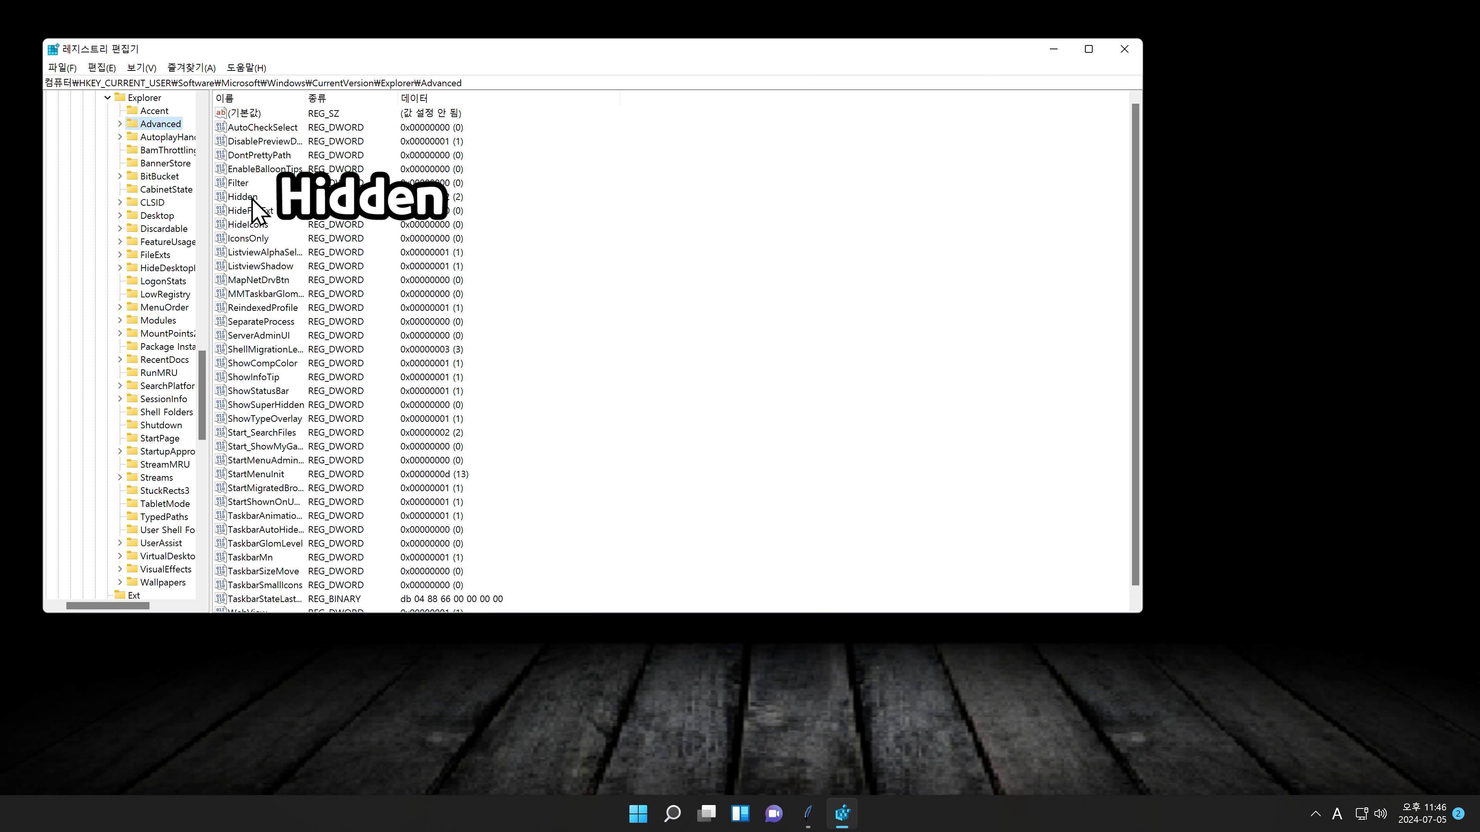
# Step: Set the Hidden and ShowSuperHidden values under Explorer\Advanced to 1
pyautogui.write('1')
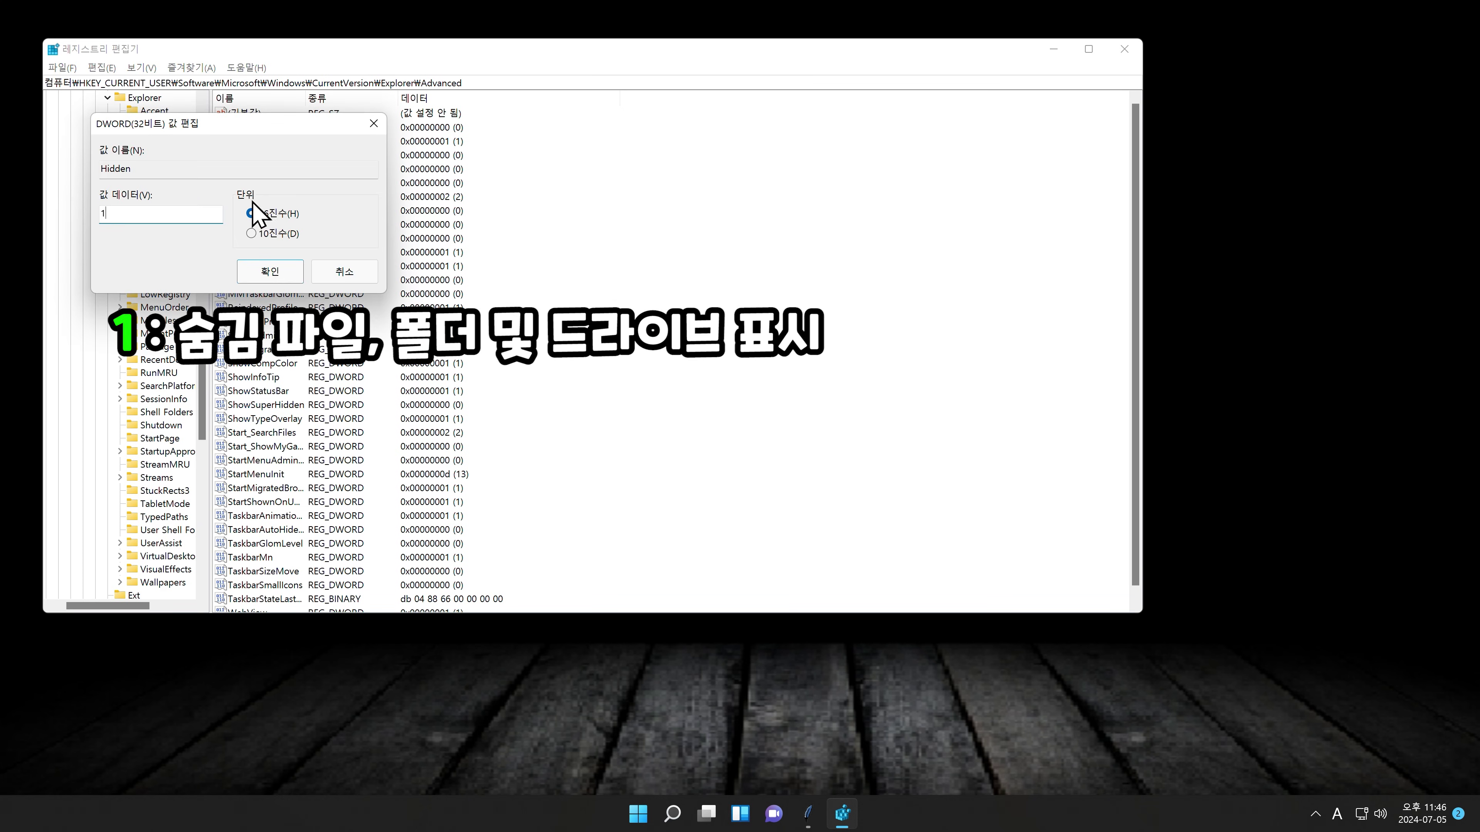
pyautogui.click(270, 271)
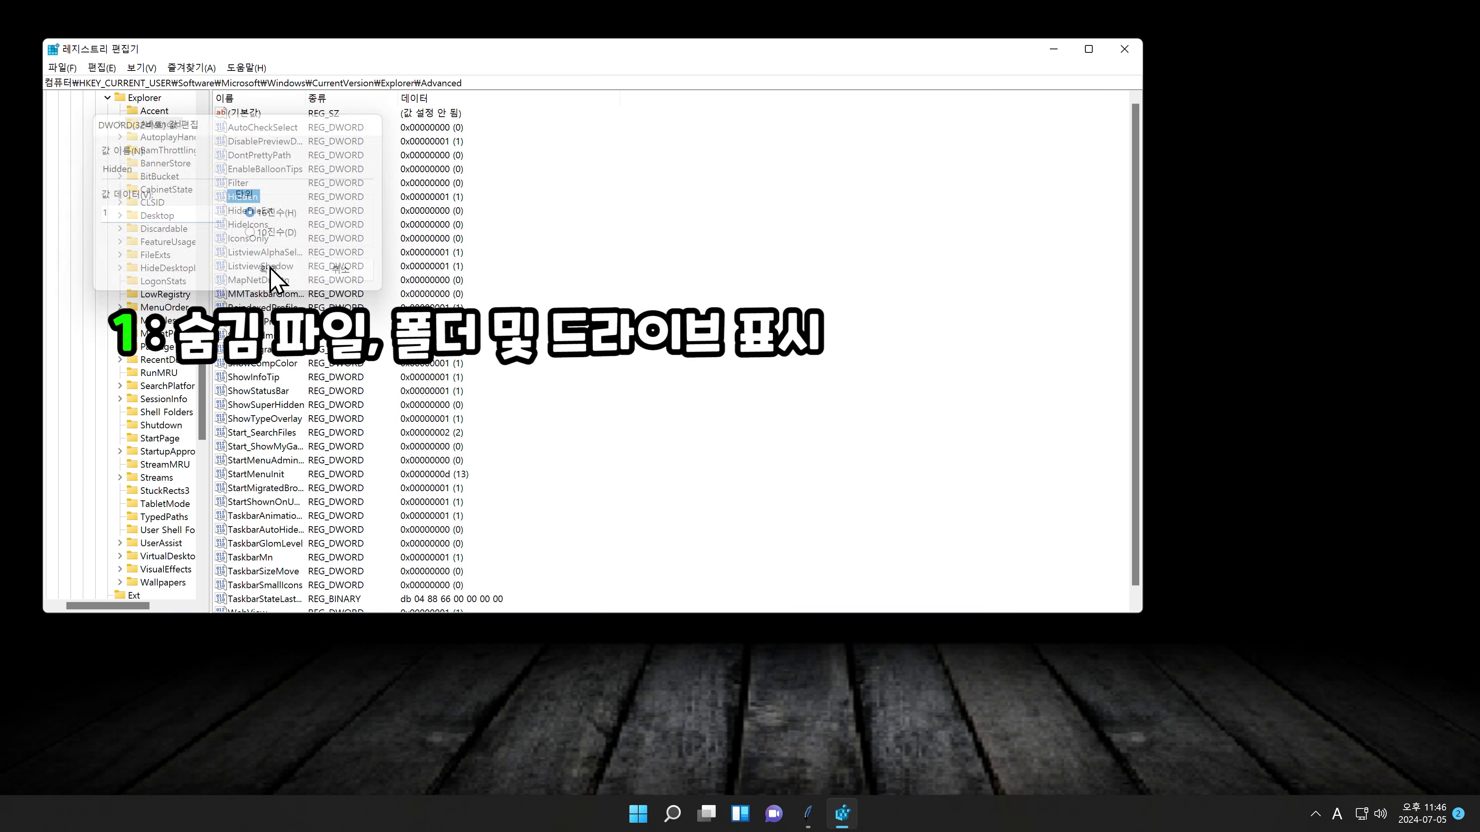
pyautogui.doubleClick(258, 403)
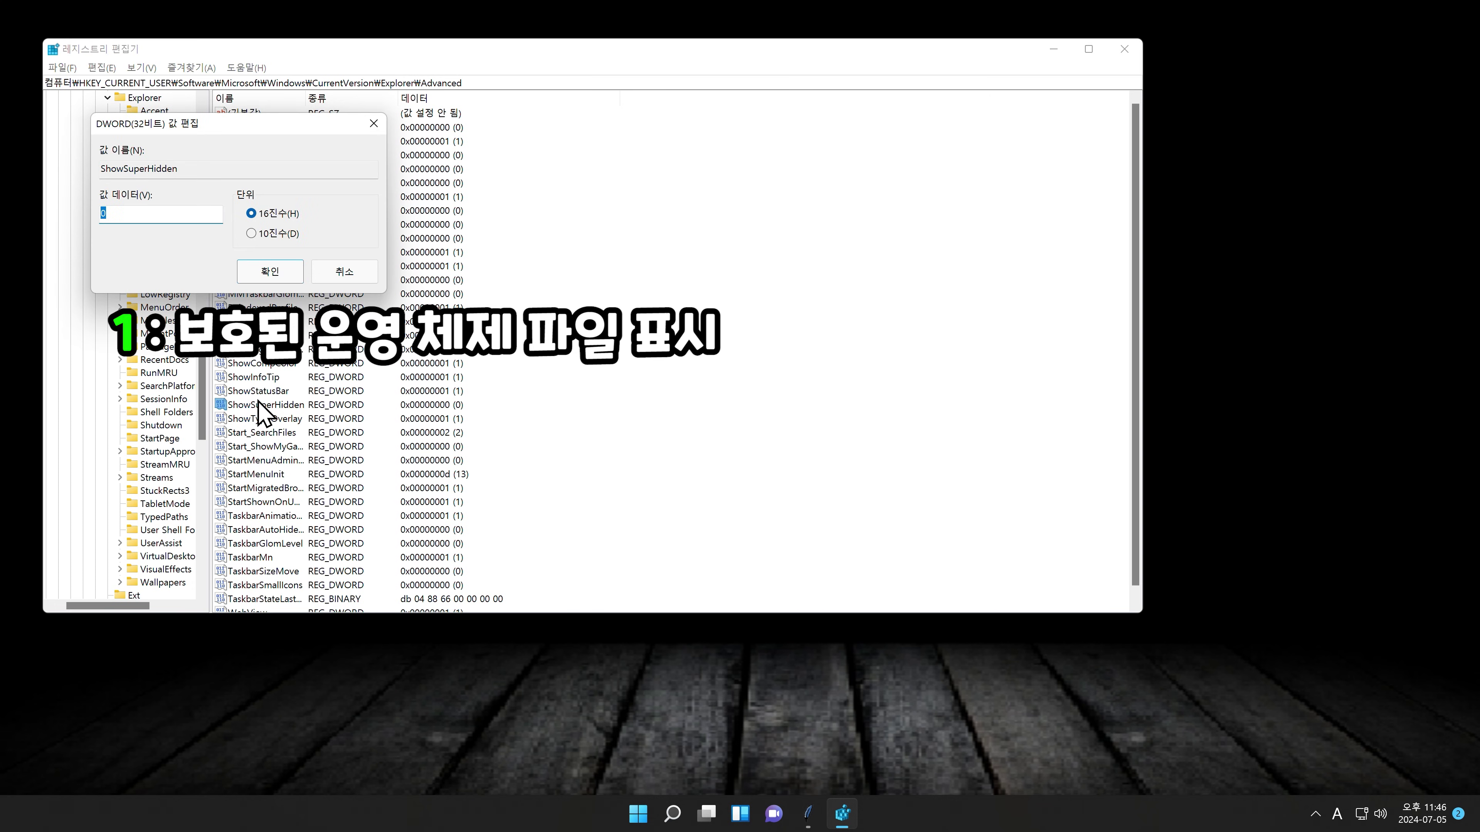
pyautogui.click(288, 273)
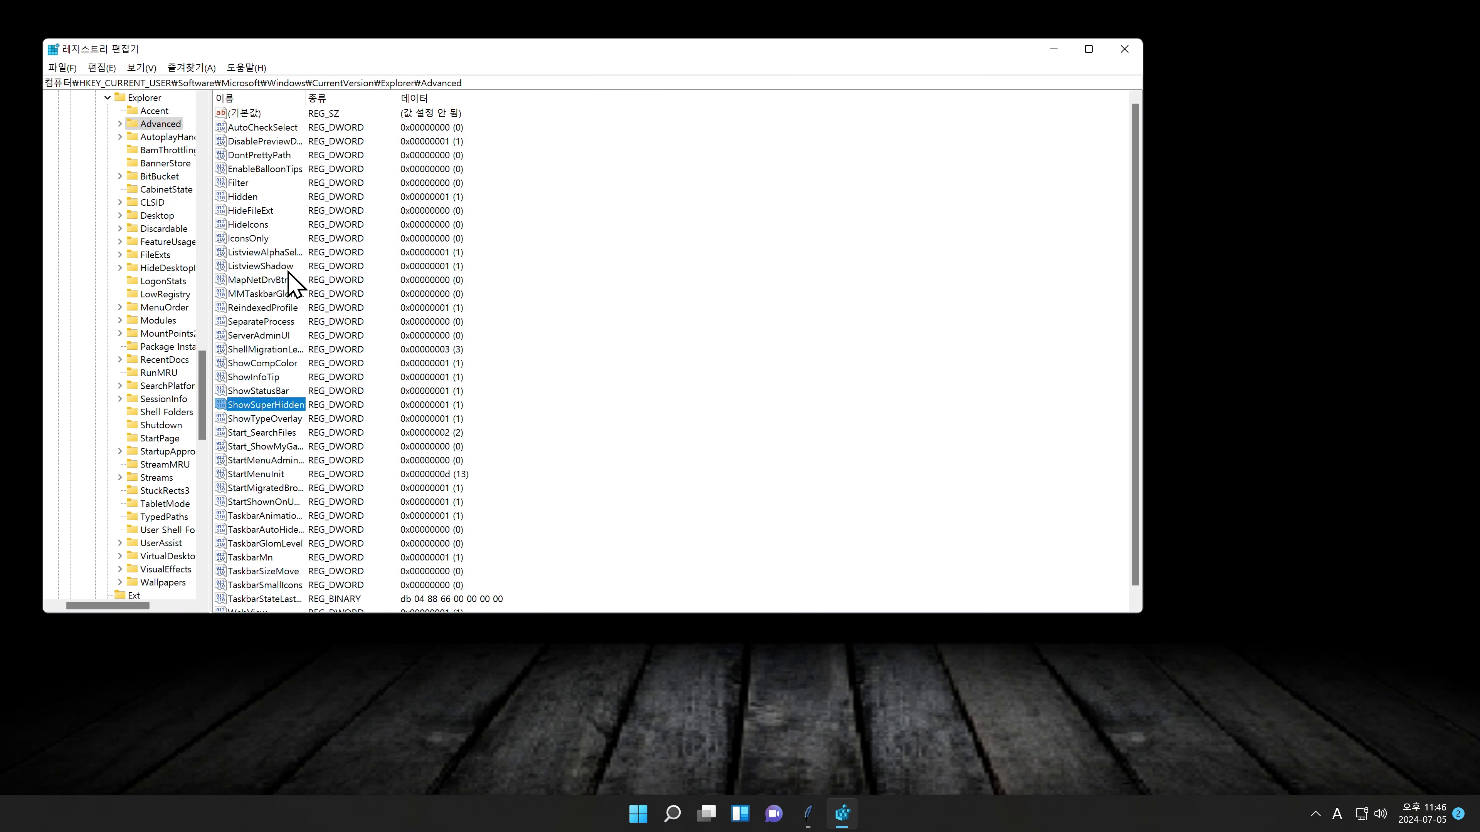
# Step: Launch File Explorer by searching for 'explorer'
pyautogui.click(672, 813)
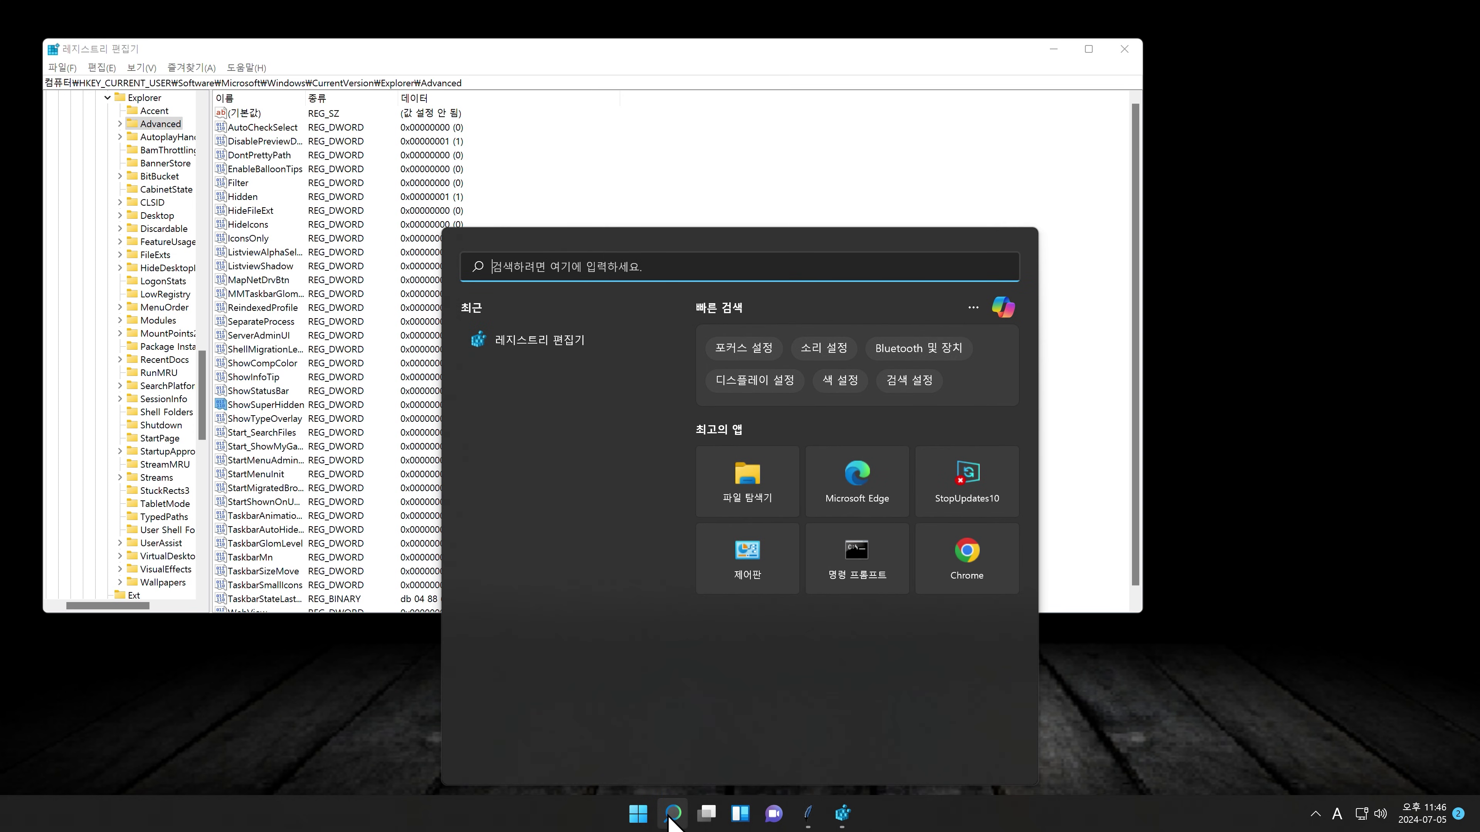
pyautogui.write('explorer')
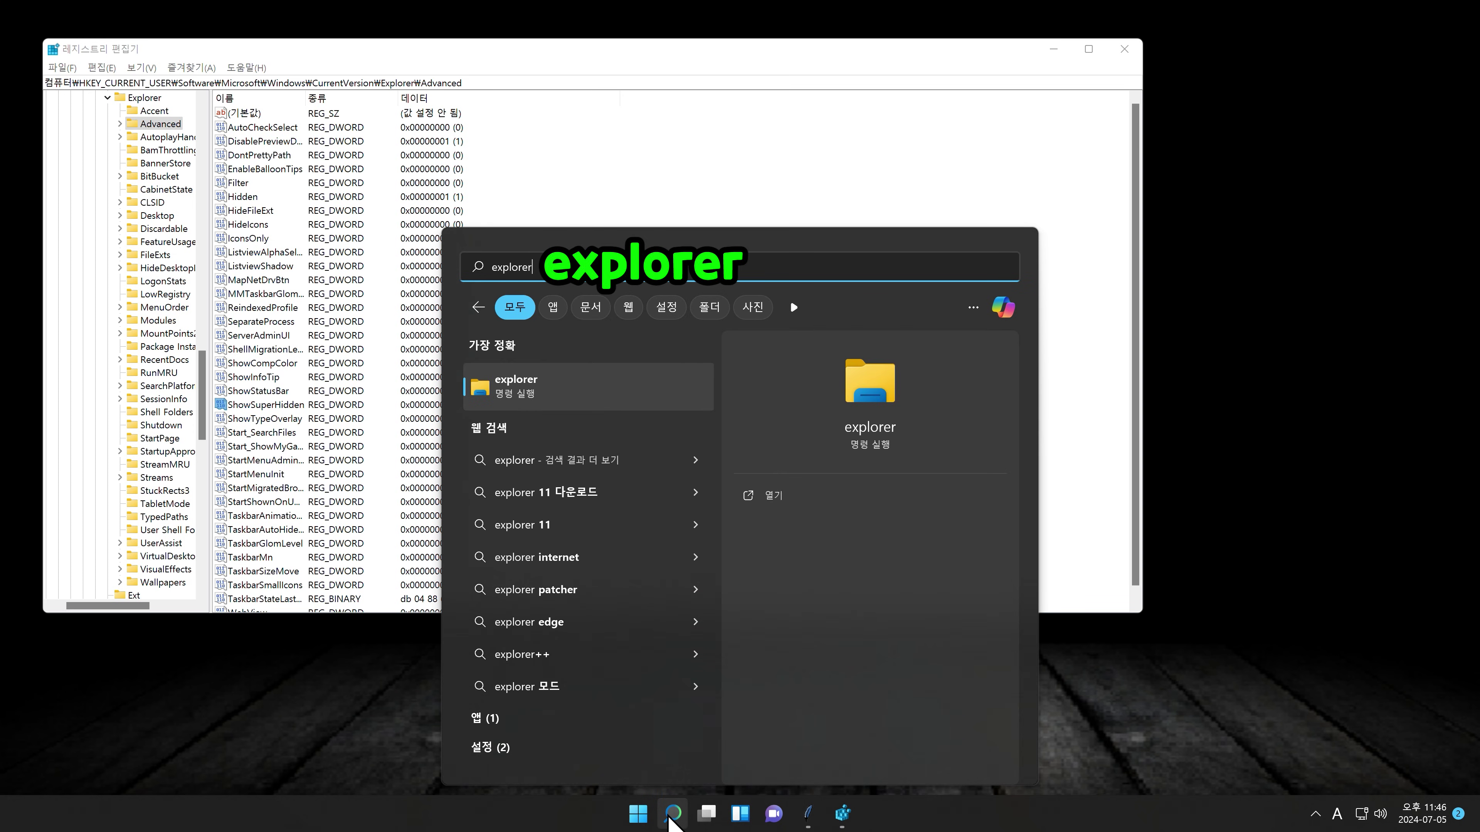
pyautogui.press('Return')
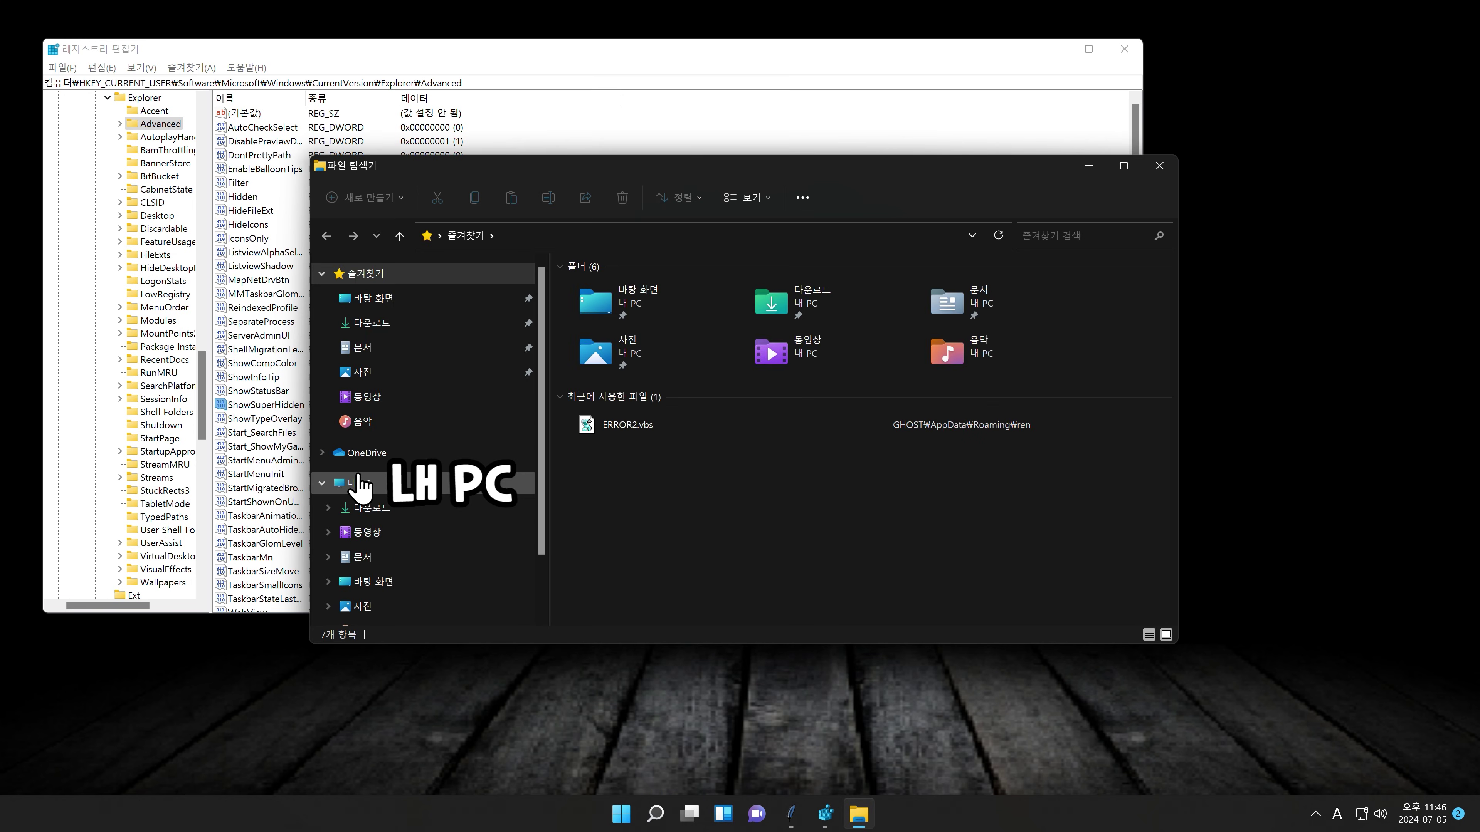
# Step: Open the C: drive, refresh to reveal hidden items, and open the 사용자 folder
pyautogui.click(359, 484)
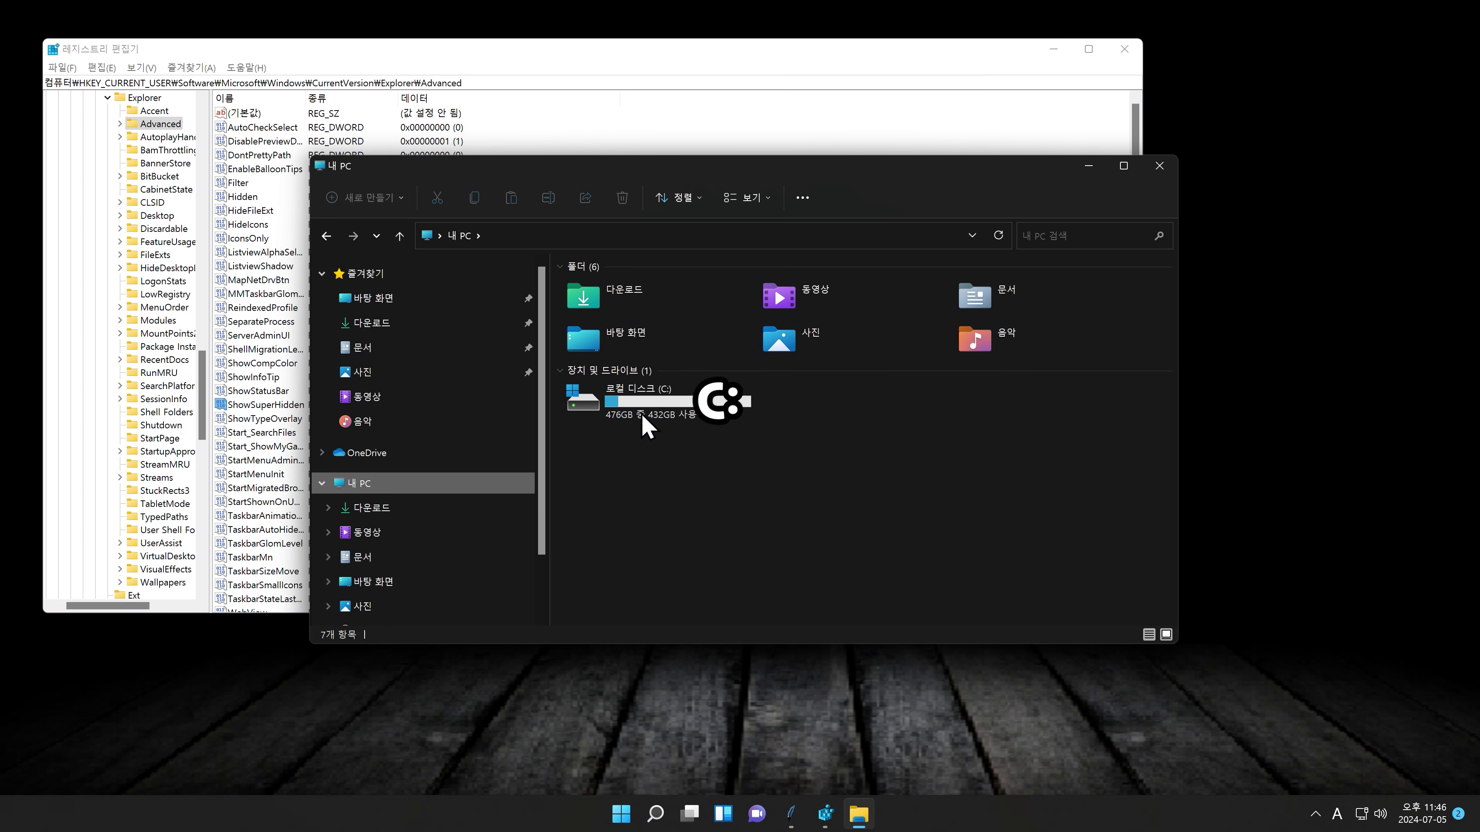
pyautogui.doubleClick(662, 404)
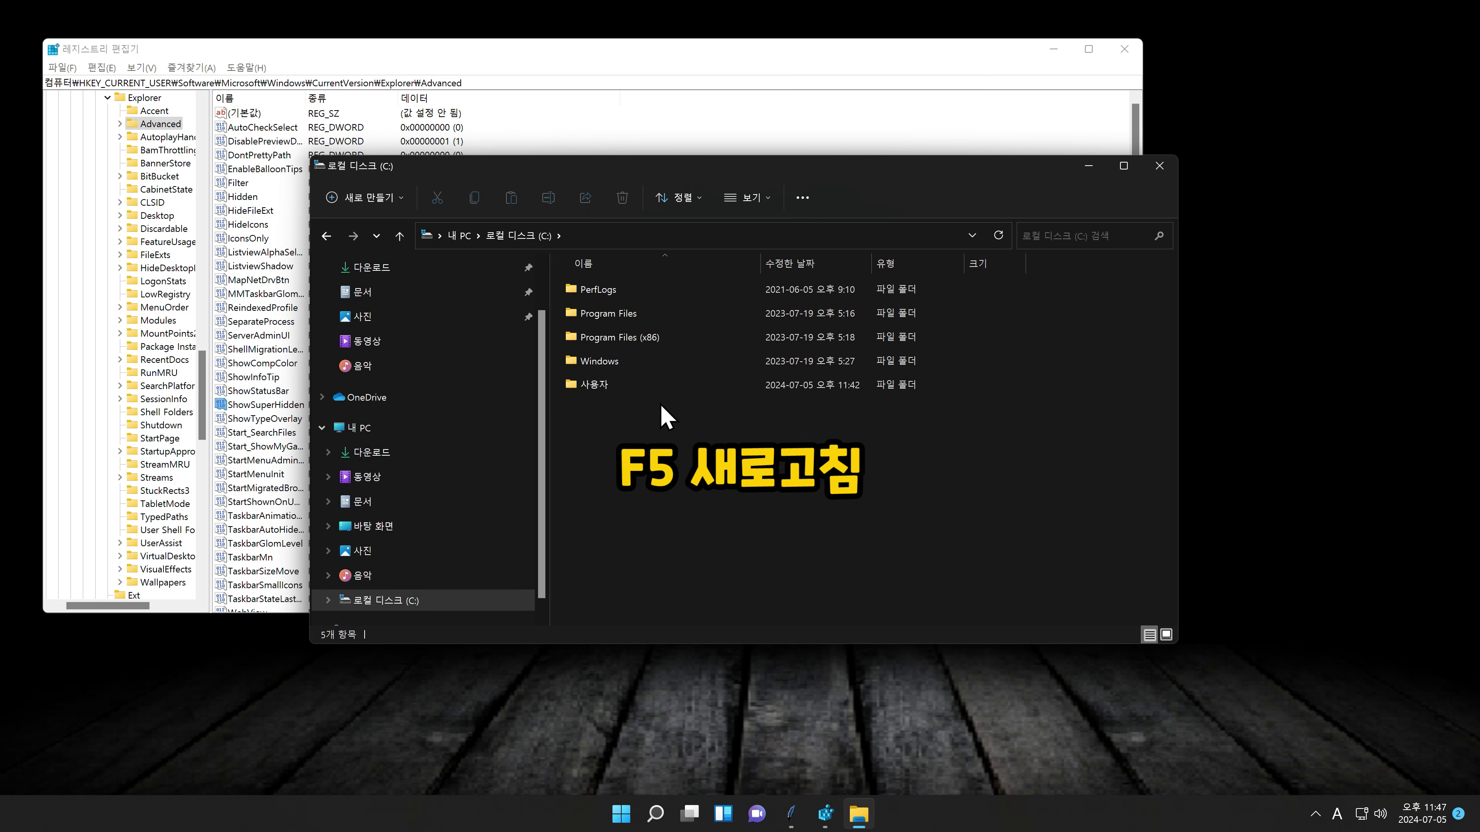
pyautogui.press('F5')
pyautogui.click(595, 527)
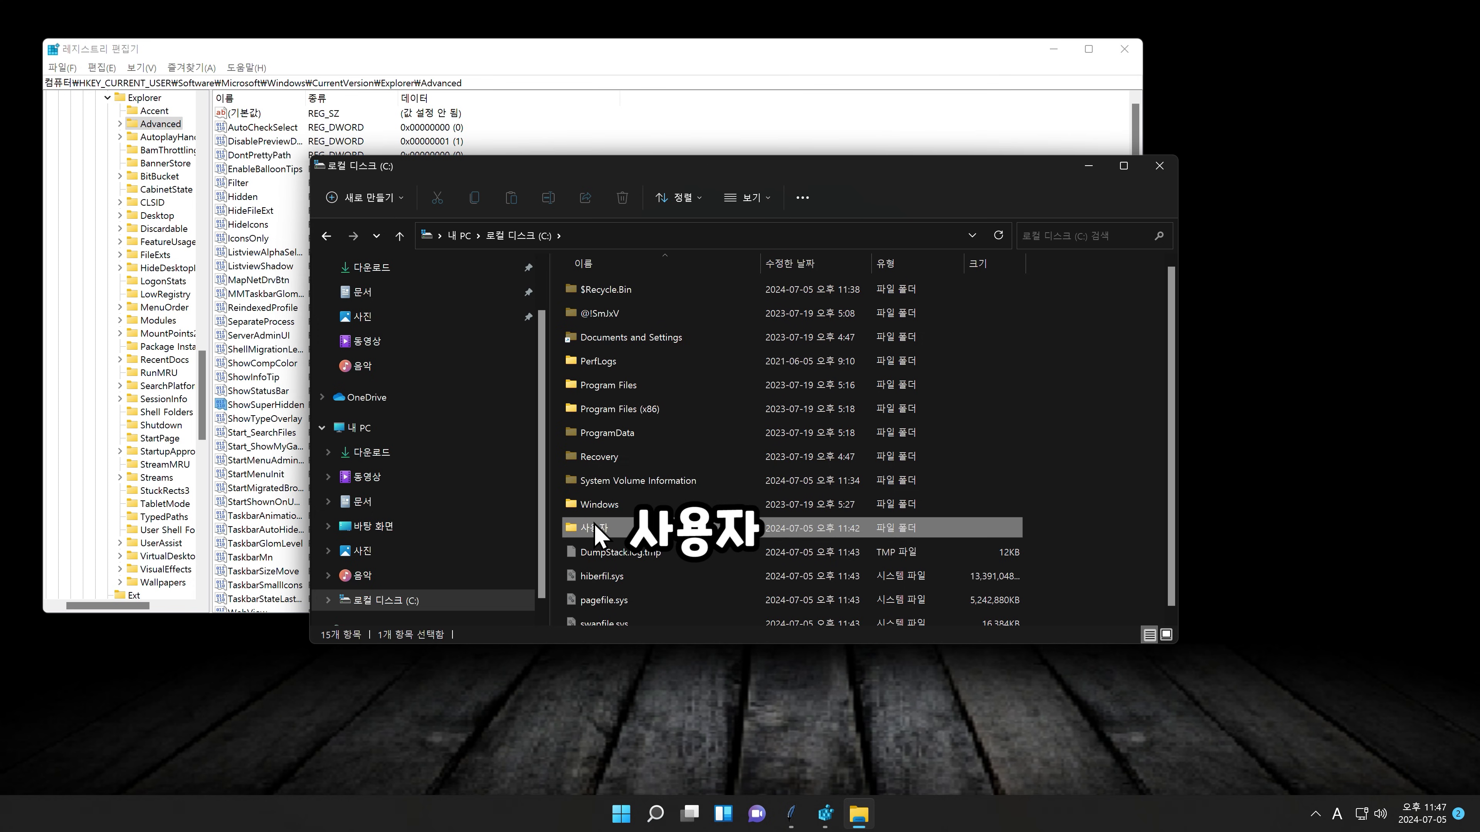
pyautogui.doubleClick(595, 527)
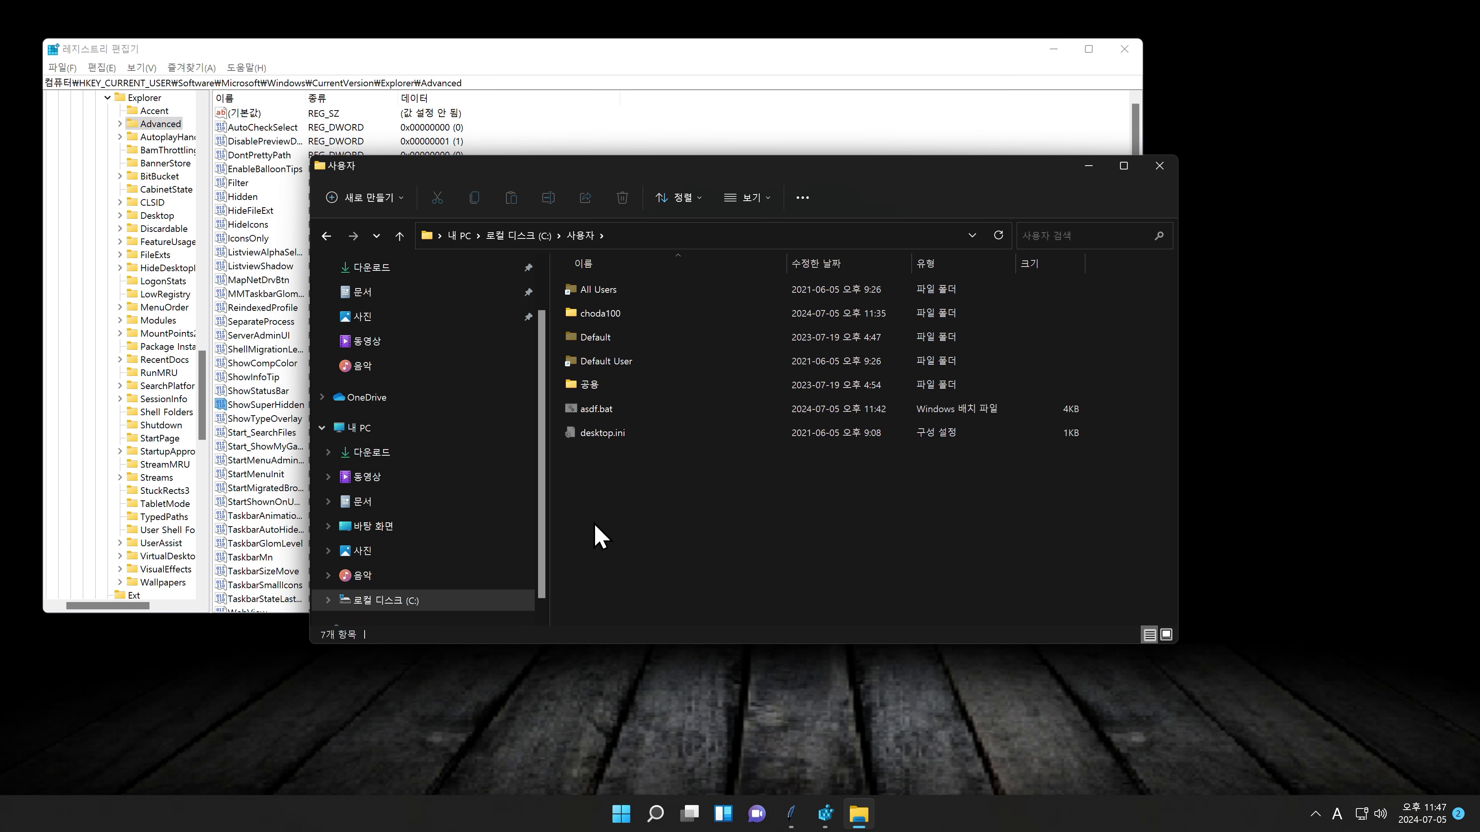
# Step: Delete the hidden system file asdf.bat, then open the user's profile AppData folder
pyautogui.click(598, 415)
pyautogui.press('Delete')
pyautogui.press('Return')
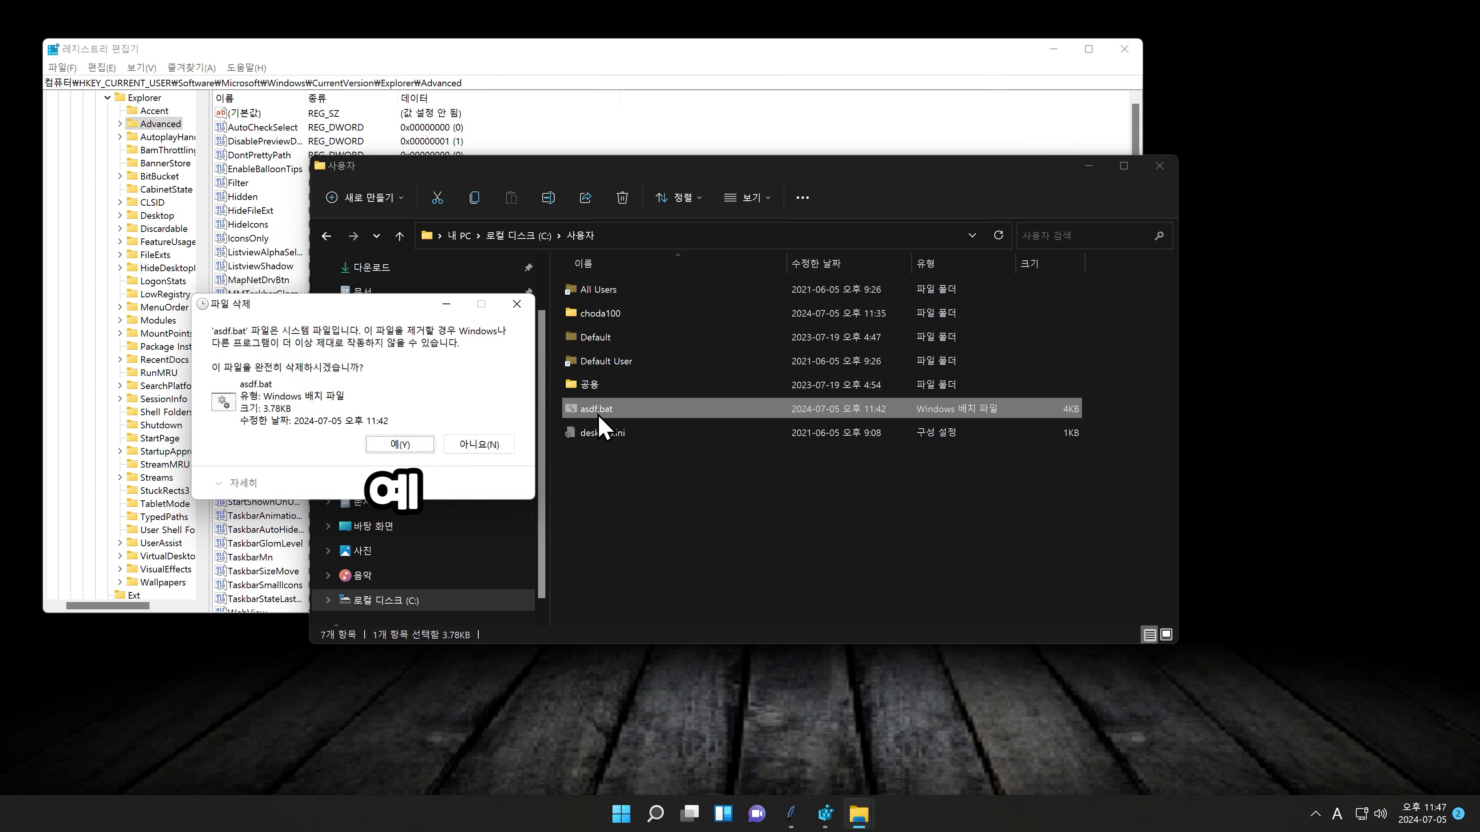
pyautogui.press('Return')
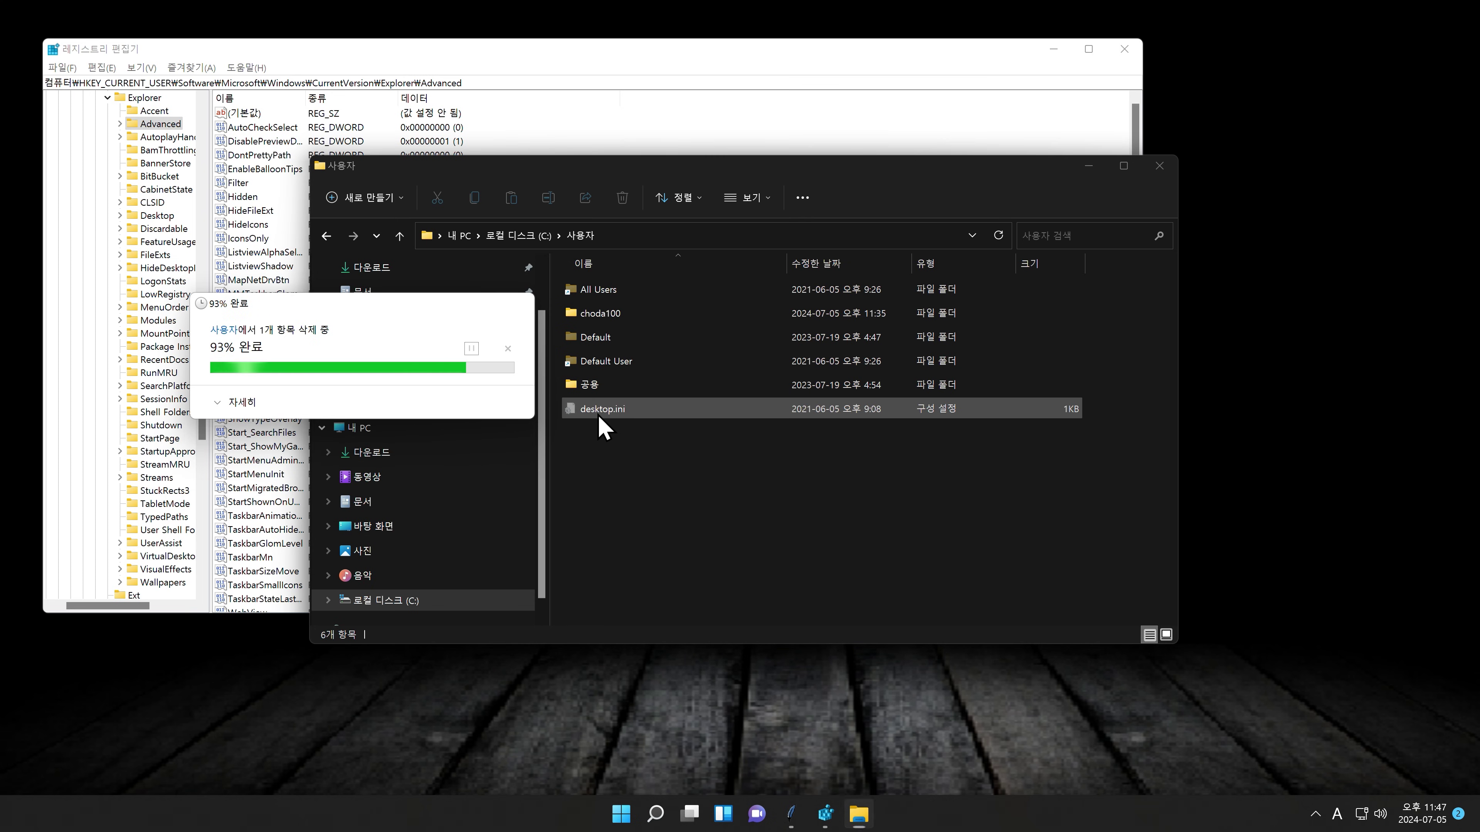
pyautogui.doubleClick(600, 314)
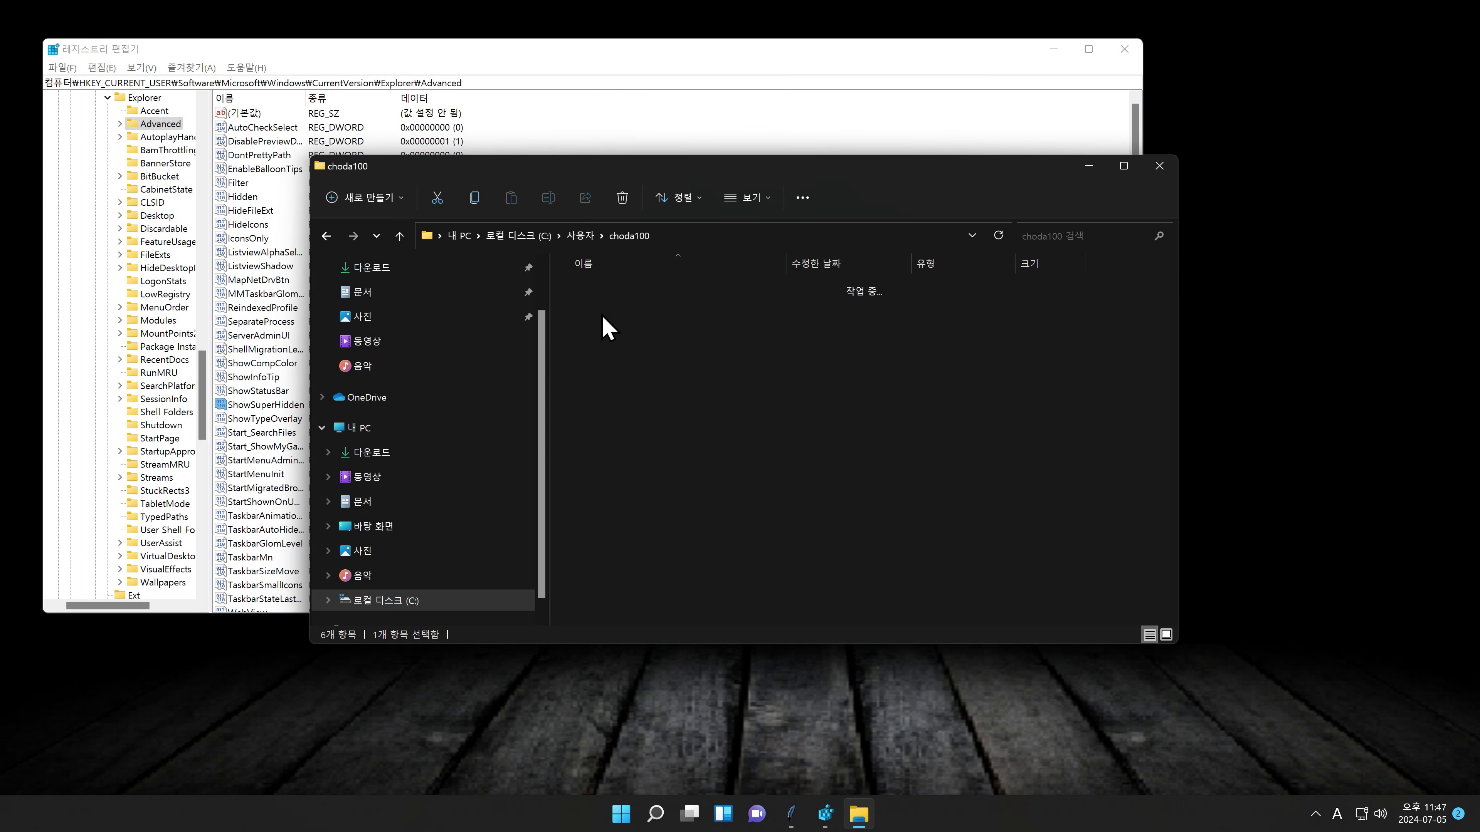
pyautogui.doubleClick(601, 315)
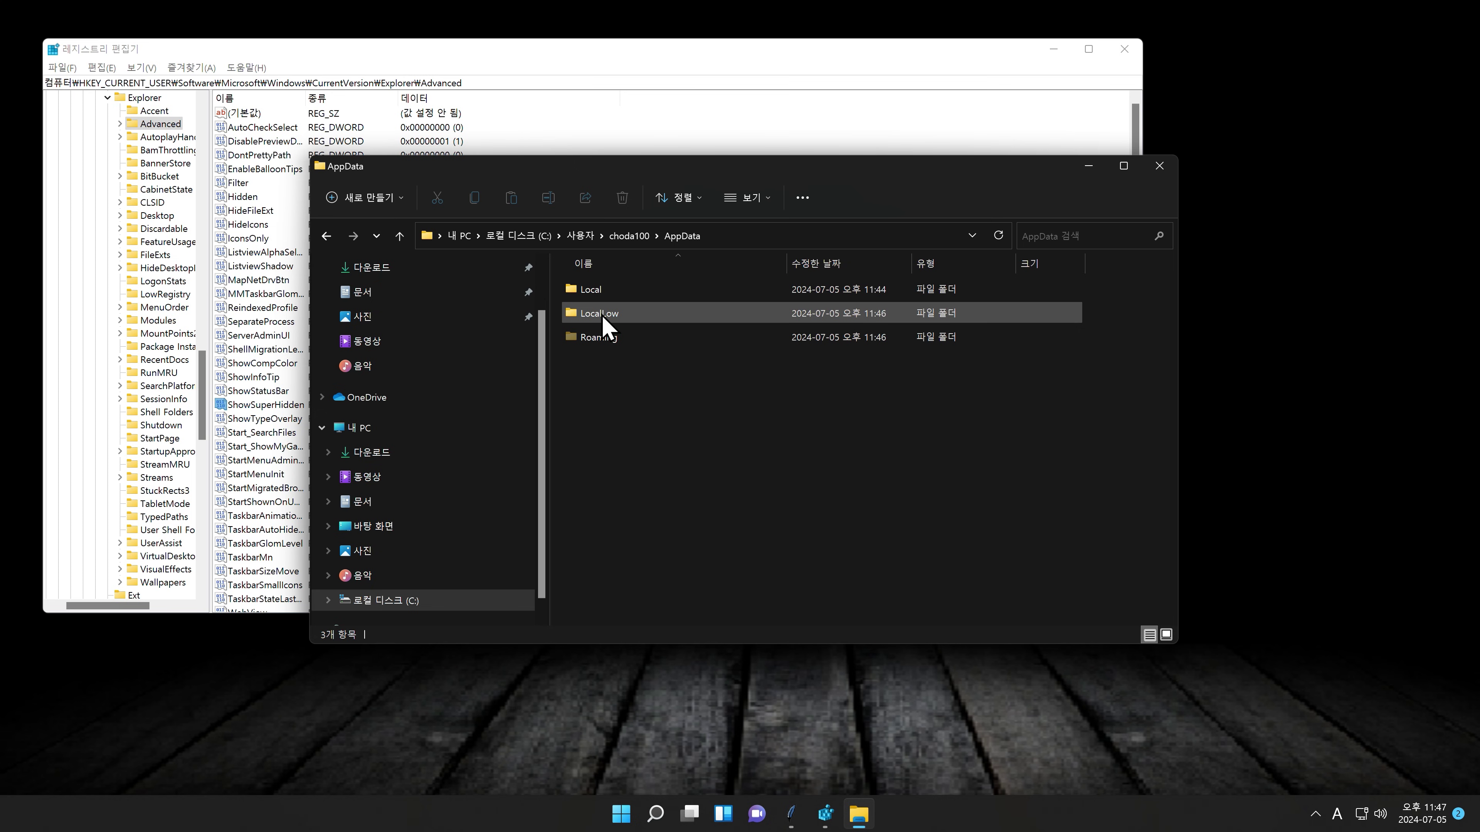
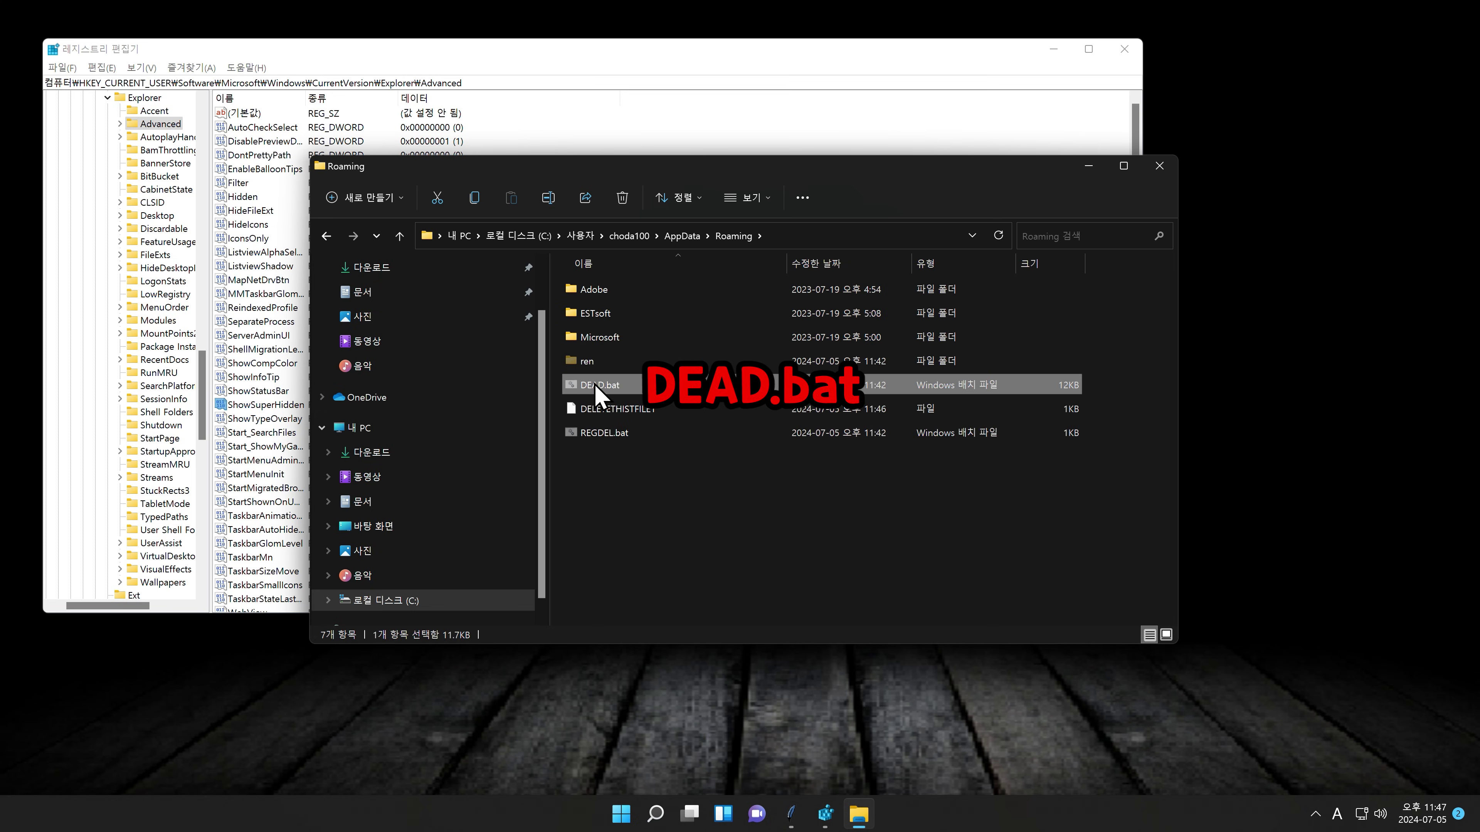
# Step: Permanently delete DEAD.bat and REGDEL.bat past the system-file warning, then start entering shell:startup
pyautogui.keyDown('ctrl'); pyautogui.click(595, 435); pyautogui.keyUp('ctrl')
pyautogui.hotkey('shift', 'Delete')
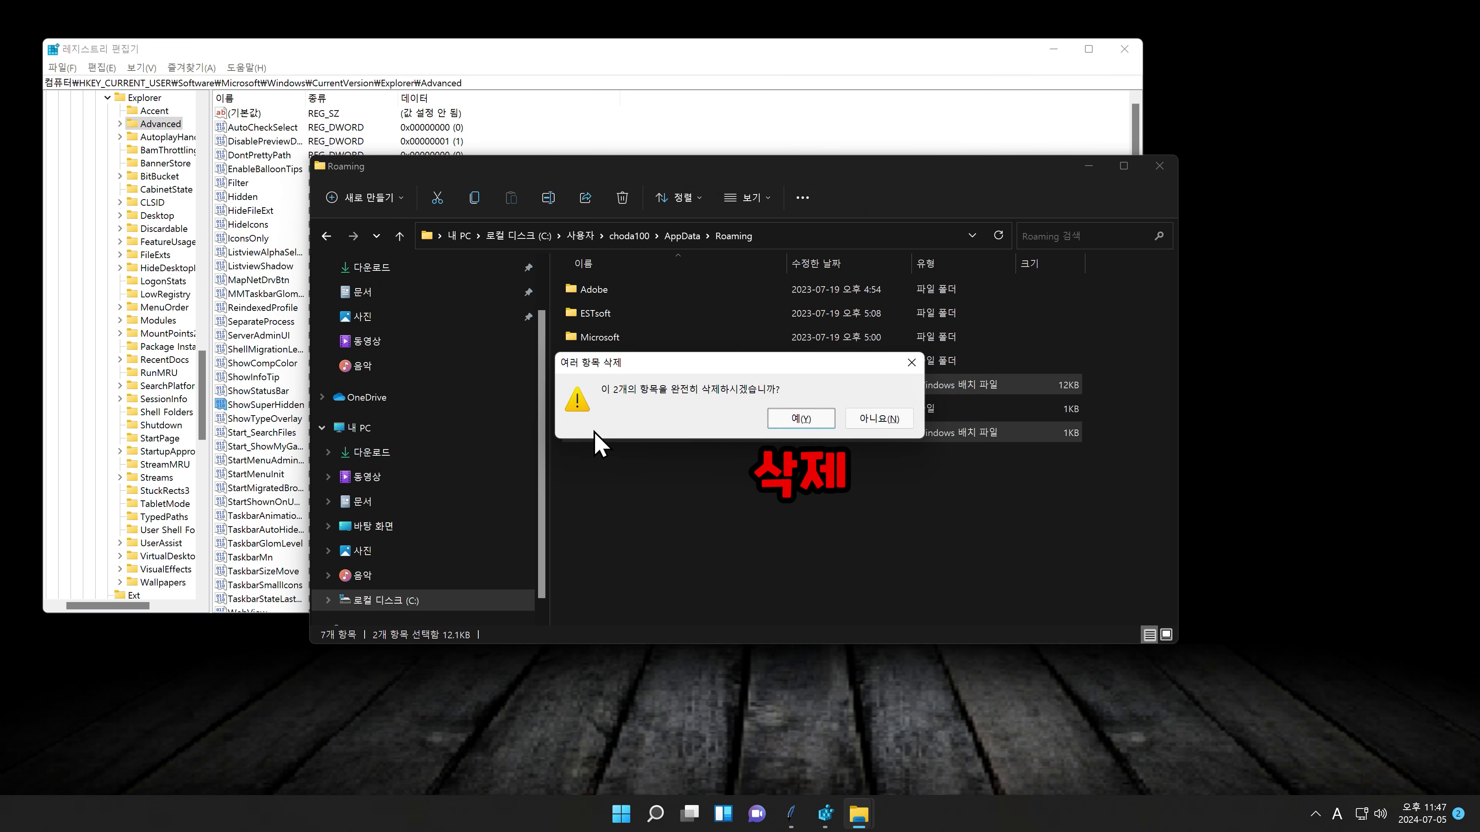
pyautogui.press('Return')
pyautogui.press('Return')
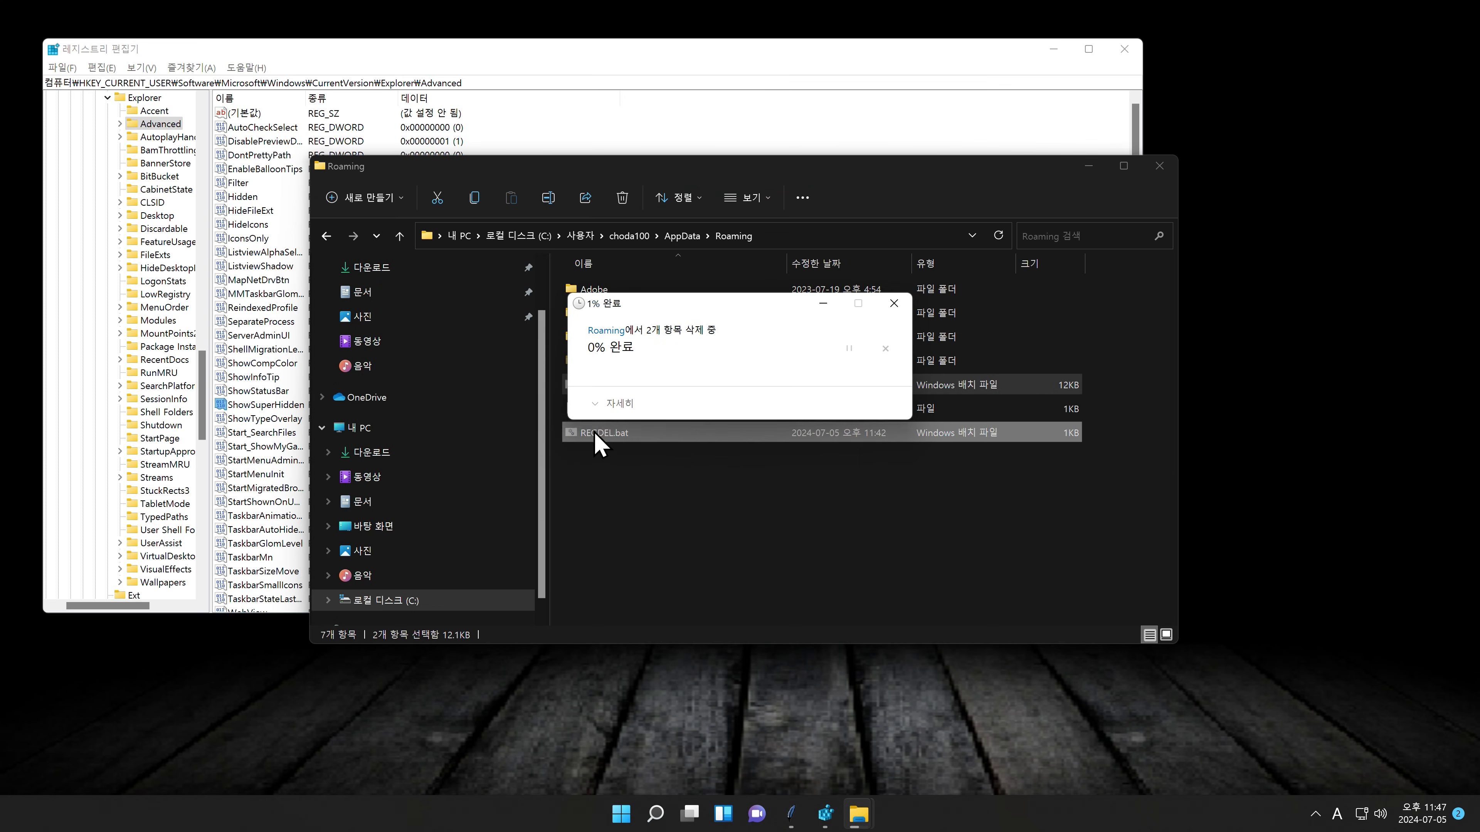
pyautogui.press('Return')
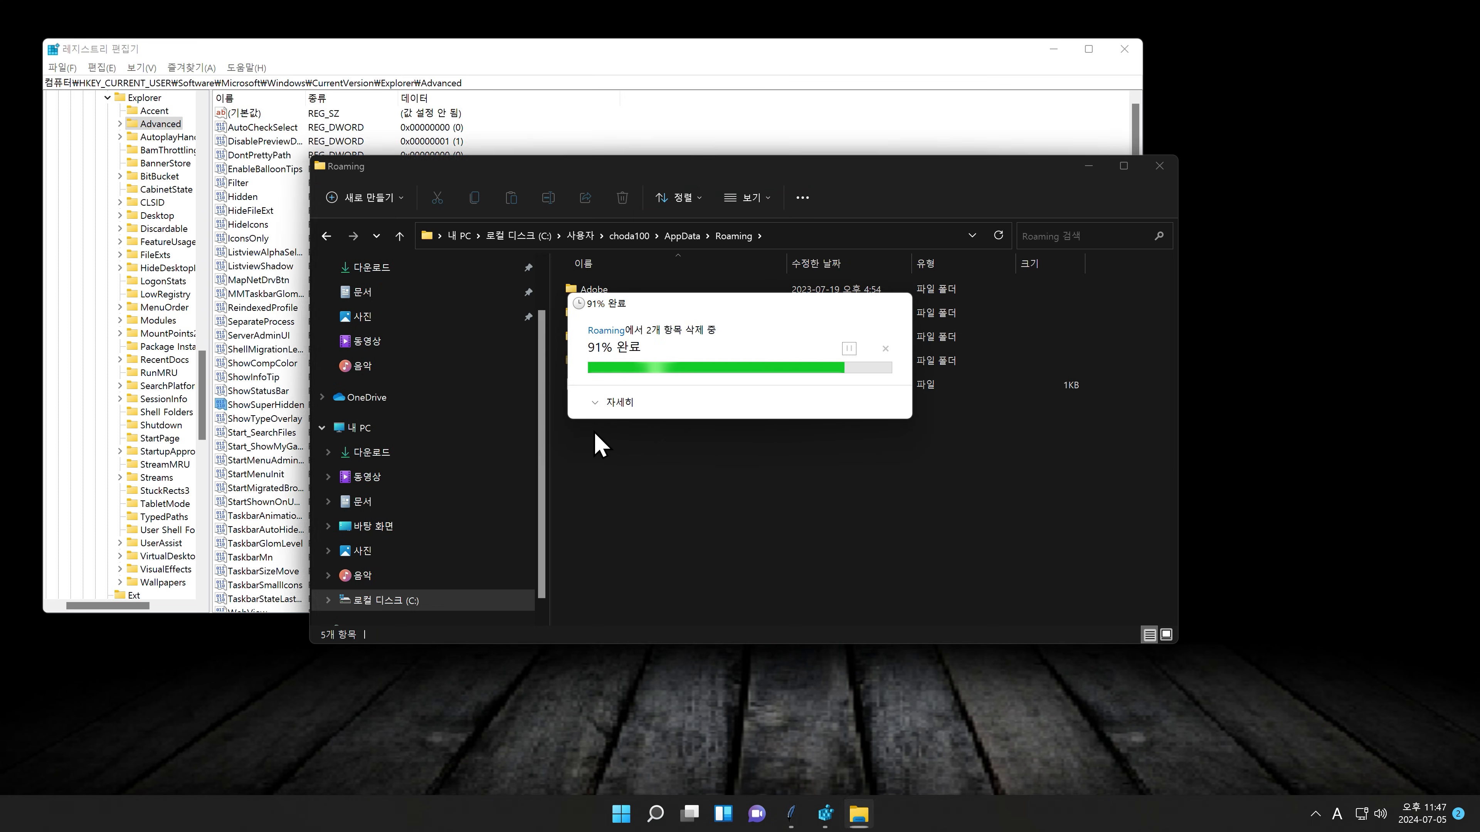
pyautogui.click(772, 233)
pyautogui.write('shell:startu')
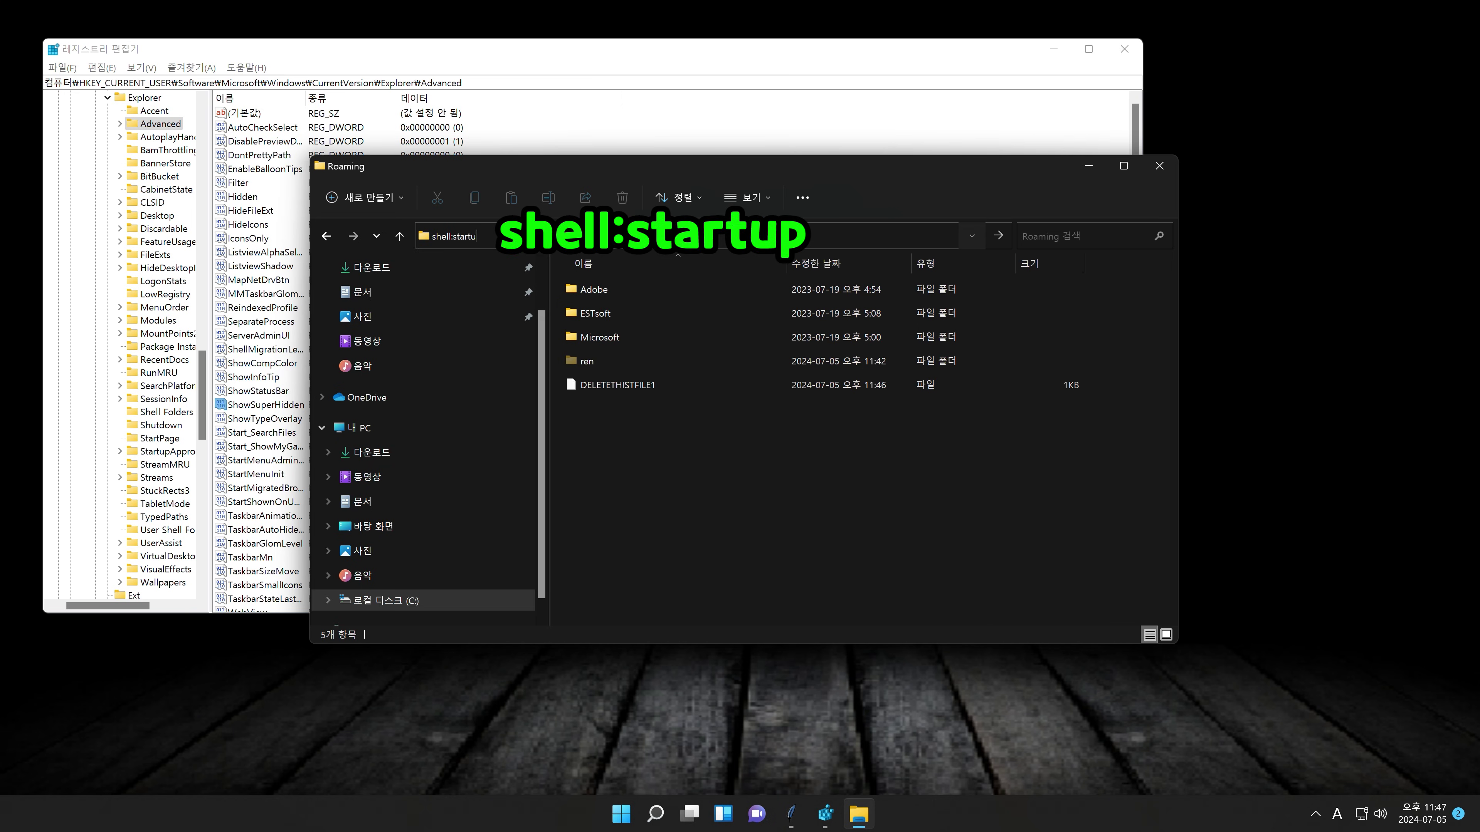
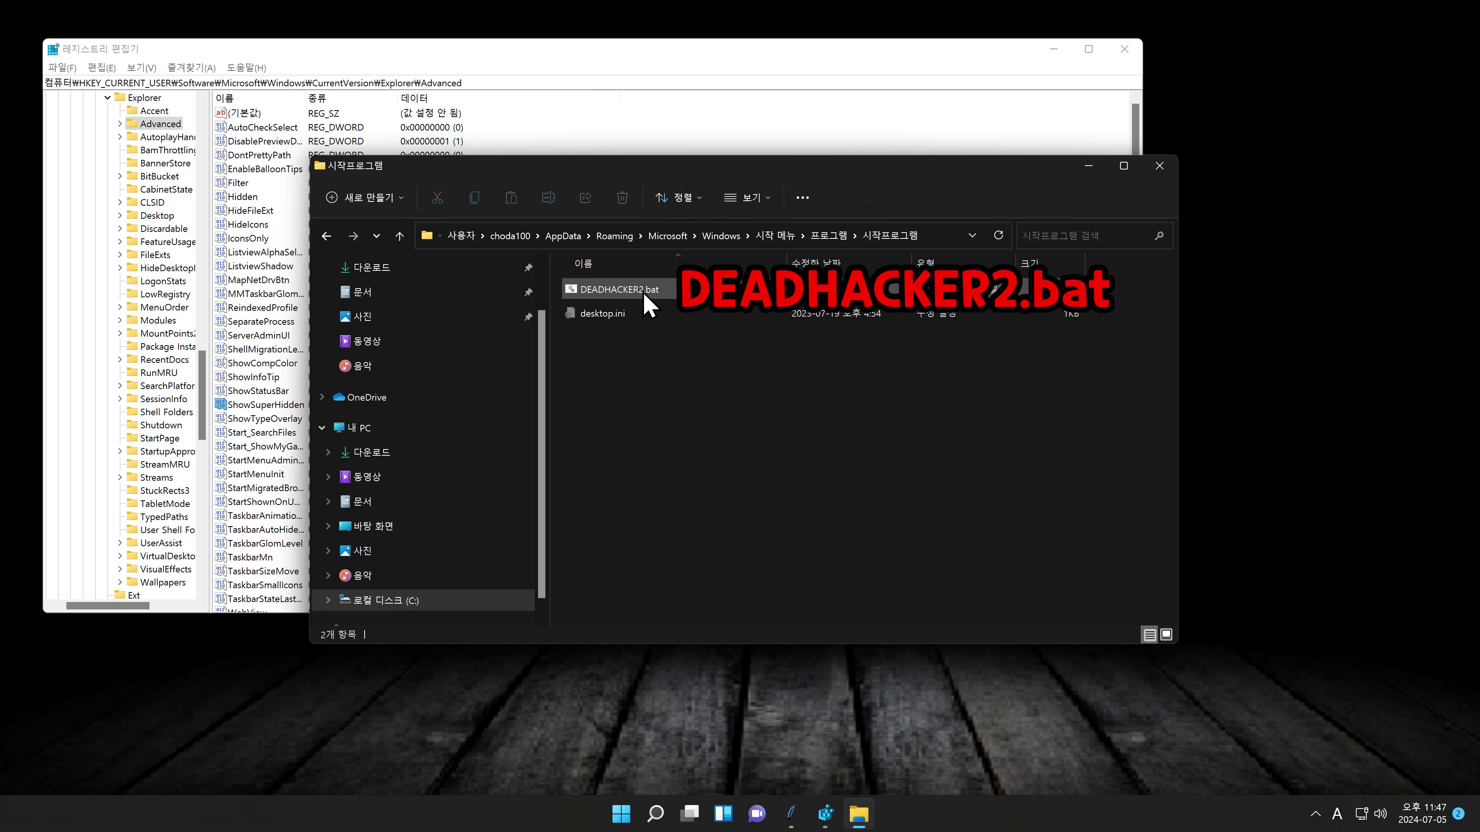
# Step: Permanently delete DEADHACKER2.bat from Startup, then enter cmd in the folder's address bar
pyautogui.click(644, 294)
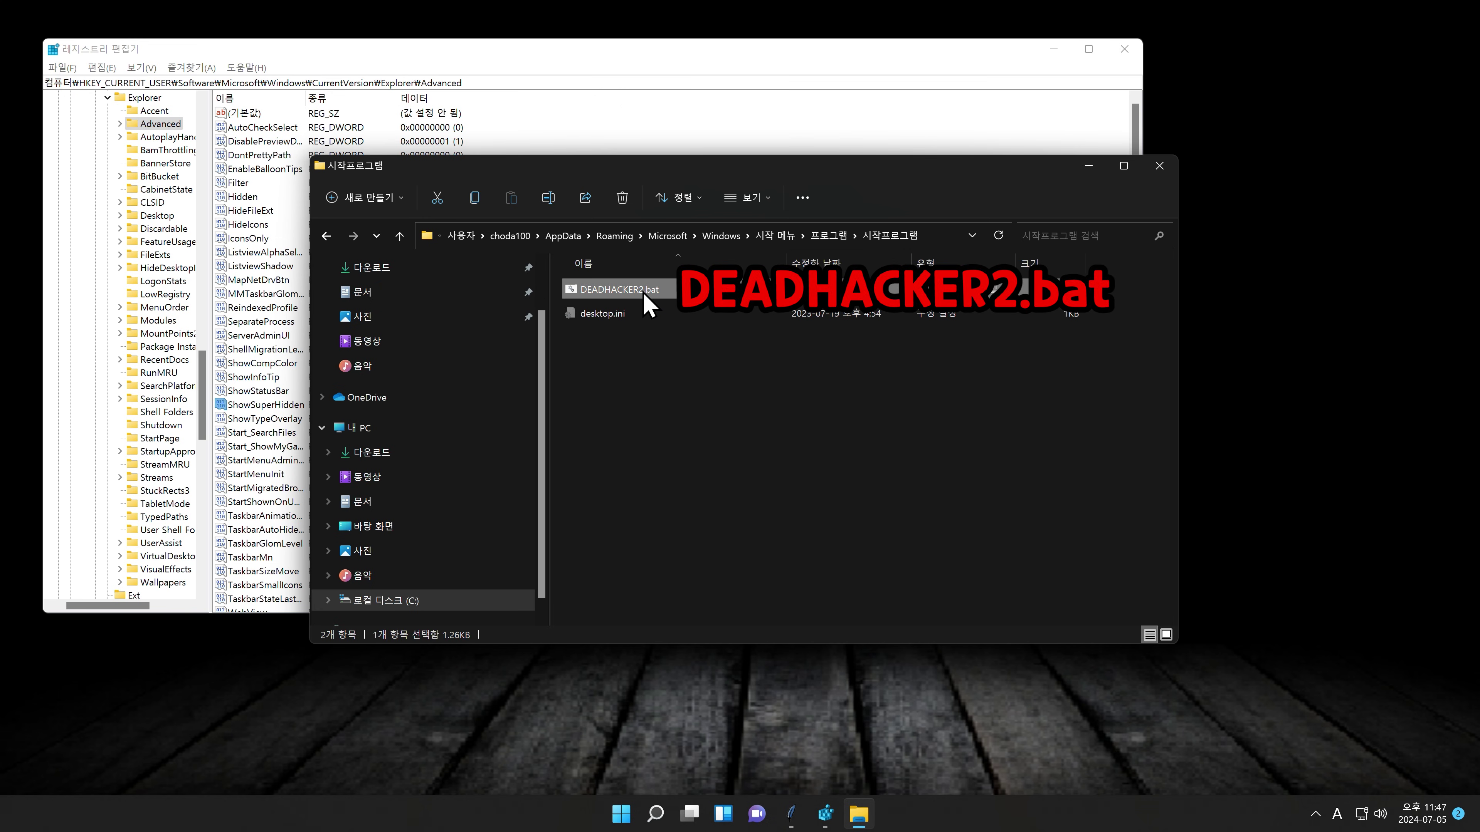
pyautogui.hotkey('shift', 'Delete')
pyautogui.press('Return')
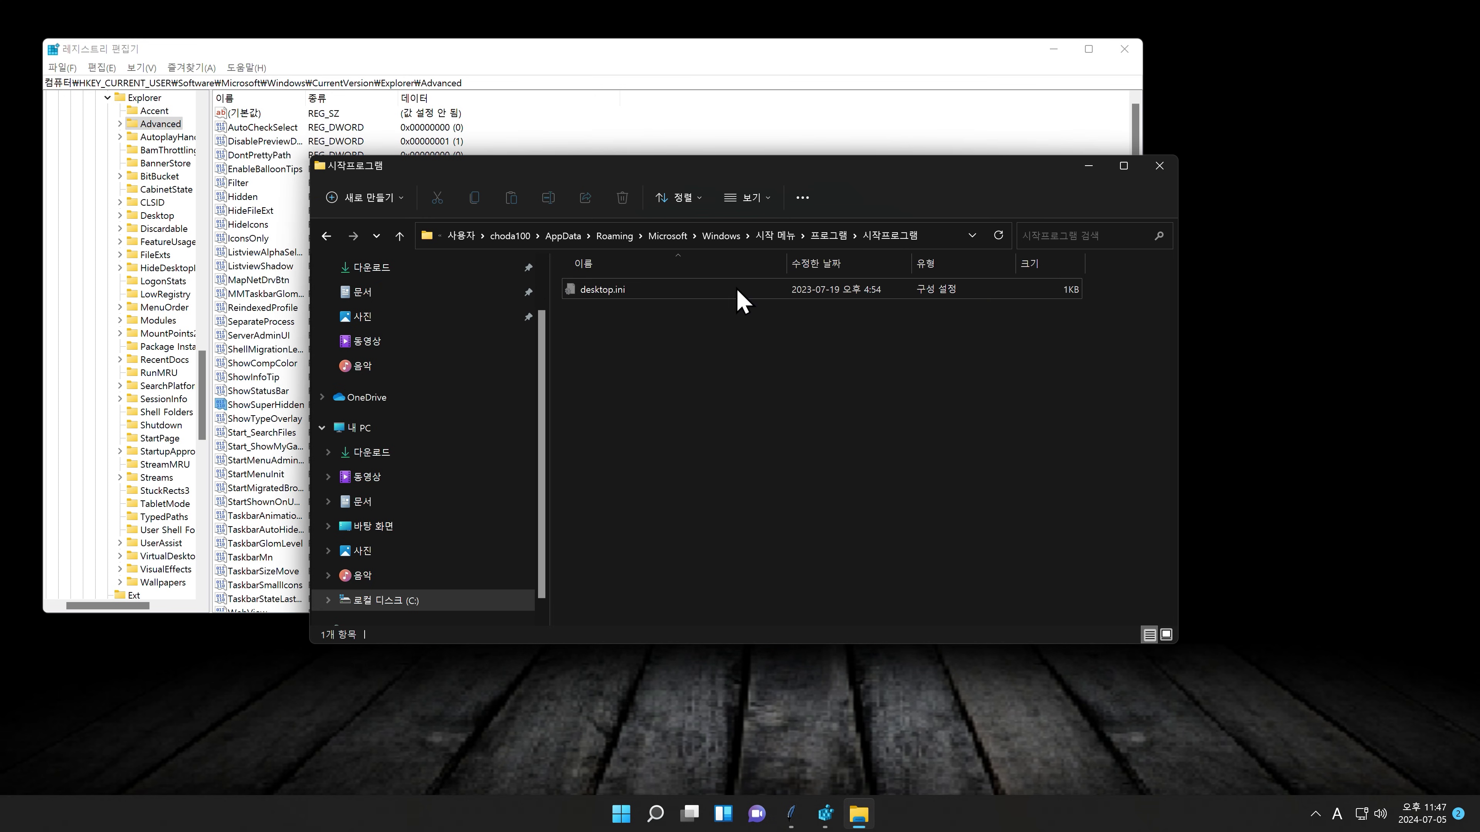
pyautogui.click(933, 237)
pyautogui.write('cmd')
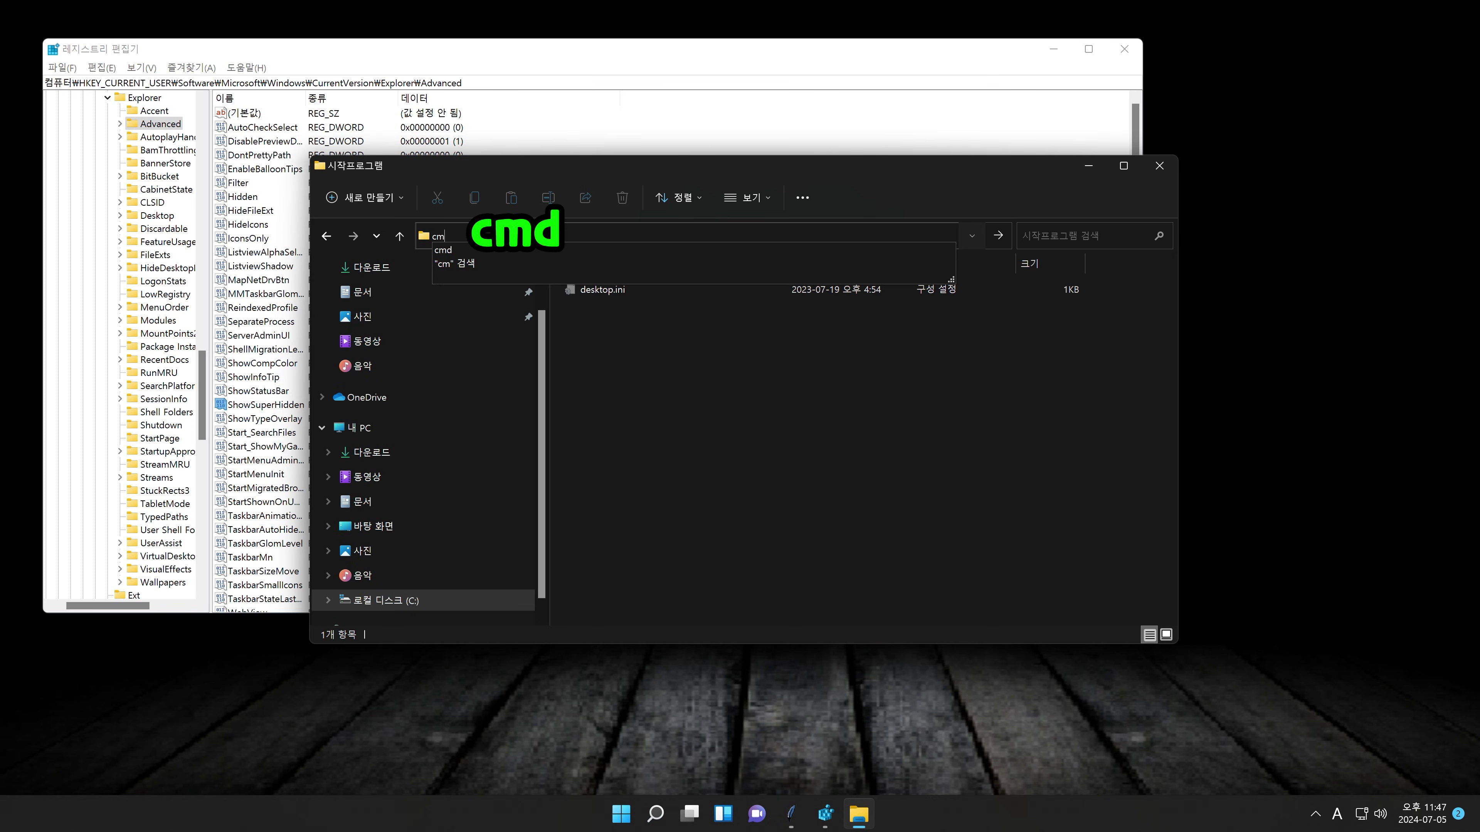
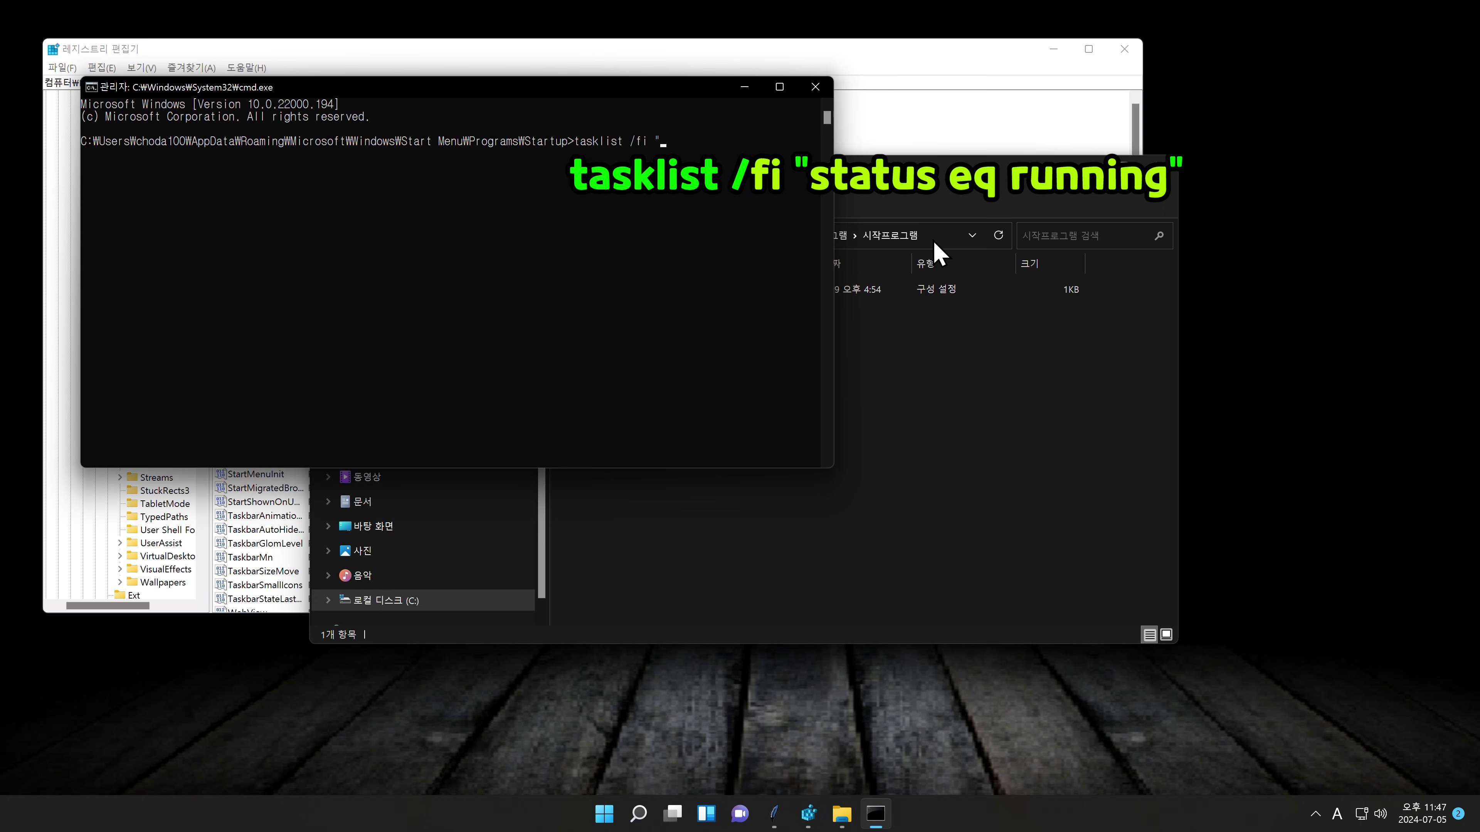
# Step: Run tasklist /fi "status eq running" to show only running processes, including asdf.exe and timeset.exe
pyautogui.write(' /fi "status eq running"')
pyautogui.press('Return')
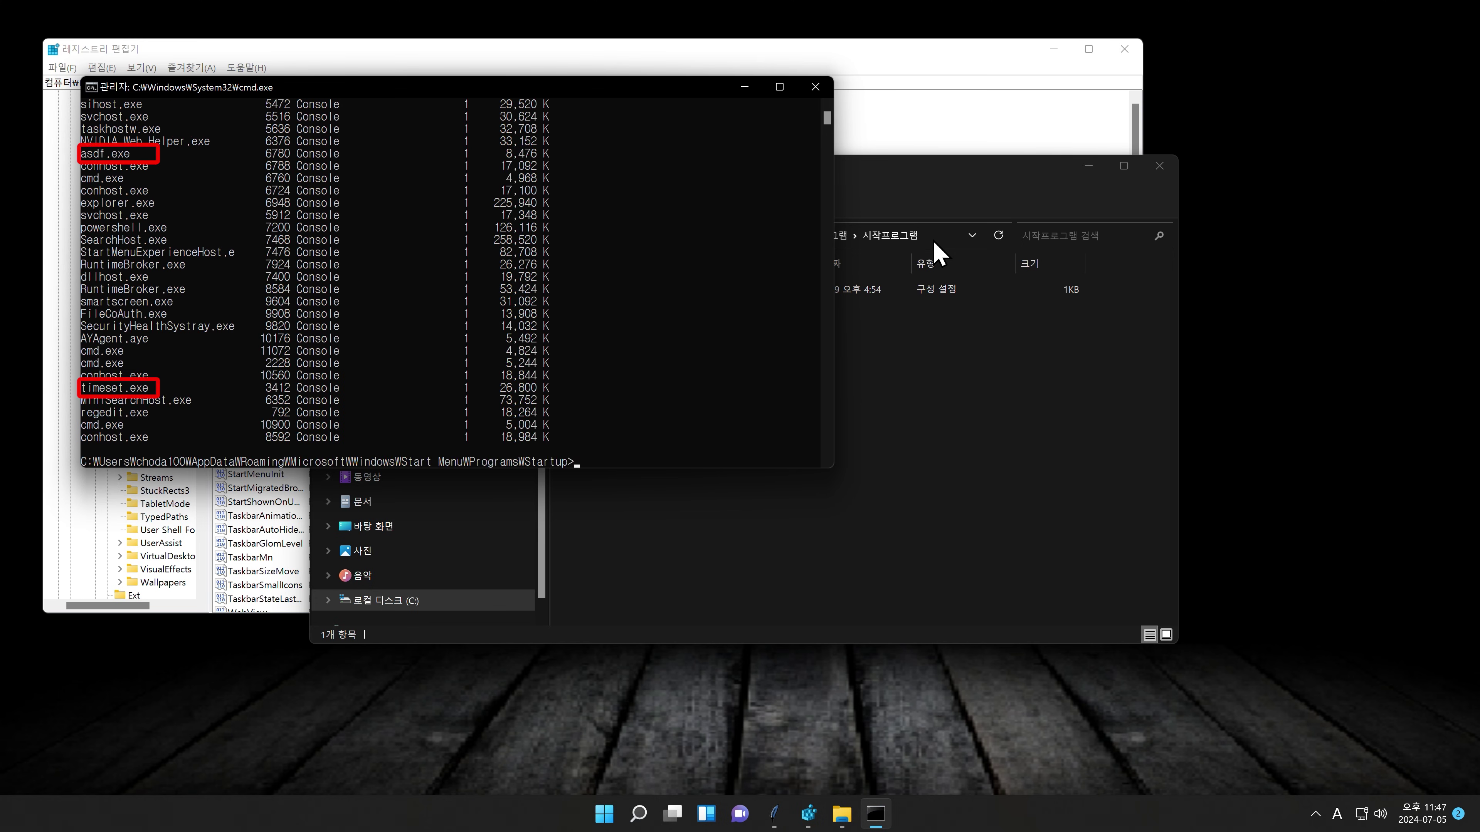
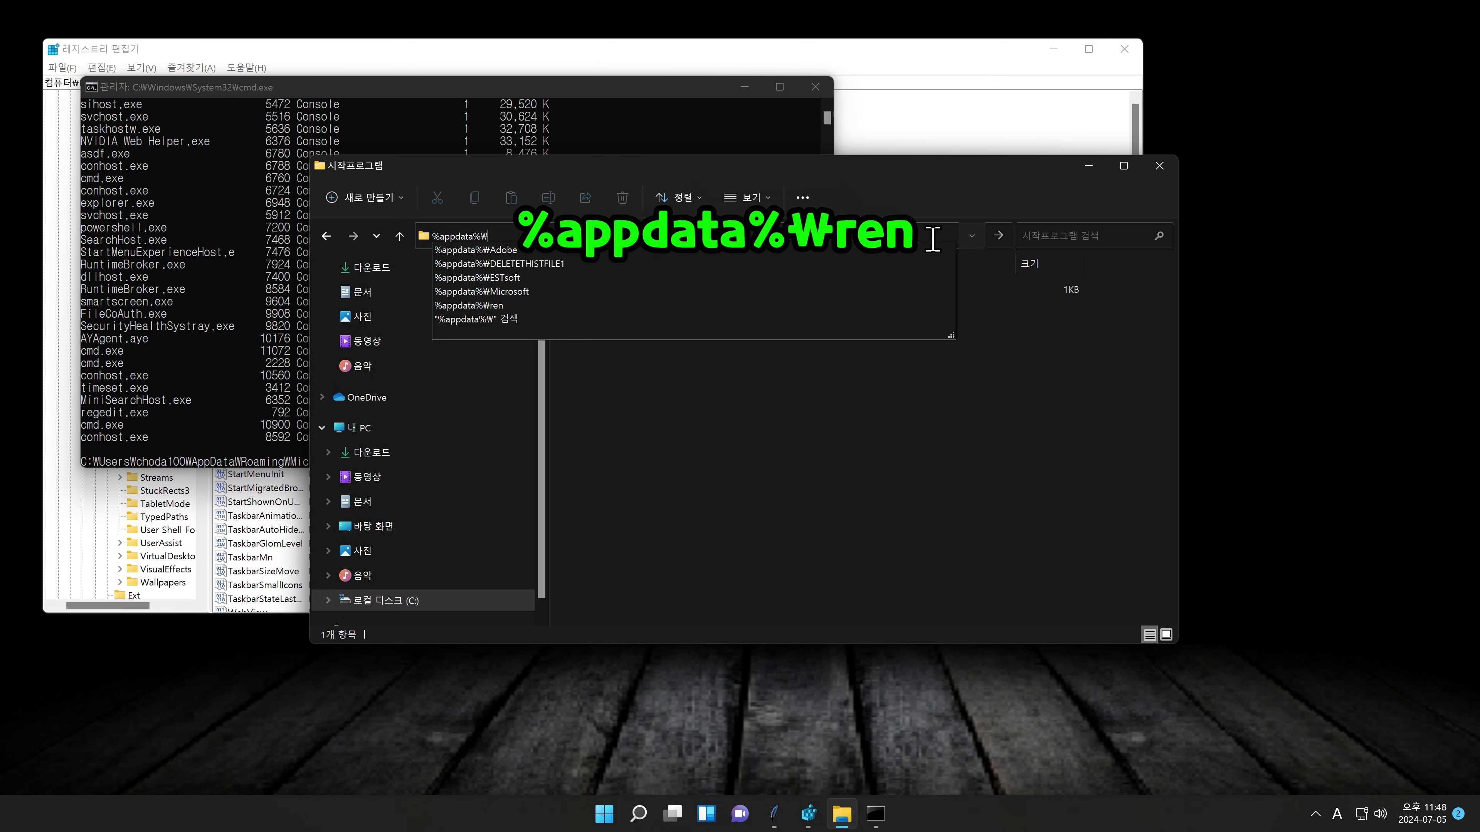
# Step: Go to %appdata%\ren to list the malware's 63 scripts and files
pyautogui.press('Return')
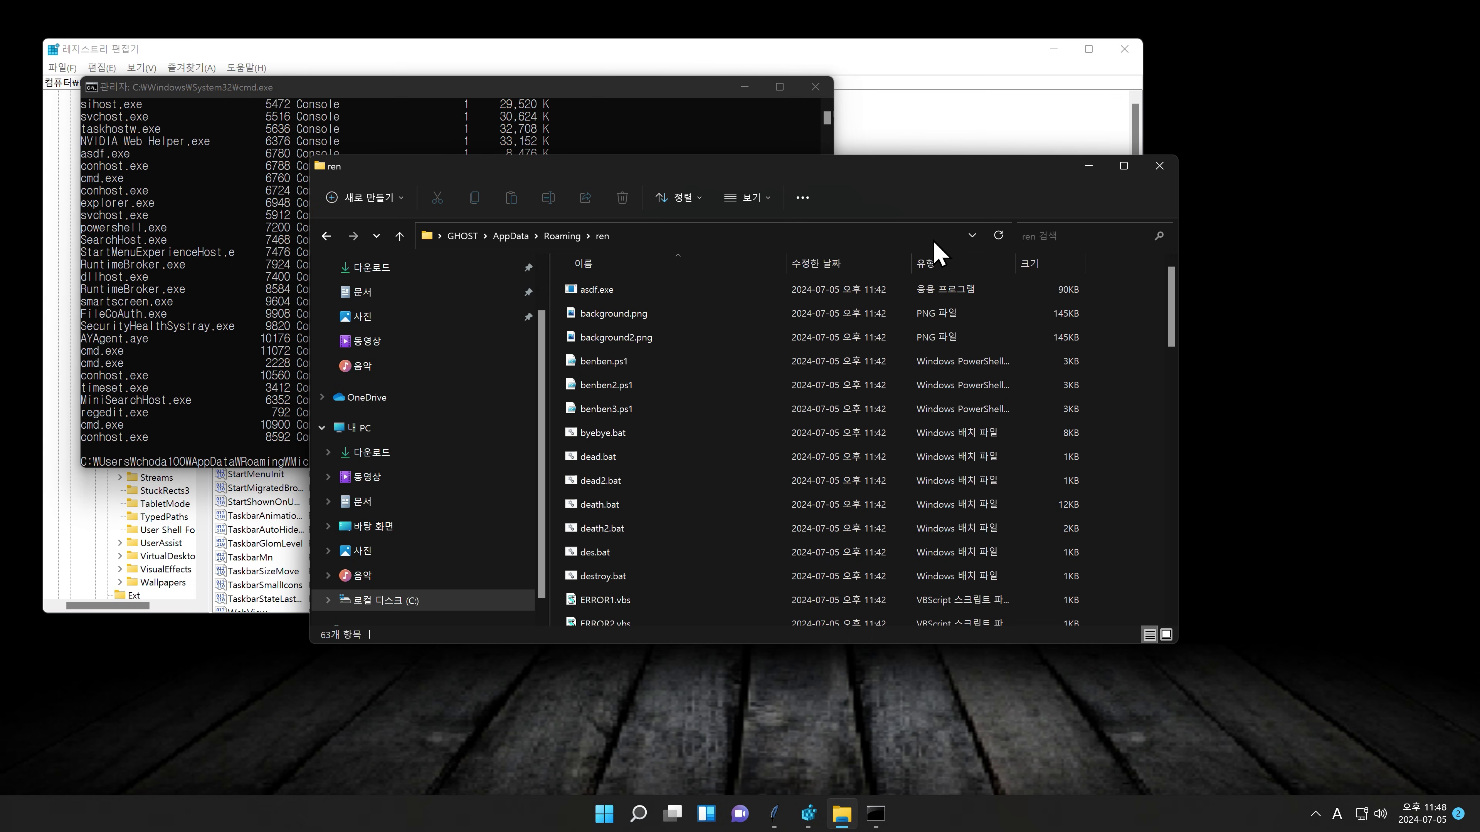
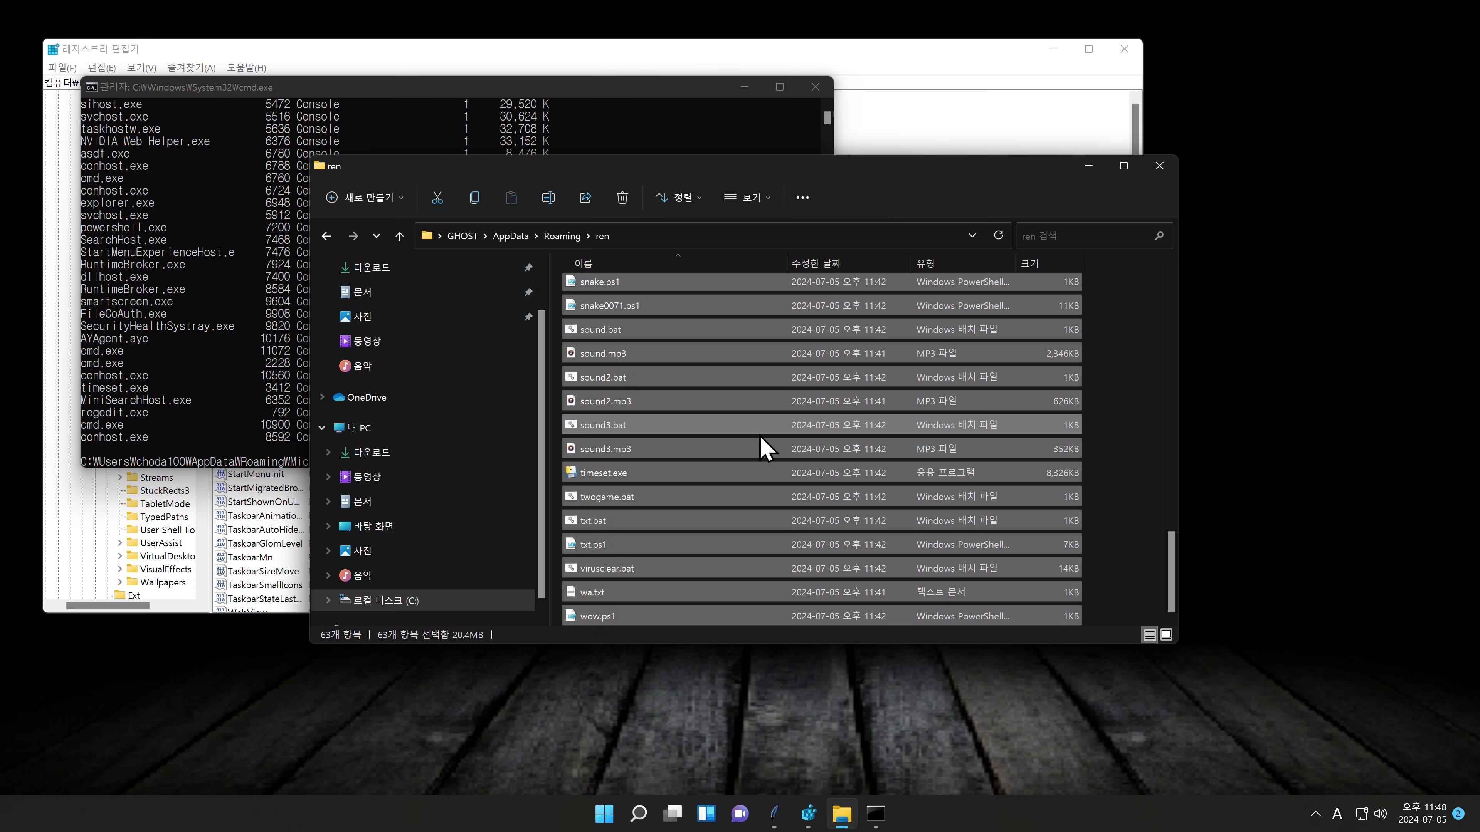
# Step: Permanently delete 62 ren files except virusclear.bat, skip in-use asdf.exe, then run taskkill /f /im timeset.exe
pyautogui.keyDown('ctrl'); pyautogui.click(639, 581); pyautogui.keyUp('ctrl')
pyautogui.hotkey('shift', 'Delete')
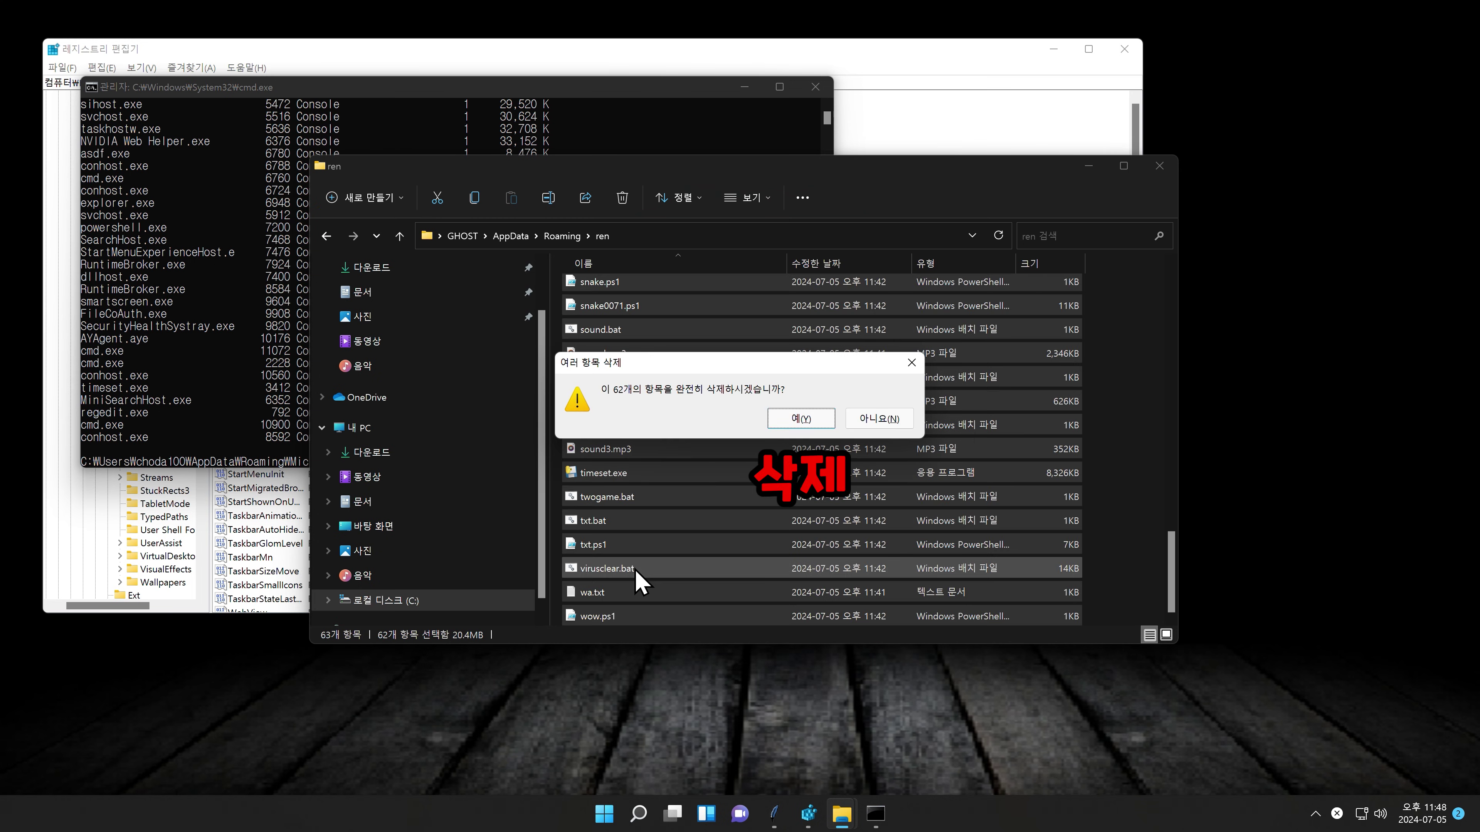
pyautogui.press('Return')
pyautogui.press('Return')
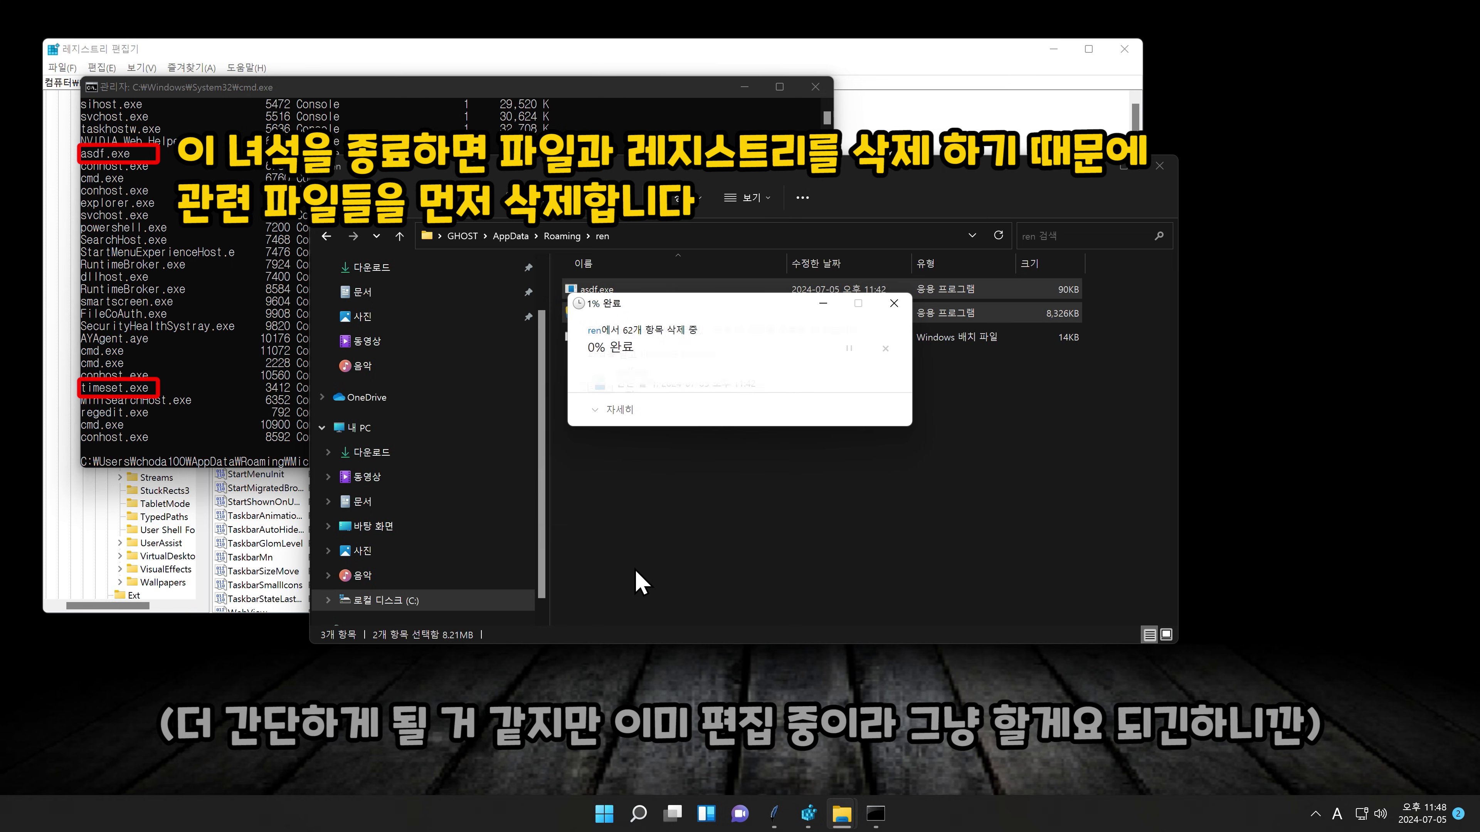
pyautogui.press('Return')
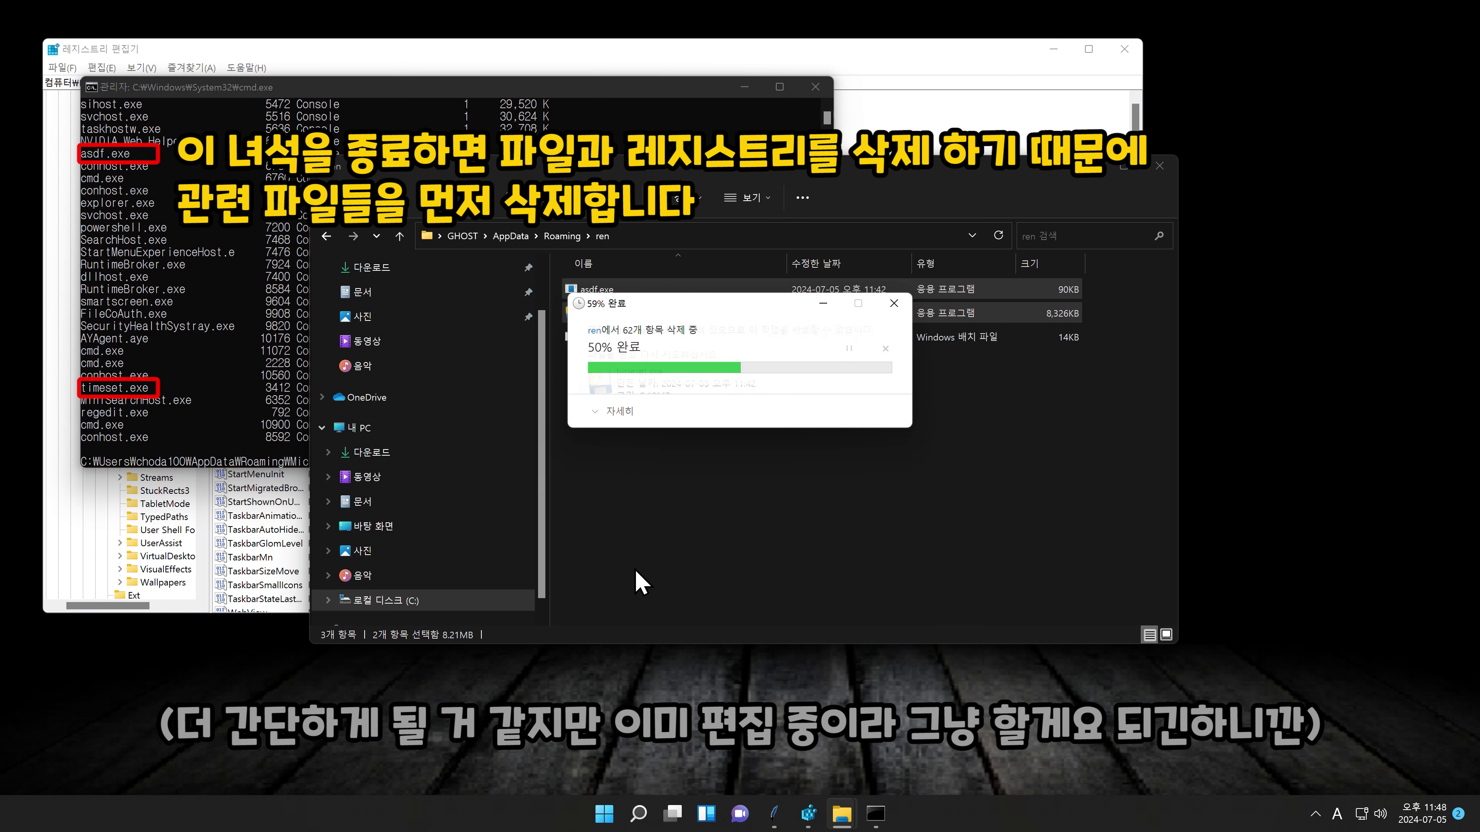
pyautogui.hotkey('alt', 'Tab')
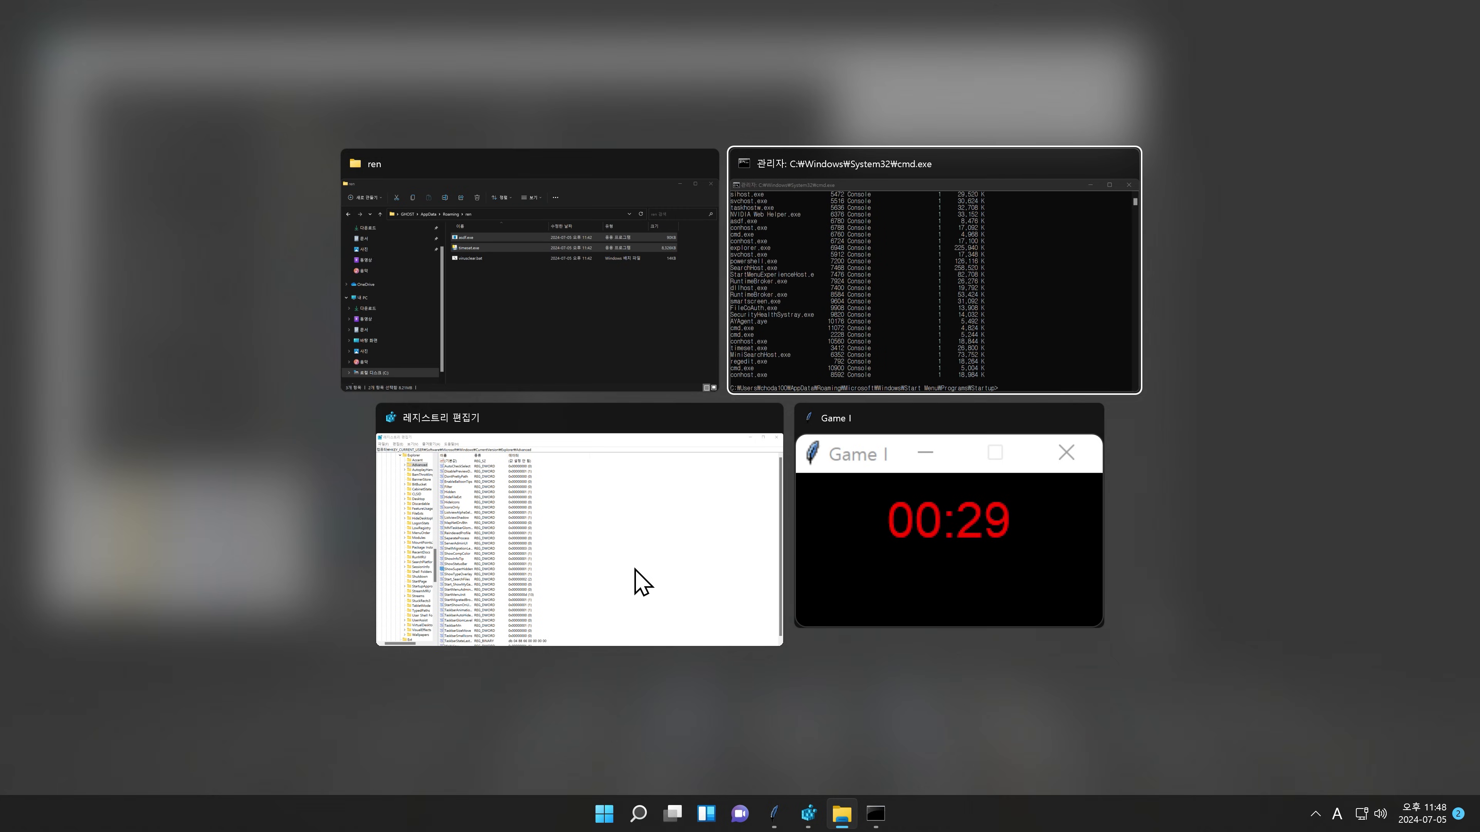
pyautogui.write('taskkill /f /im timeset.exe')
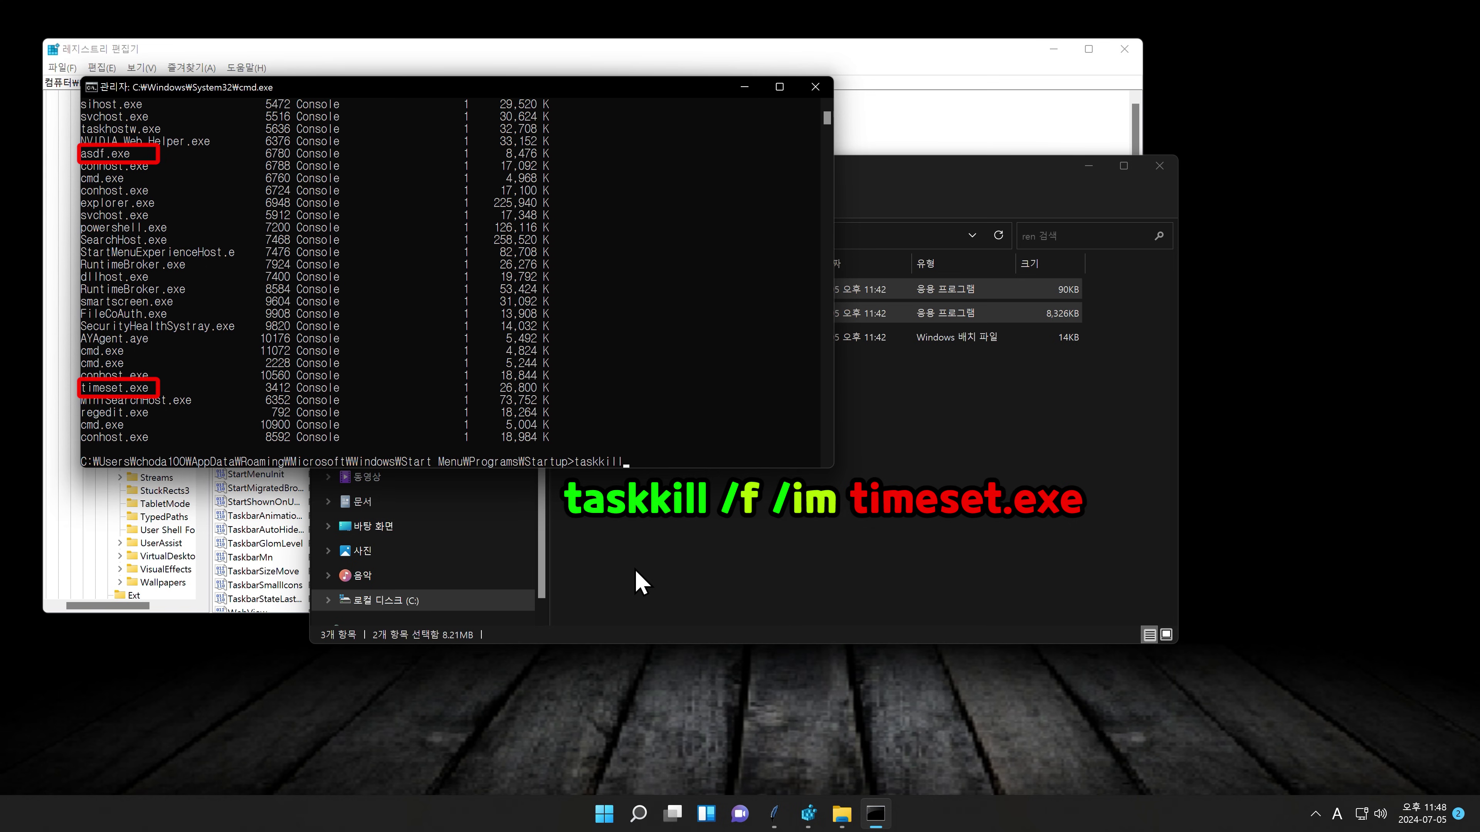
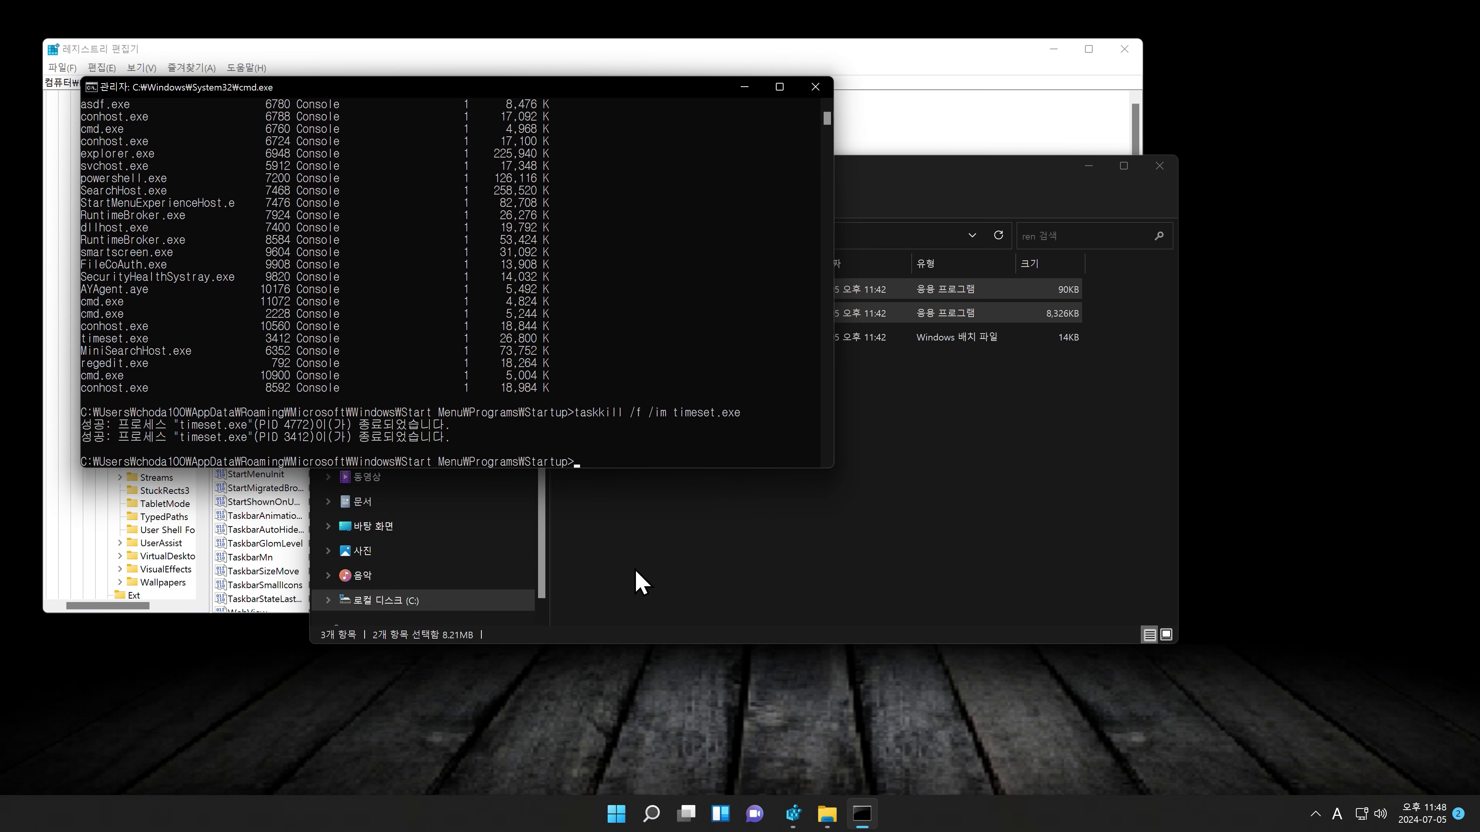
# Step: Run virusclear.bat from the ren folder as administrator and dismiss the missing la5.vbs error
pyautogui.click(641, 581)
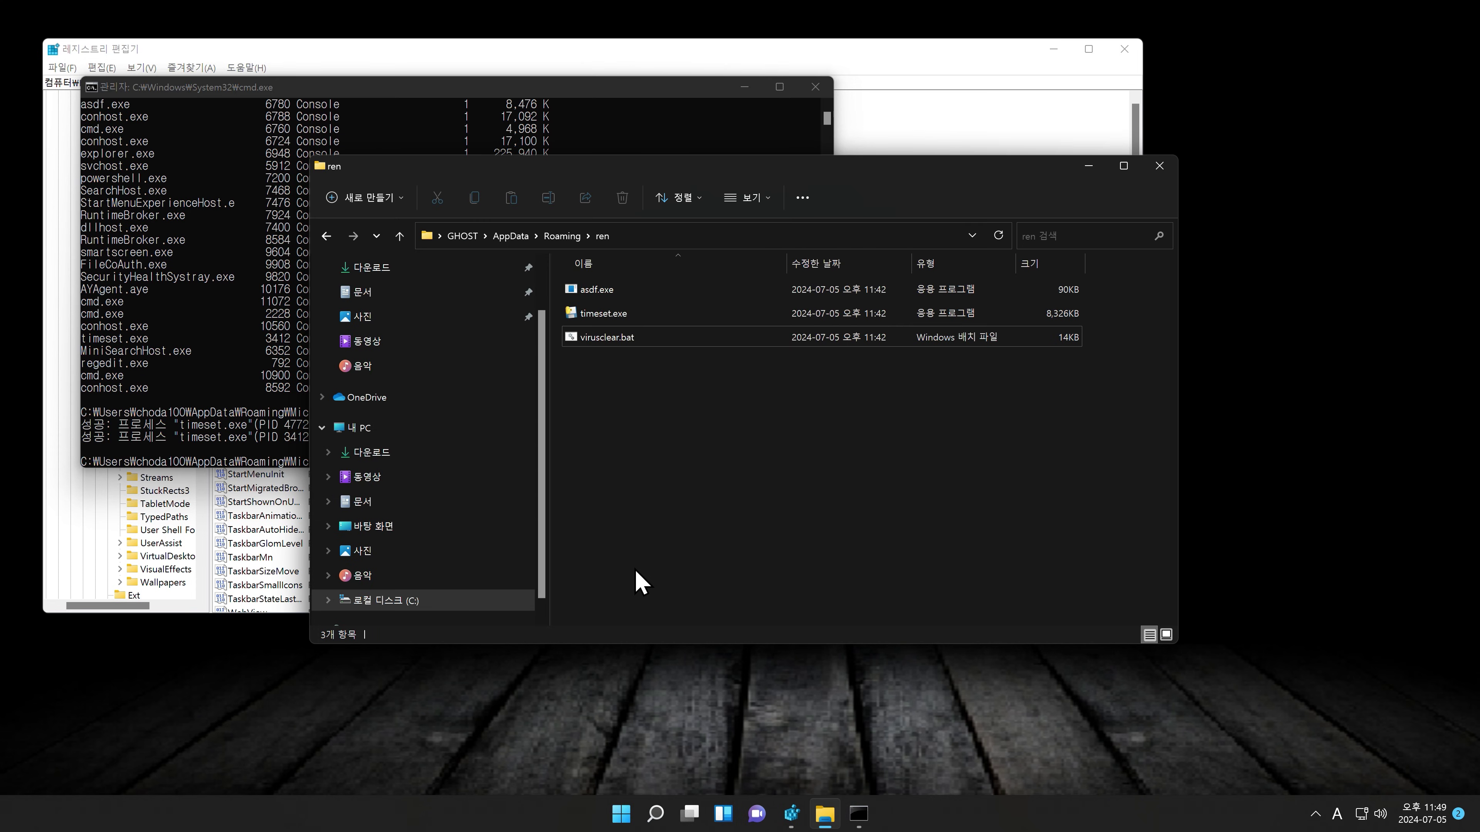
pyautogui.rightClick(626, 337)
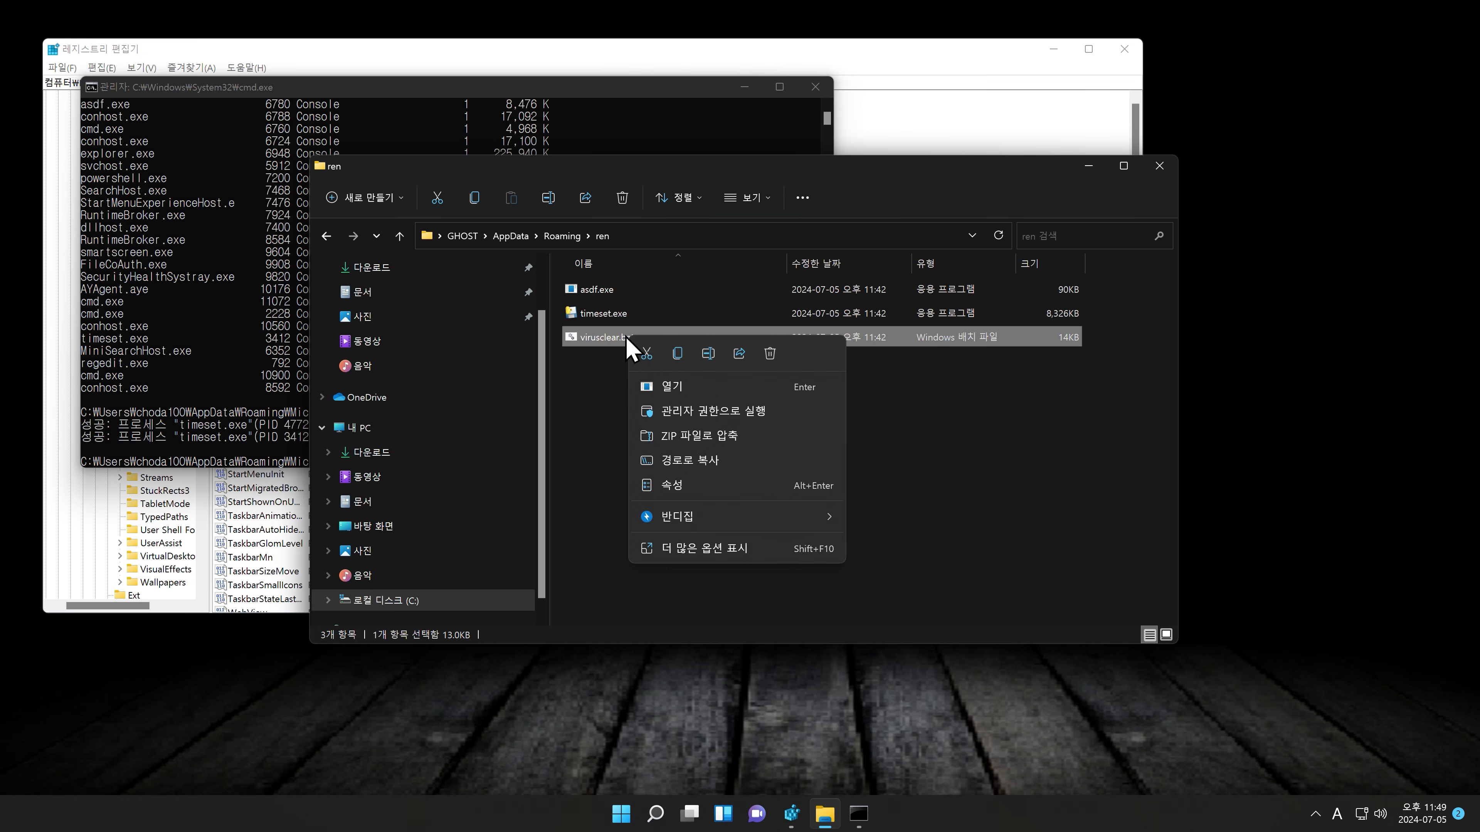
pyautogui.click(677, 411)
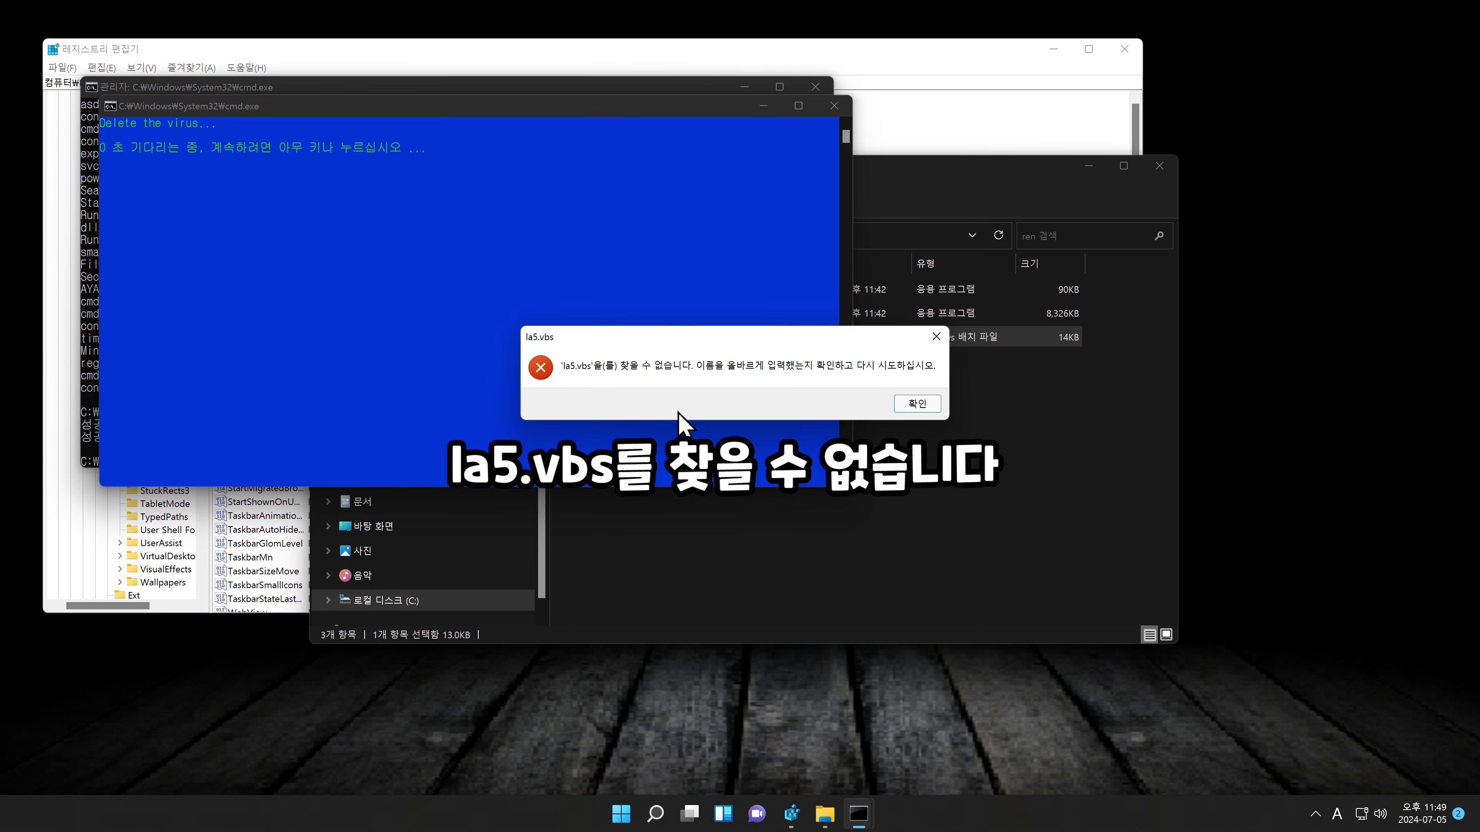
pyautogui.press('Return')
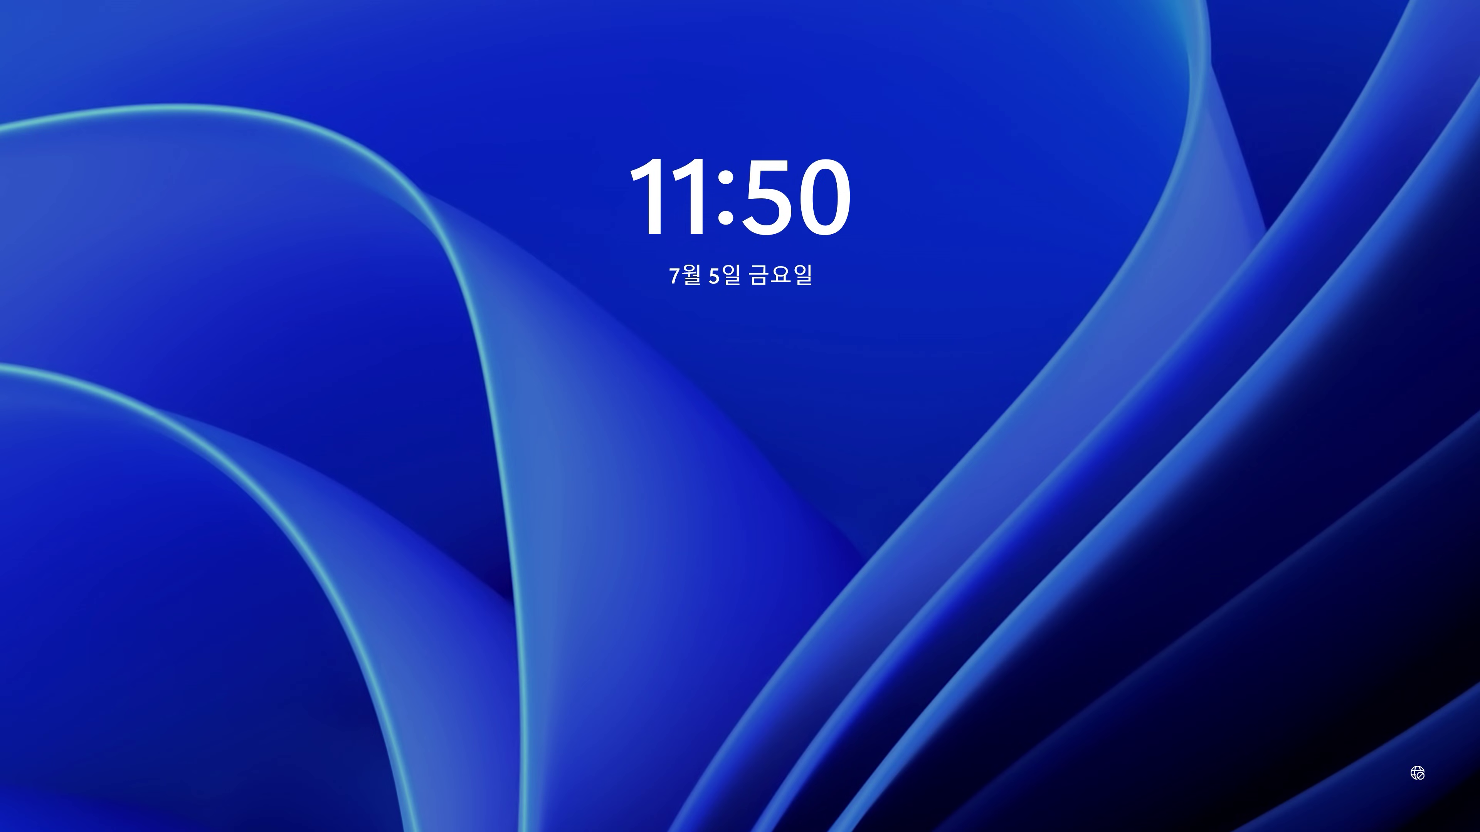
# Step: Sign back in to Windows from the lock screen with the account password
pyautogui.press('space')
pyautogui.write('******')
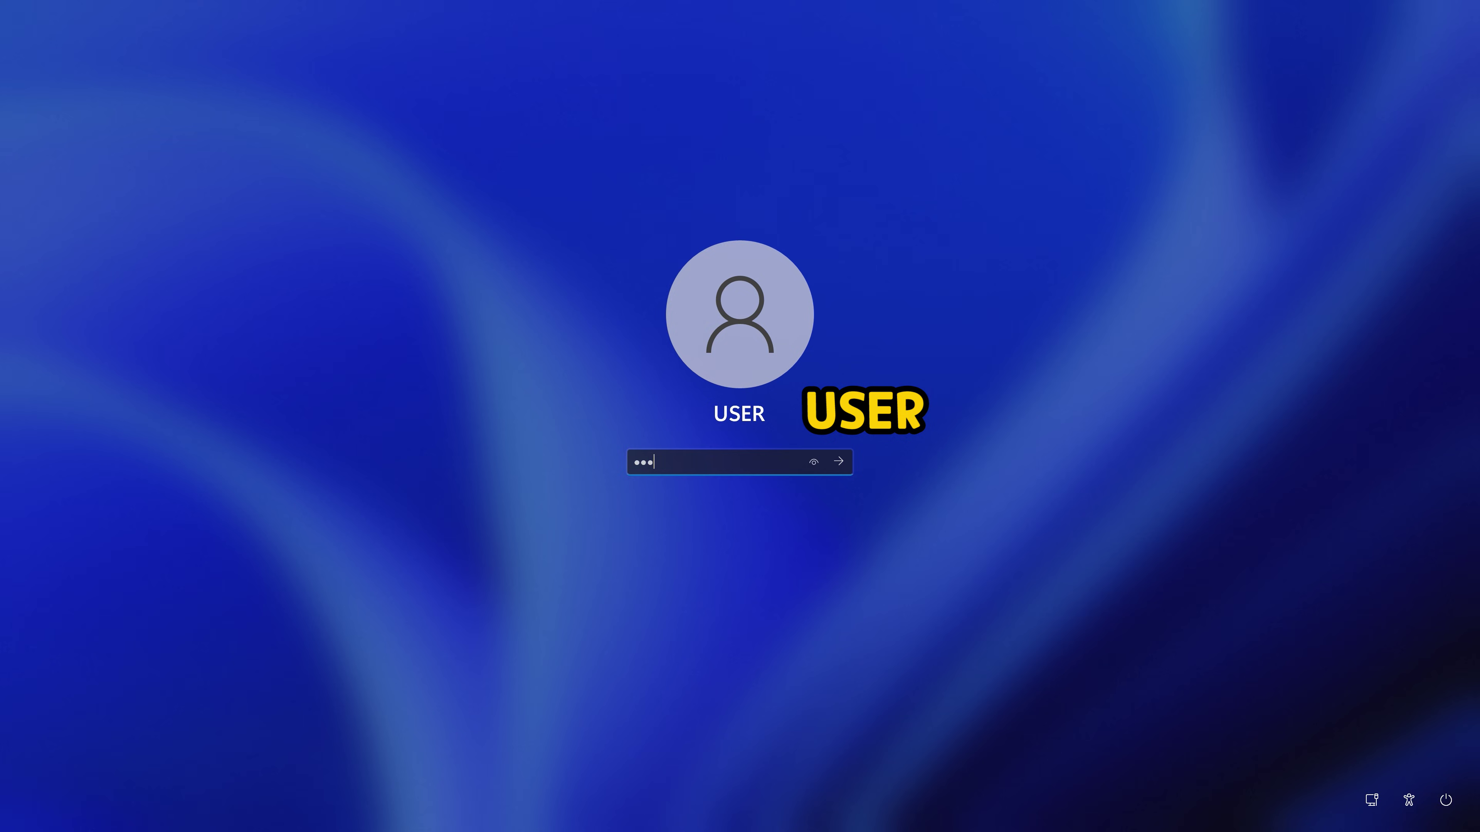
pyautogui.write('**')
pyautogui.press('Return')
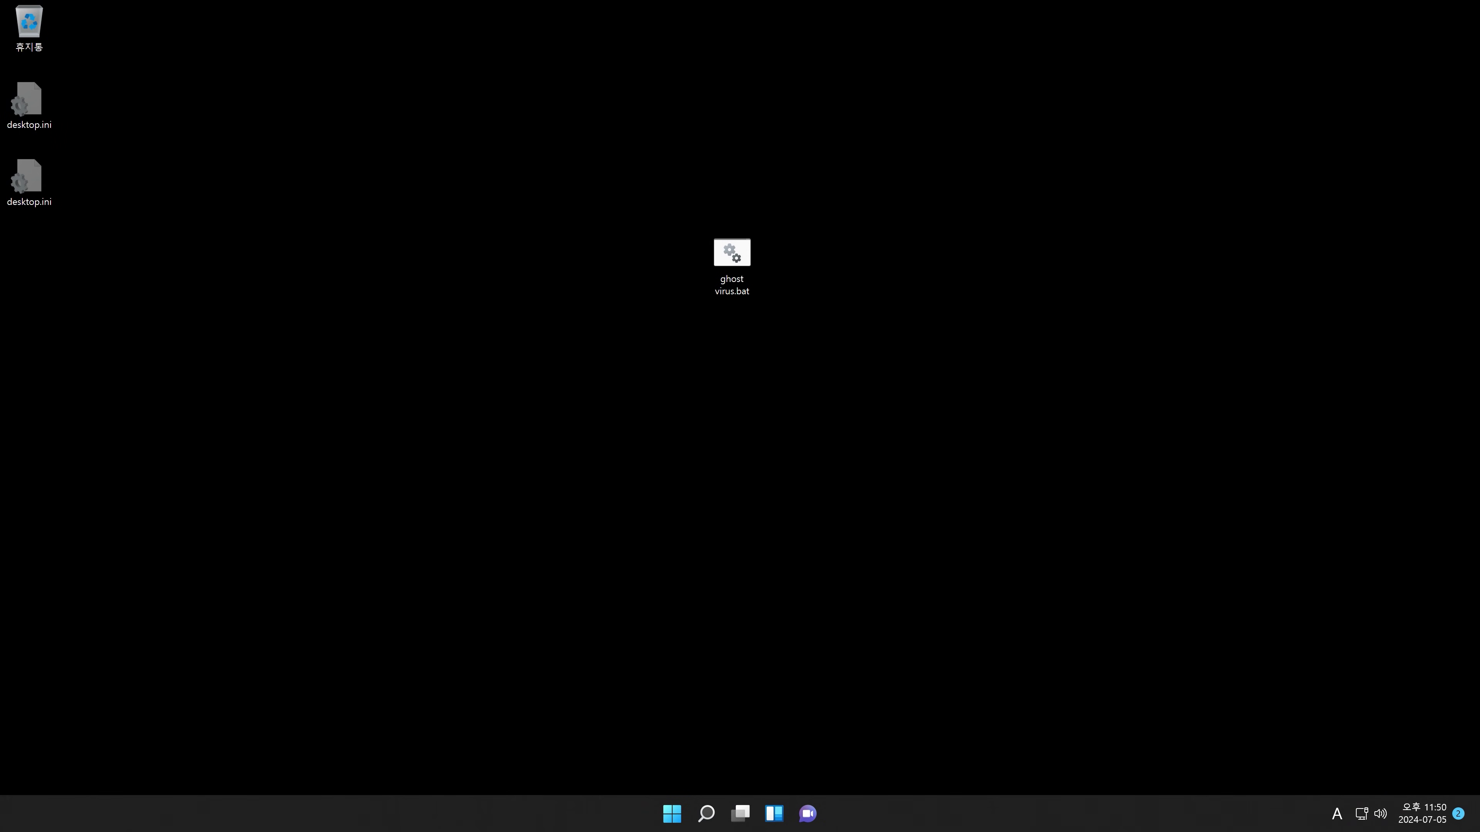
# Step: Apply the first theme with the blue bloom wallpaper in Personalization settings
pyautogui.rightClick(733, 382)
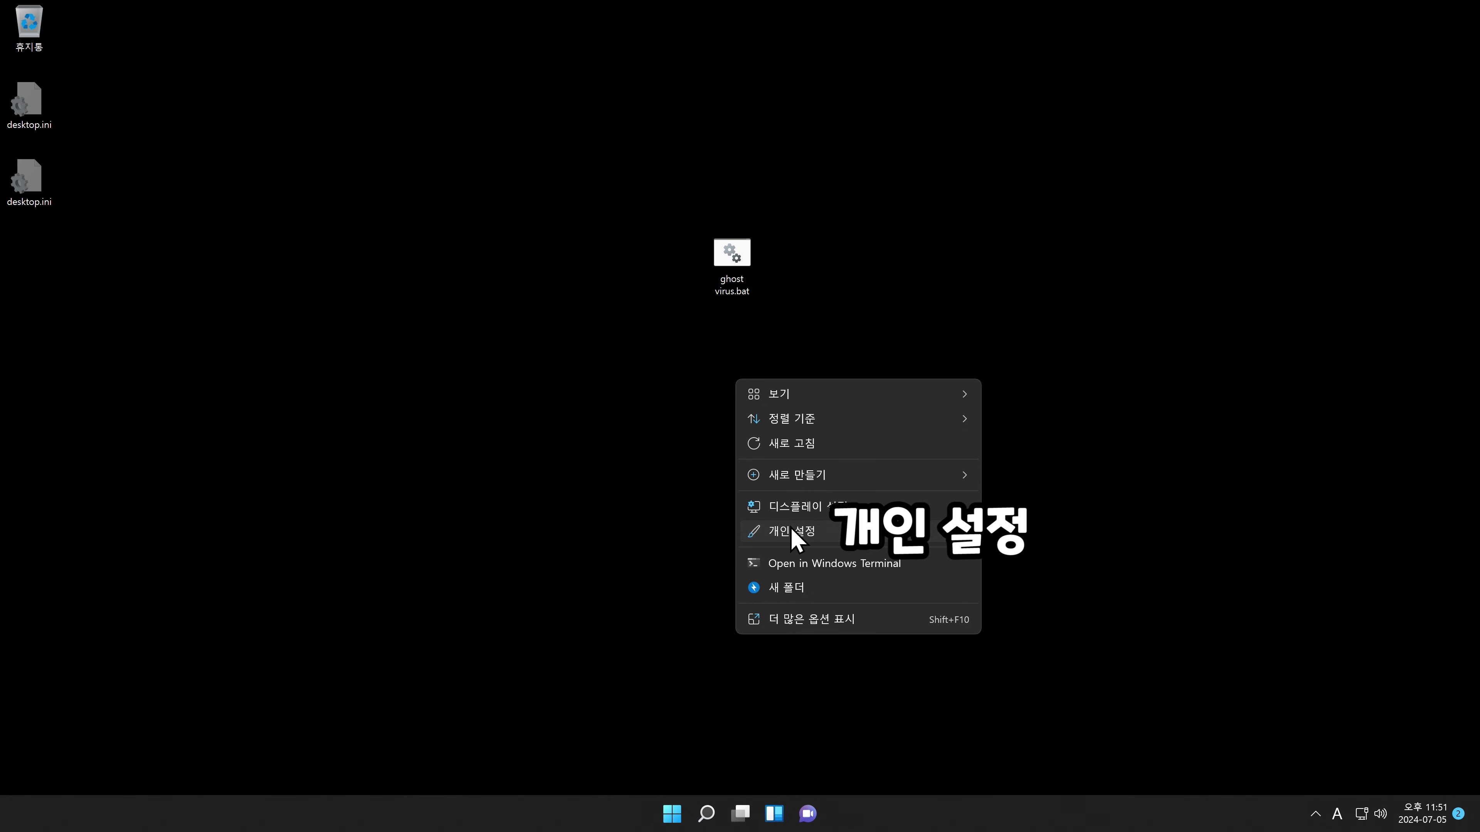
pyautogui.click(793, 531)
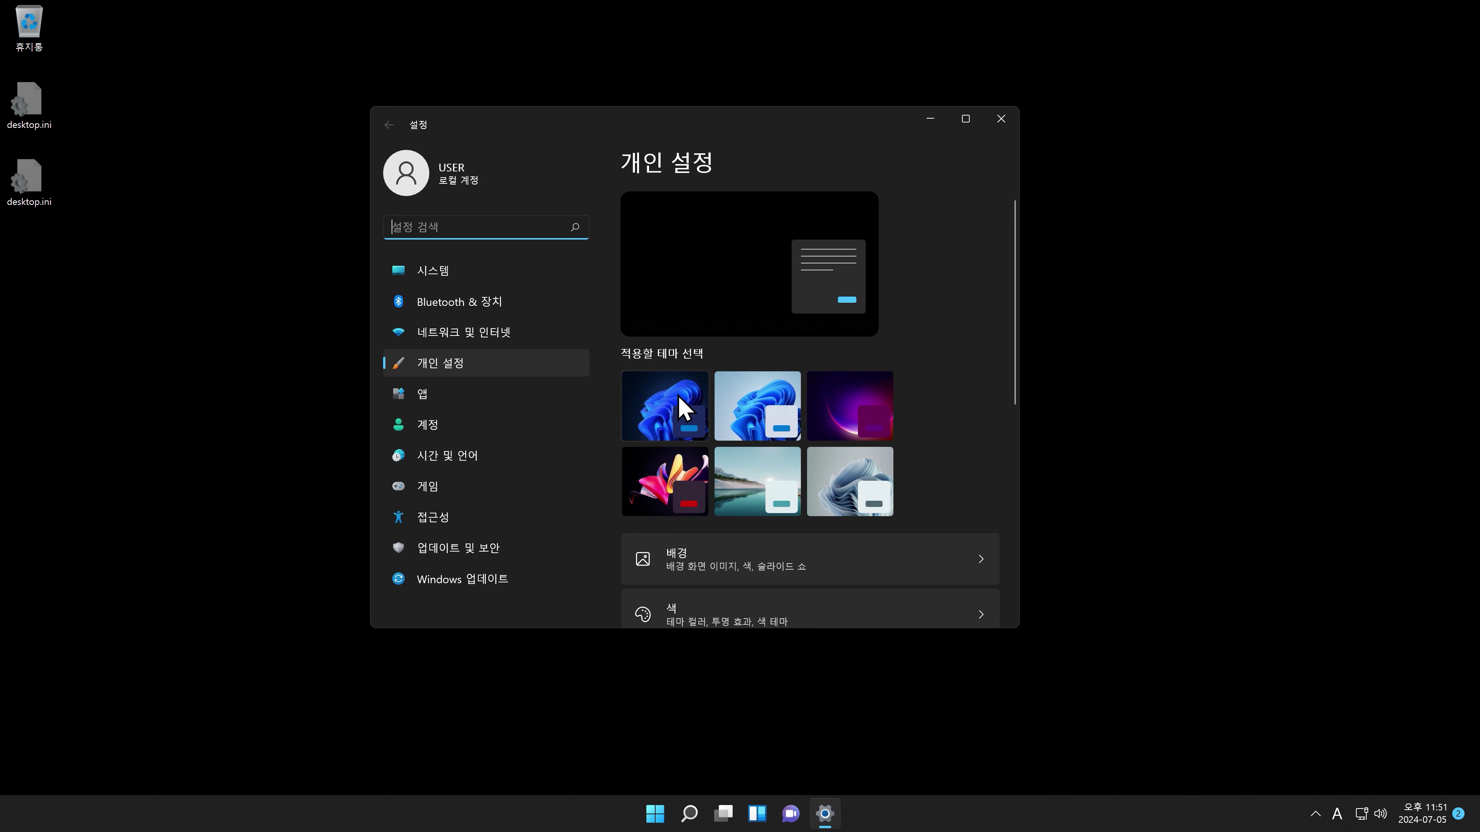
pyautogui.click(681, 405)
pyautogui.hotkey('alt', 'F4')
# Step: Launch Registry Editor via Run with regedit and bring up its Find dialog
pyautogui.press('super+r')
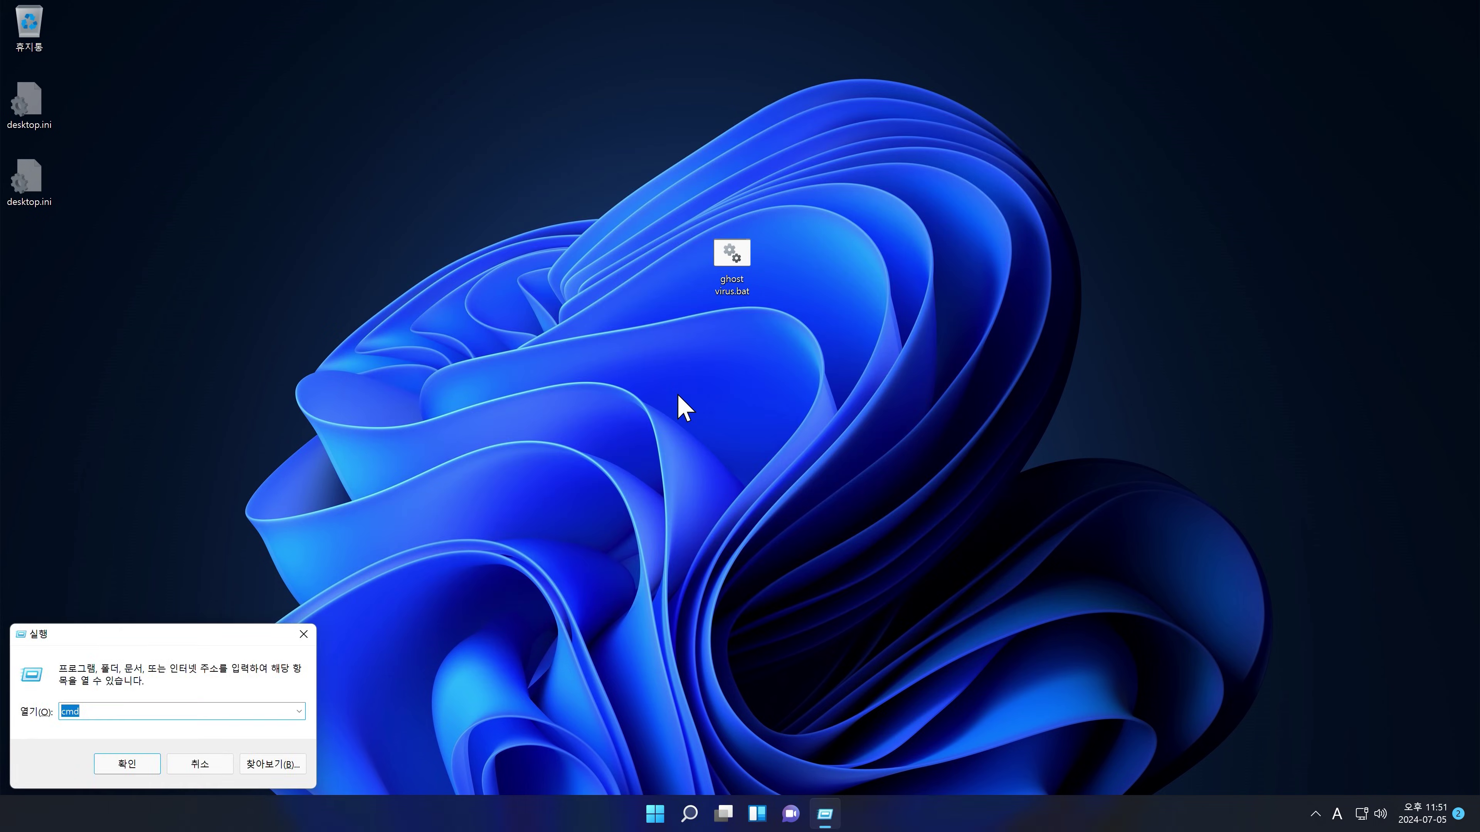
pyautogui.write('reg')
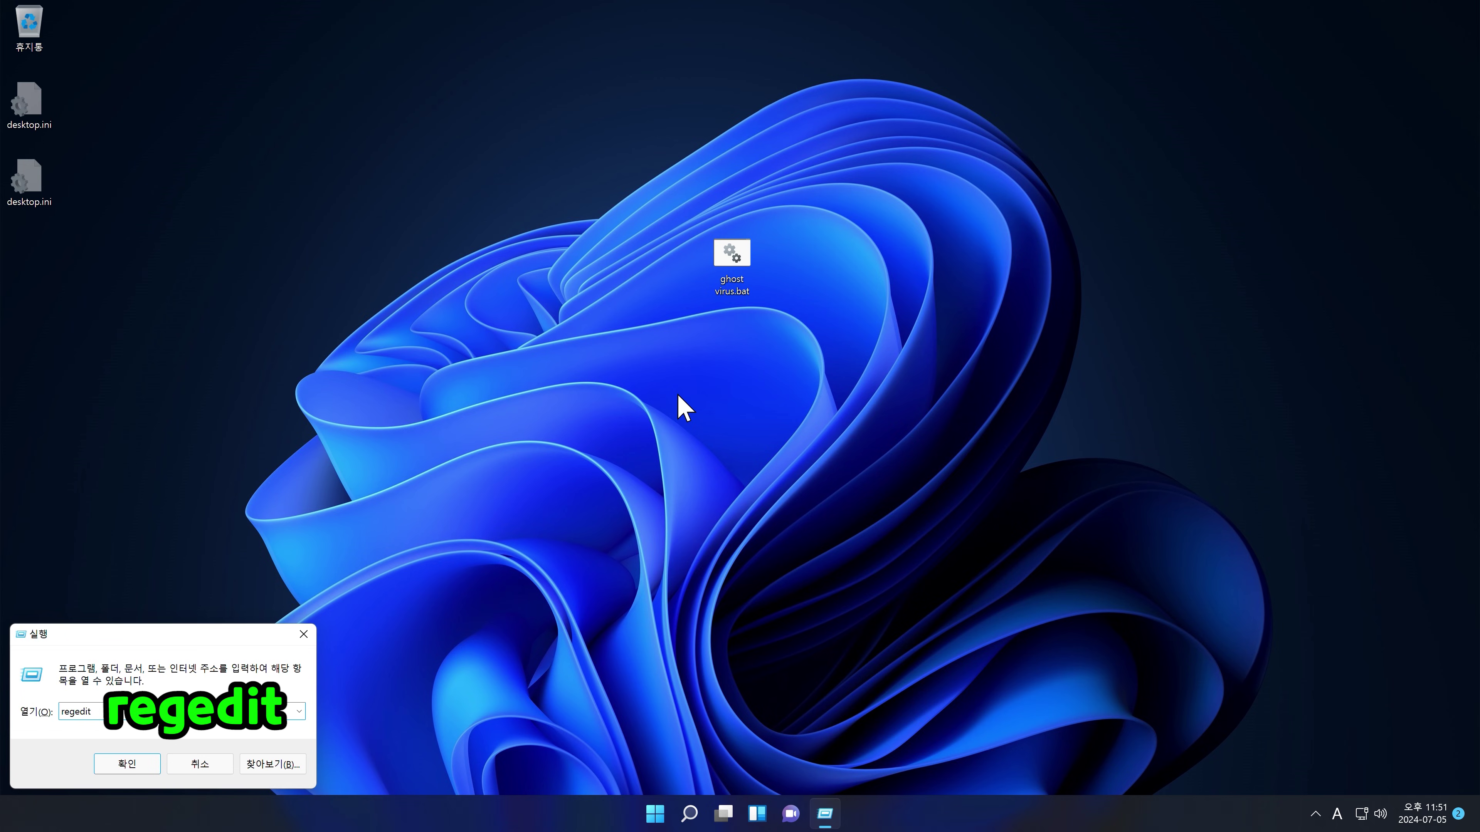
pyautogui.write('edit')
pyautogui.press('Return')
pyautogui.hotkey('ctrl', 'f')
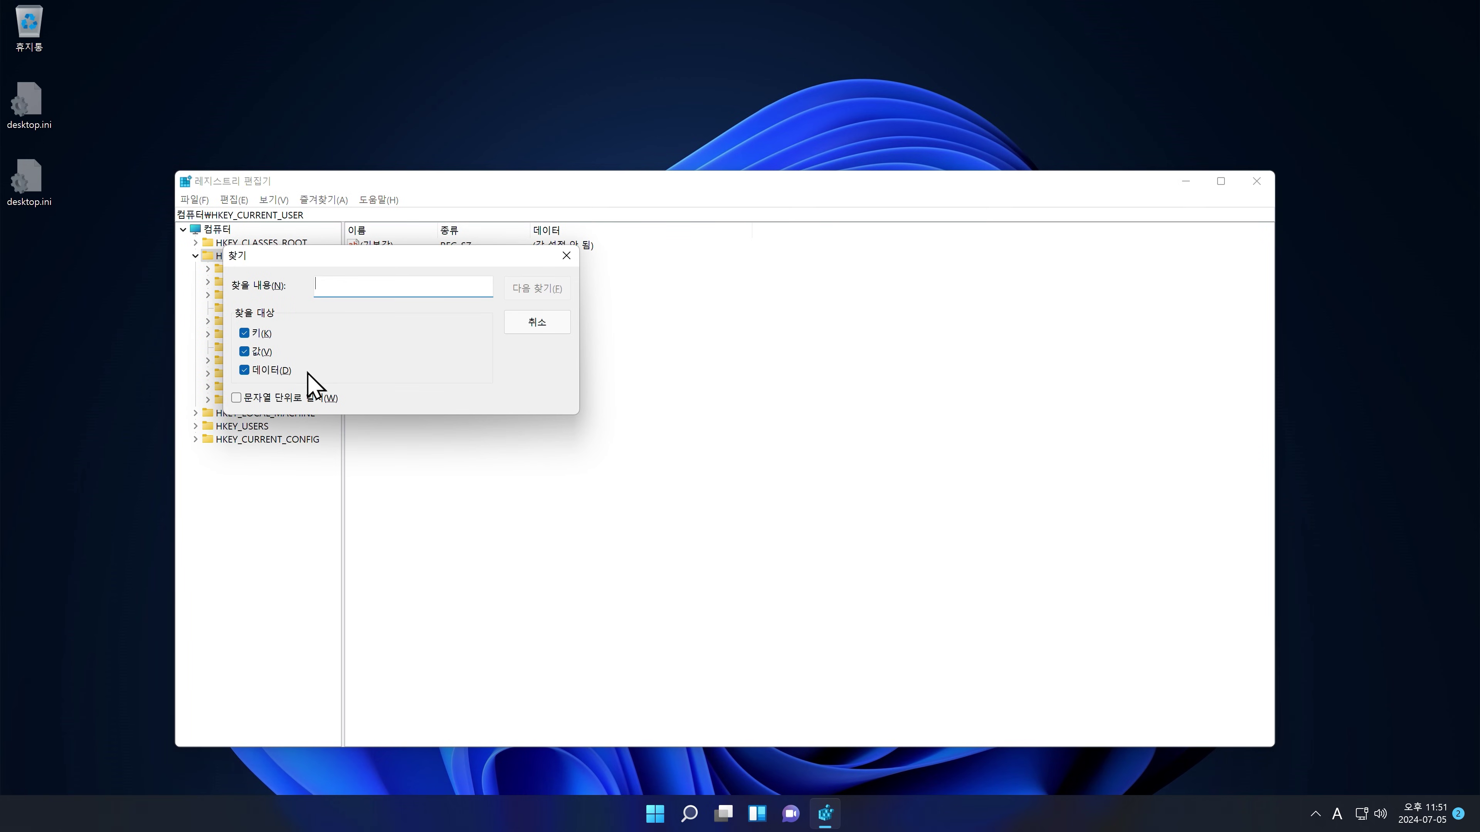
# Step: Search the registry for the 'advanced' key, limited to keys only
pyautogui.click(255, 351)
pyautogui.click(257, 371)
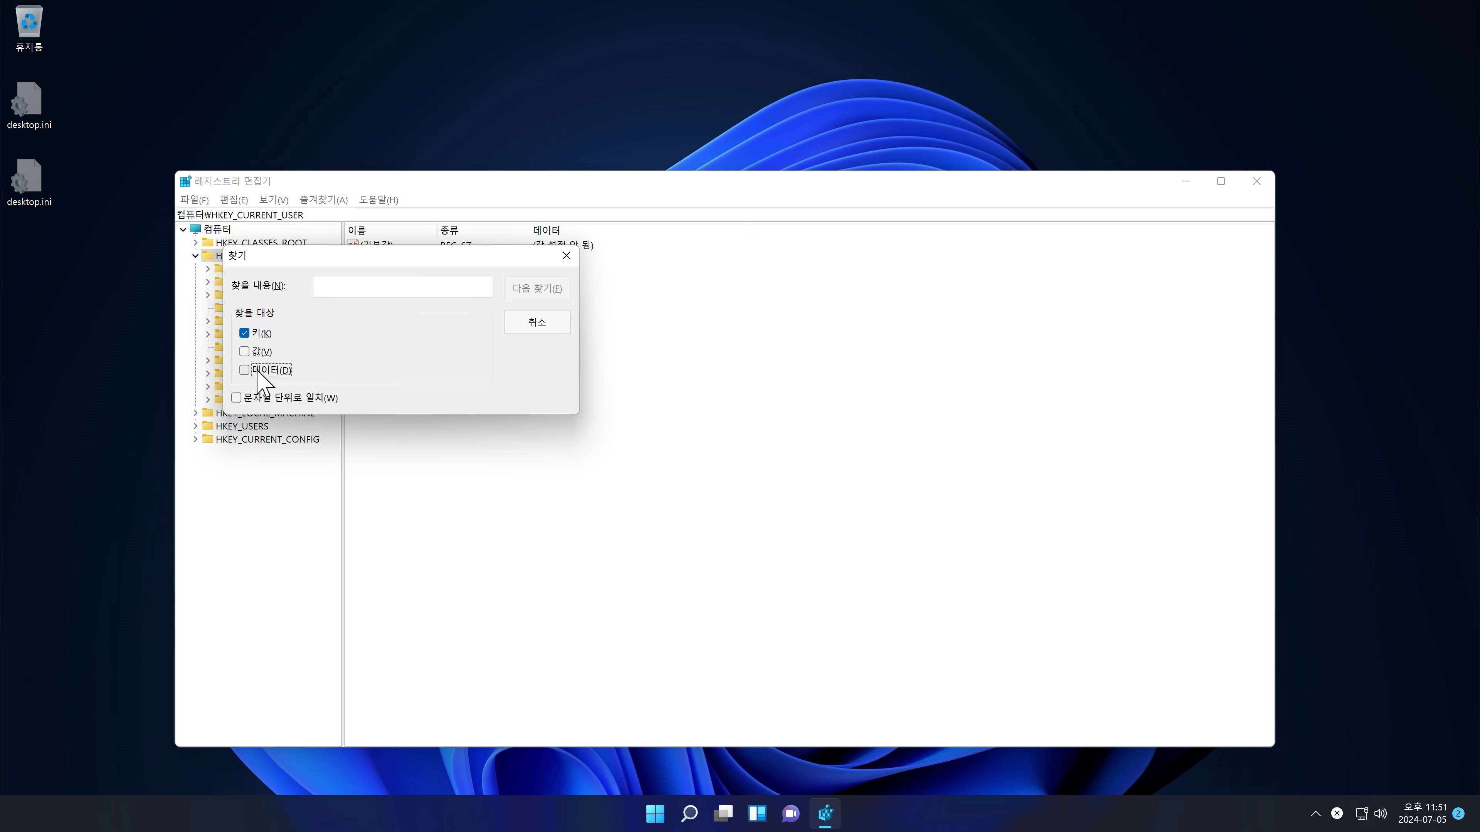
pyautogui.click(405, 288)
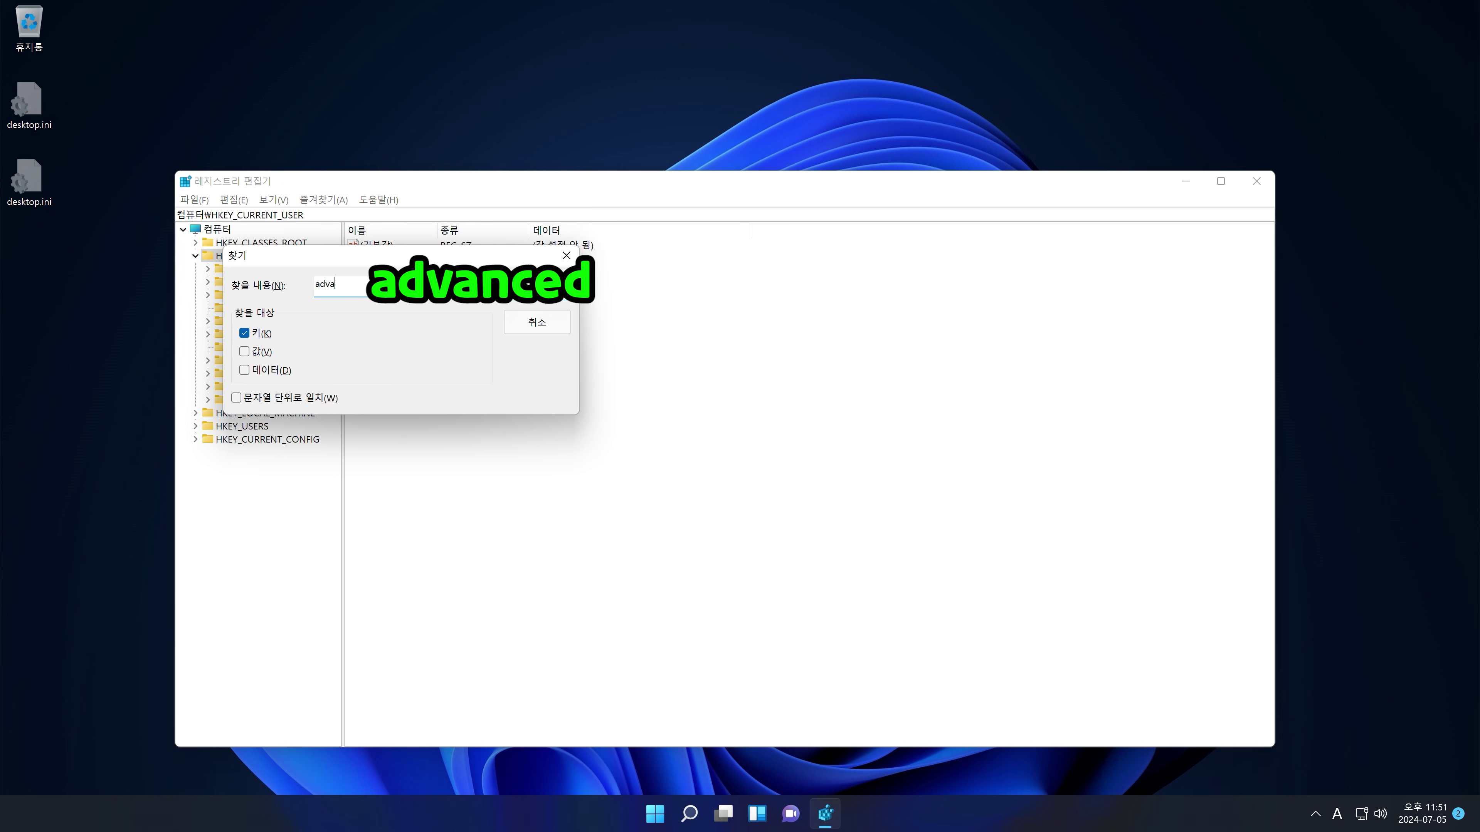
pyautogui.press('Return')
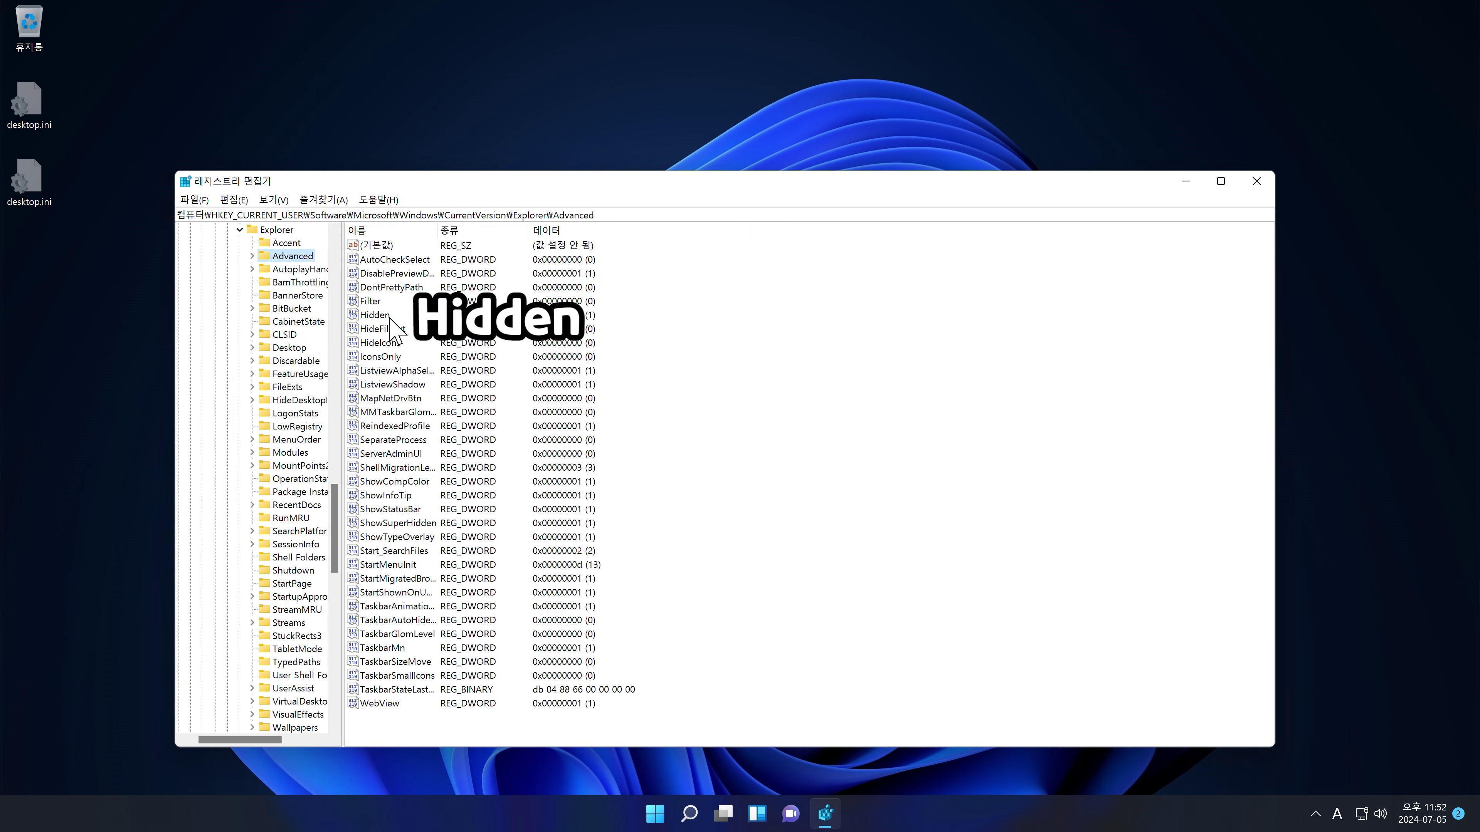
# Step: Set Hidden to 2 and ShowSuperHidden to 0, then close Registry Editor and refresh the desktop
pyautogui.doubleClick(374, 315)
pyautogui.write('2')
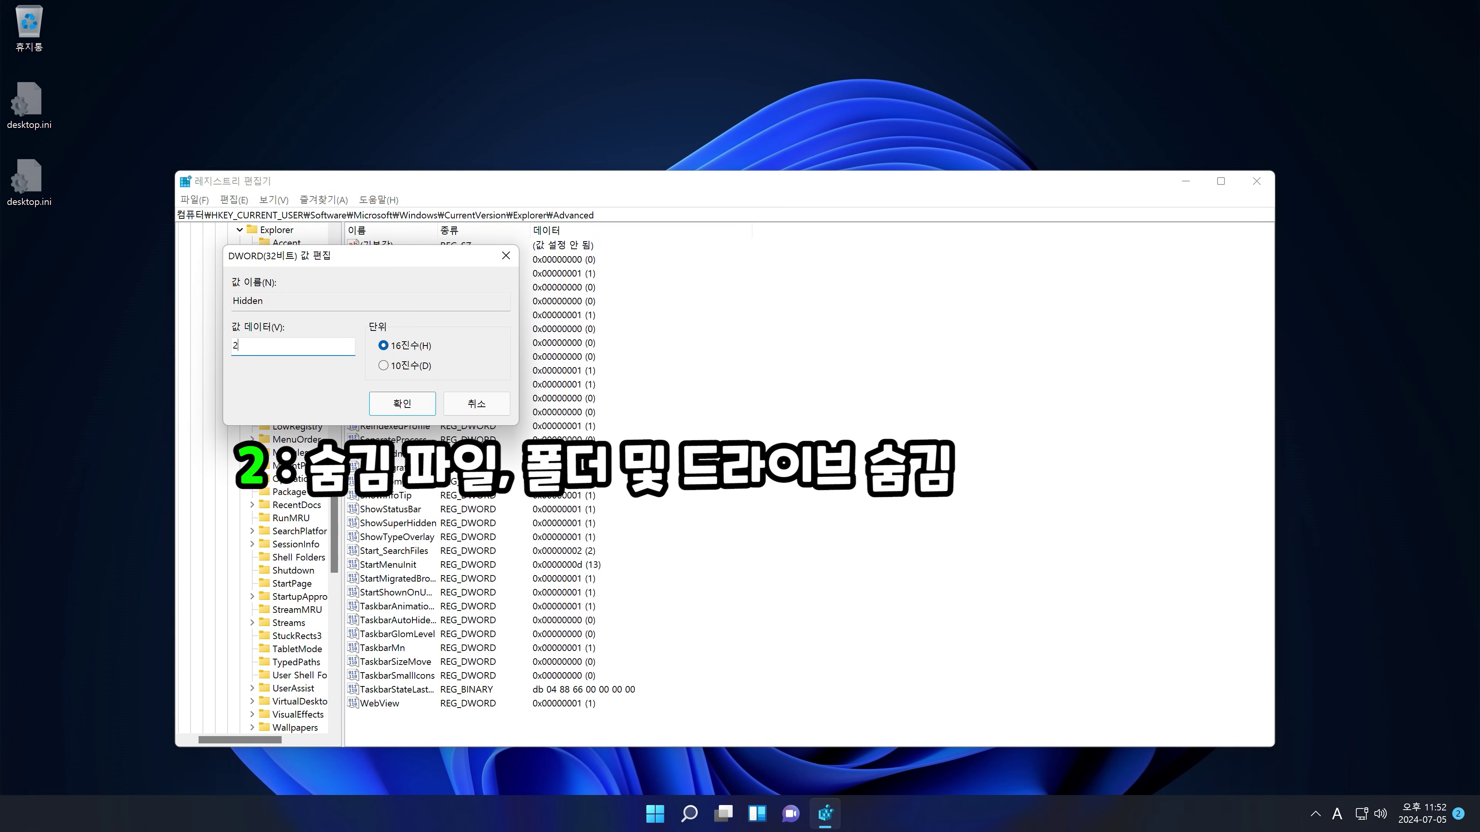
pyautogui.press('Return')
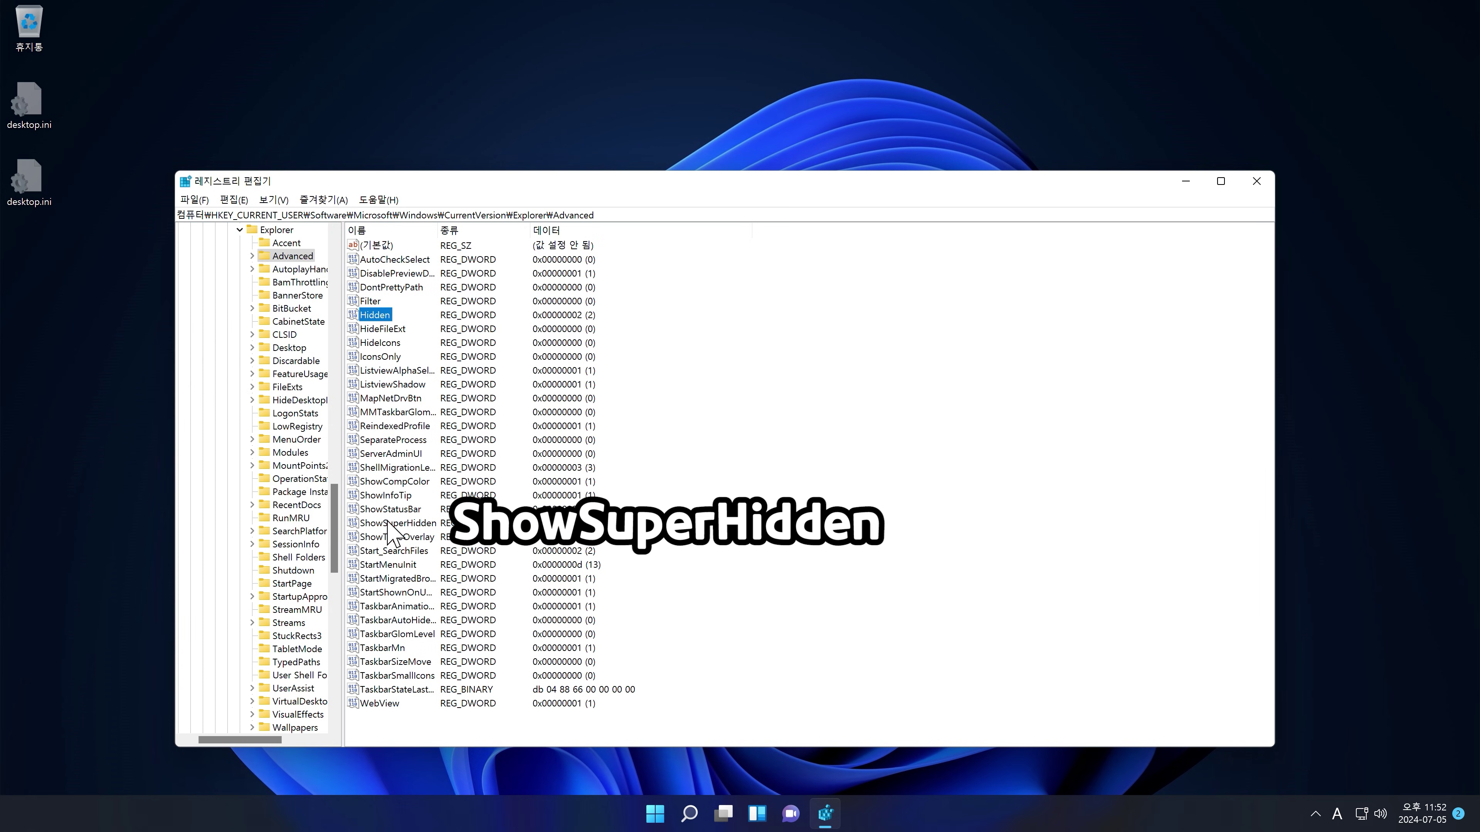
pyautogui.doubleClick(388, 523)
pyautogui.write('0')
pyautogui.press('Return')
pyautogui.hotkey('alt', 'F4')
pyautogui.press('F5')
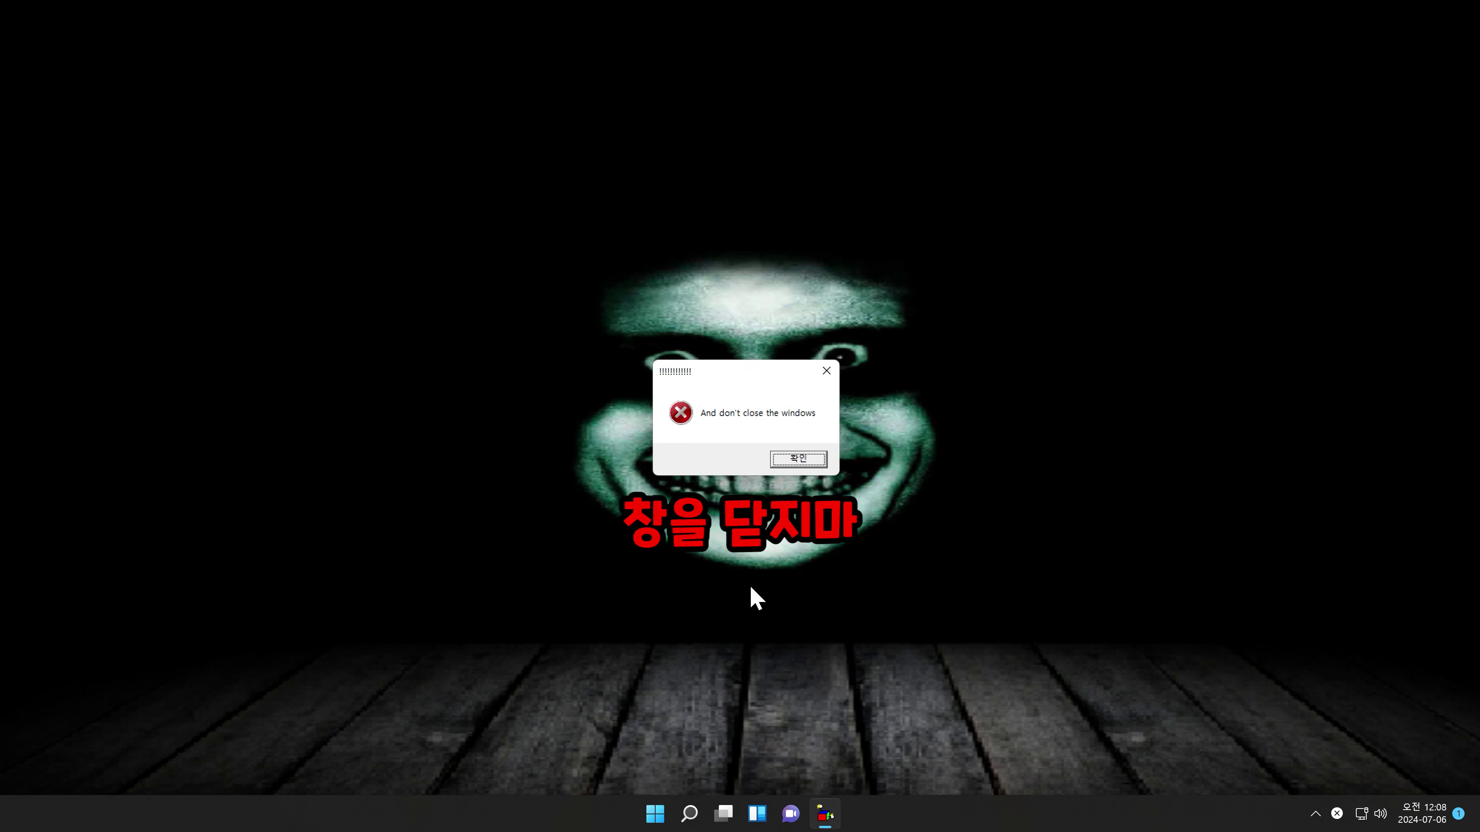
# Step: Dismiss the "And don't close the windows" warning and launch File Explorer by searching 'explorer'
pyautogui.press('Return')
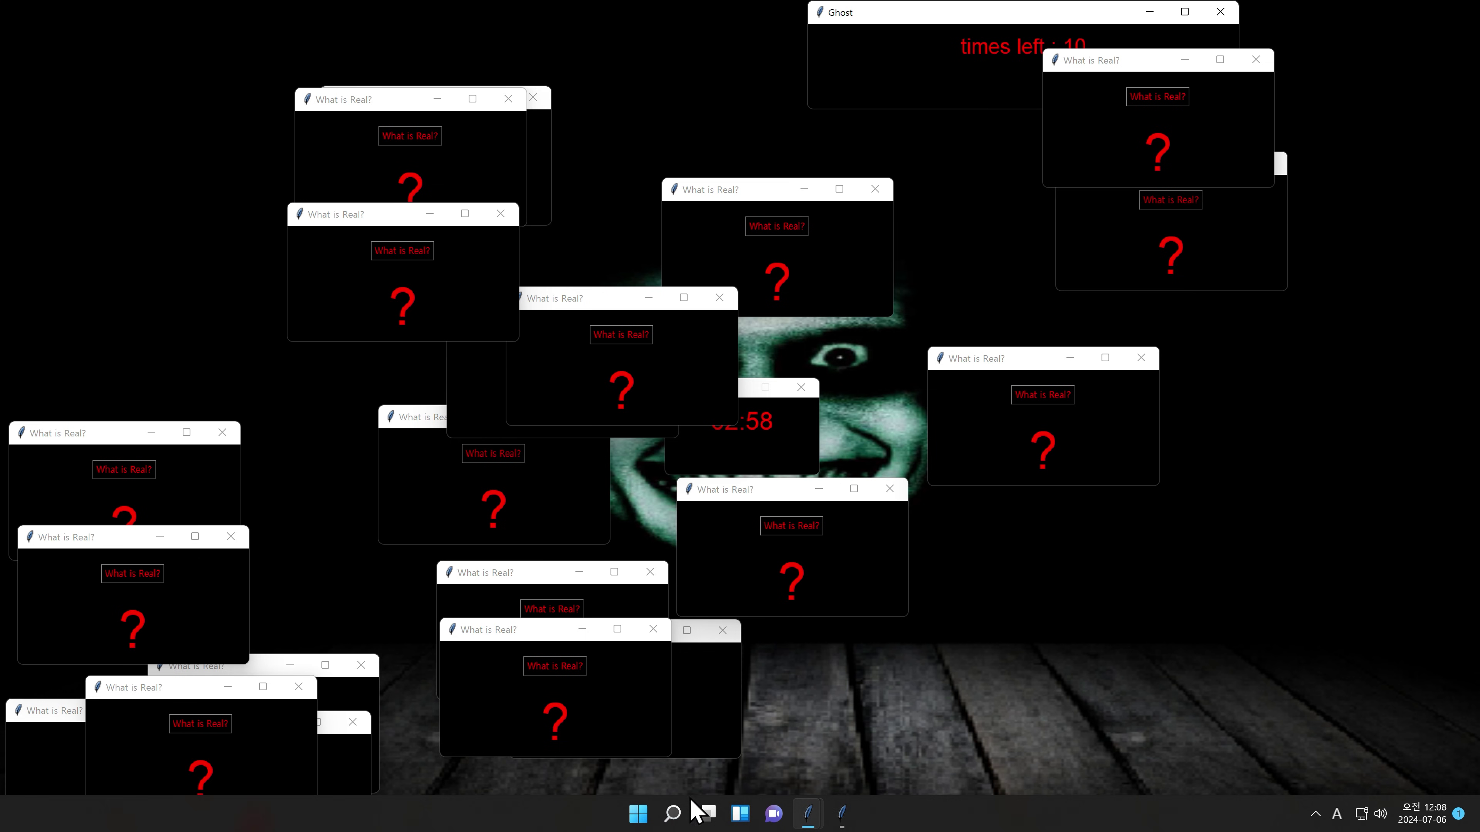
pyautogui.click(678, 815)
pyautogui.write('explorer')
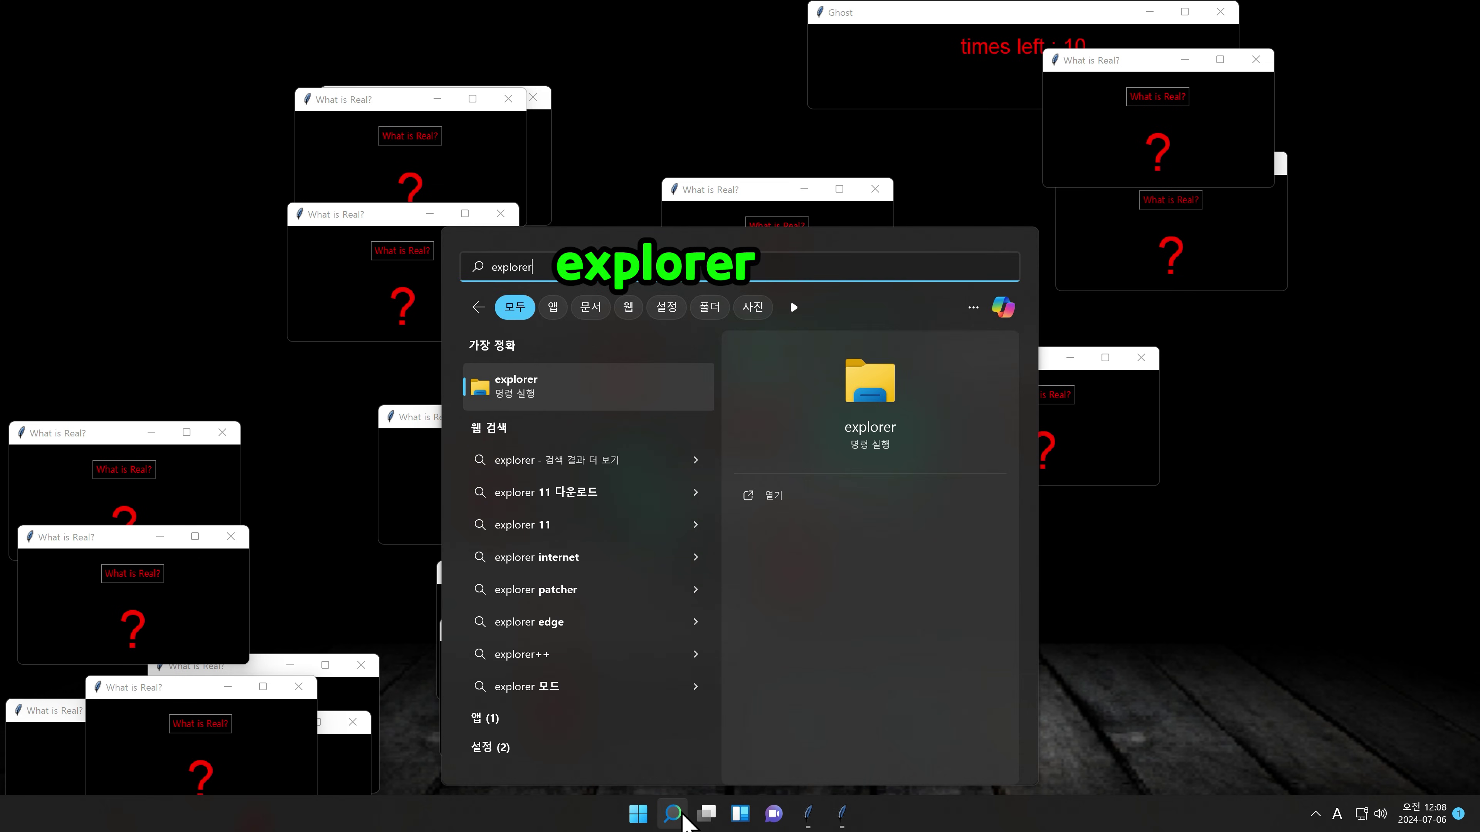
pyautogui.press('Return')
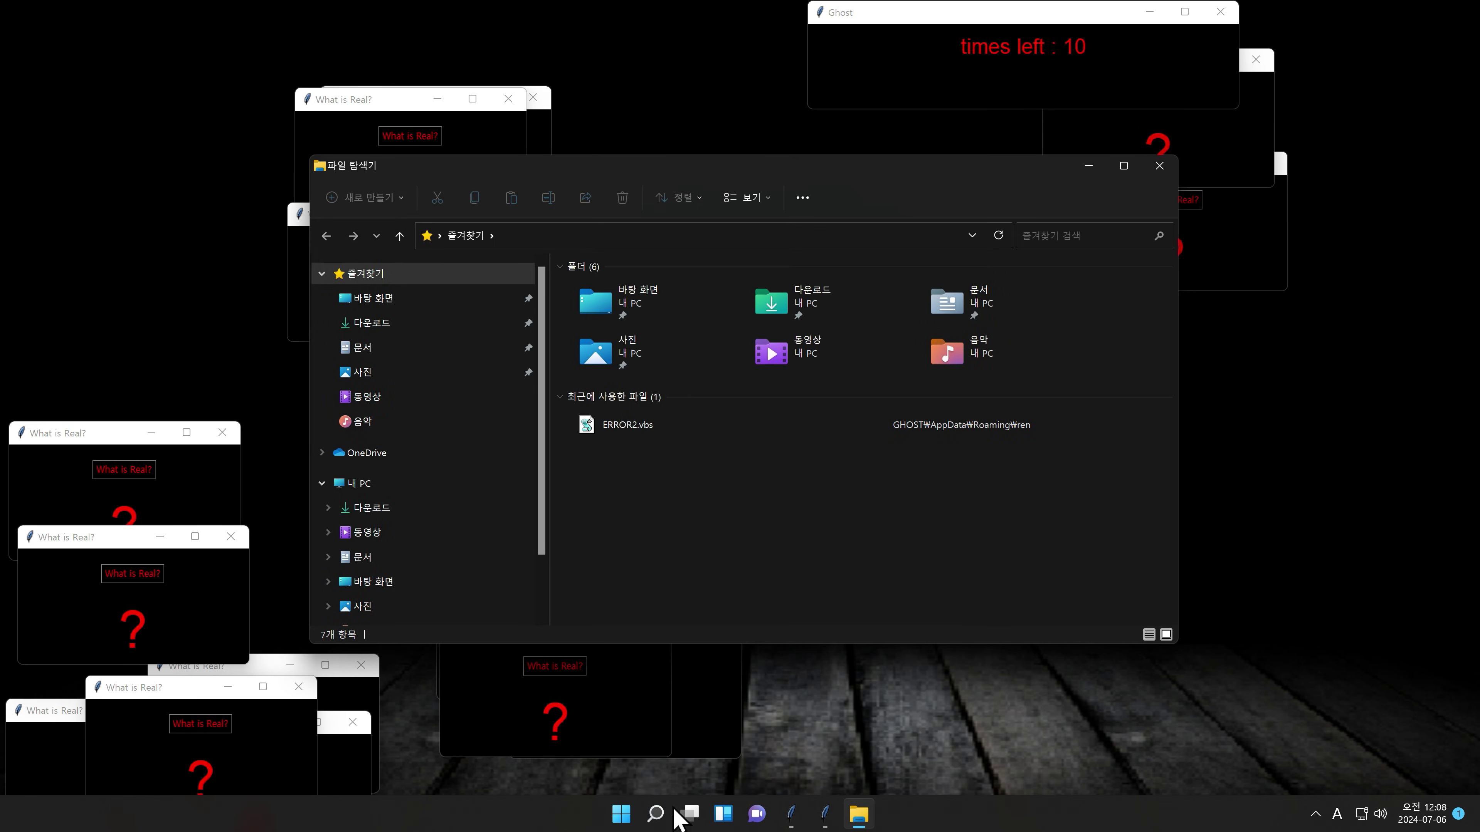
# Step: Browse 내 PC > Local Disk (C:) > 사용자 and permanently delete asdf.bat
pyautogui.click(376, 485)
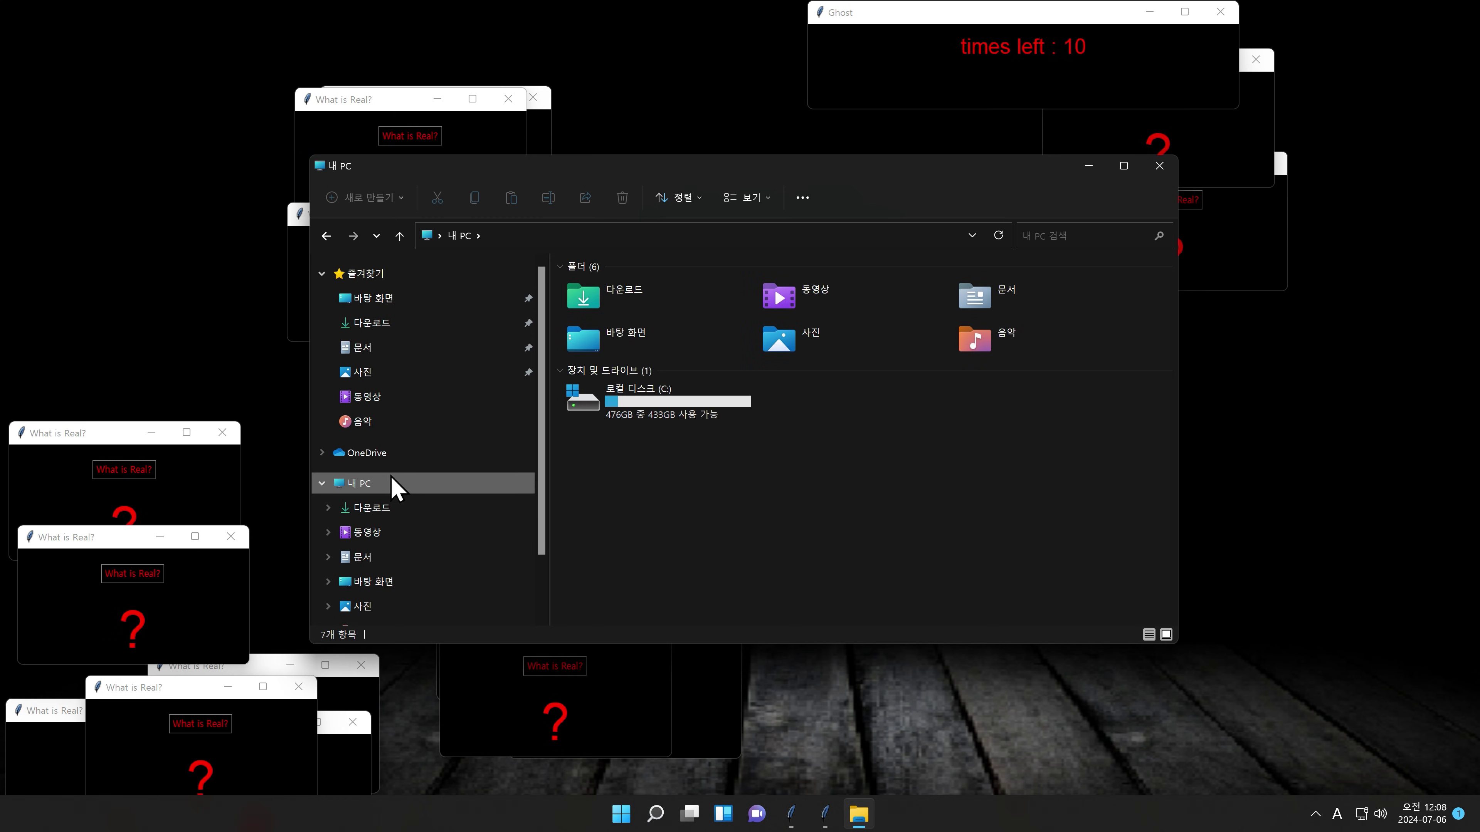
pyautogui.doubleClick(645, 415)
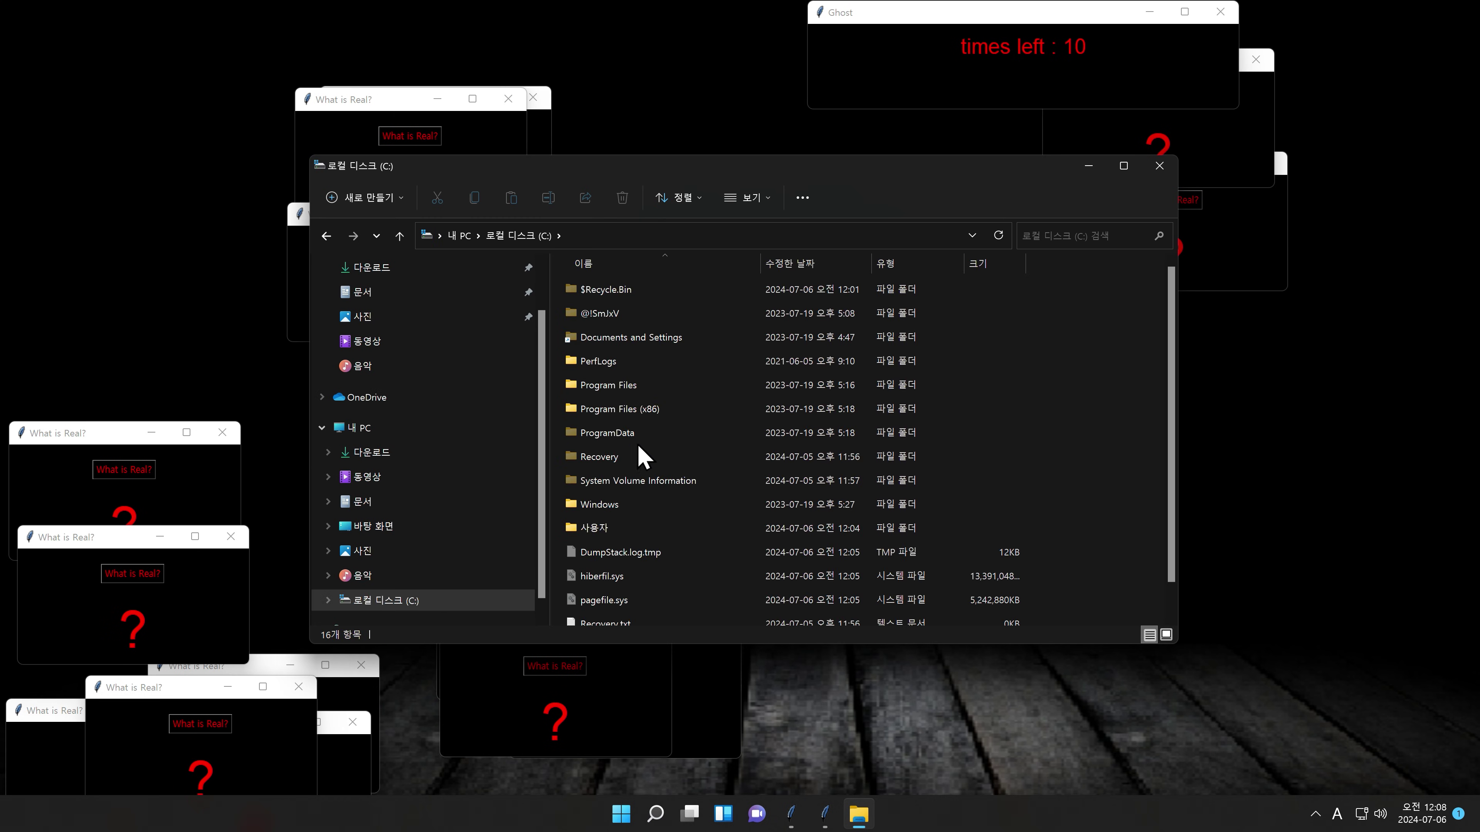
pyautogui.doubleClick(600, 528)
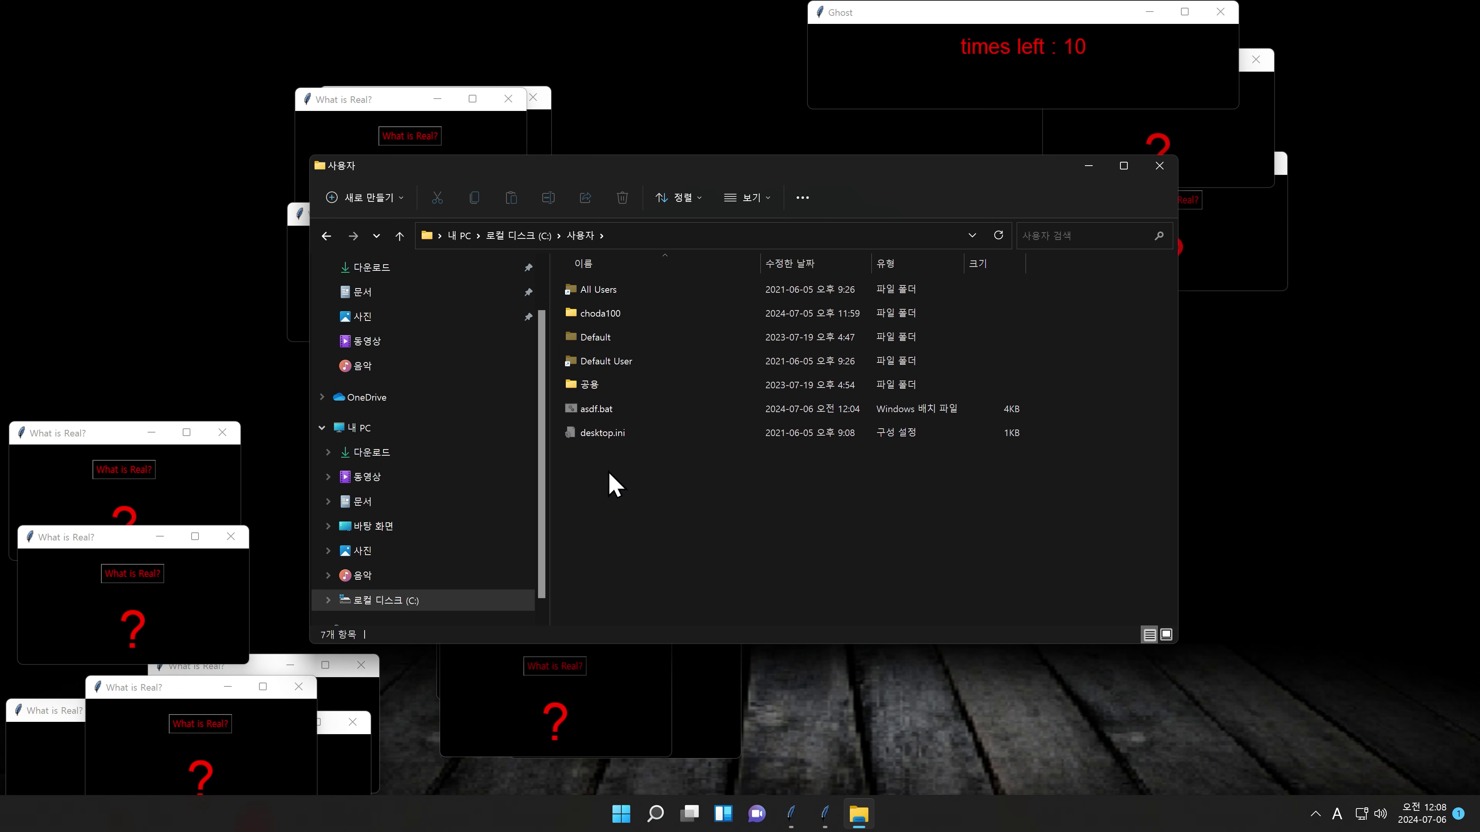
pyautogui.click(607, 418)
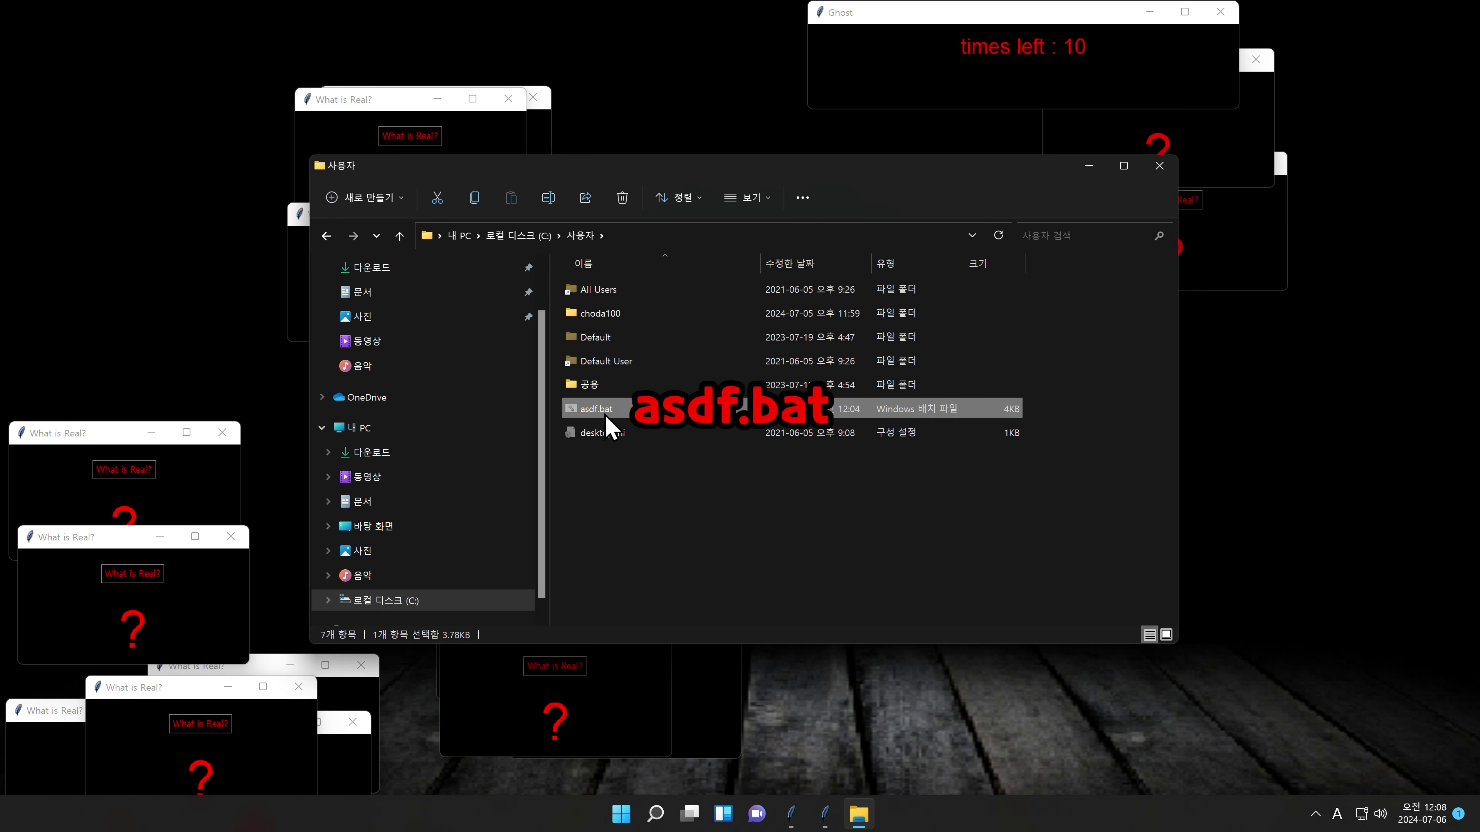
pyautogui.press('Delete')
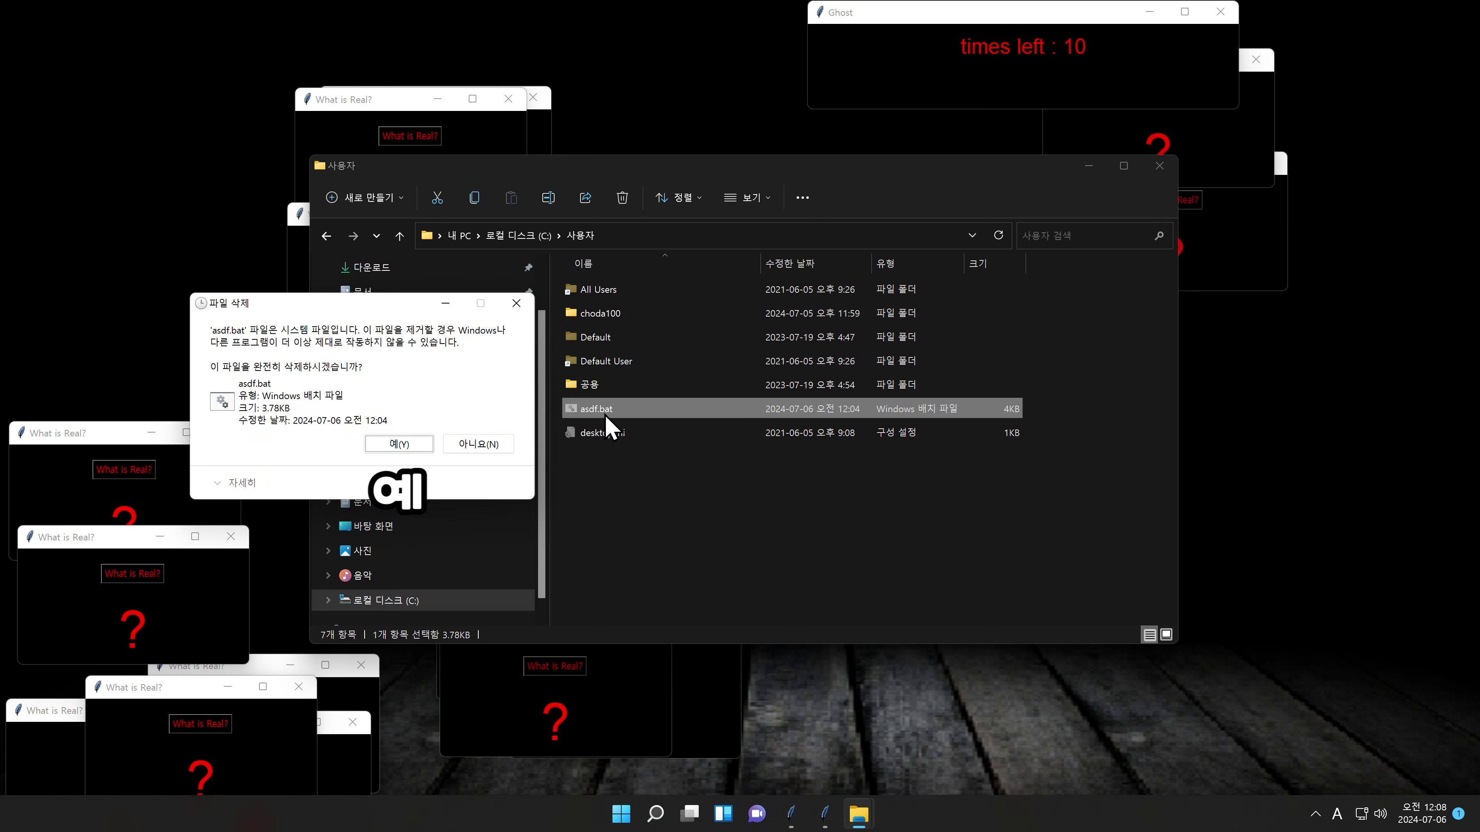
pyautogui.press('Return')
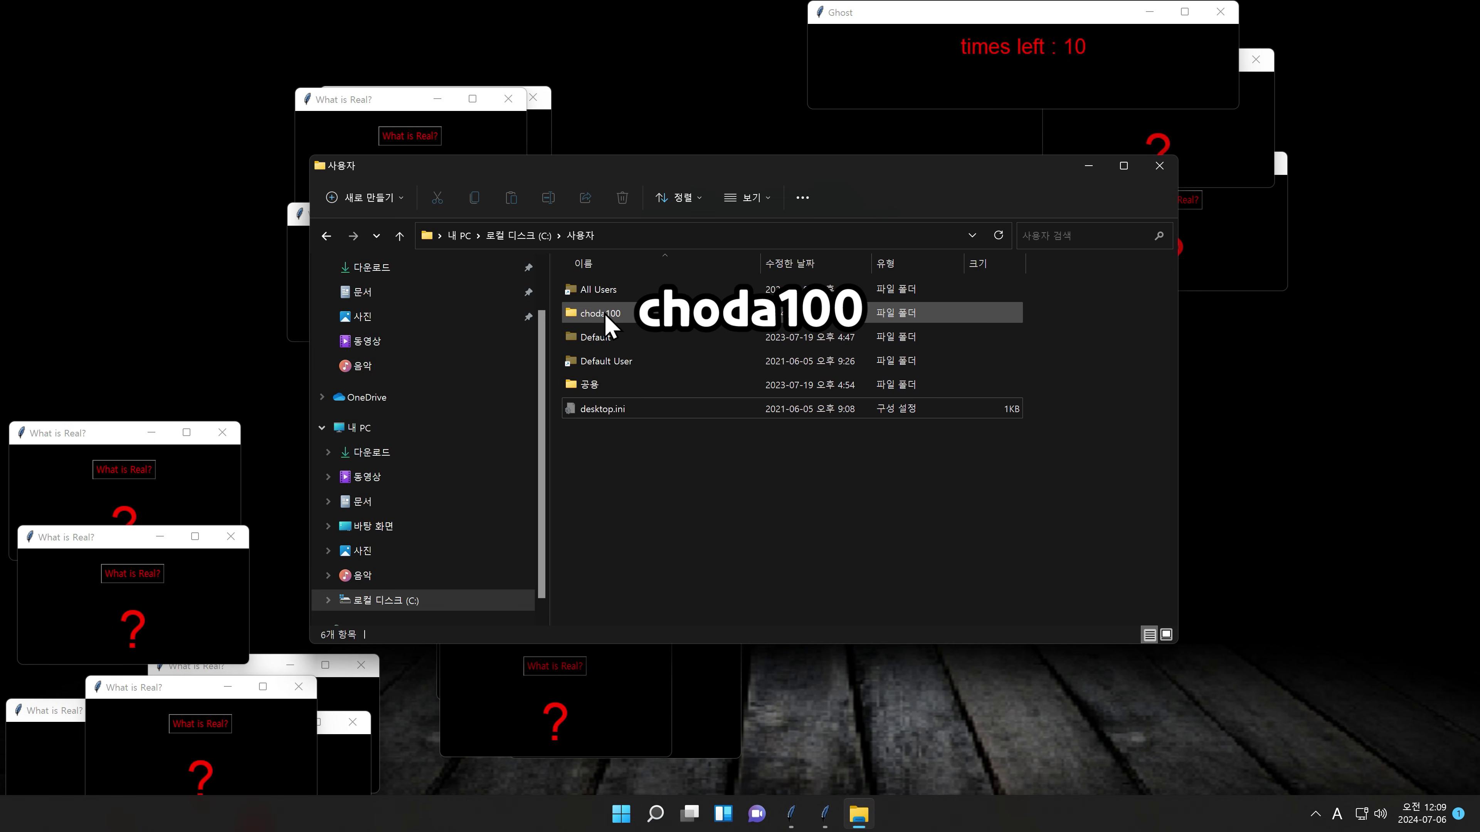
# Step: Navigate into the user profile's AppData\Roaming folder
pyautogui.doubleClick(605, 314)
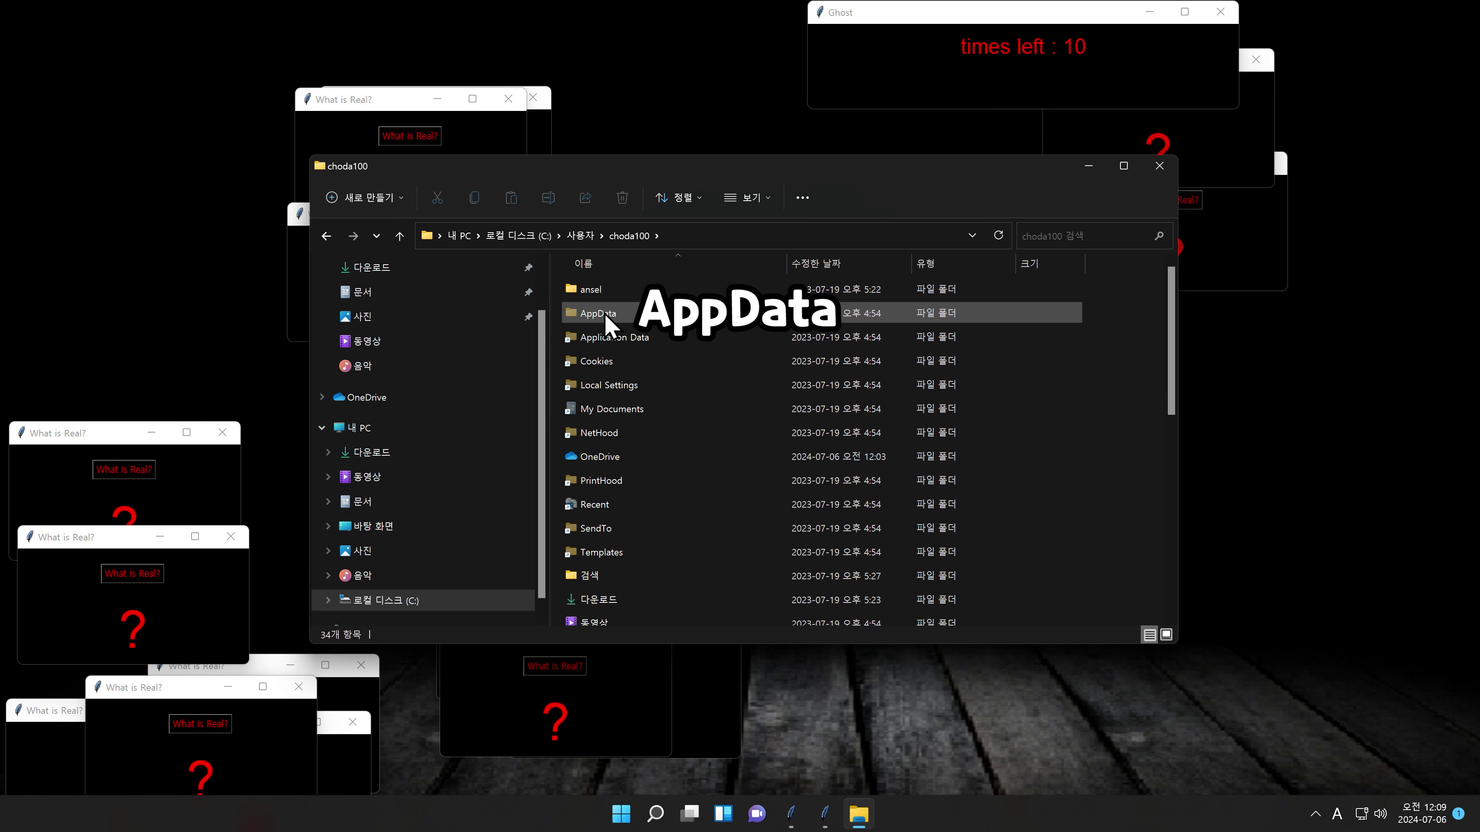
pyautogui.doubleClick(605, 314)
pyautogui.click(598, 339)
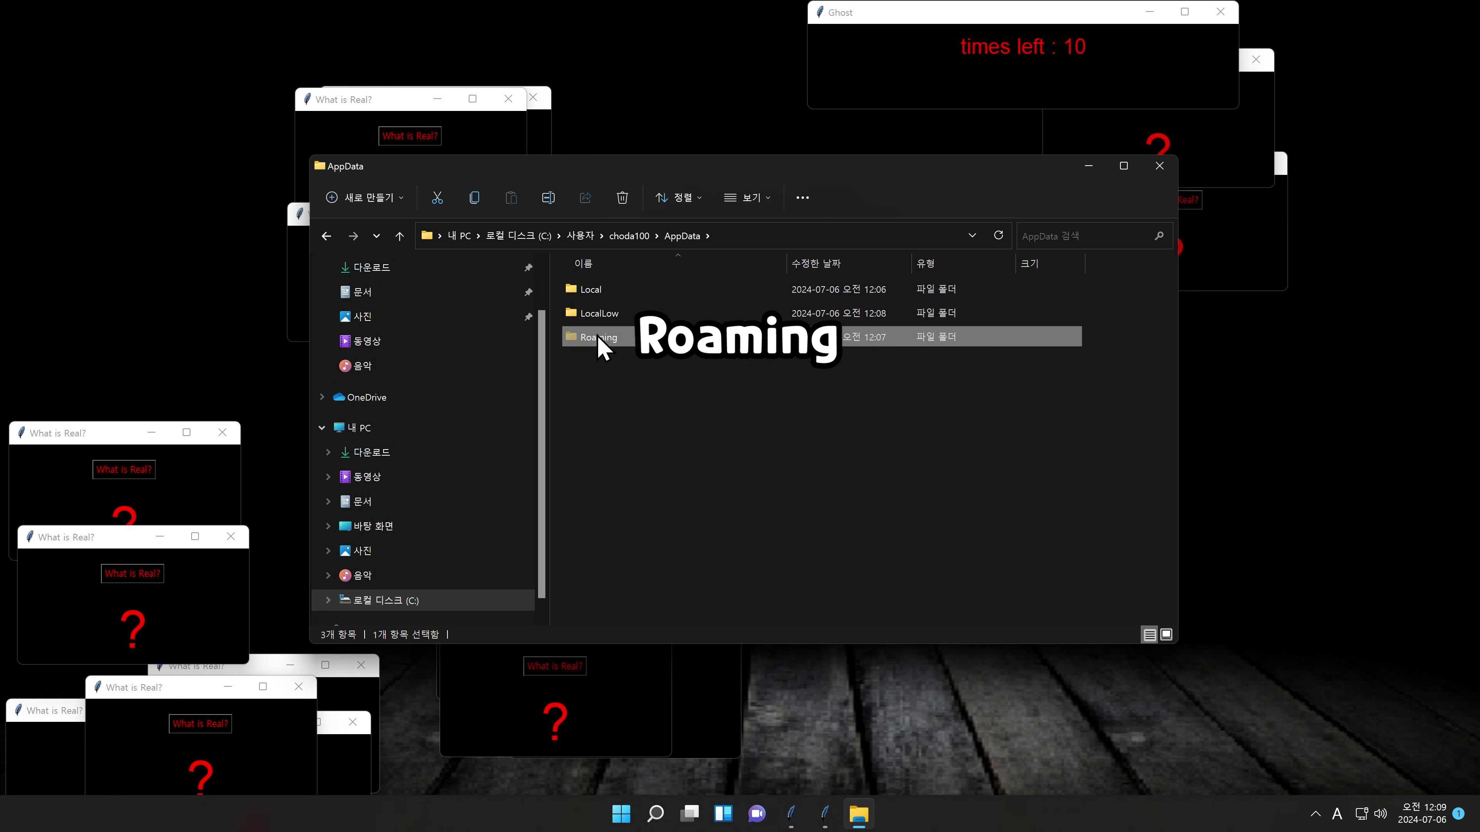
pyautogui.doubleClick(597, 338)
# Step: Permanently delete DEAD.bat and REGDEL.bat, confirming both deletion prompts
pyautogui.click(595, 387)
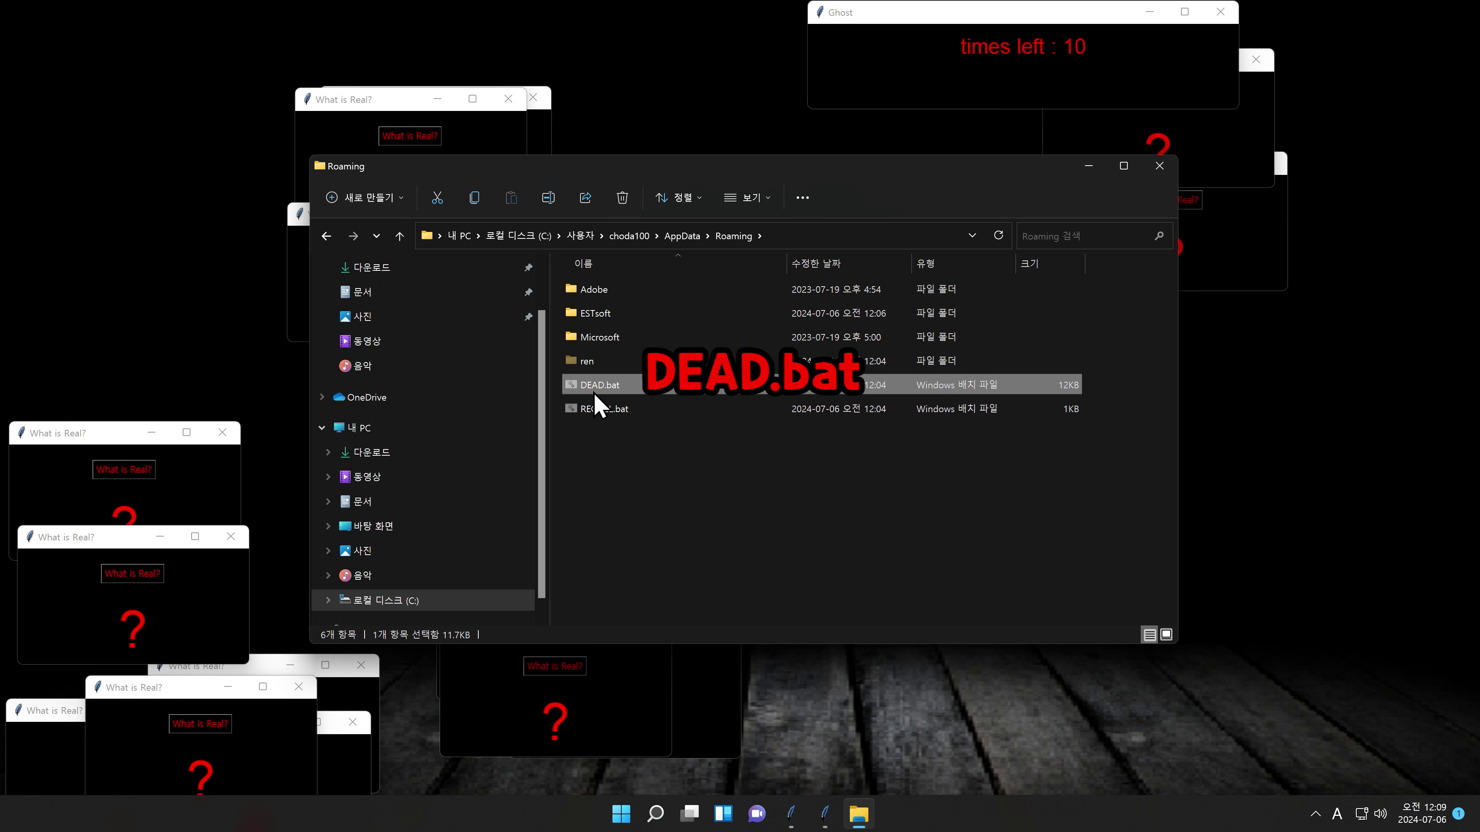
pyautogui.keyDown('shift'); pyautogui.click(598, 410); pyautogui.keyUp('shift')
pyautogui.hotkey('shift', 'Delete')
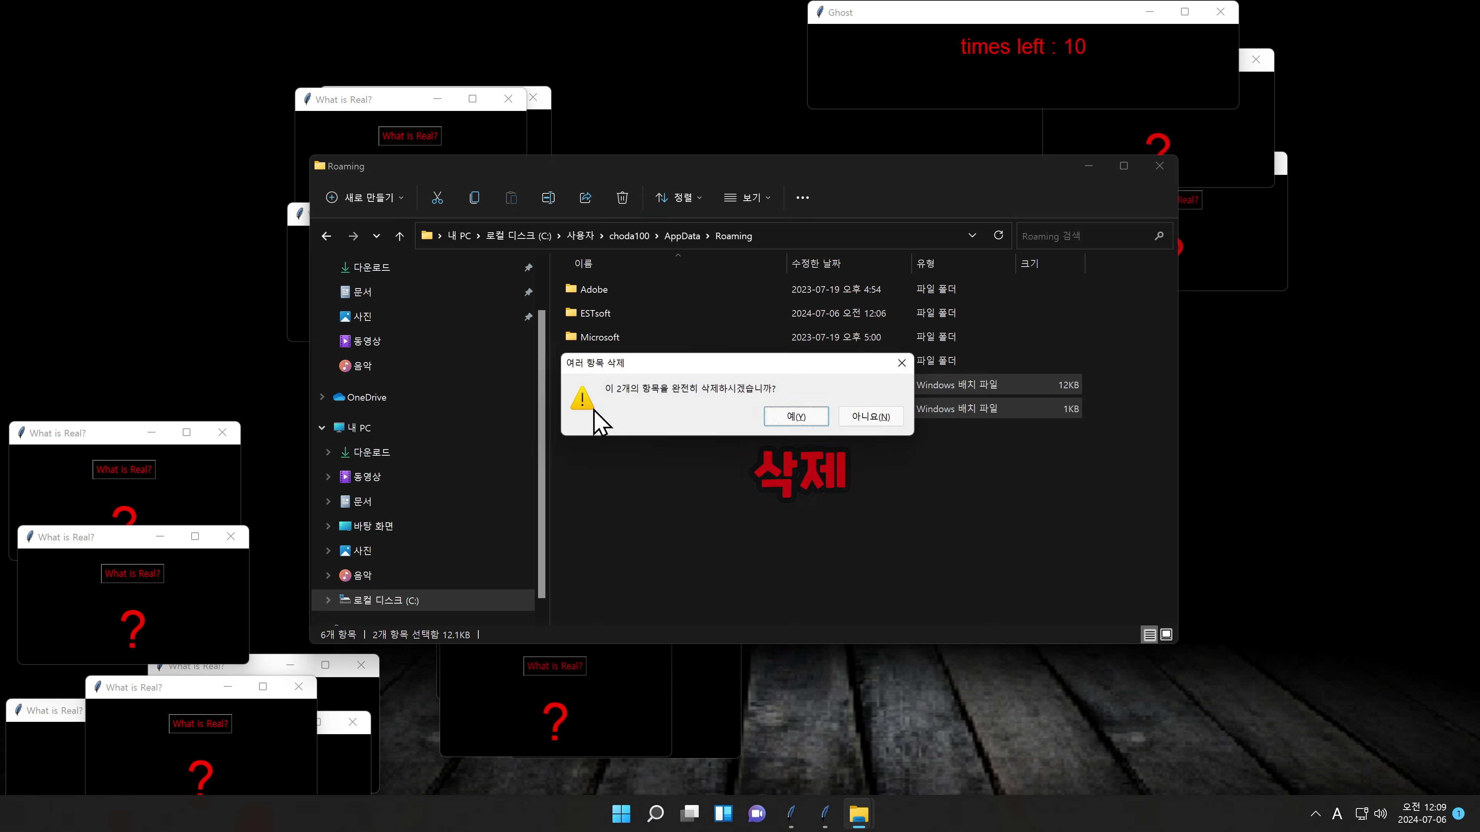
pyautogui.press('Return')
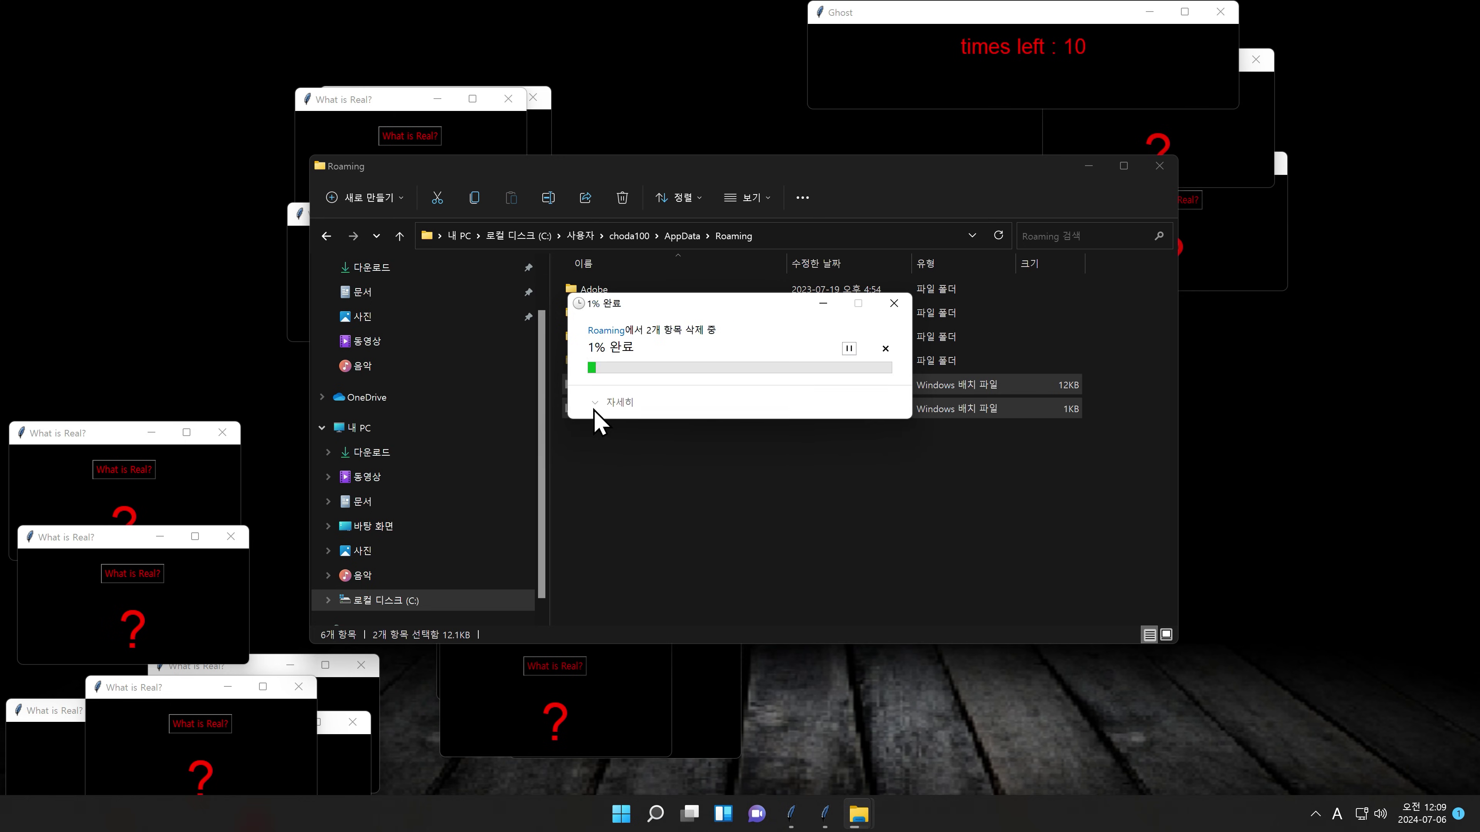
pyautogui.press('Return')
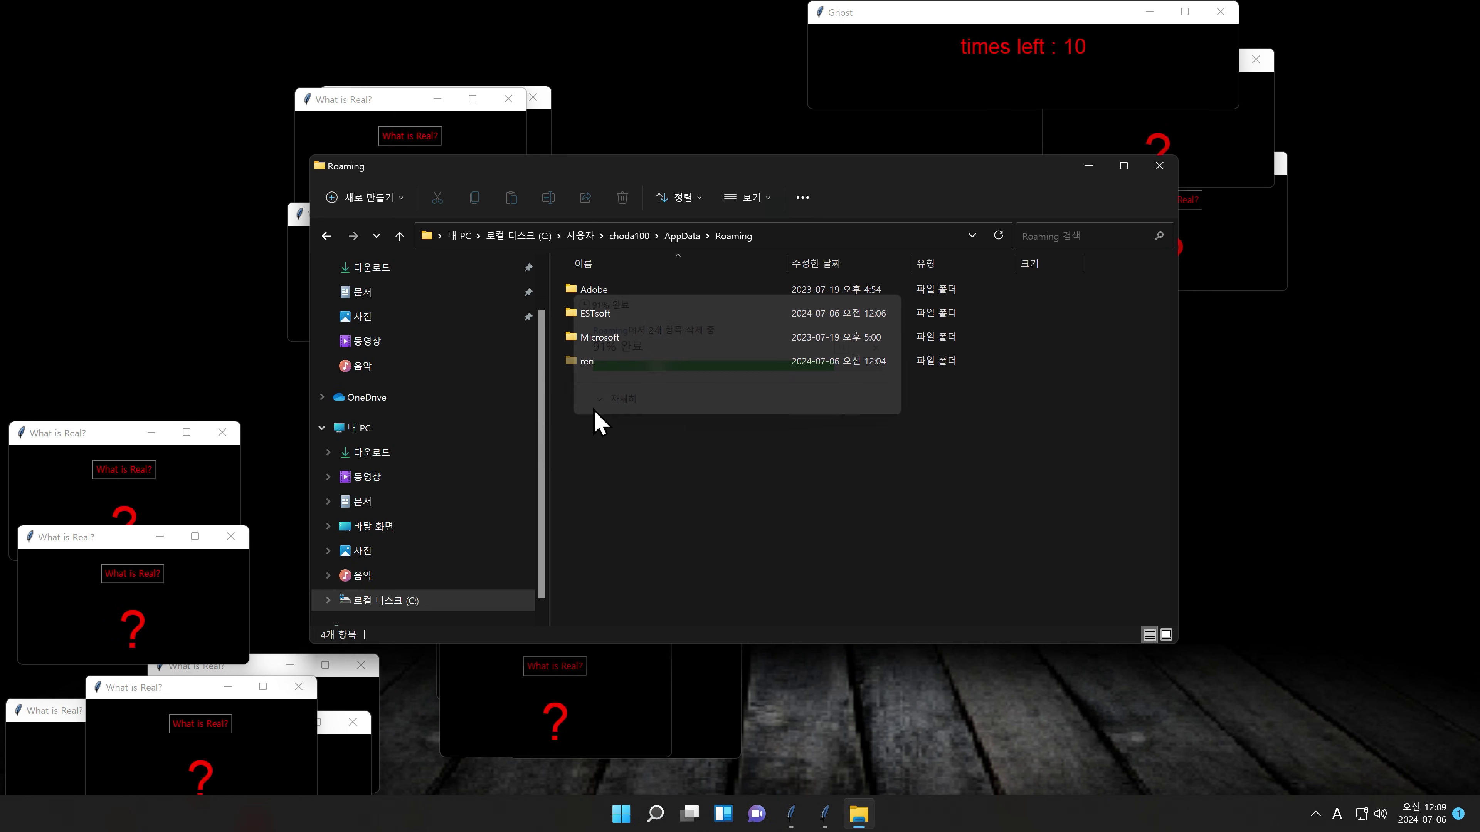
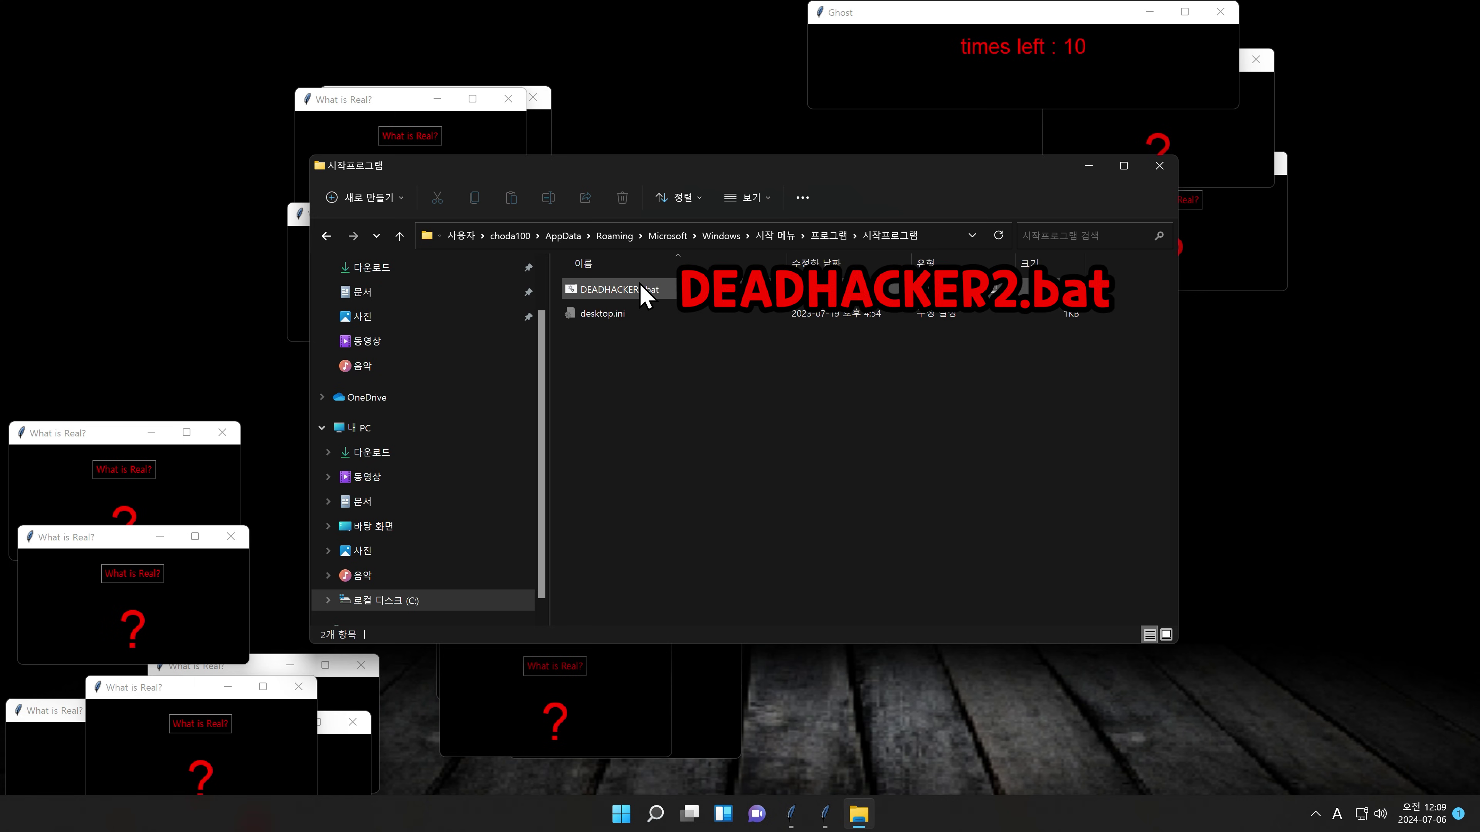
# Step: Select DEADHACKER2.bat in the Startup folder and permanently delete it, bypassing the Recycle Bin
pyautogui.click(643, 286)
pyautogui.press('Delete')
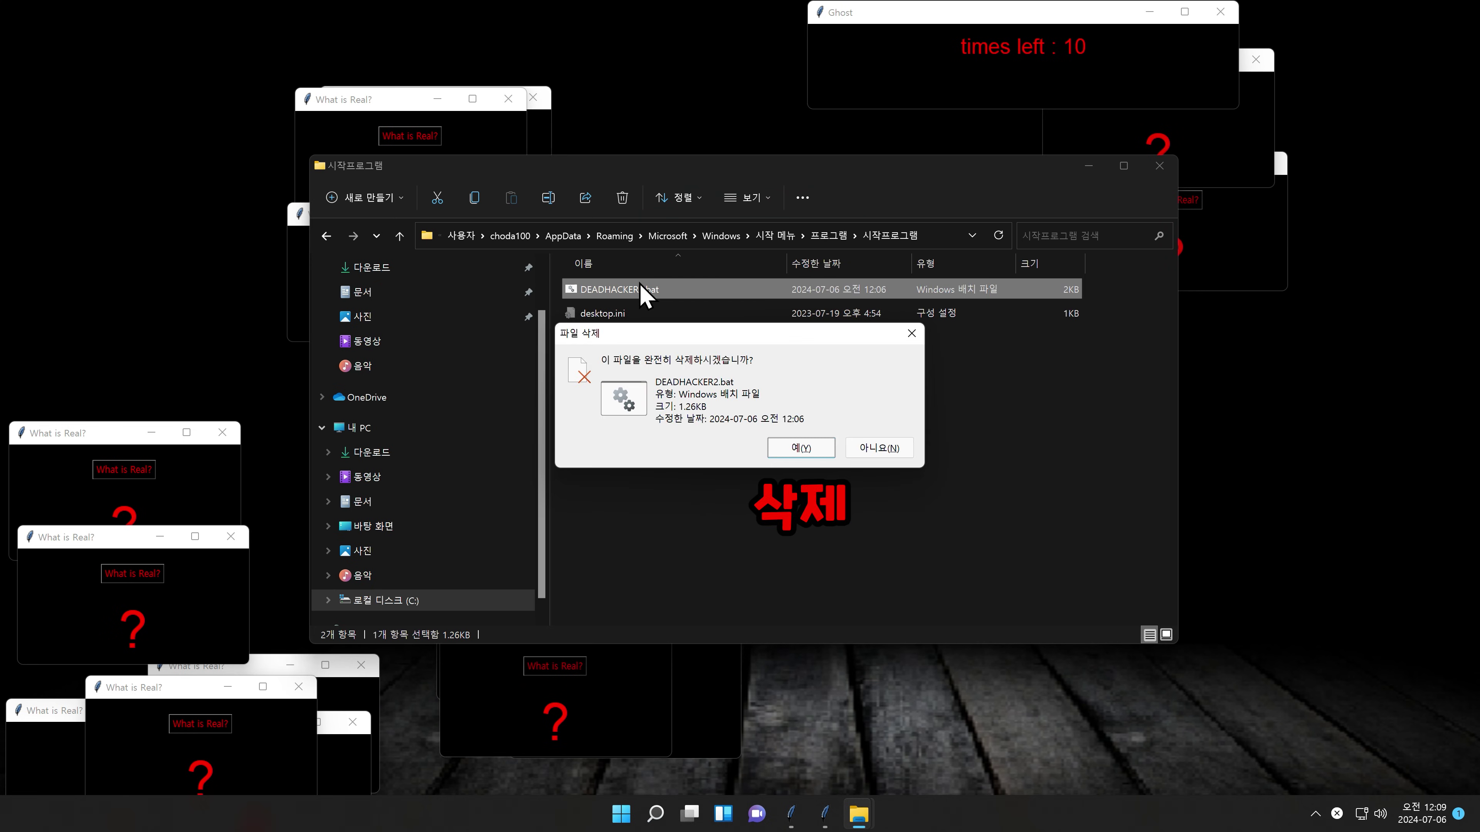
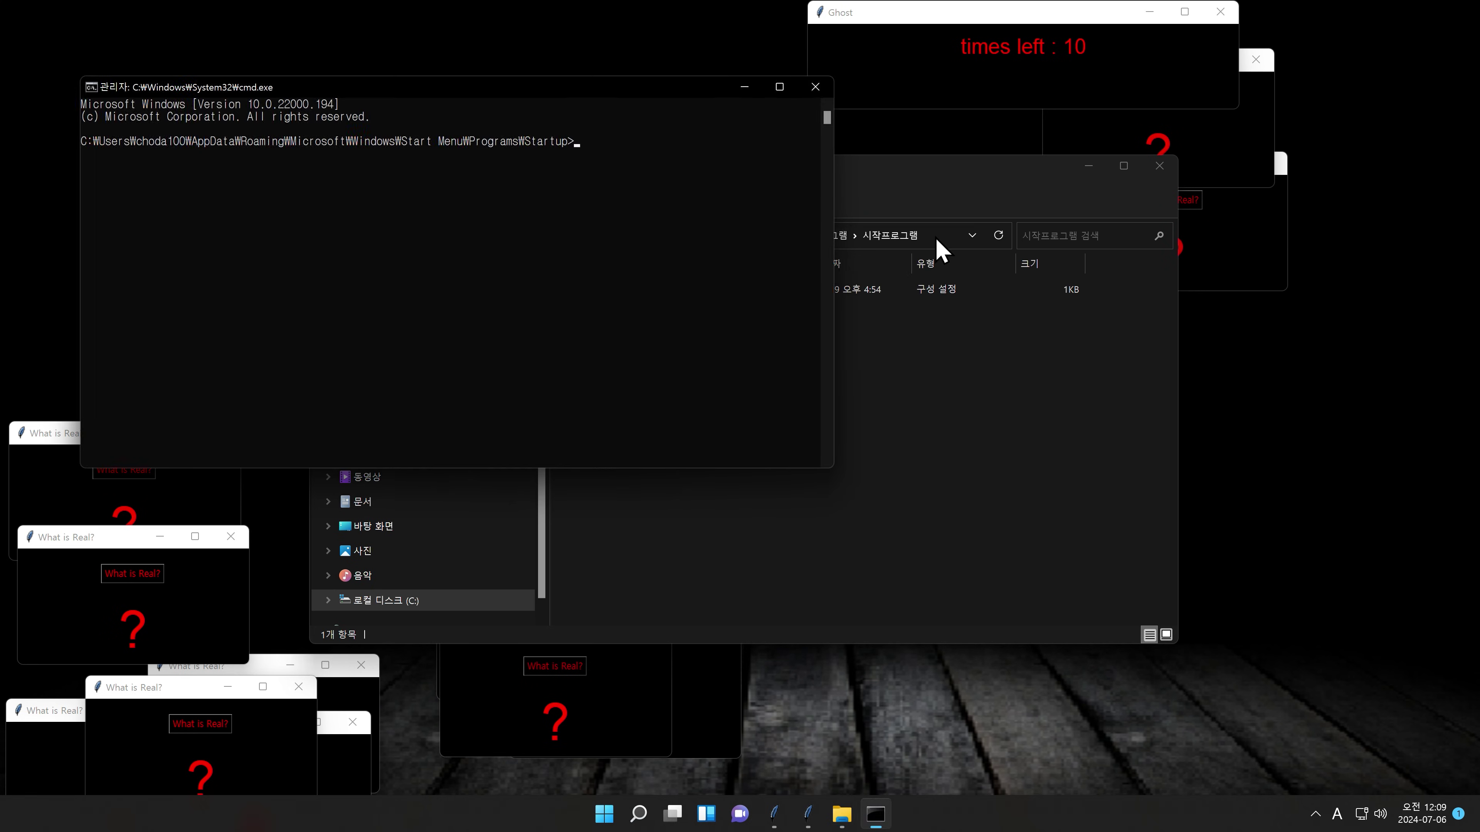
# Step: Run tasklist /fi "status eq running" to list running processes with PIDs and memory use
pyautogui.write('tasklist ')
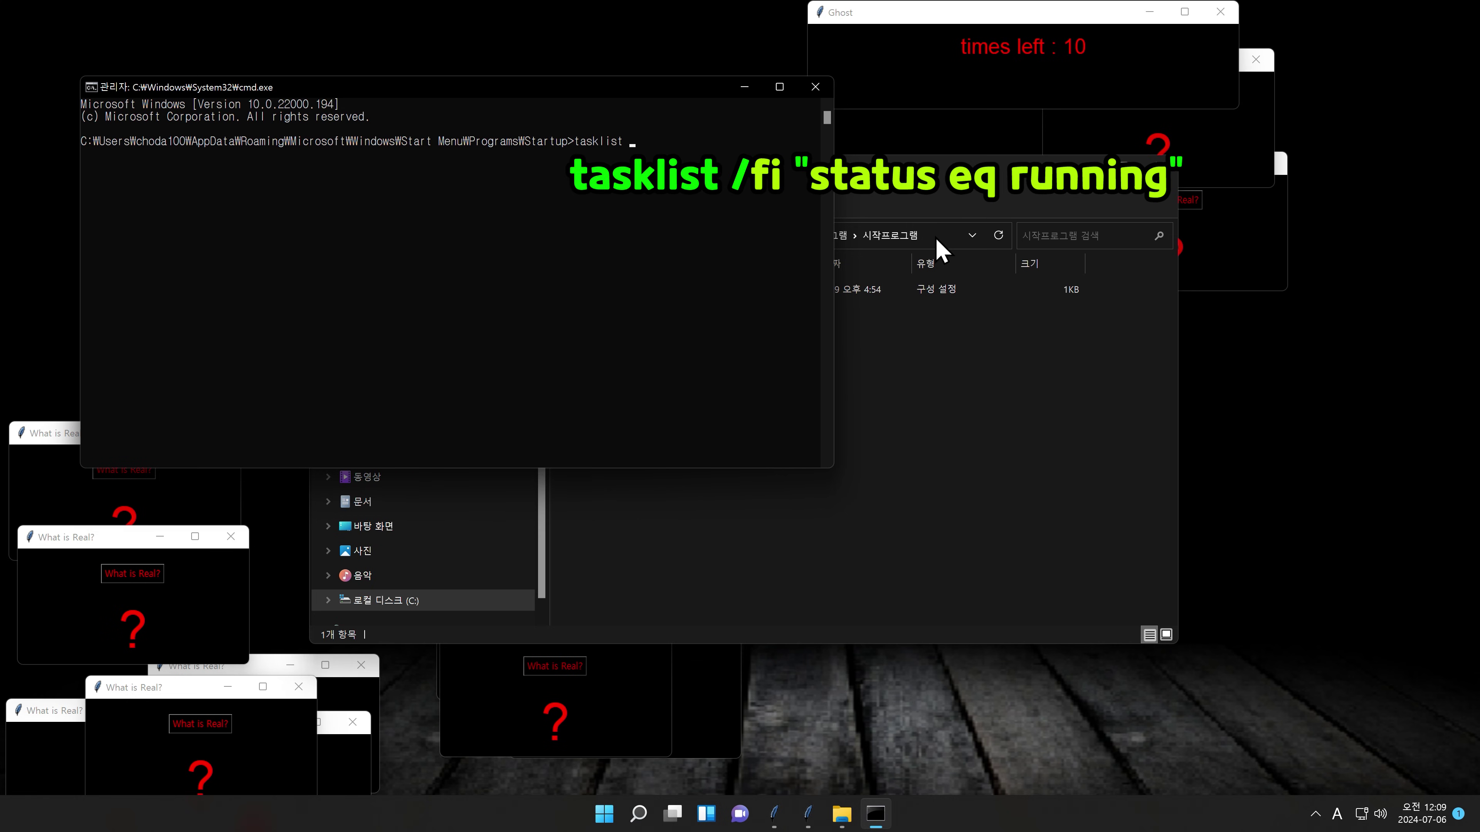
pyautogui.write('/fi "status eq running')
pyautogui.press('Return')
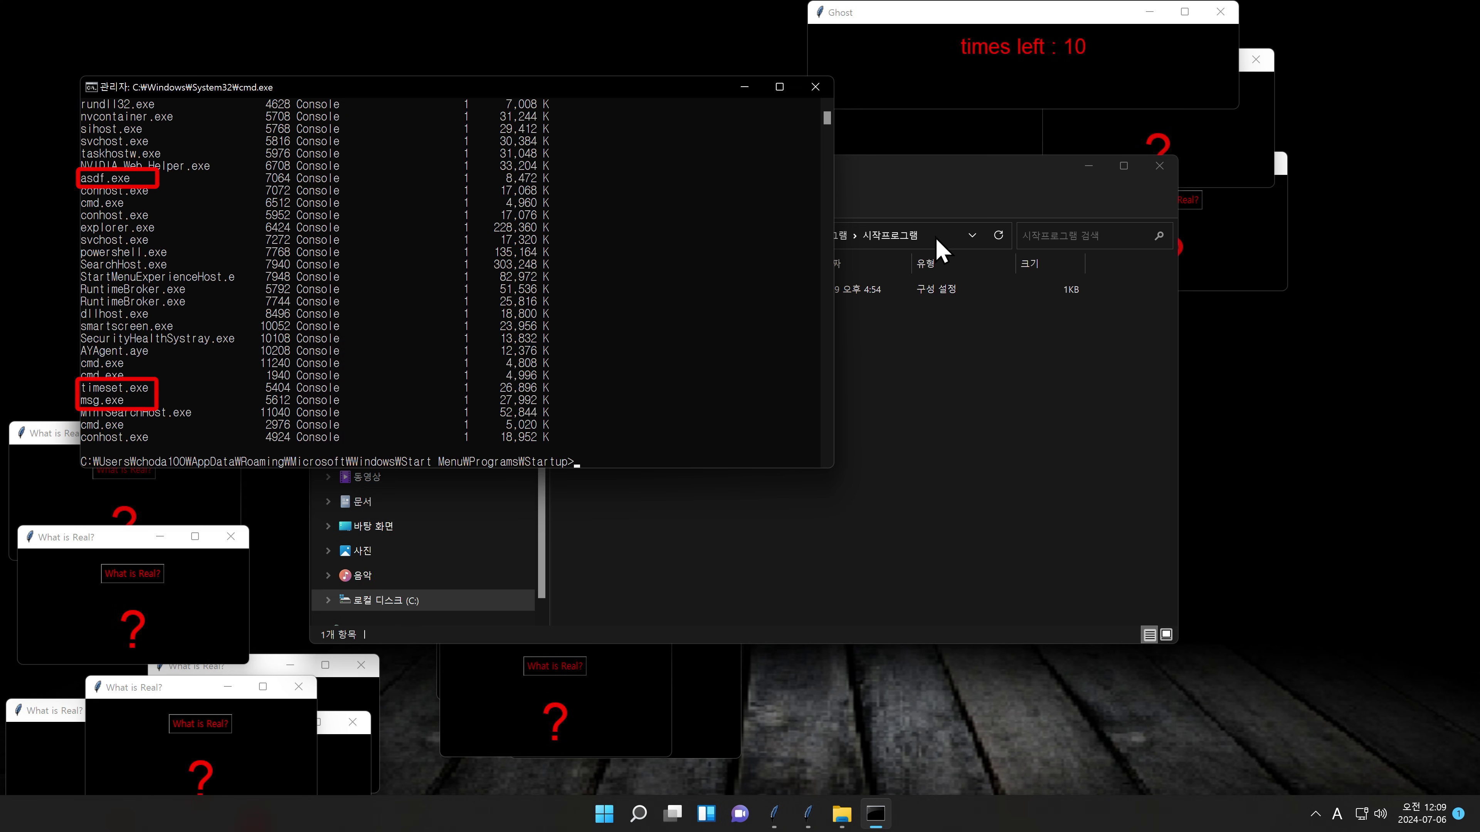
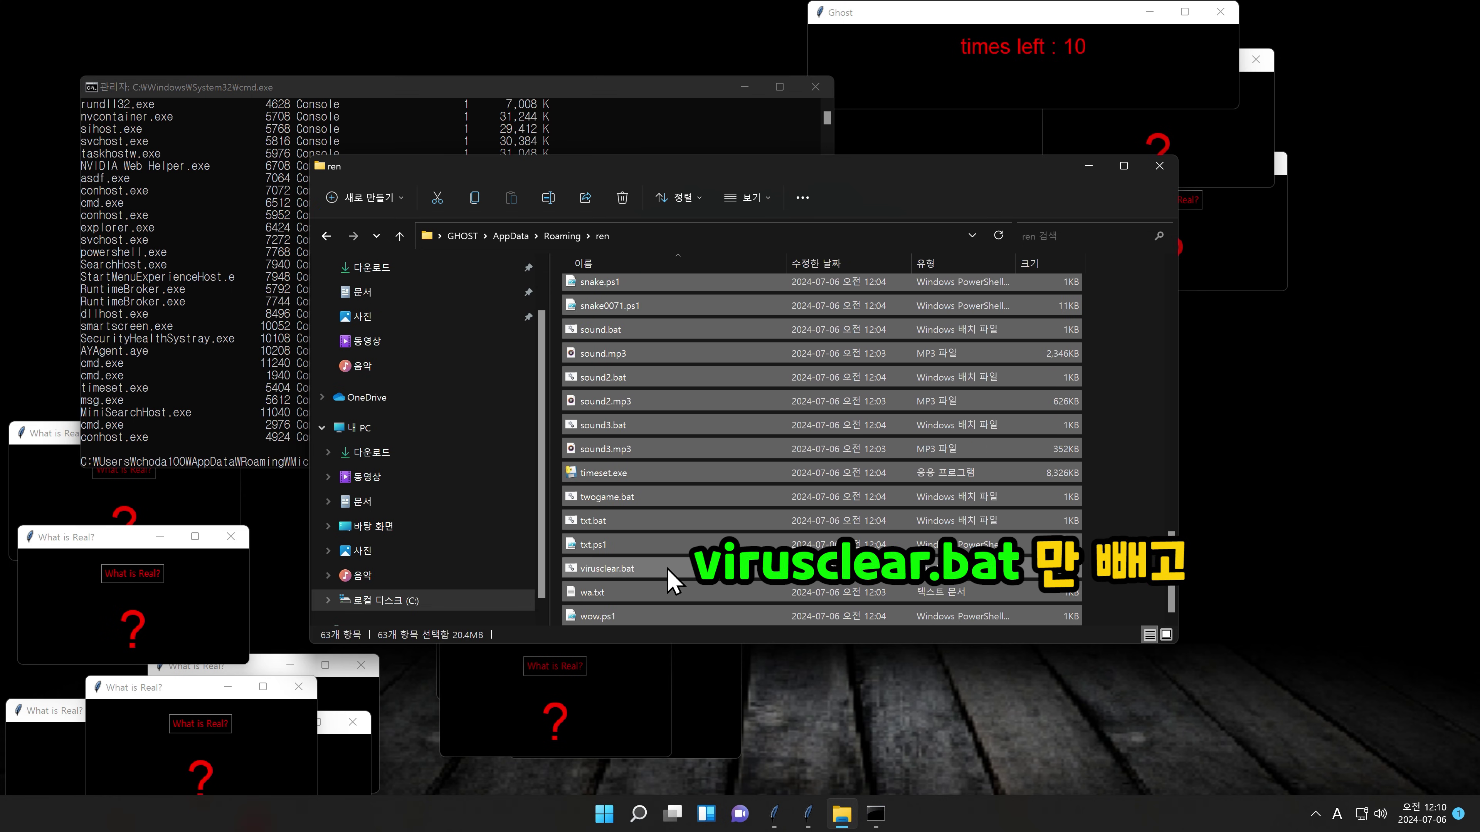
# Step: Delete all files in ren except virusclear.bat, skipping the in-use asdf.exe, msg.exe and timeset.exe
pyautogui.keyDown('ctrl'); pyautogui.click(669, 571); pyautogui.keyUp('ctrl')
pyautogui.press('Delete')
pyautogui.press('Return')
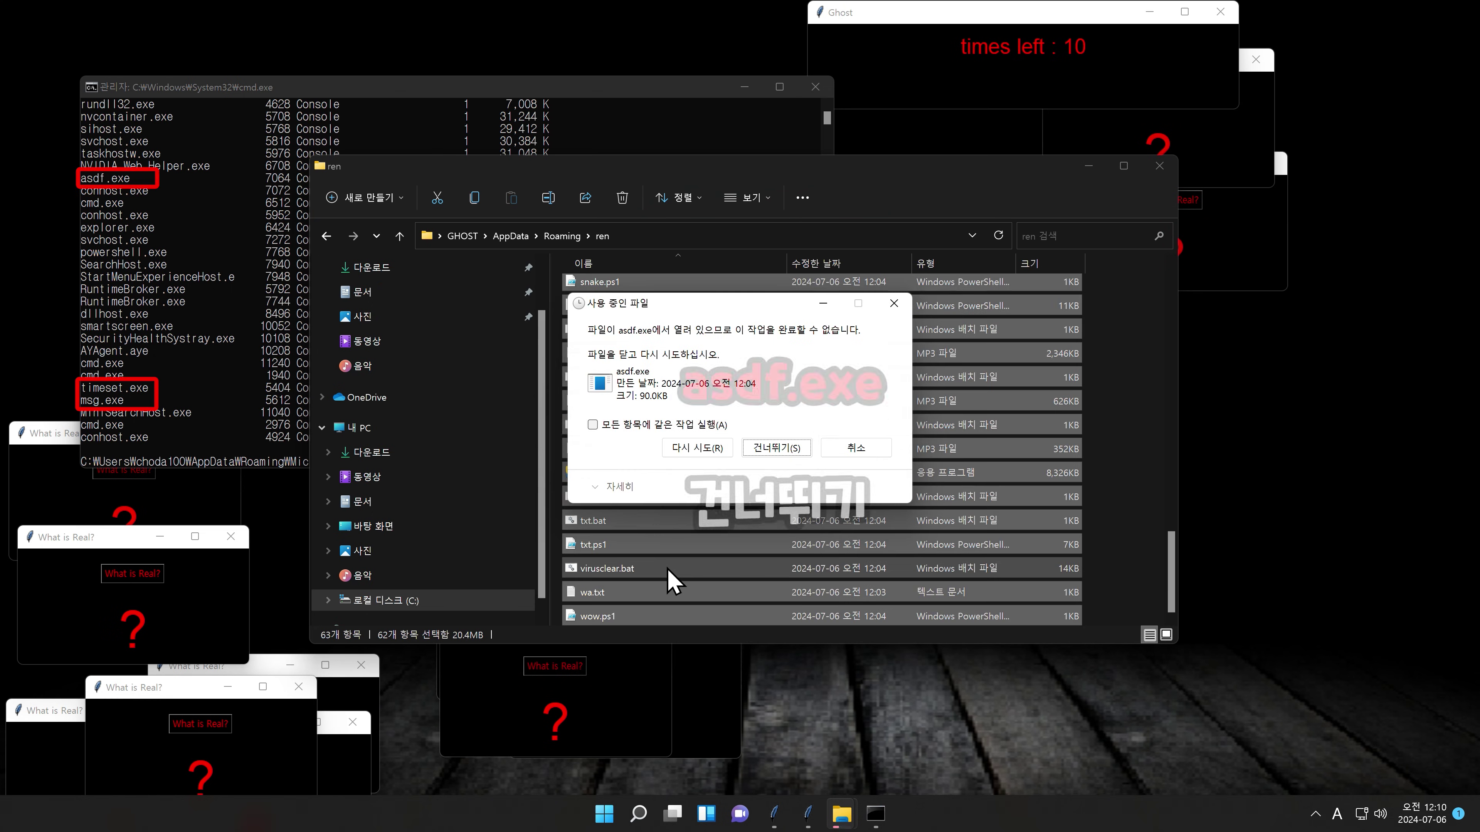
pyautogui.press('Return')
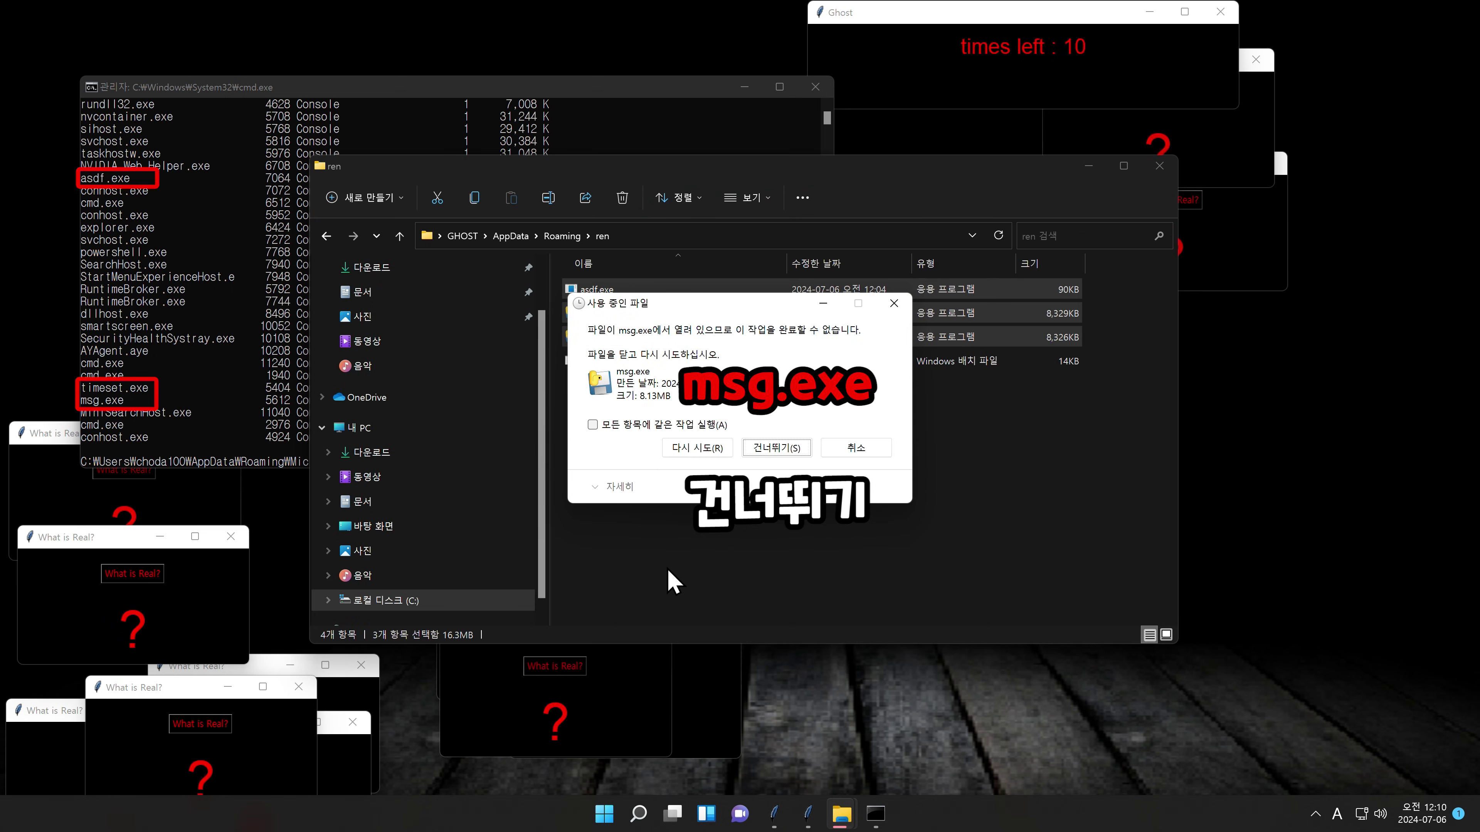
pyautogui.press('Return')
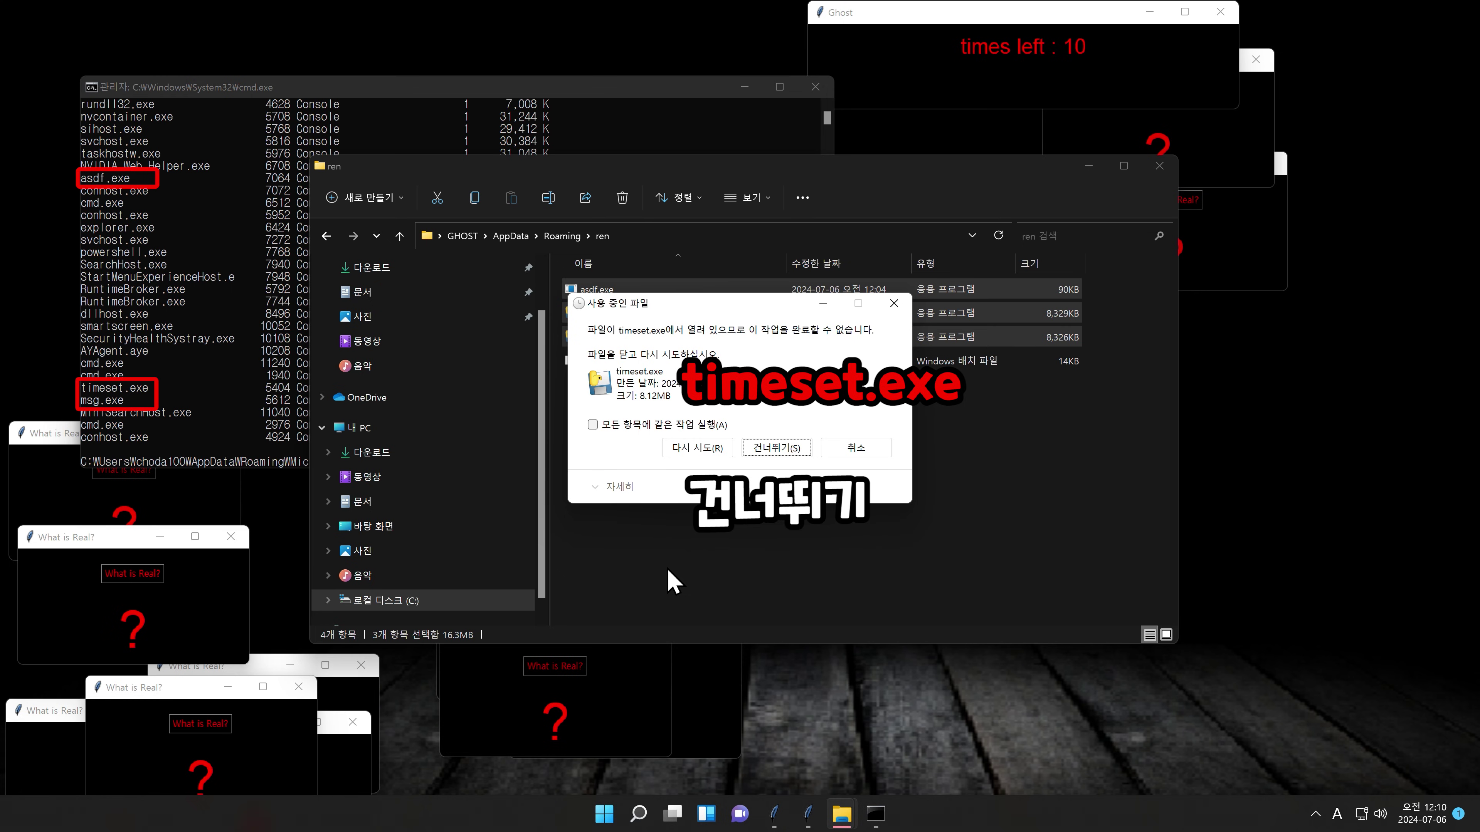
pyautogui.press('Return')
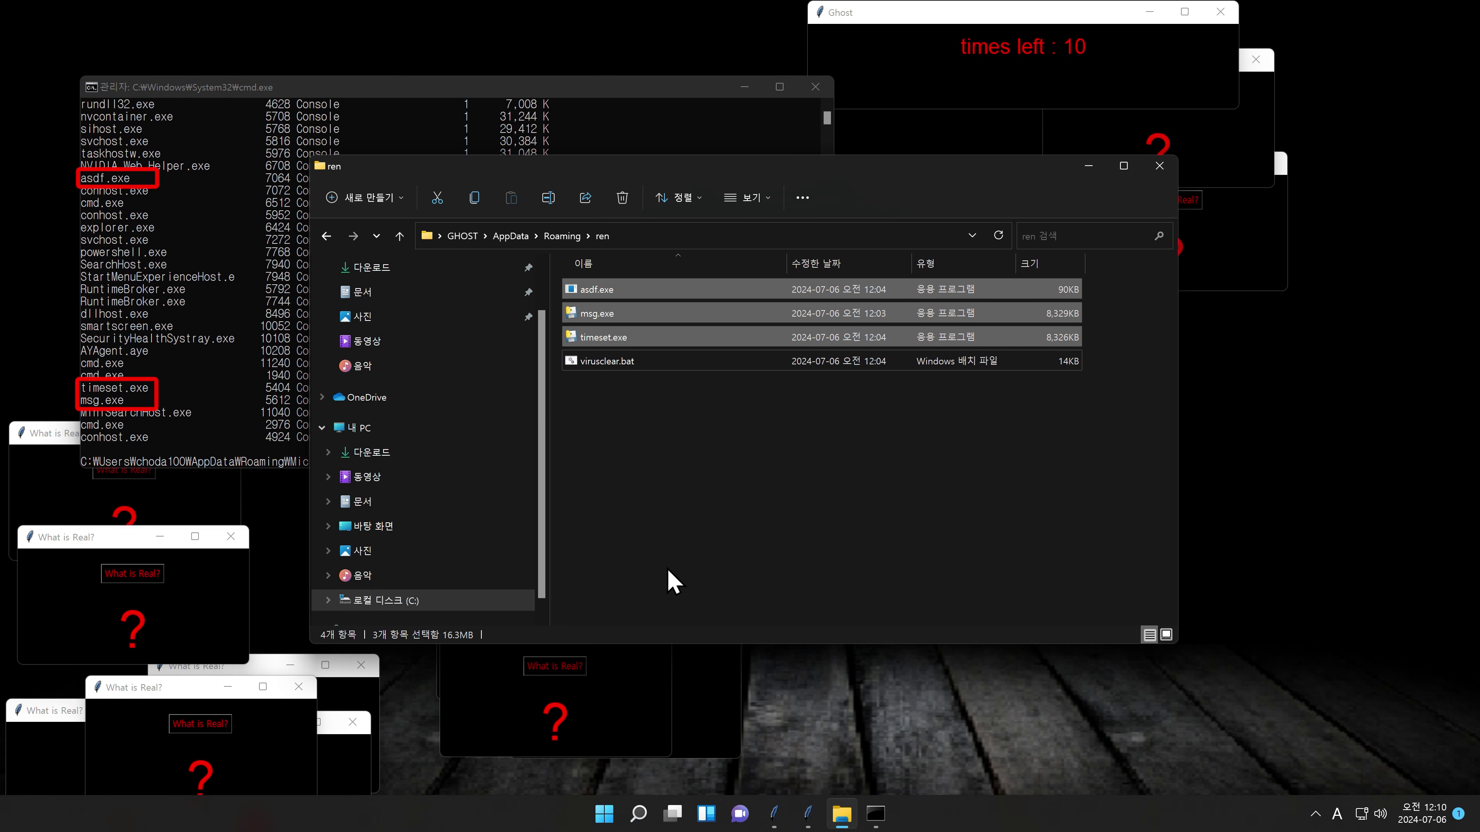
pyautogui.hotkey('alt', 'Tab')
pyautogui.write('t')
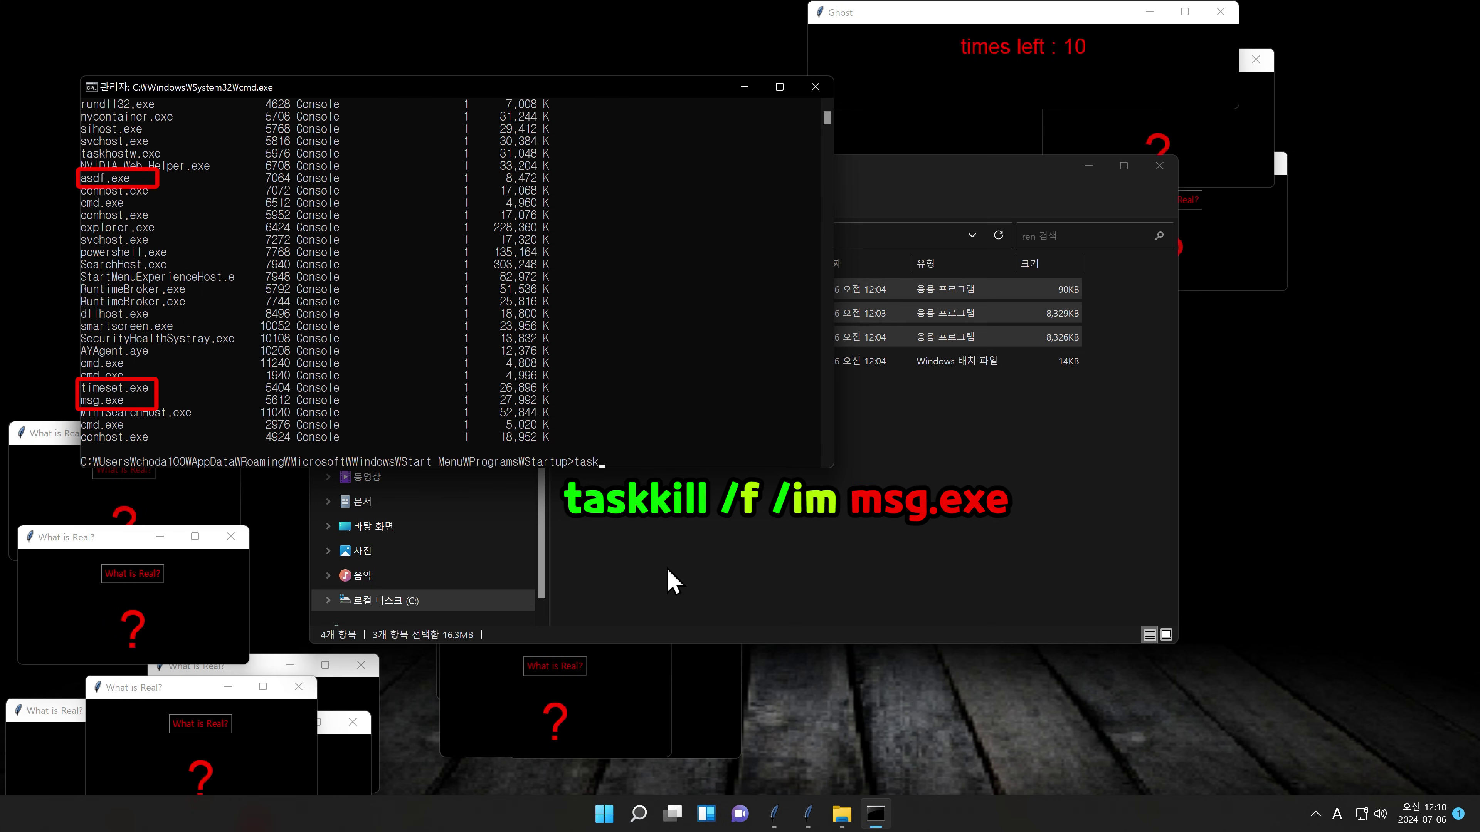
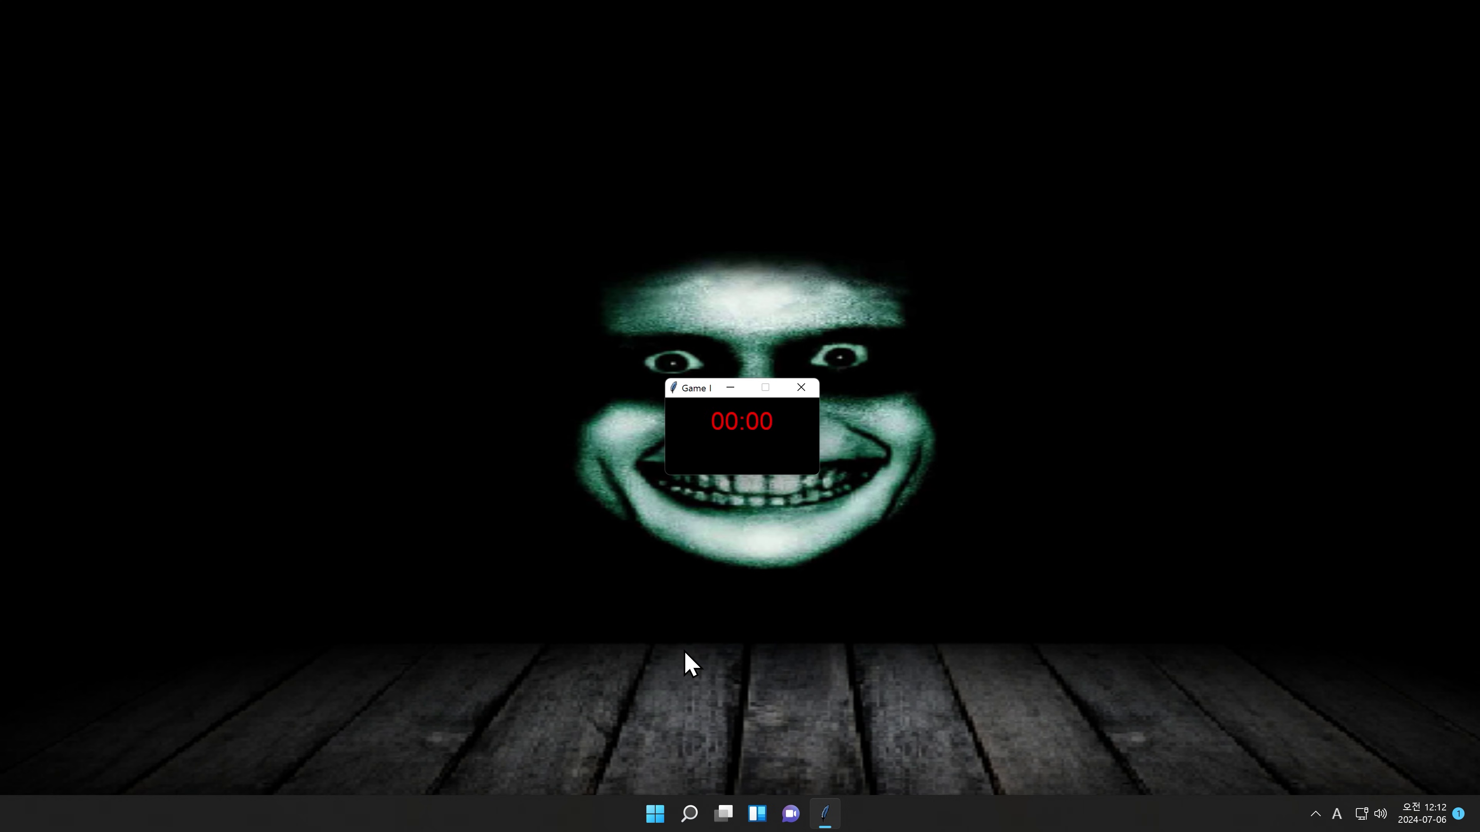
# Step: Launch File Explorer and go to the %appdata%\ren folder
pyautogui.click(690, 815)
pyautogui.write('explorer')
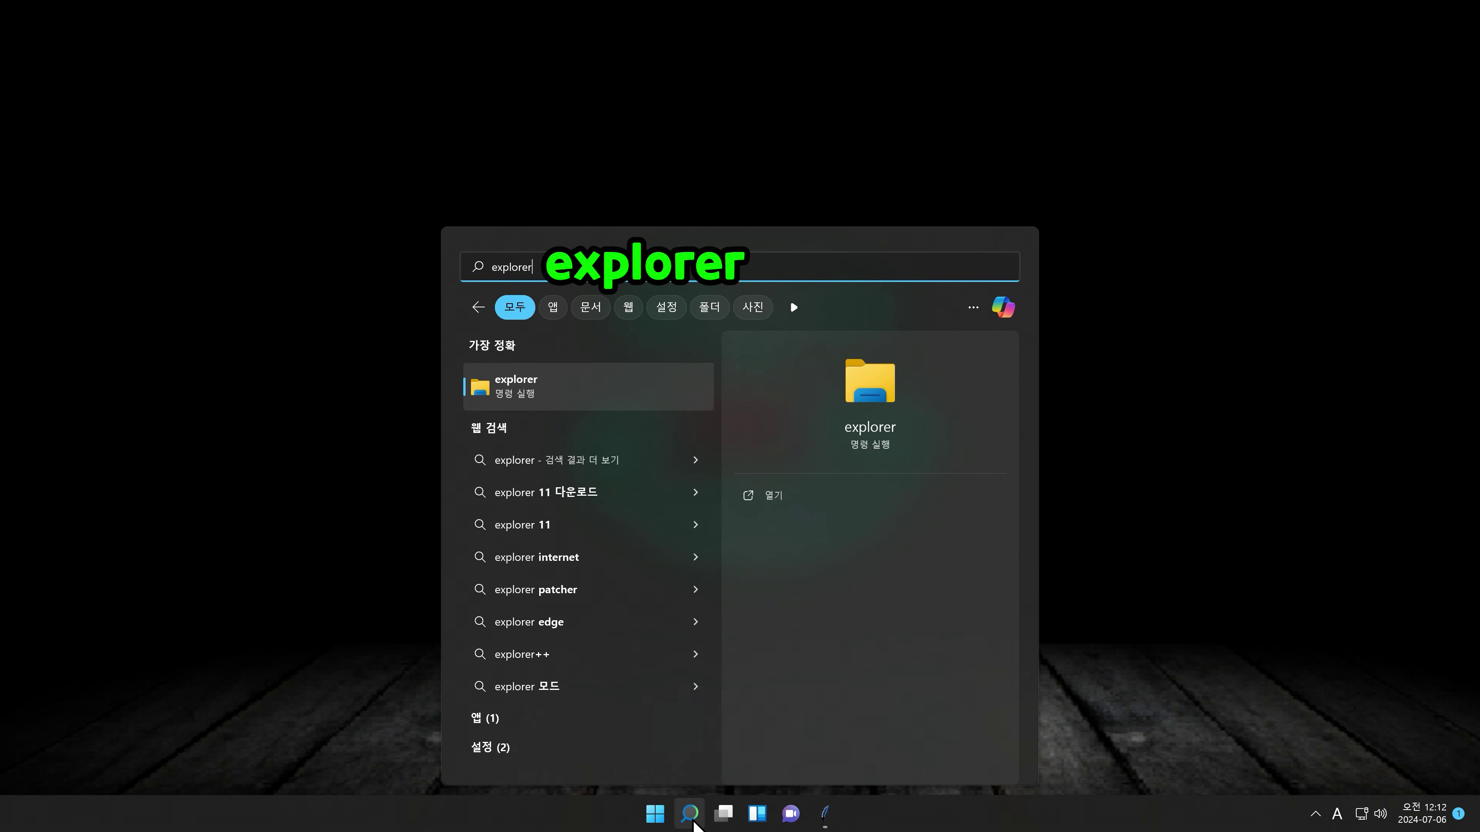
pyautogui.press('Return')
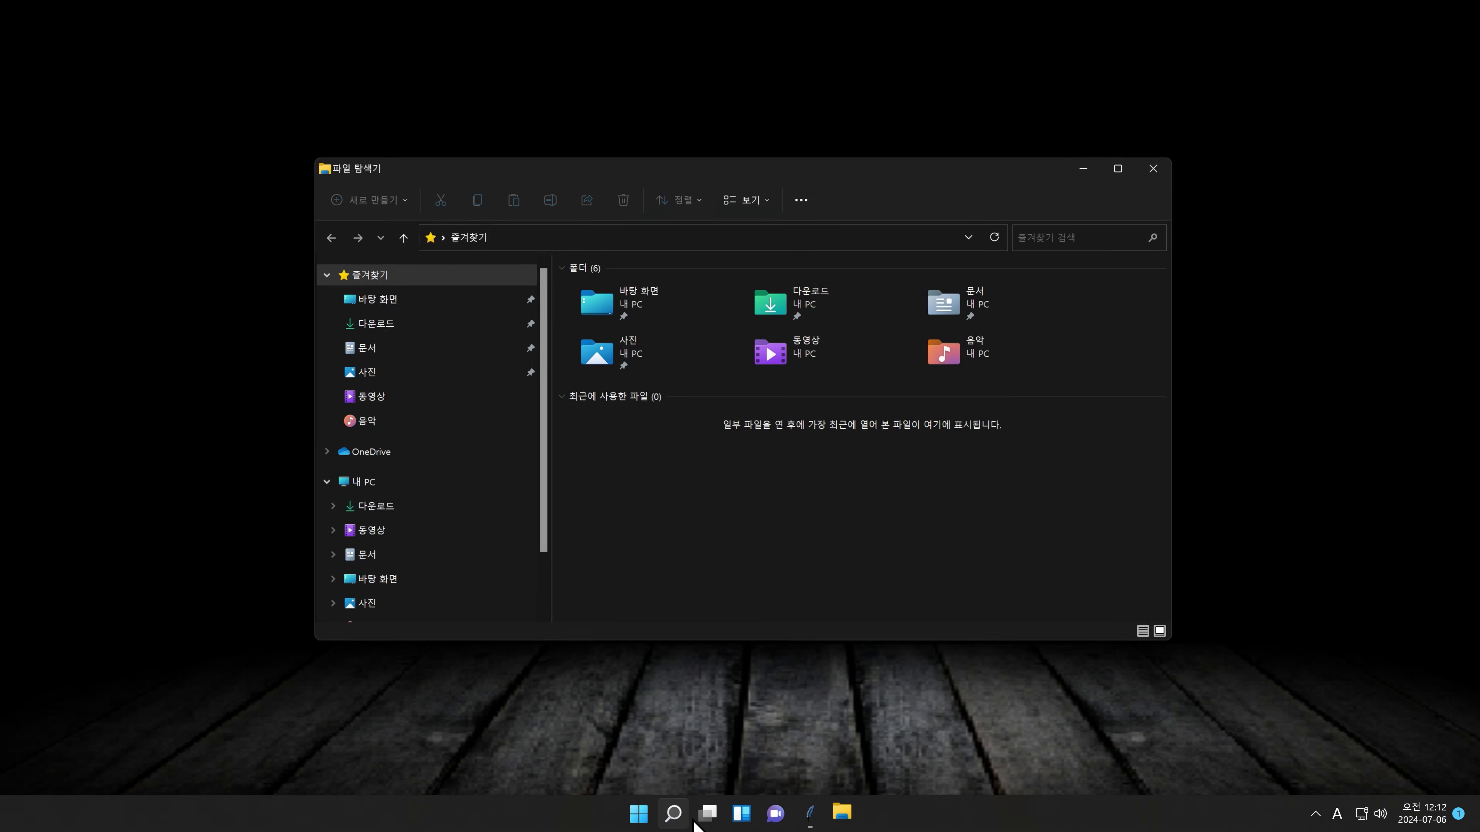
pyautogui.click(768, 238)
pyautogui.write('%')
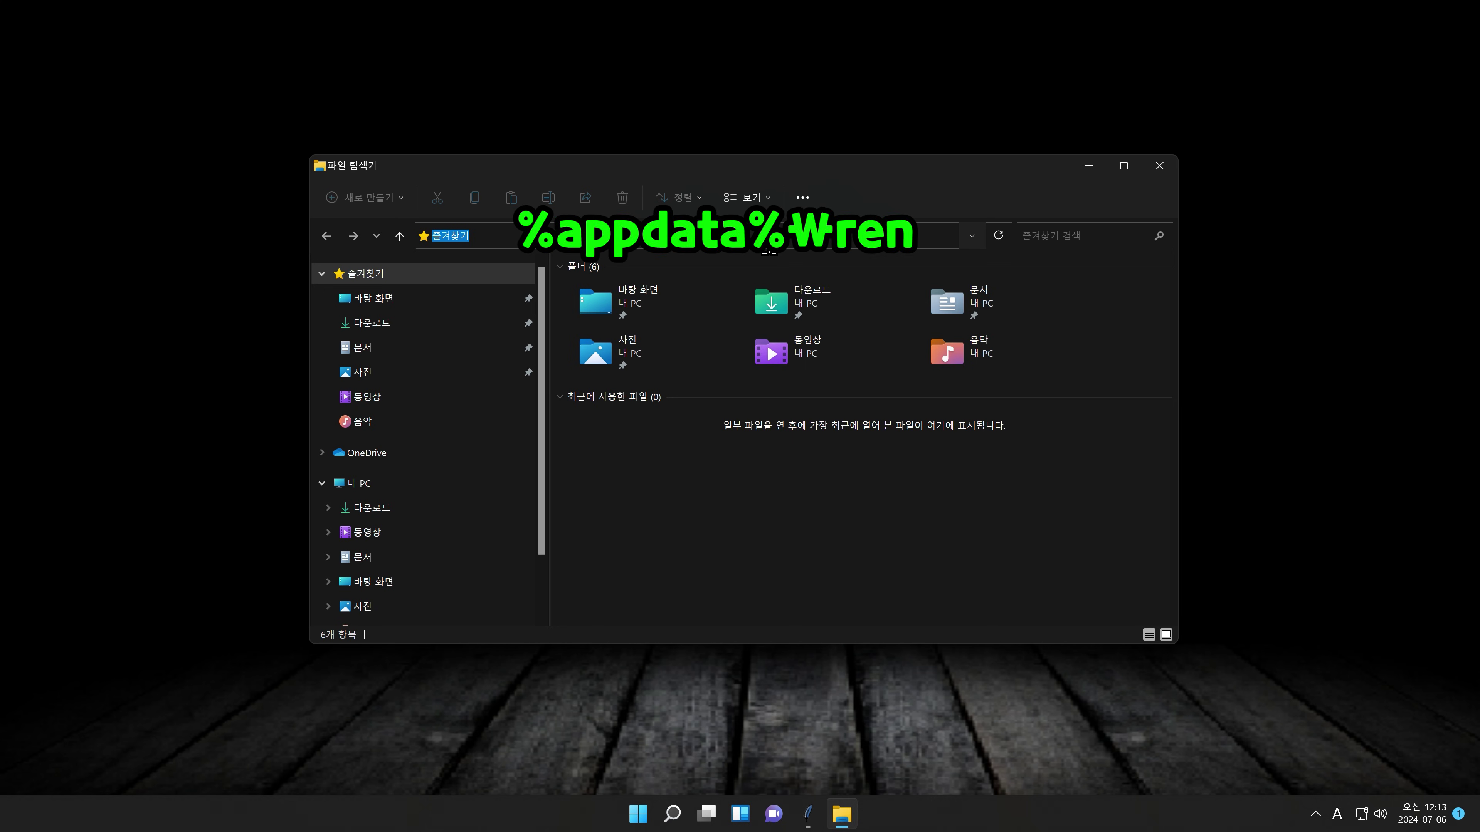
pyautogui.write('appdata%\ren')
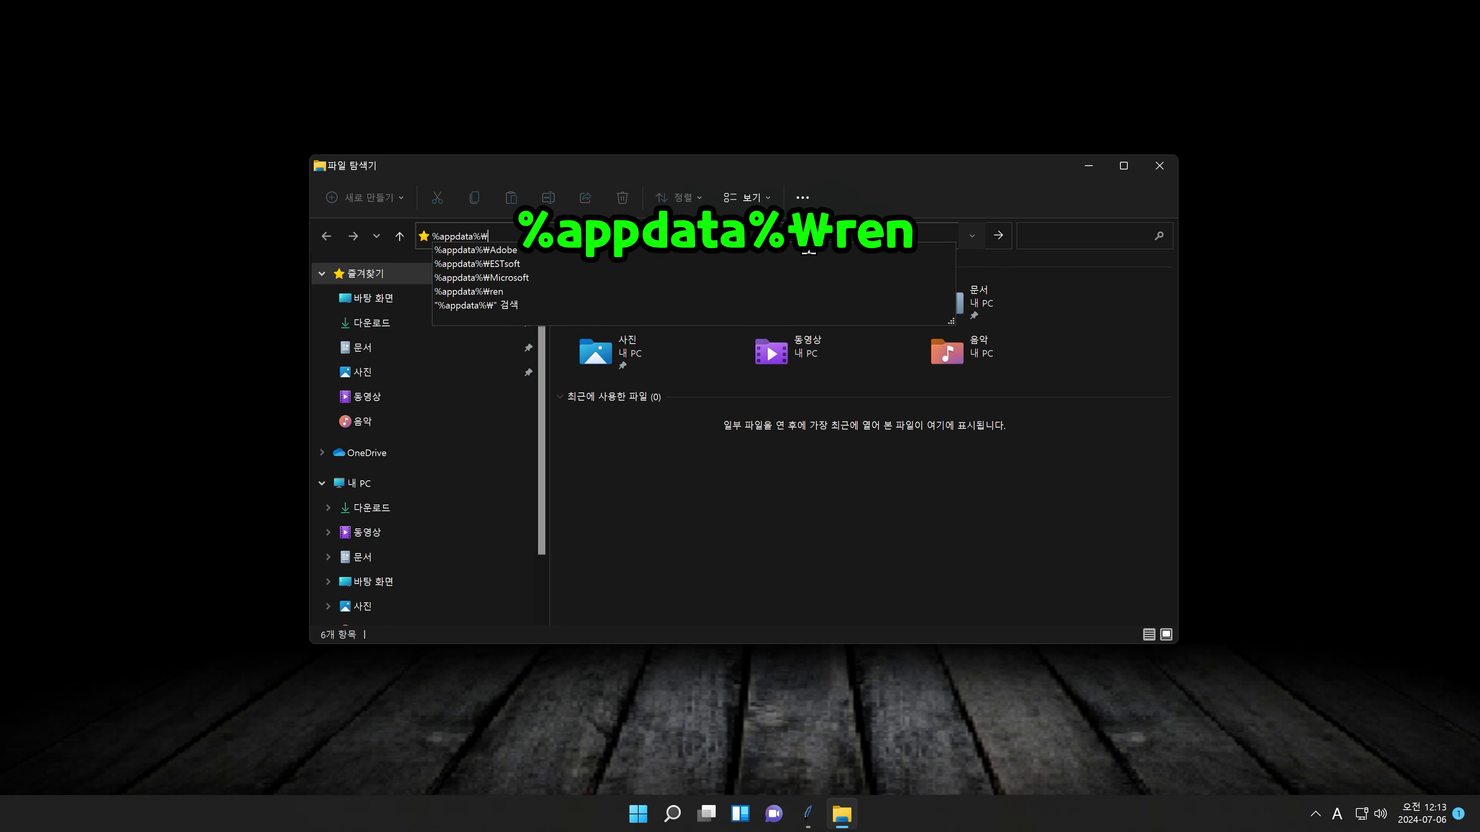
pyautogui.press('Return')
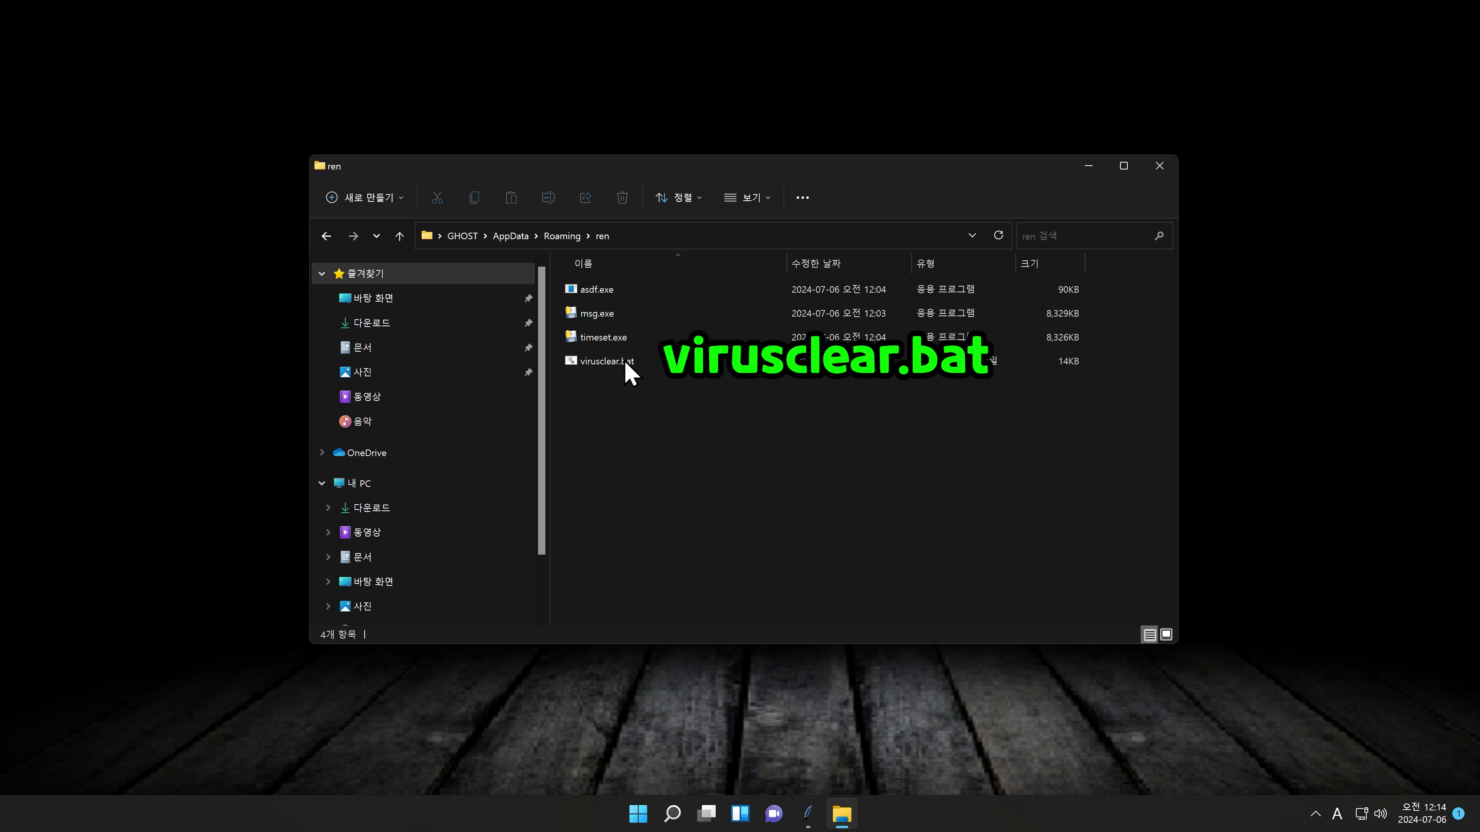
# Step: Run virusclear.bat as administrator and dismiss the la5.vbs not found error
pyautogui.rightClick(616, 367)
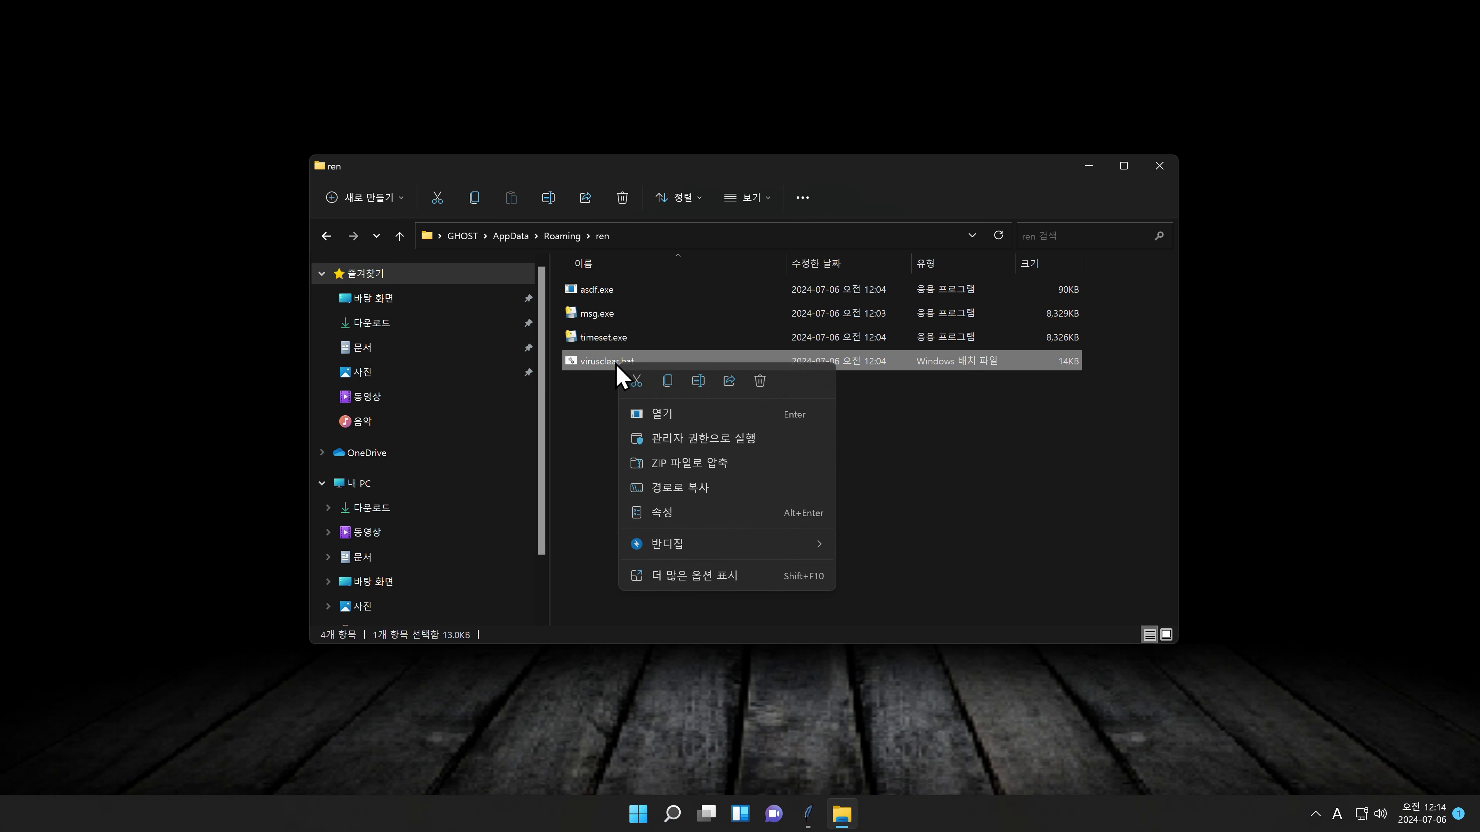
pyautogui.click(687, 436)
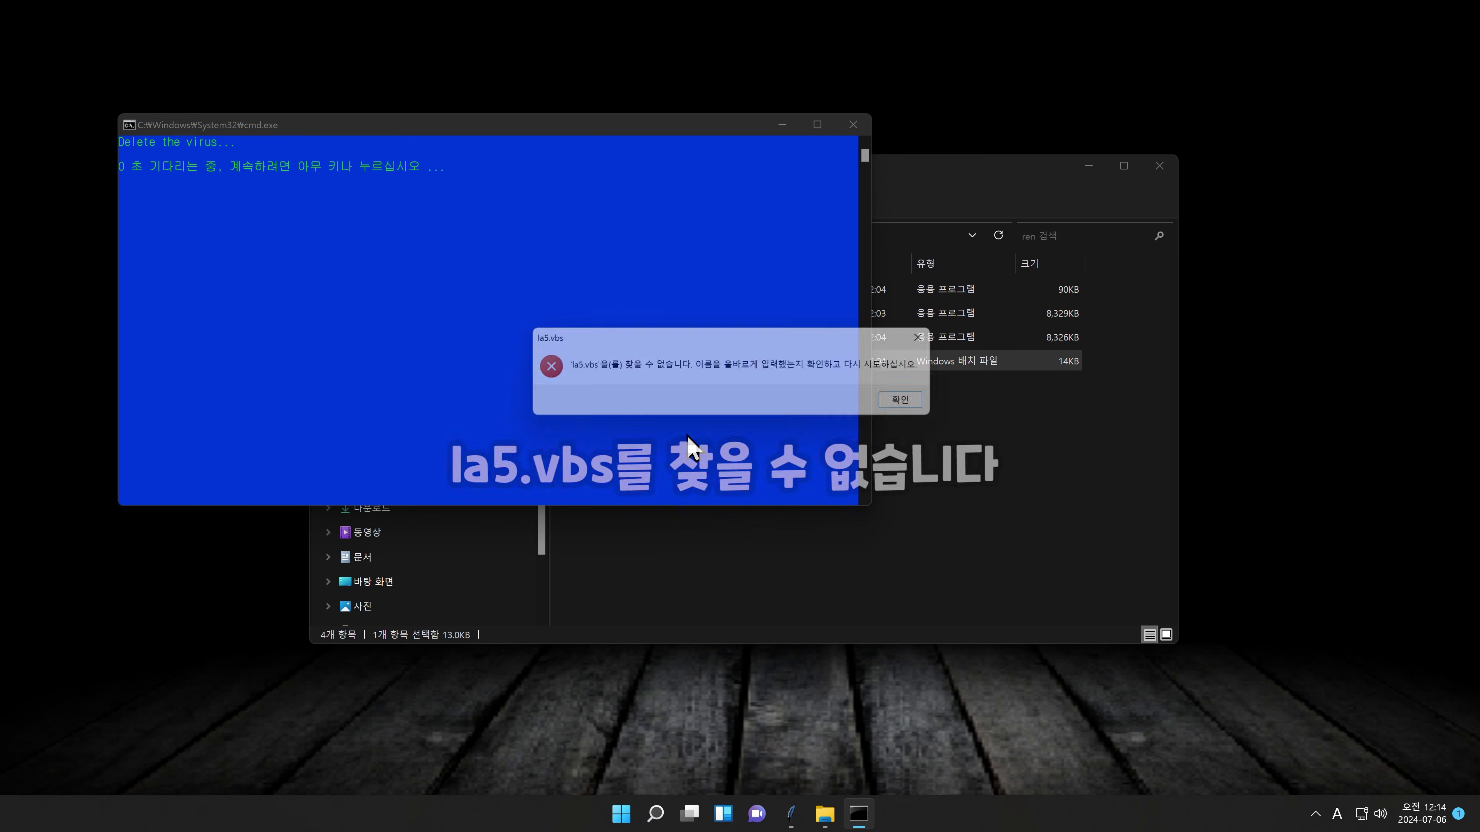
pyautogui.press('Return')
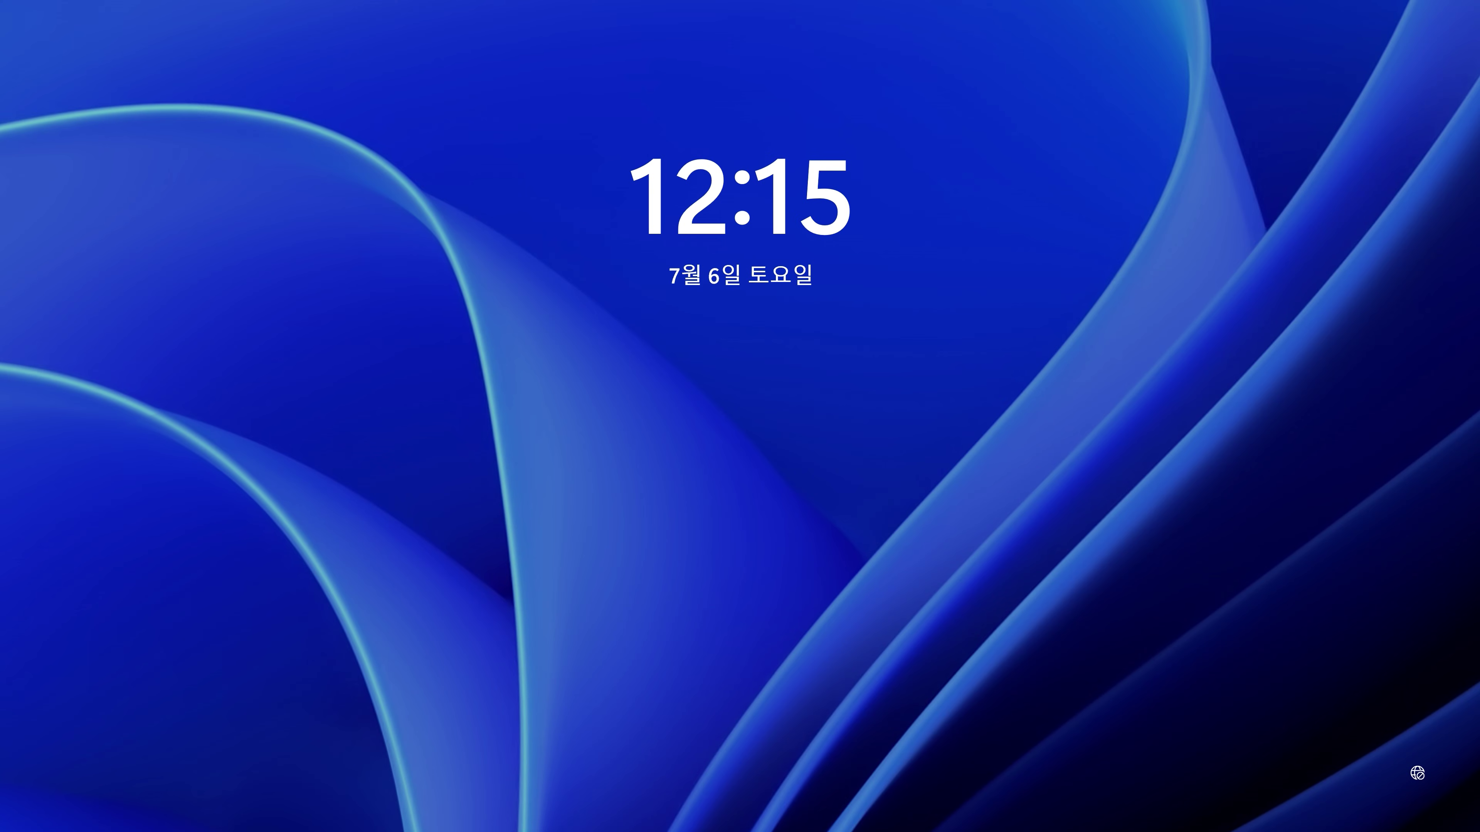
# Step: Sign back in from the lock screen with the account password
pyautogui.press('space')
pyautogui.write('•••••')
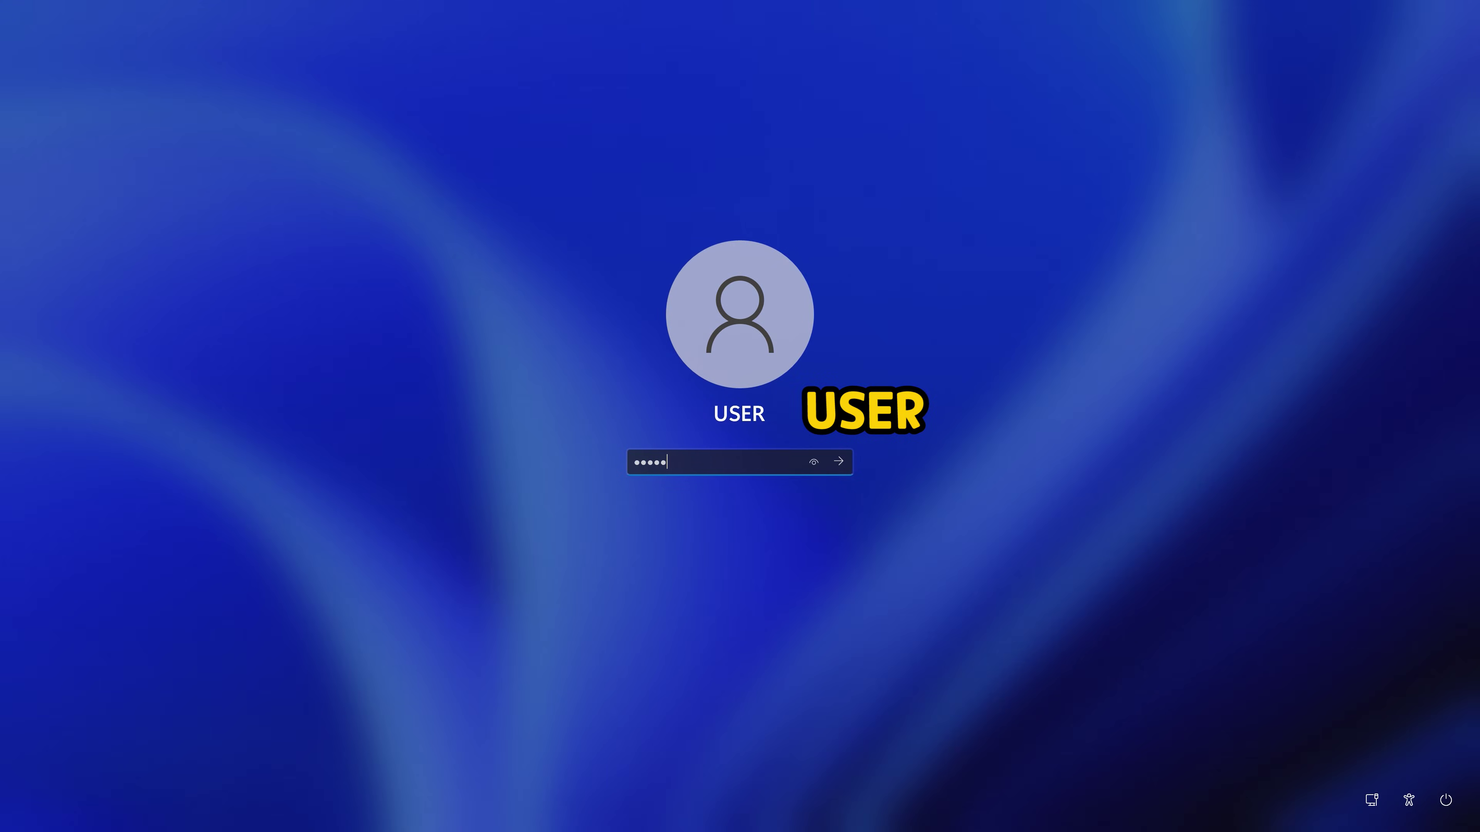
pyautogui.write('•••')
pyautogui.press('Return')
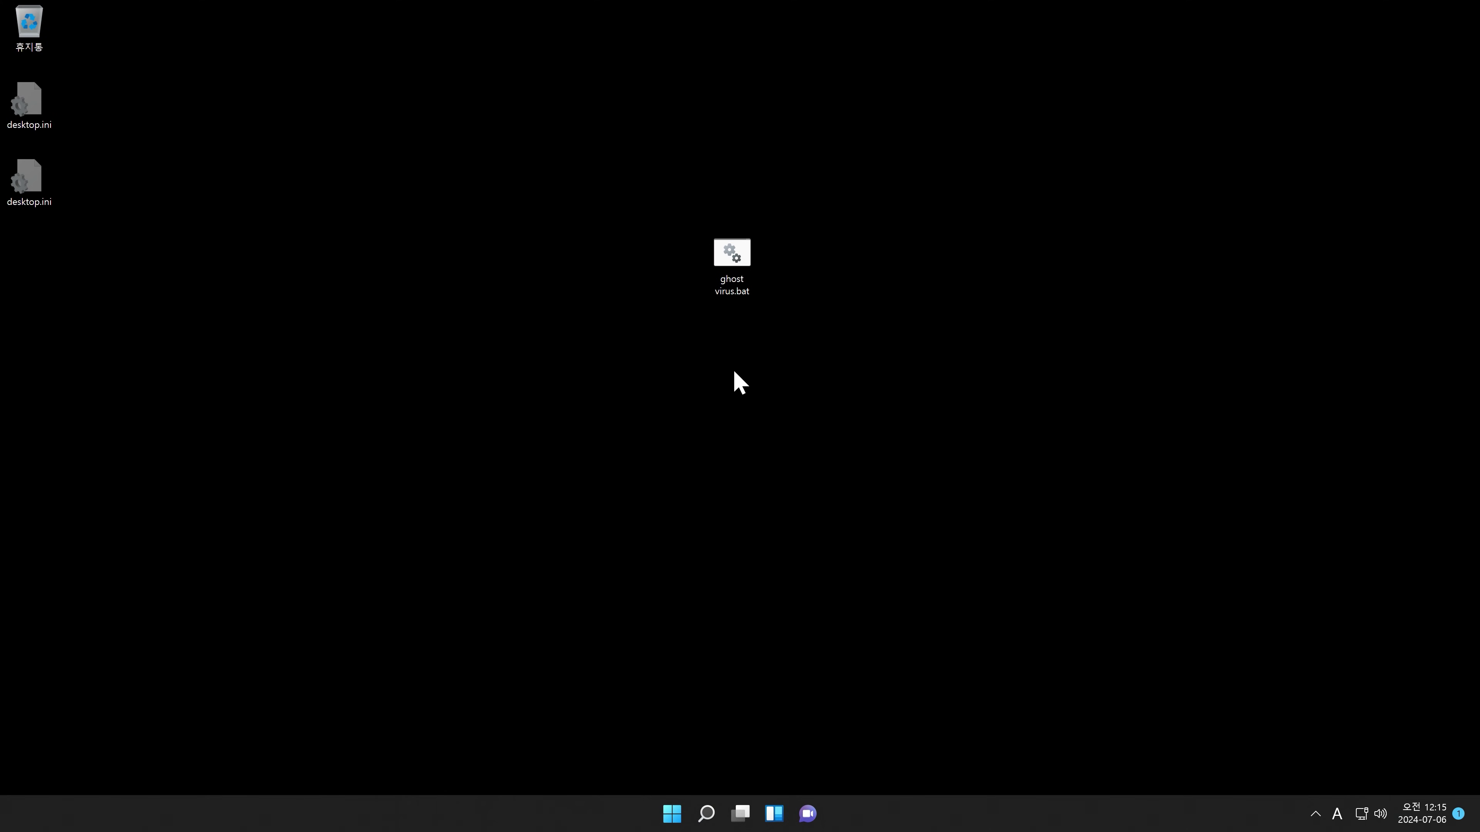
# Step: Apply the dark Windows theme via desktop Personalize, then close Settings
pyautogui.rightClick(734, 369)
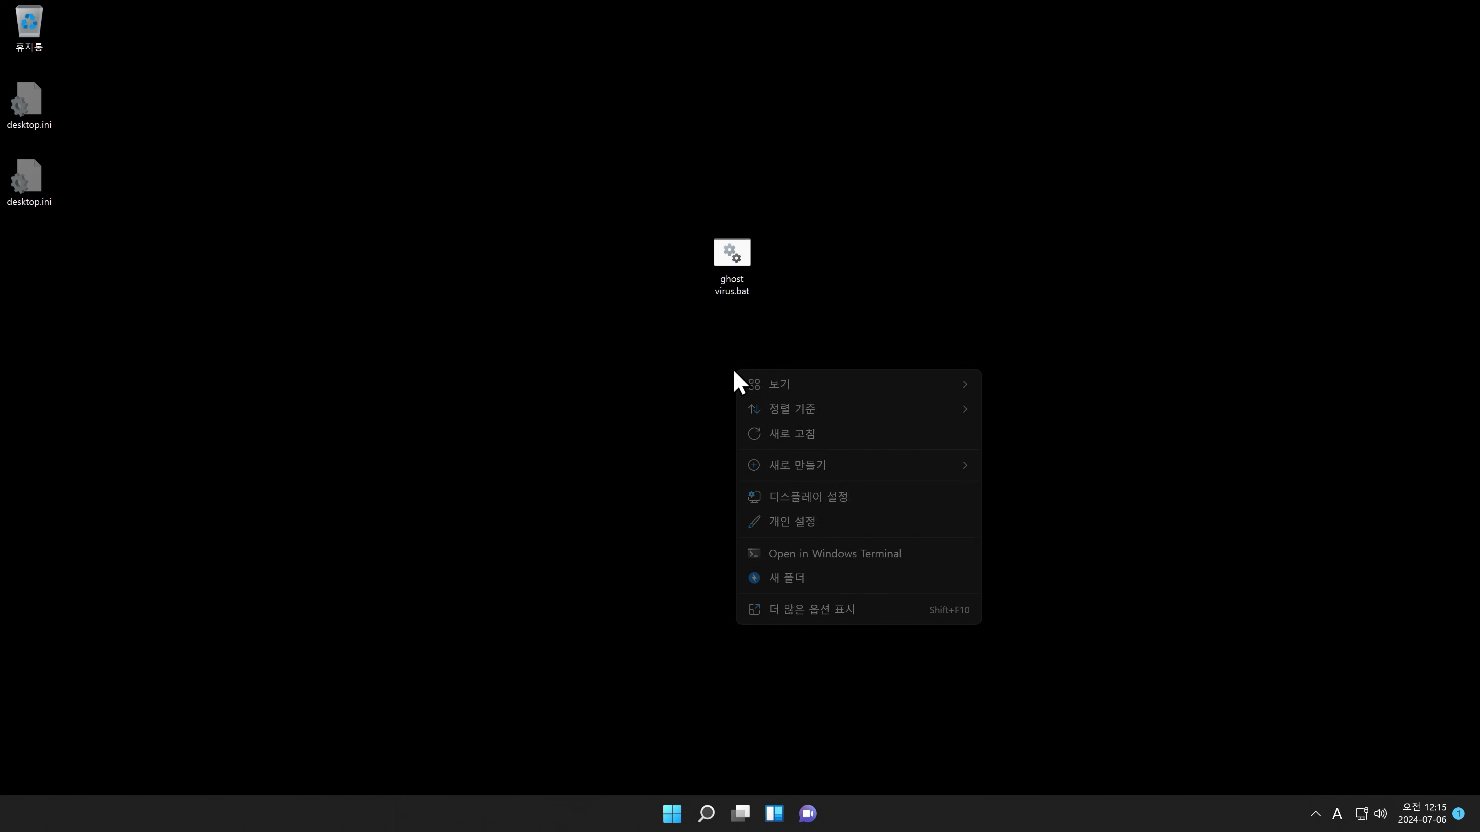
pyautogui.click(786, 528)
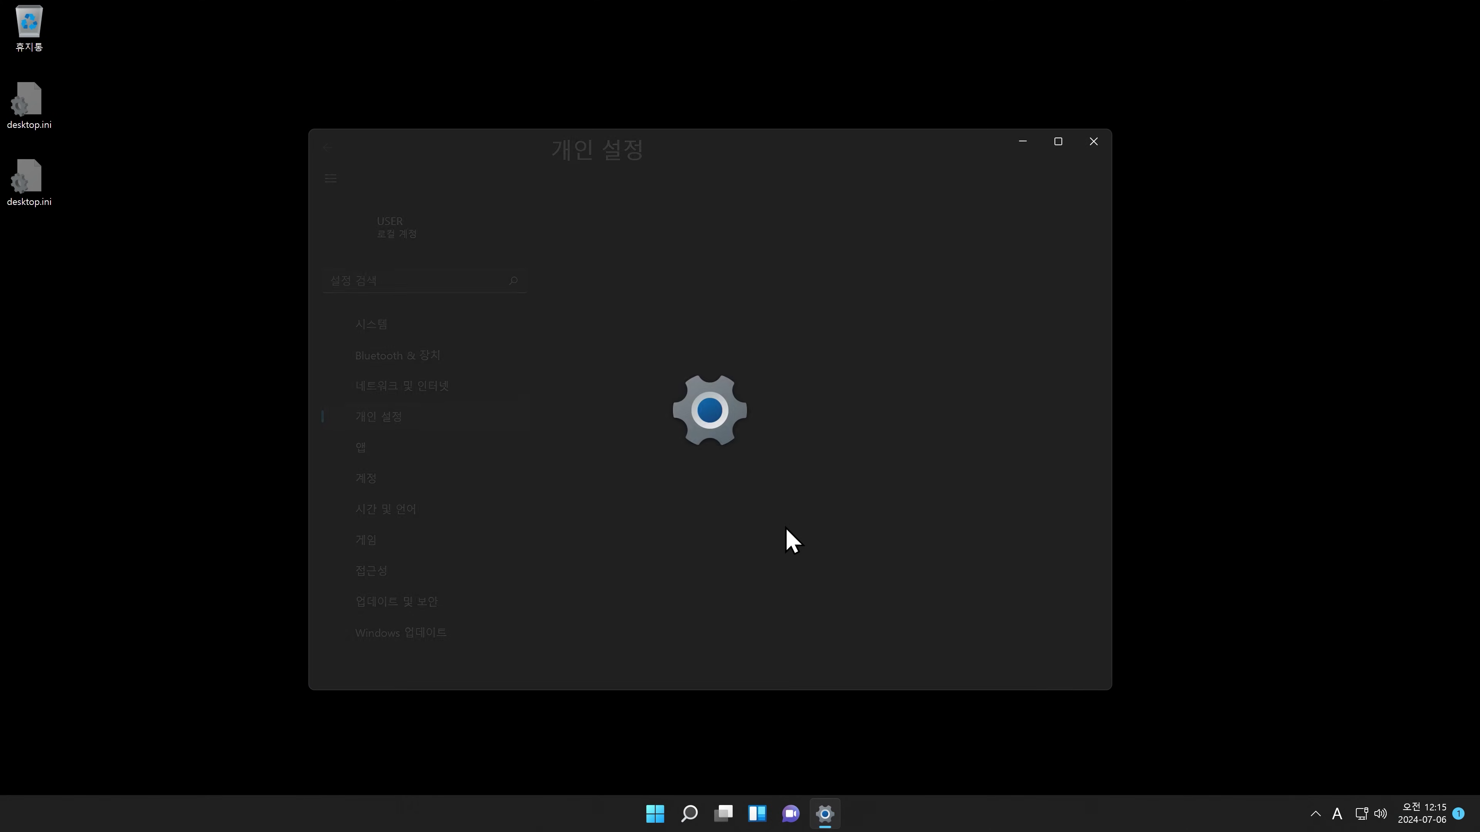
pyautogui.click(627, 449)
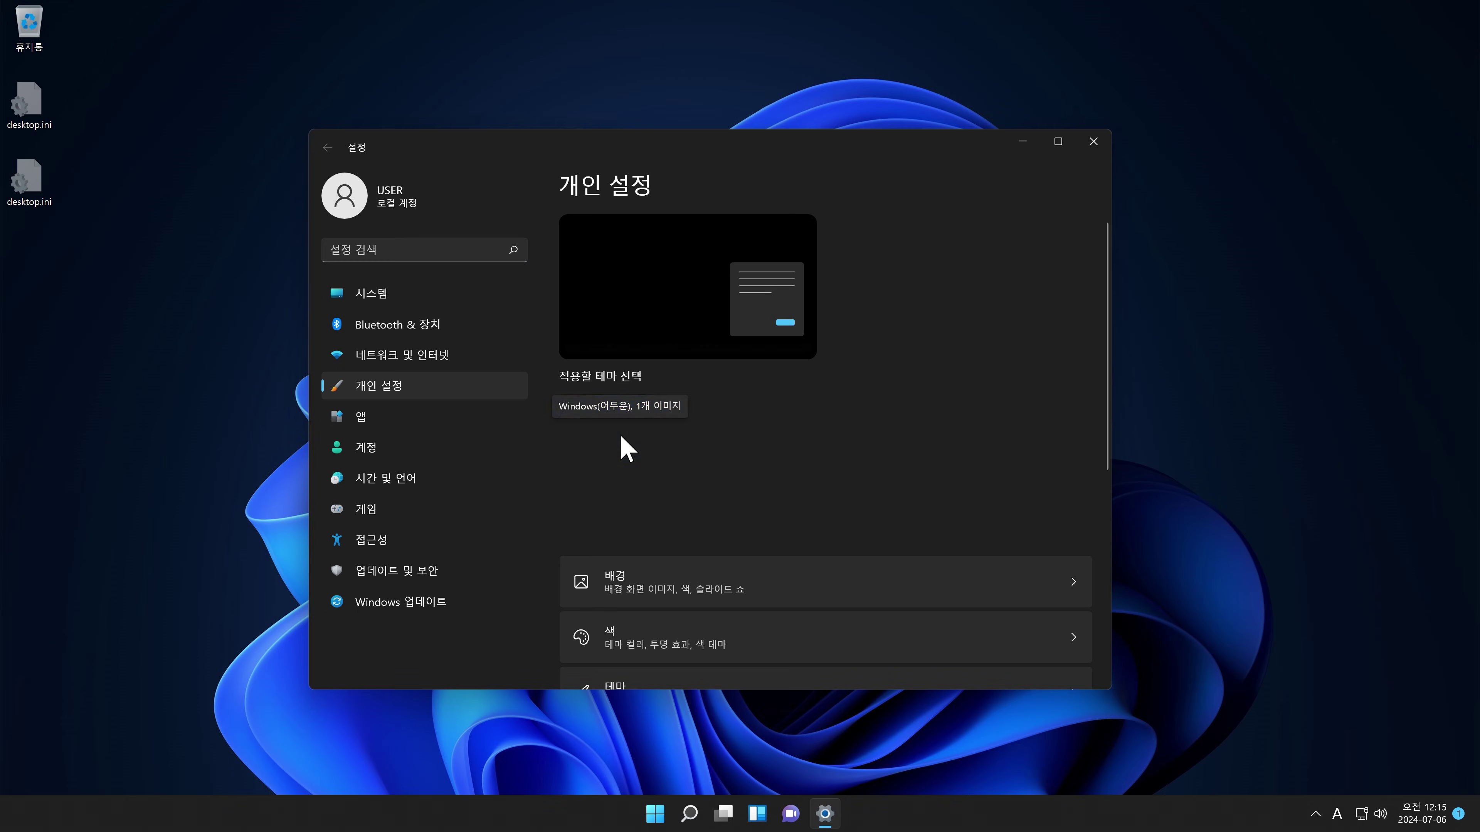
pyautogui.hotkey('alt', 'F4')
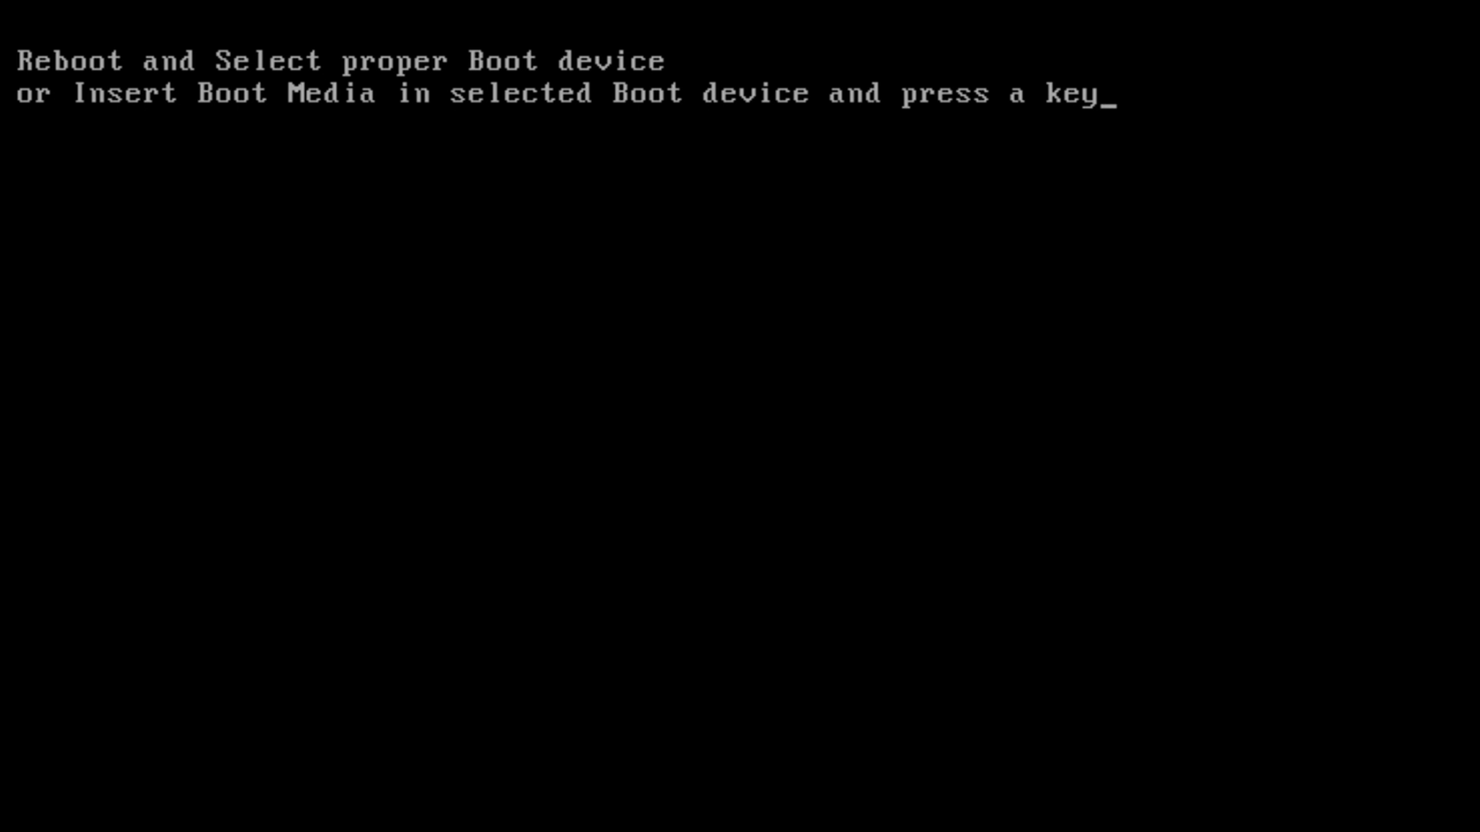
# Step: Get past the 'Reboot and Select proper Boot device' error and boot from the Hiren's BootCD USB drive
pyautogui.press('Return')
pyautogui.press('Return')
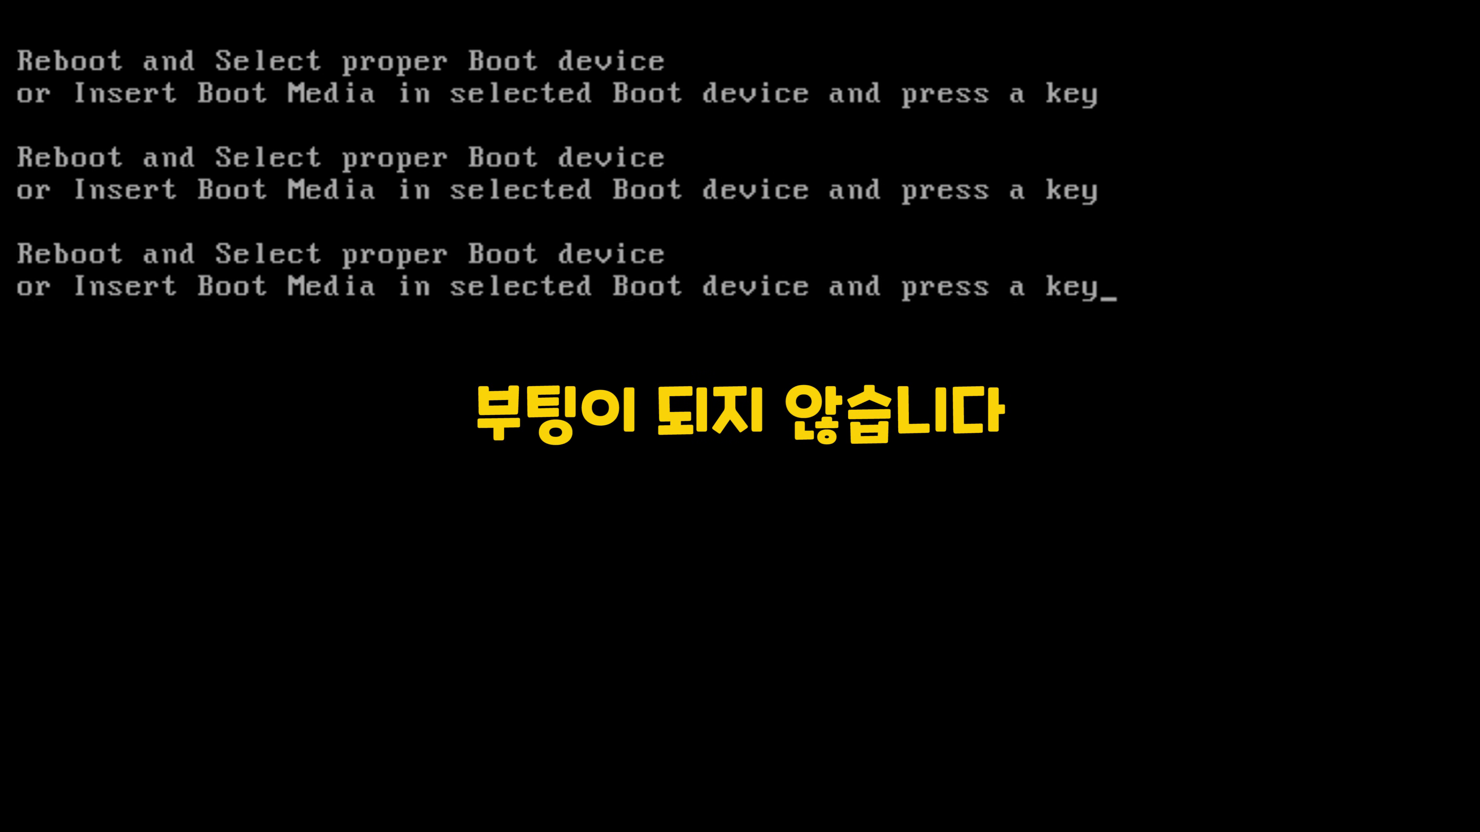
pyautogui.press('Return')
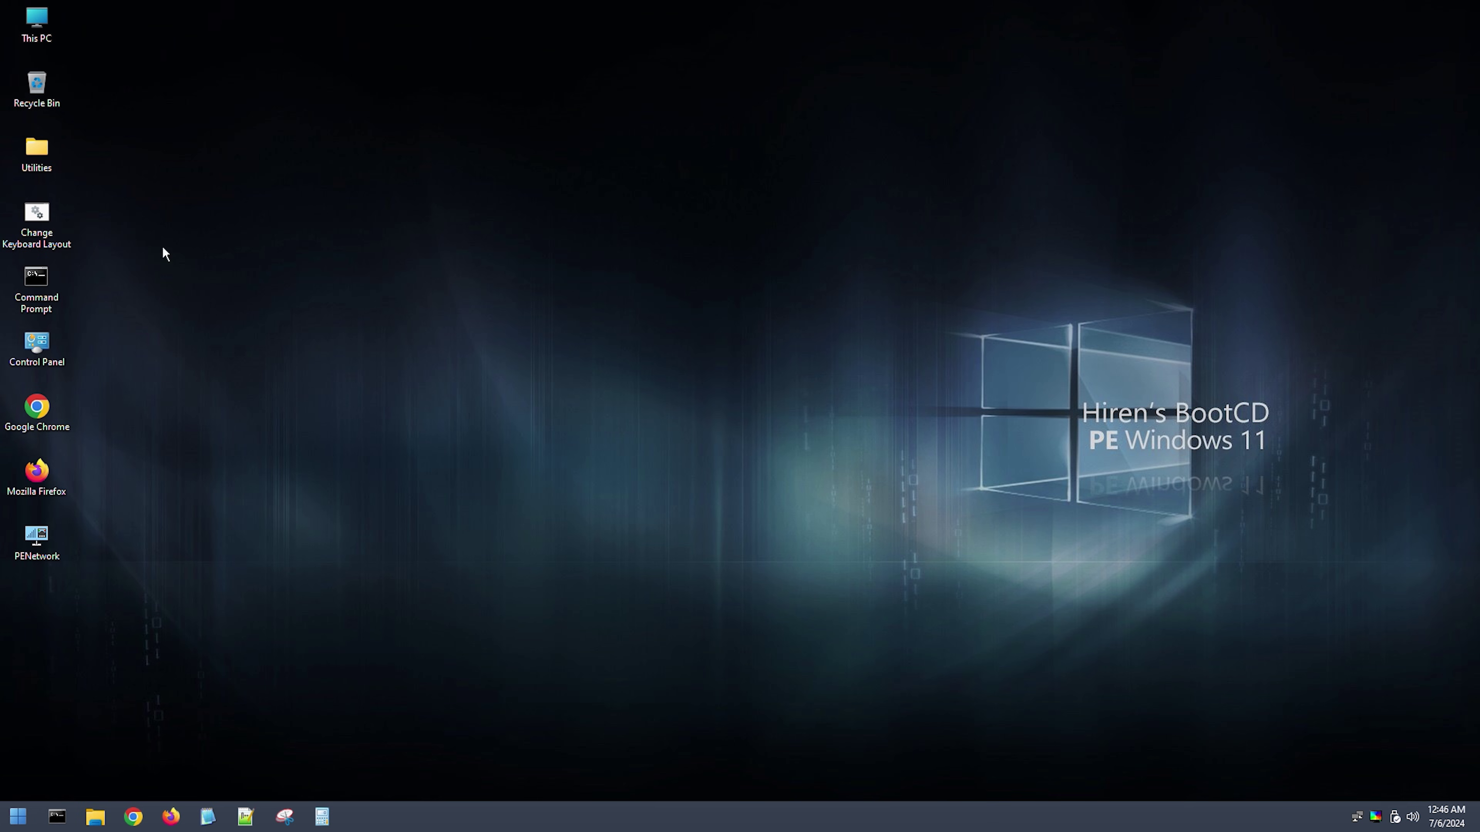
# Step: Launch EaseUS Partition Master from Utilities > Hard Disk Tools > Partition Tools
pyautogui.doubleClick(47, 162)
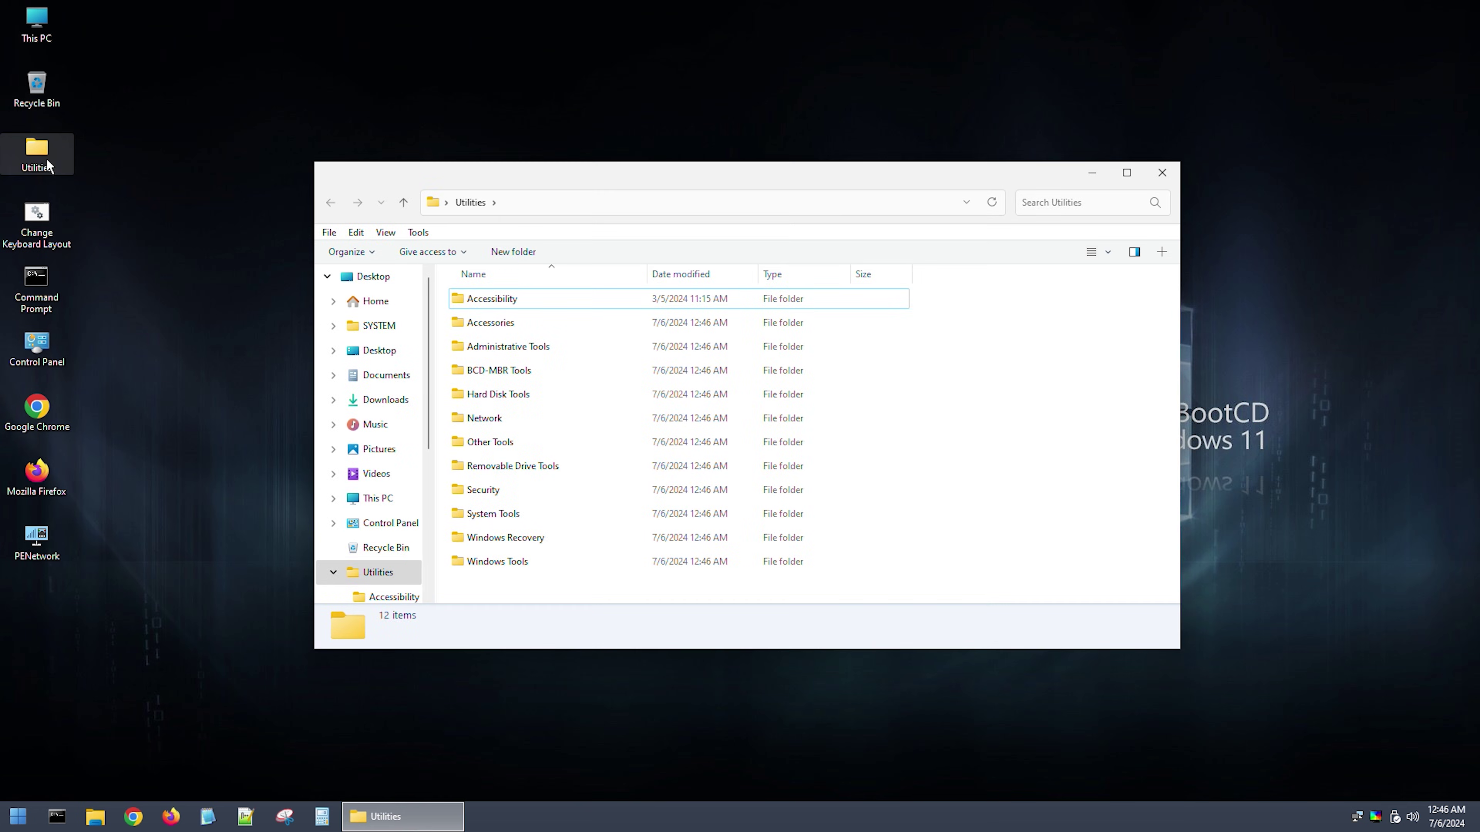
pyautogui.doubleClick(491, 396)
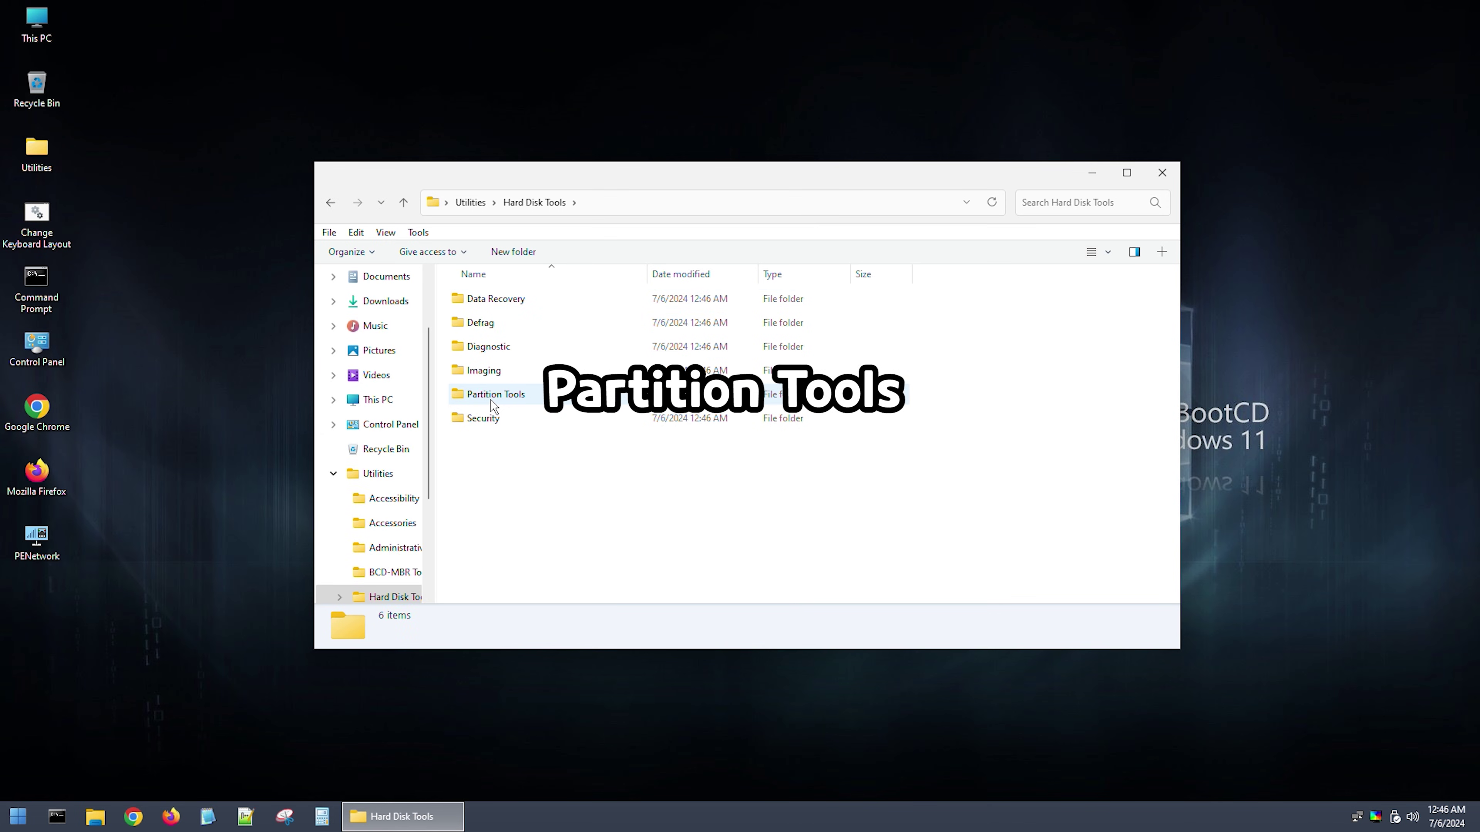
pyautogui.doubleClick(491, 397)
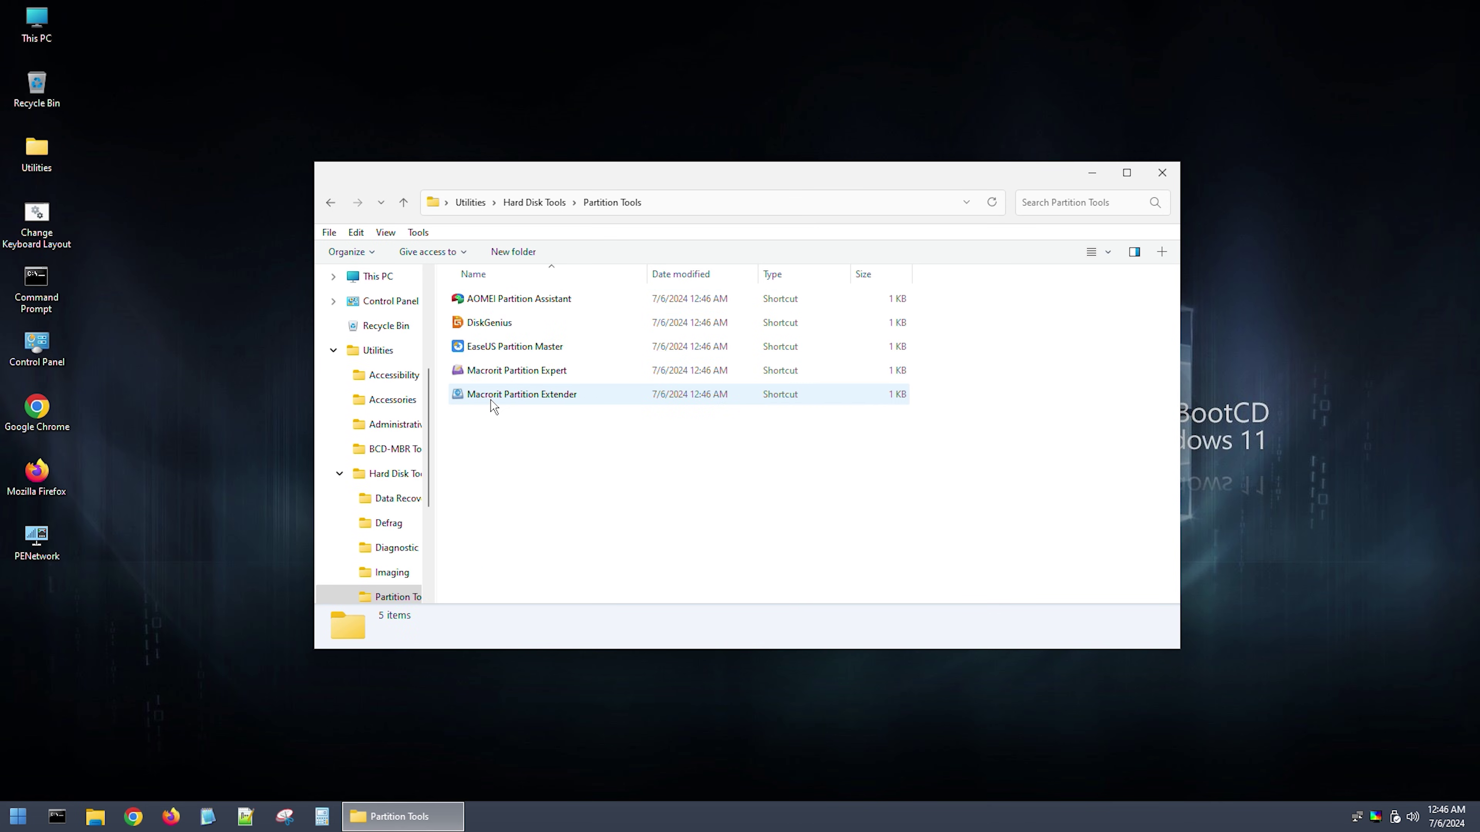
pyautogui.doubleClick(516, 348)
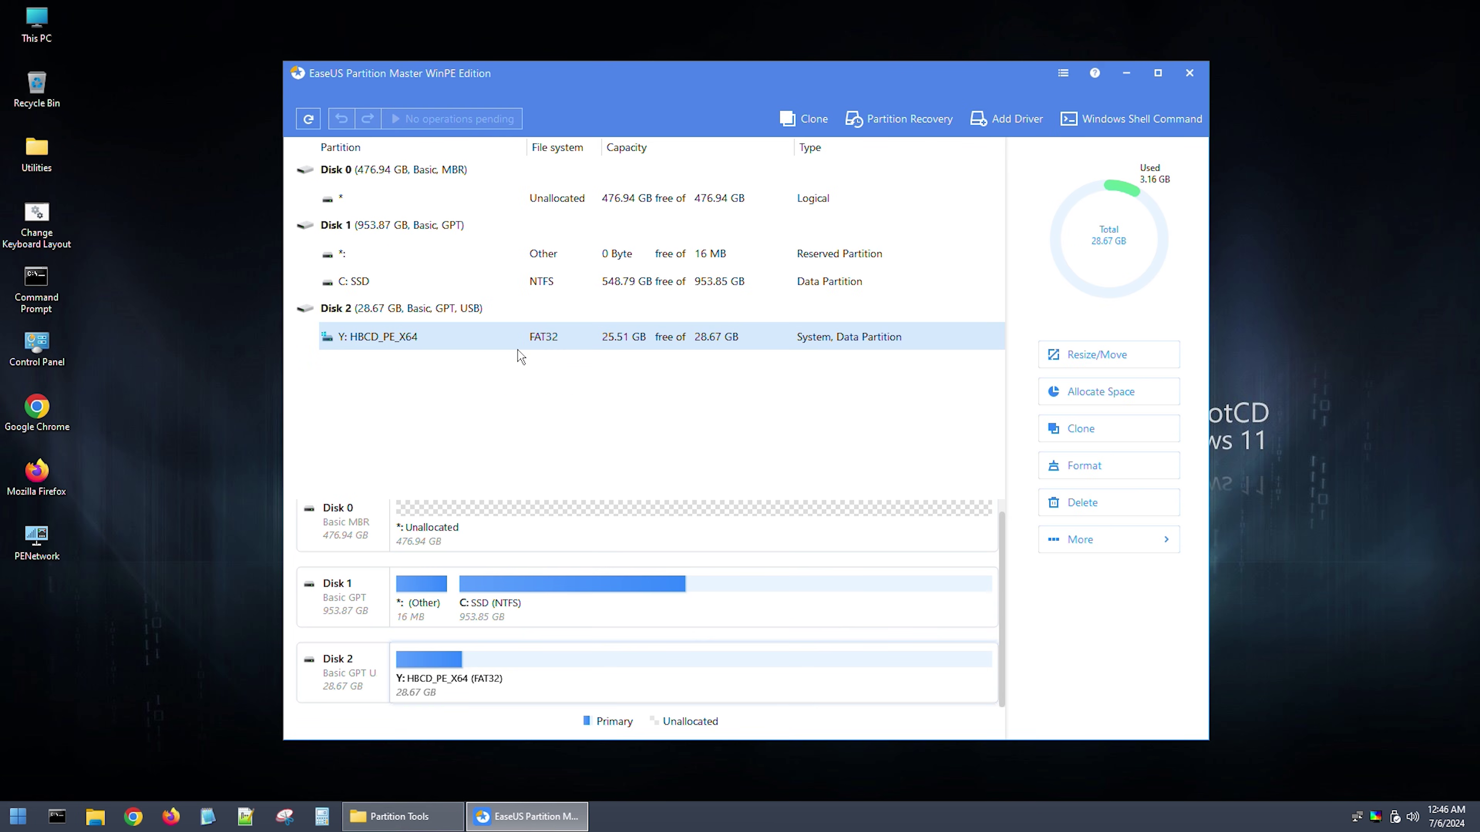
# Step: Recover Disk 0's three lost partitions, including the FAT32 and NTFS ones
pyautogui.click(474, 204)
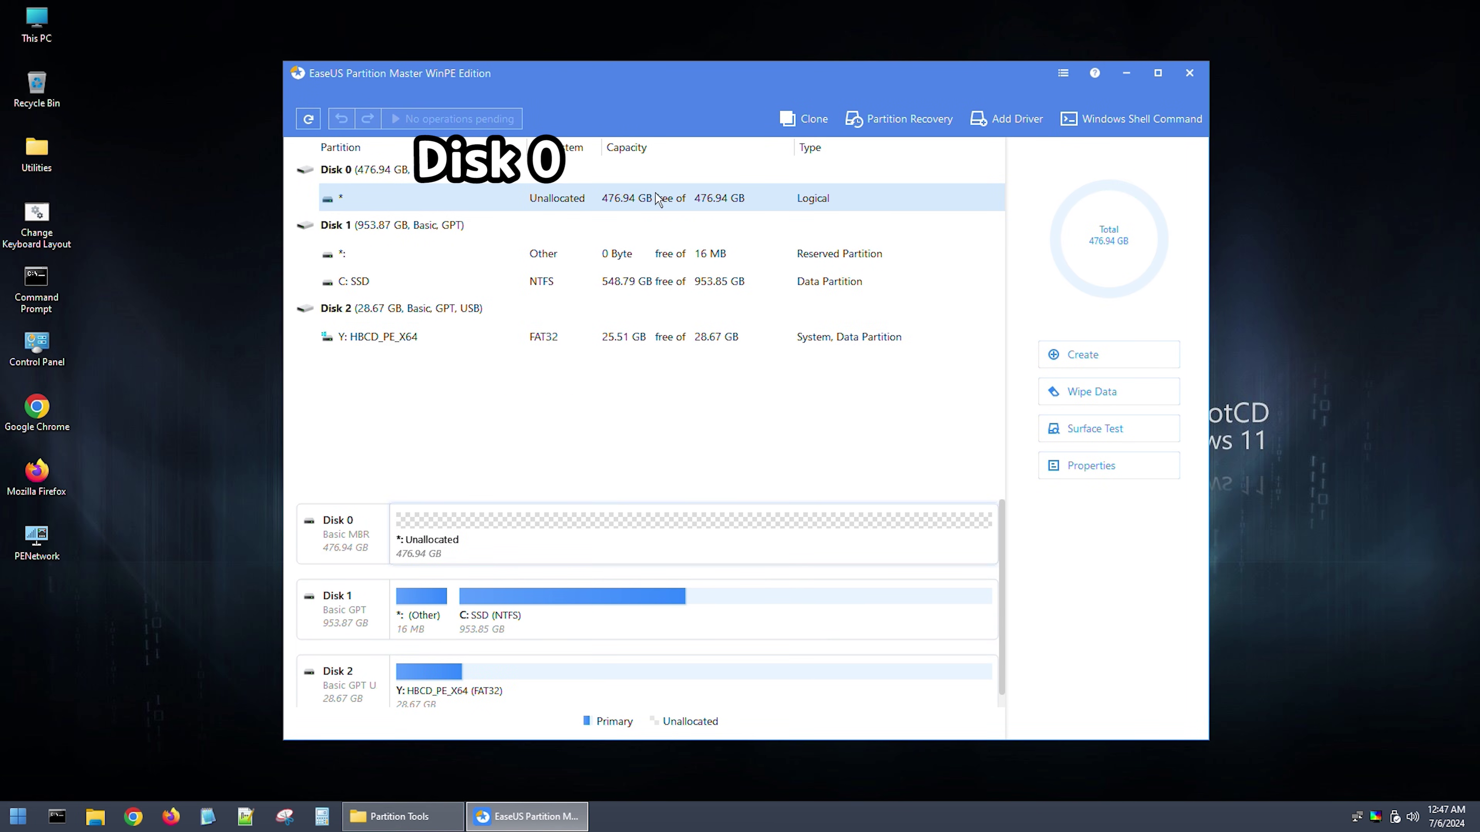
pyautogui.click(891, 119)
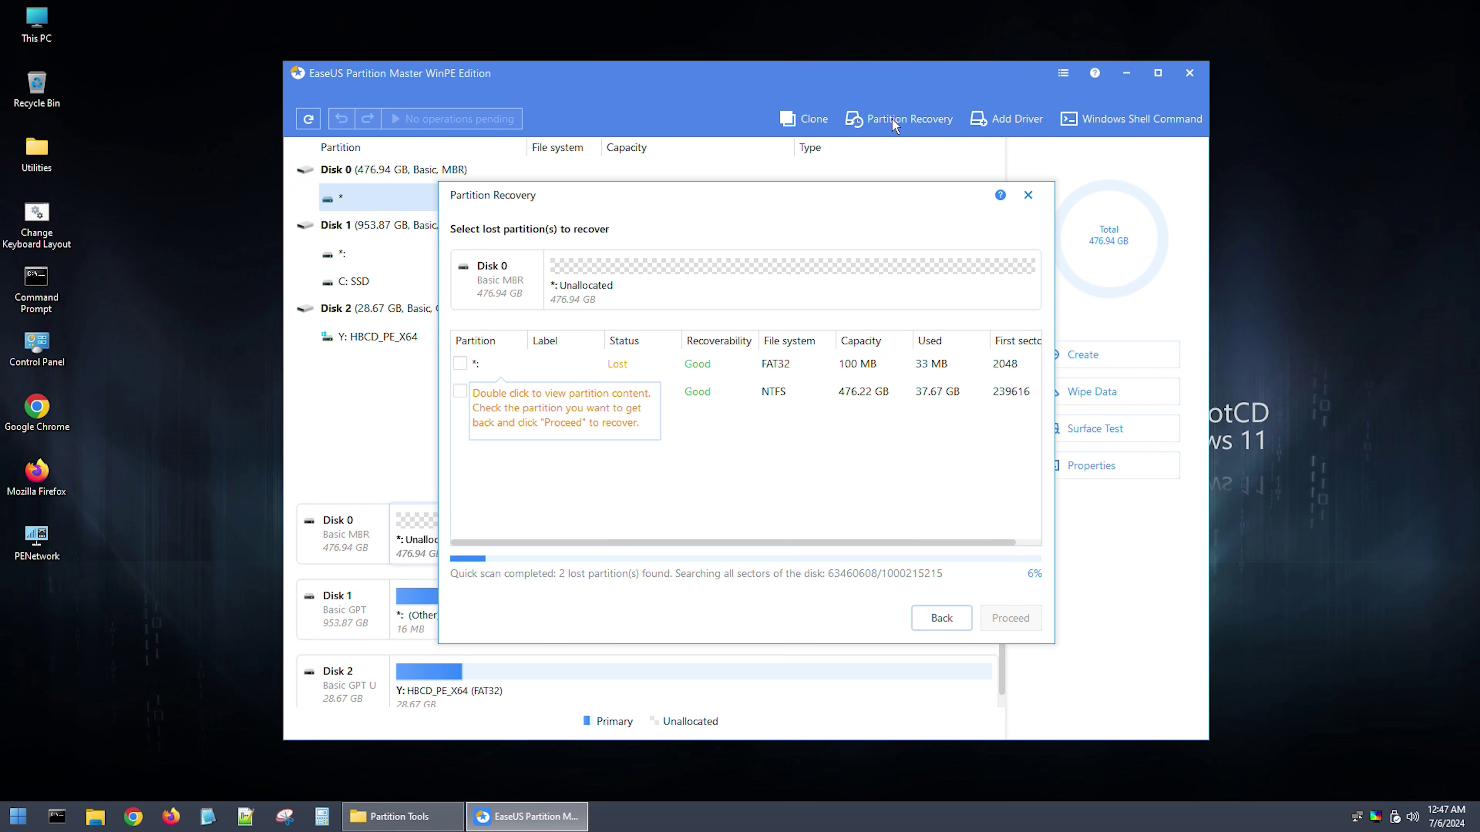
pyautogui.click(460, 363)
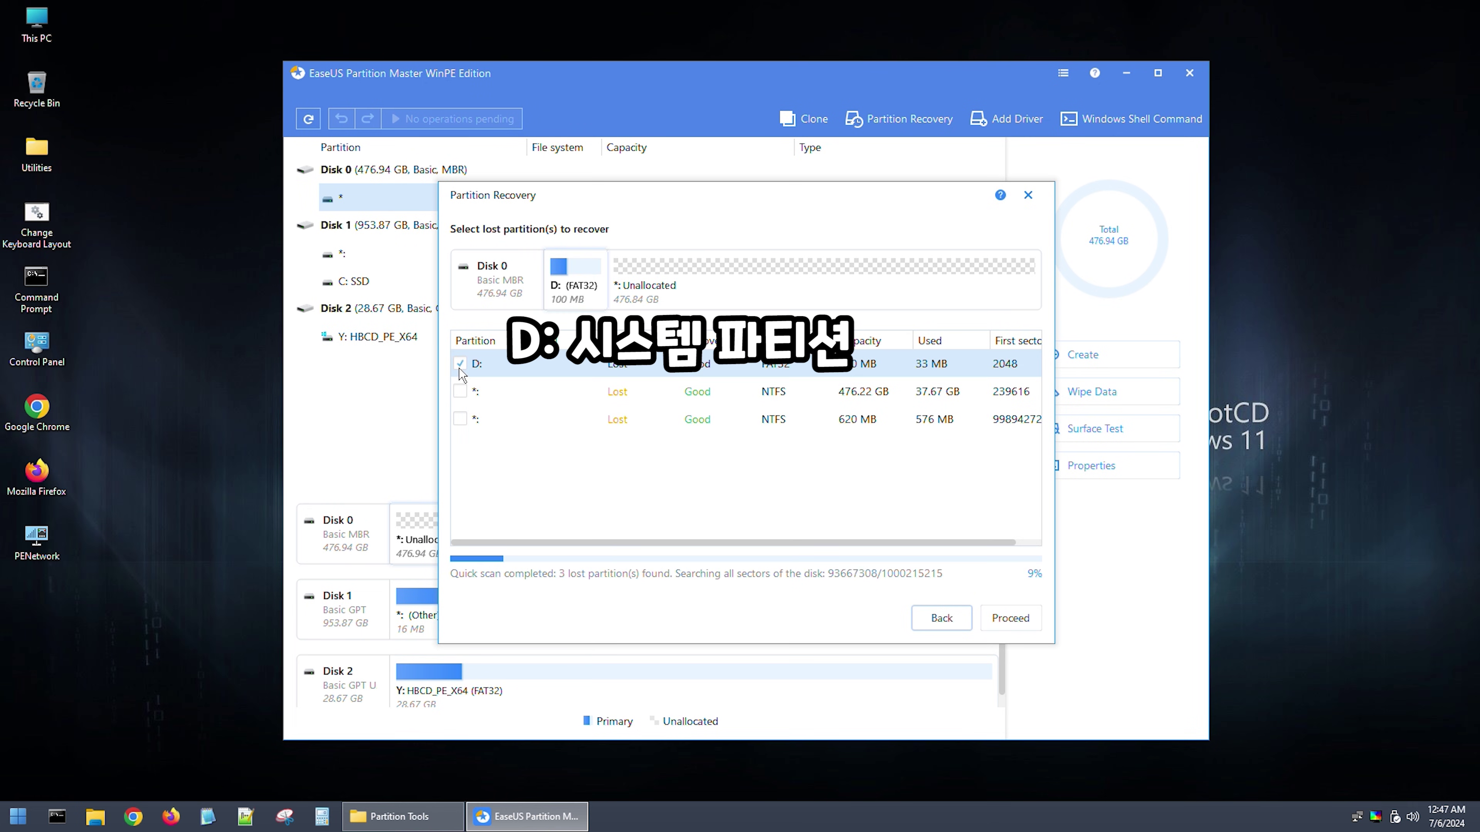
pyautogui.click(460, 391)
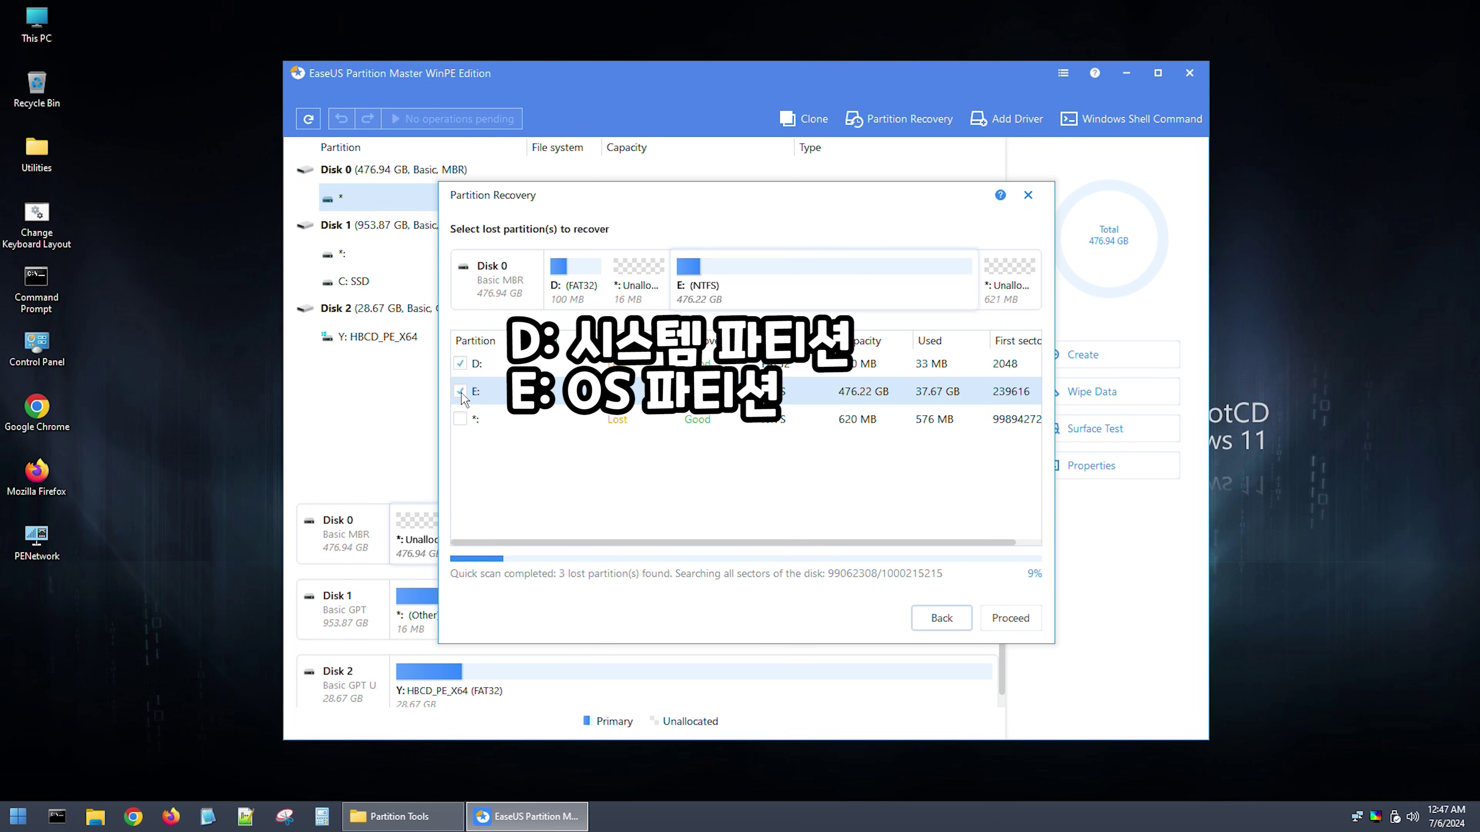
pyautogui.click(460, 419)
pyautogui.click(1021, 627)
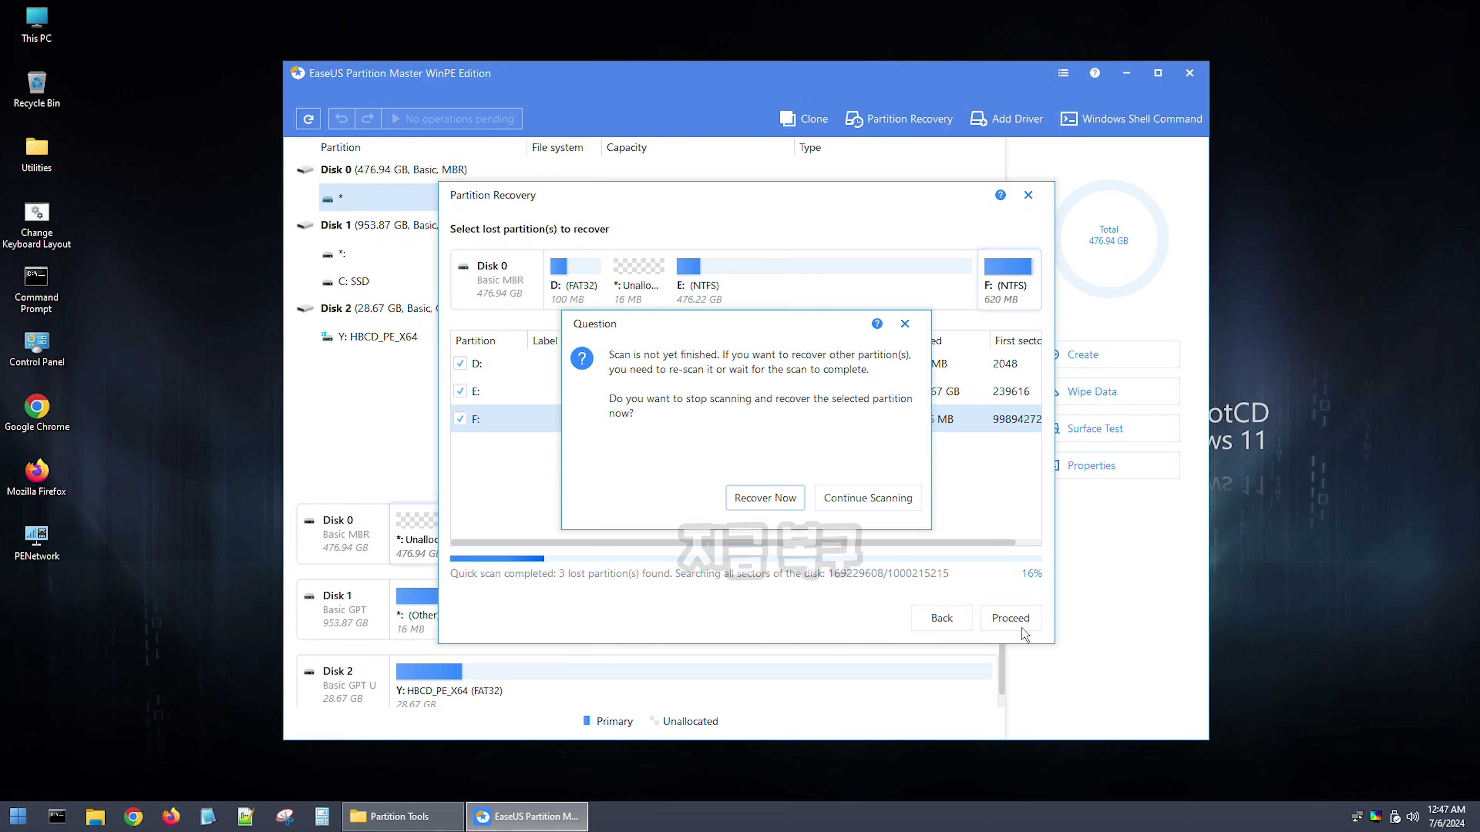
pyautogui.press('Return')
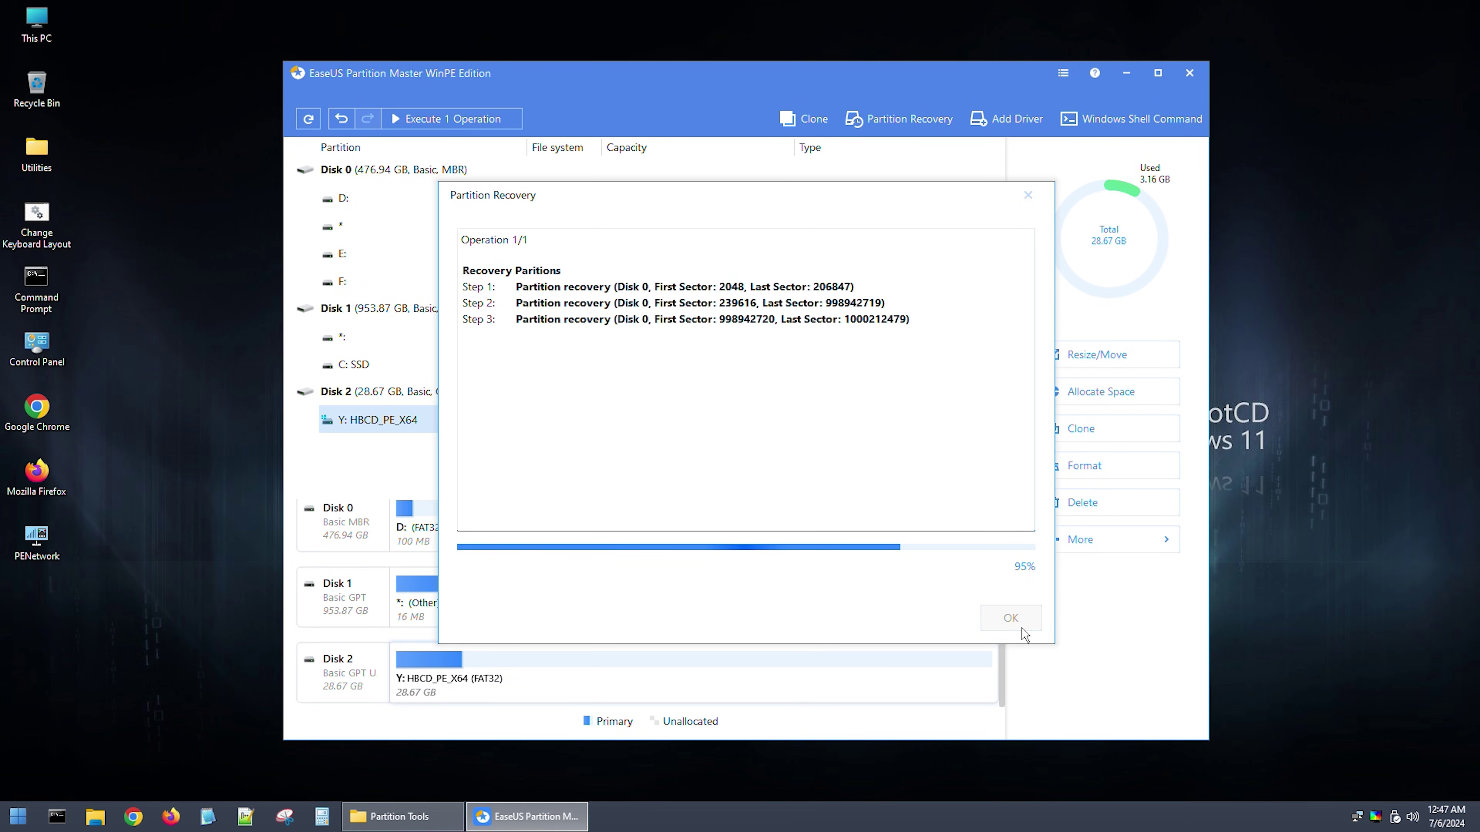
pyautogui.click(1014, 621)
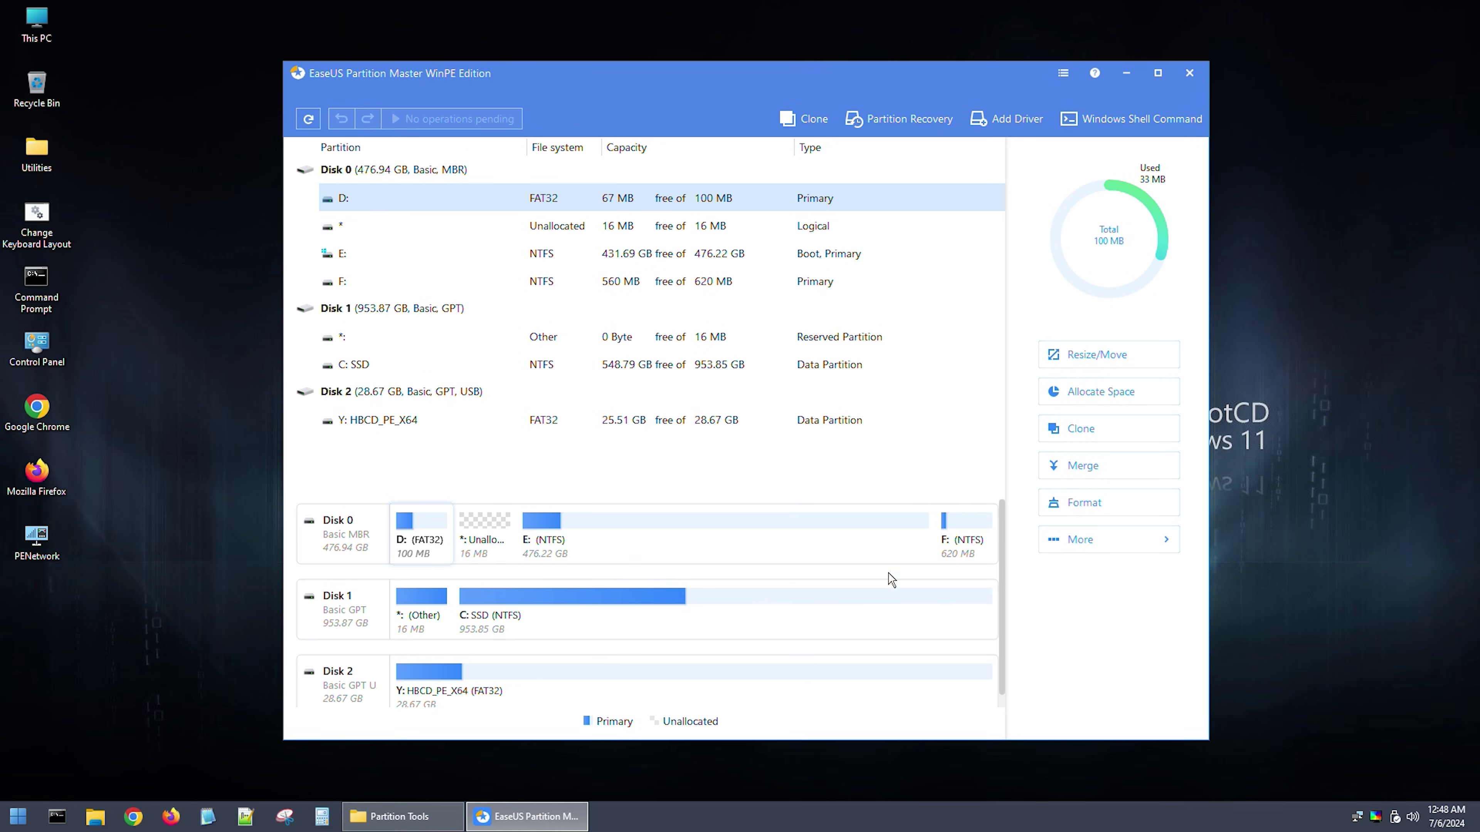
# Step: Convert Disk 0 from MBR to GPT and apply the pending operation
pyautogui.rightClick(439, 174)
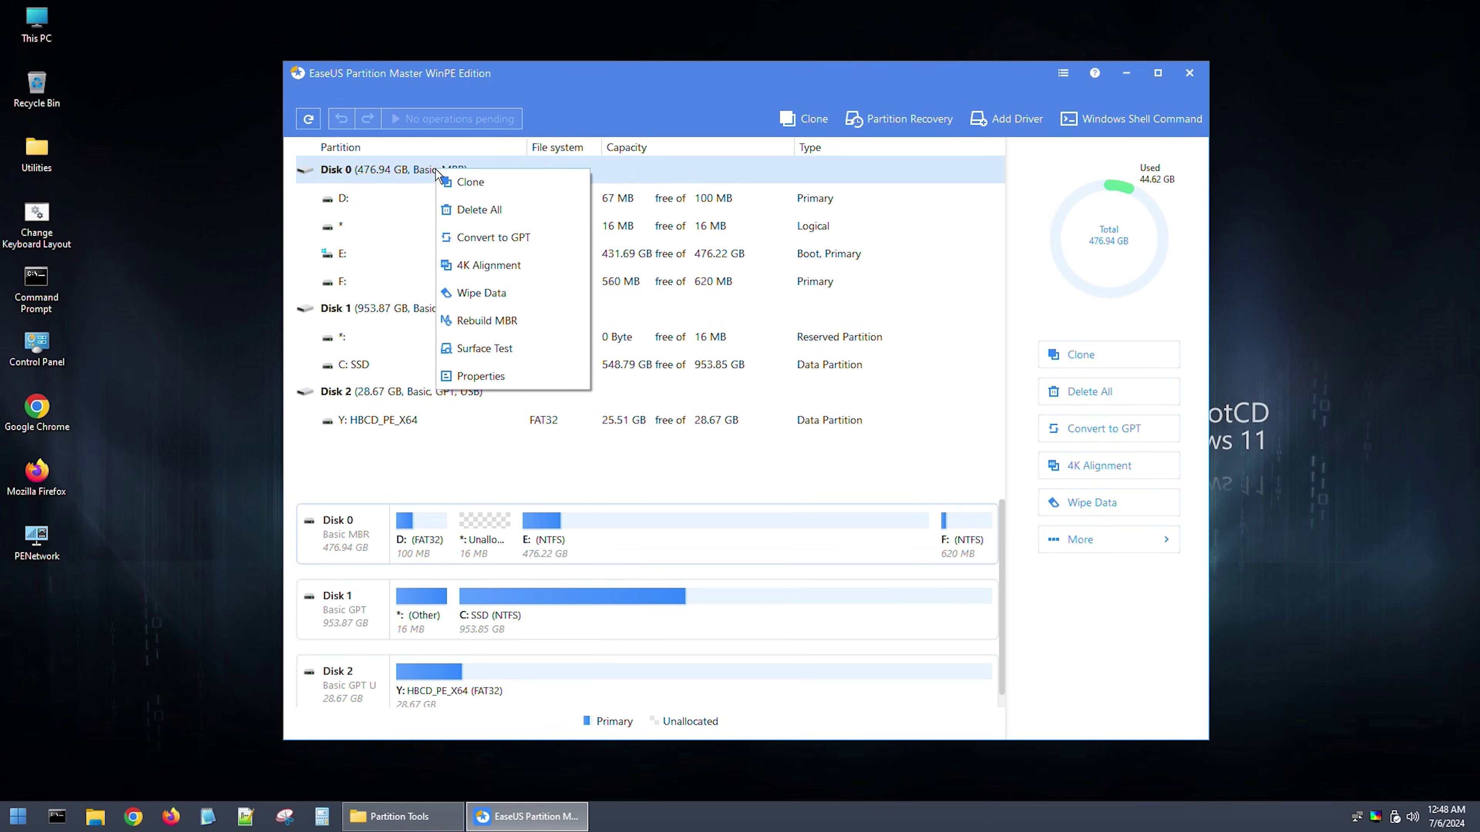
pyautogui.click(475, 245)
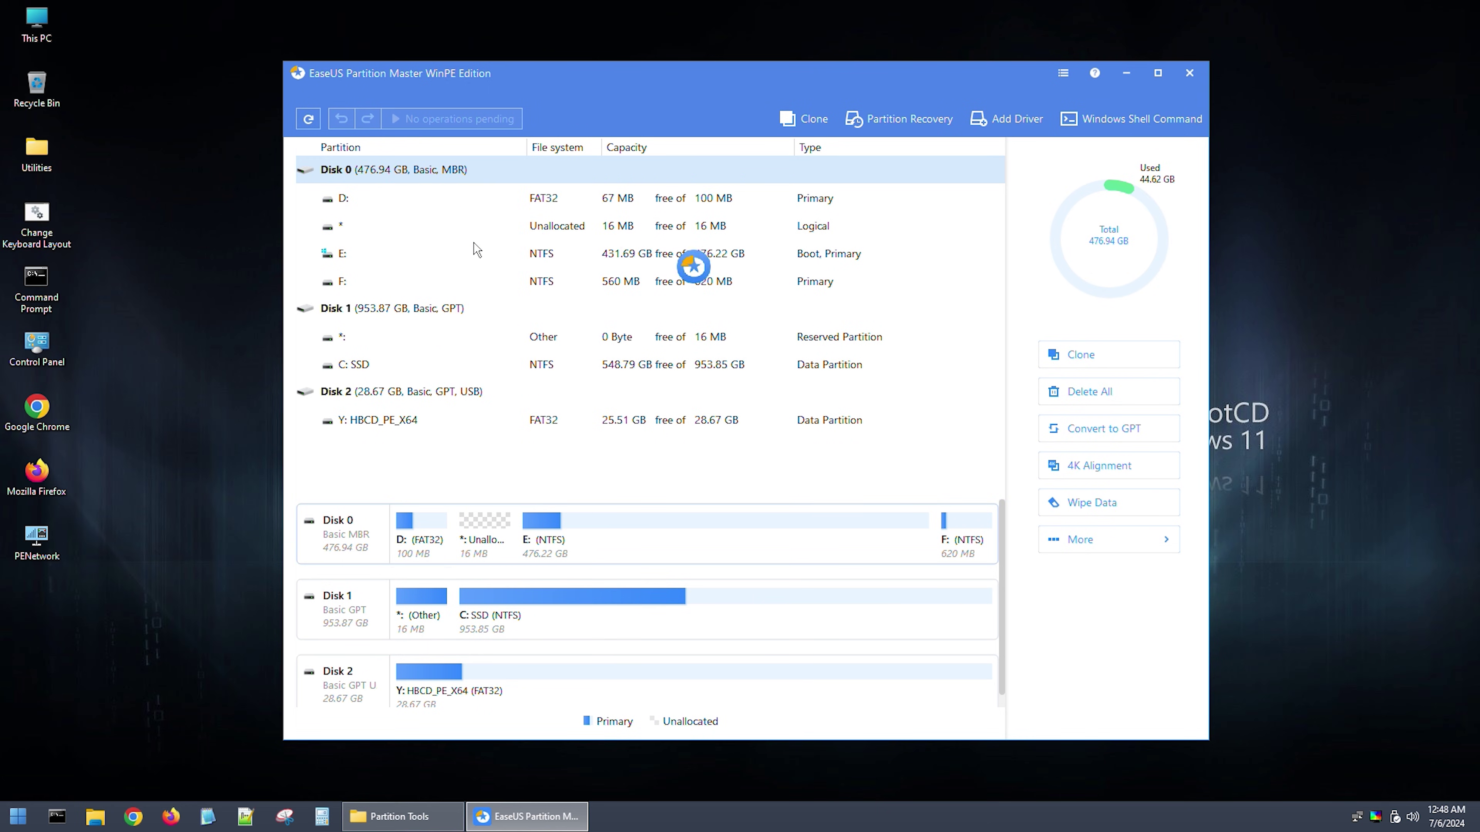
pyautogui.click(480, 115)
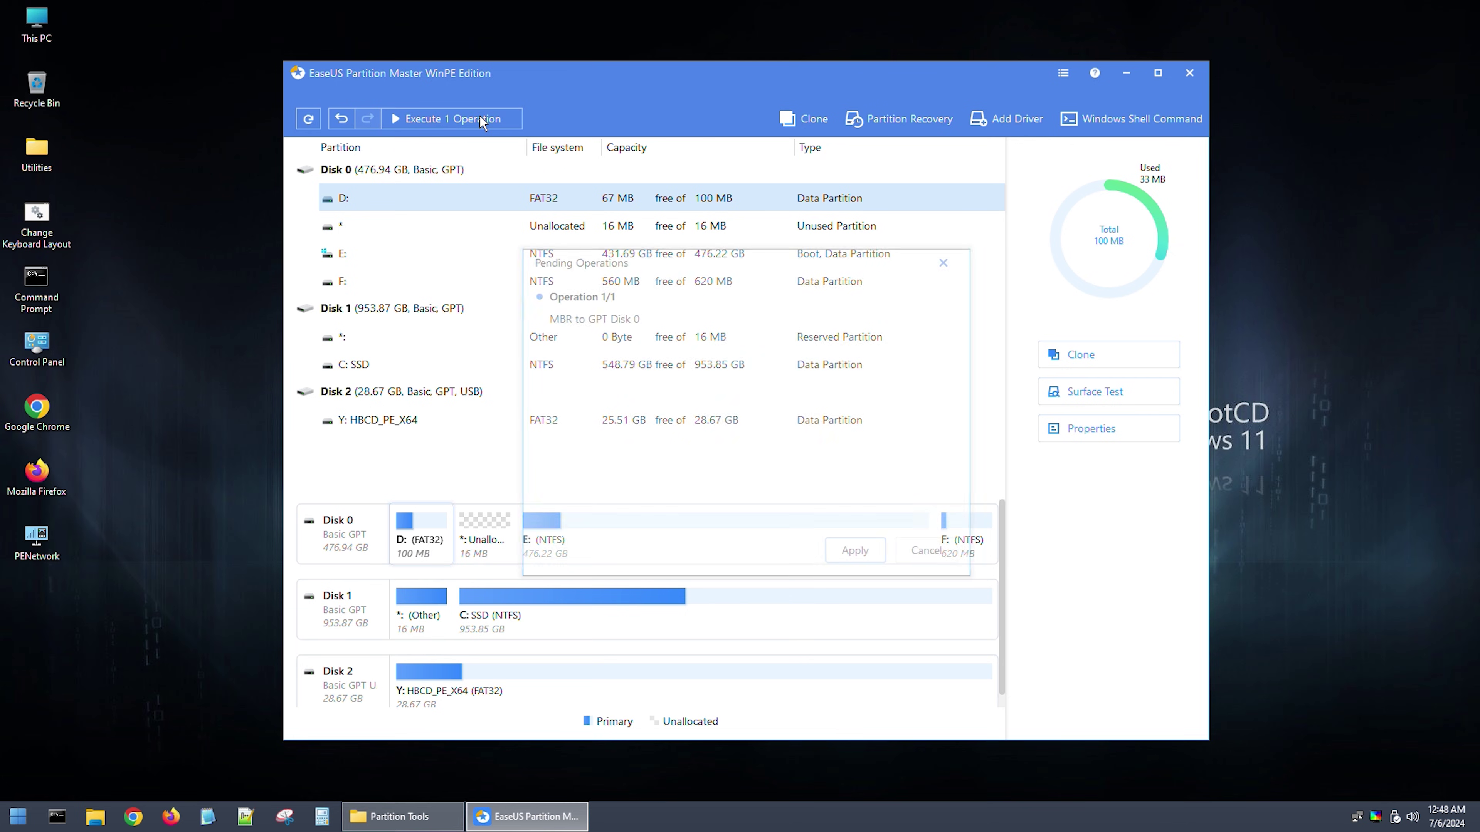
pyautogui.click(846, 552)
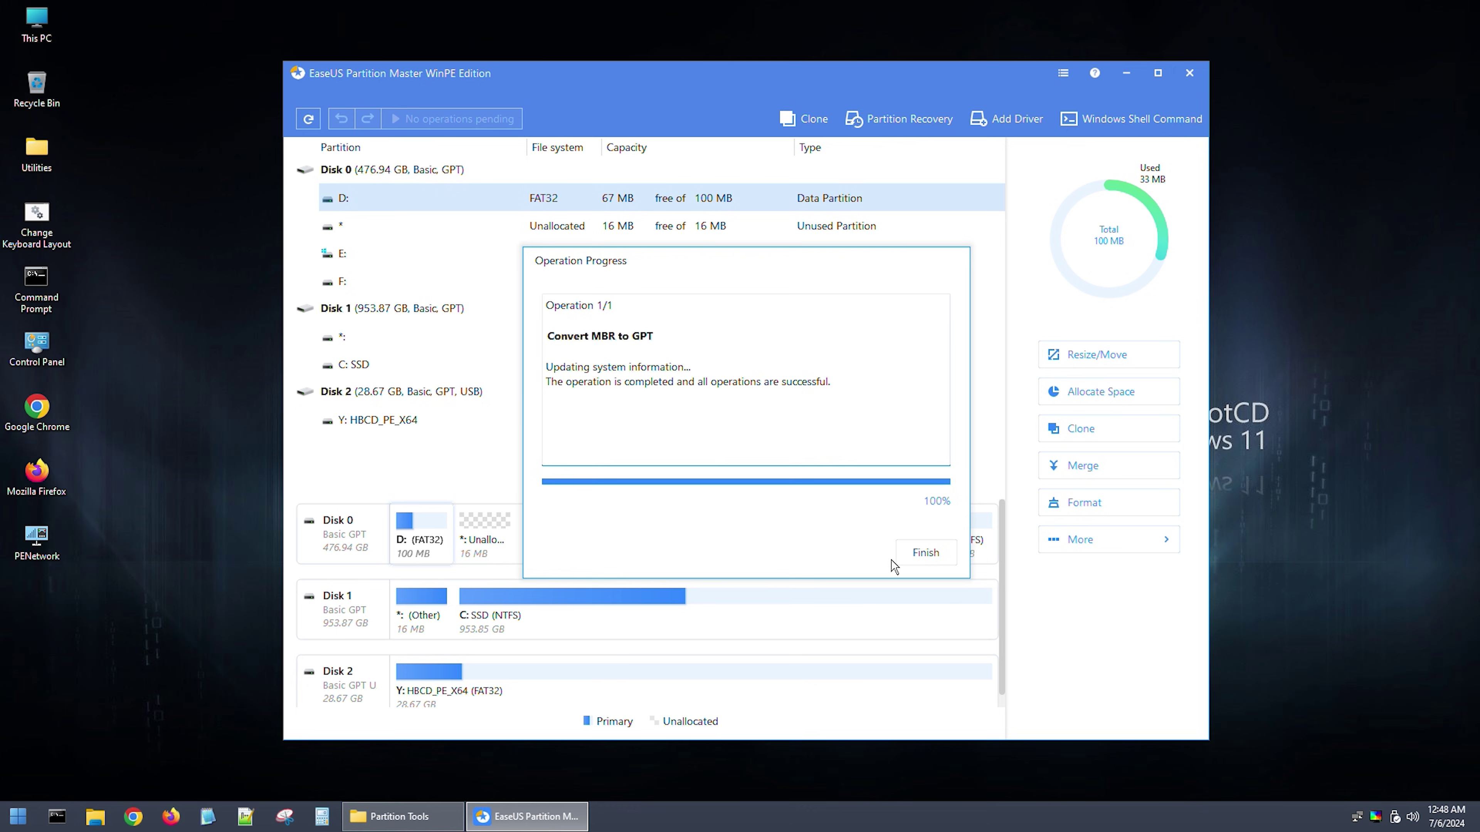
pyautogui.click(921, 560)
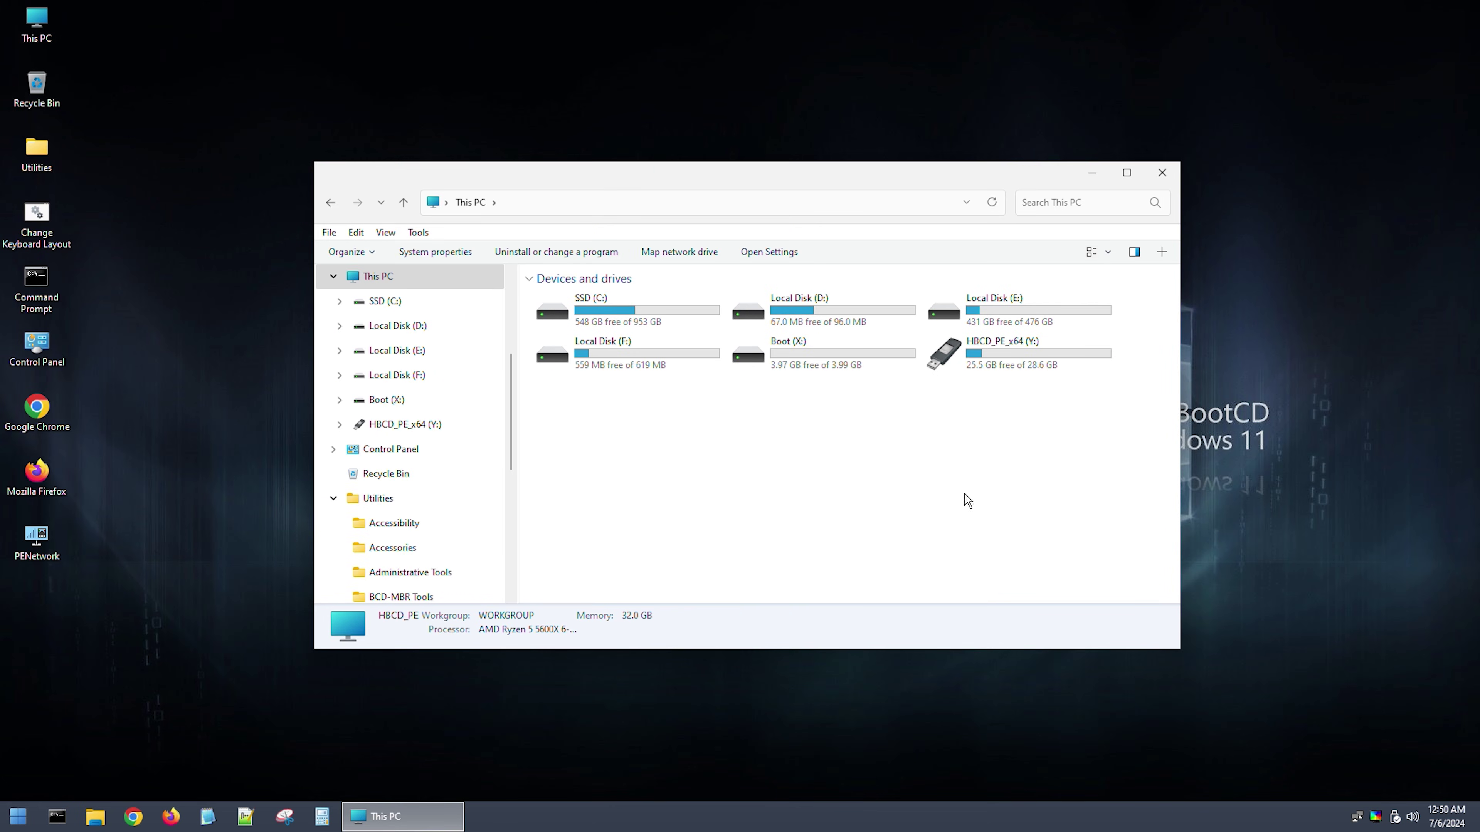
# Step: Permanently delete asdf.bat from E:\Users, accepting the system-file warning
pyautogui.doubleClick(1031, 315)
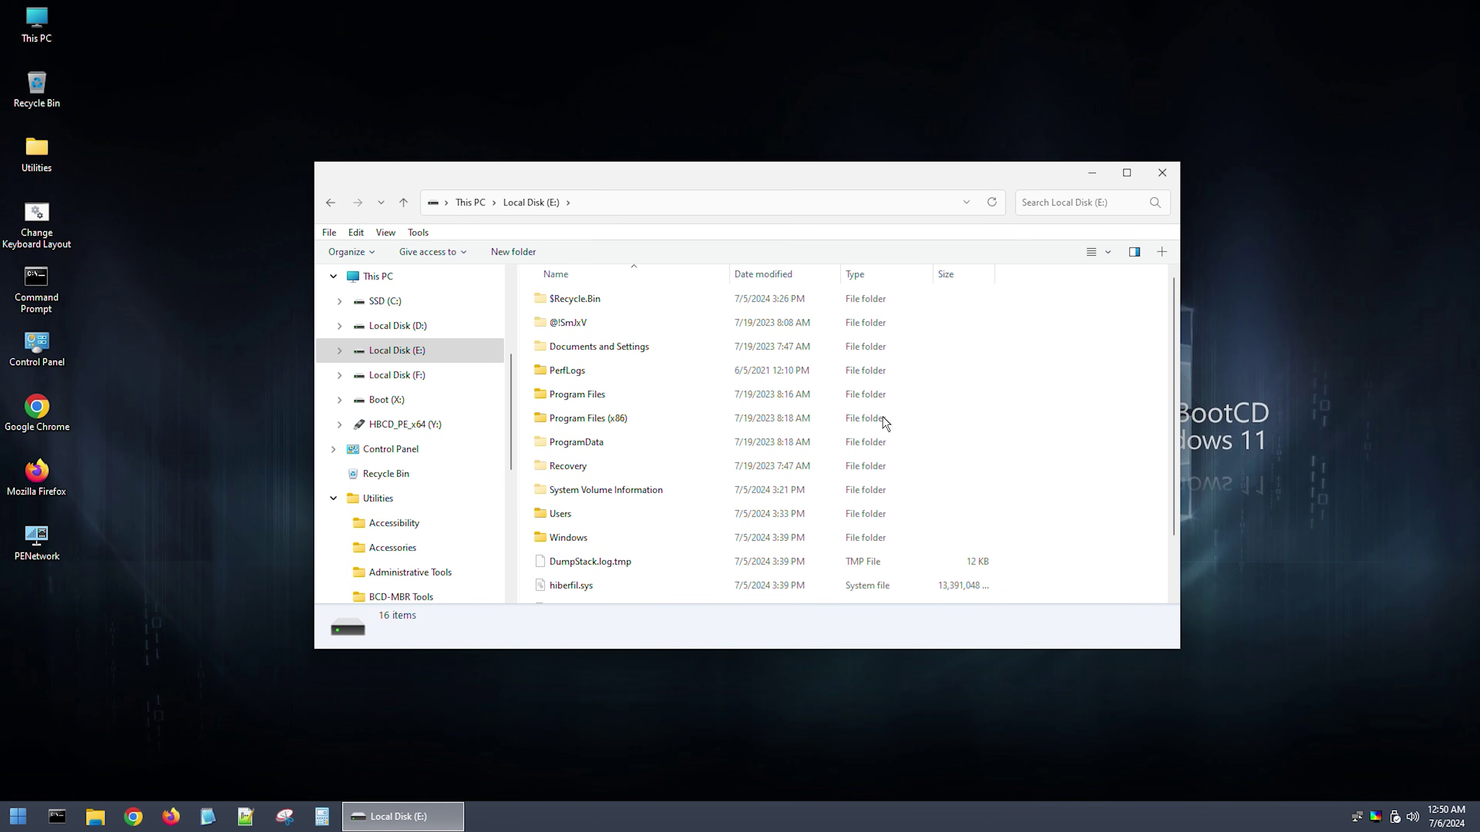
pyautogui.doubleClick(561, 514)
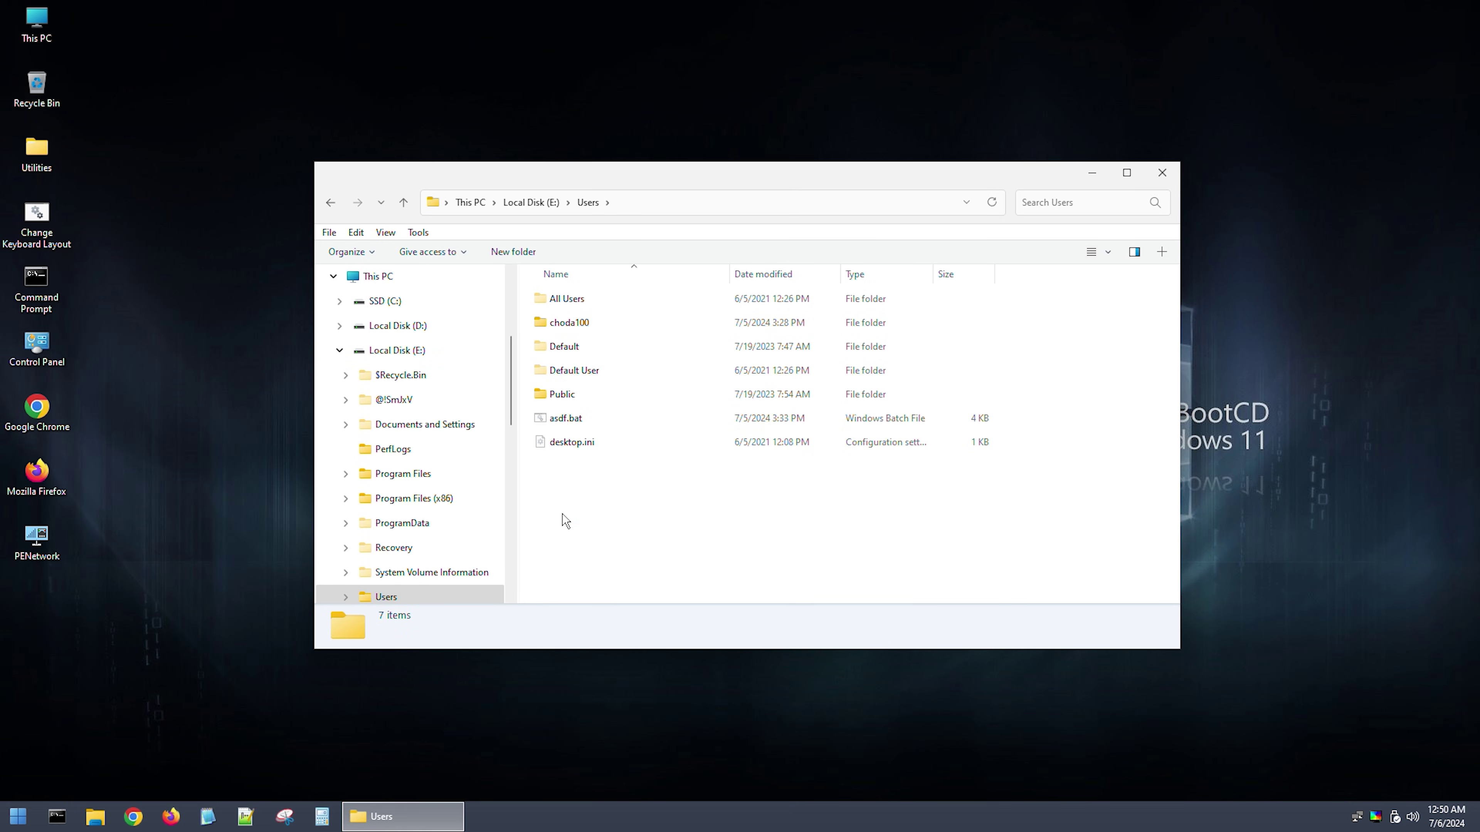
pyautogui.click(561, 429)
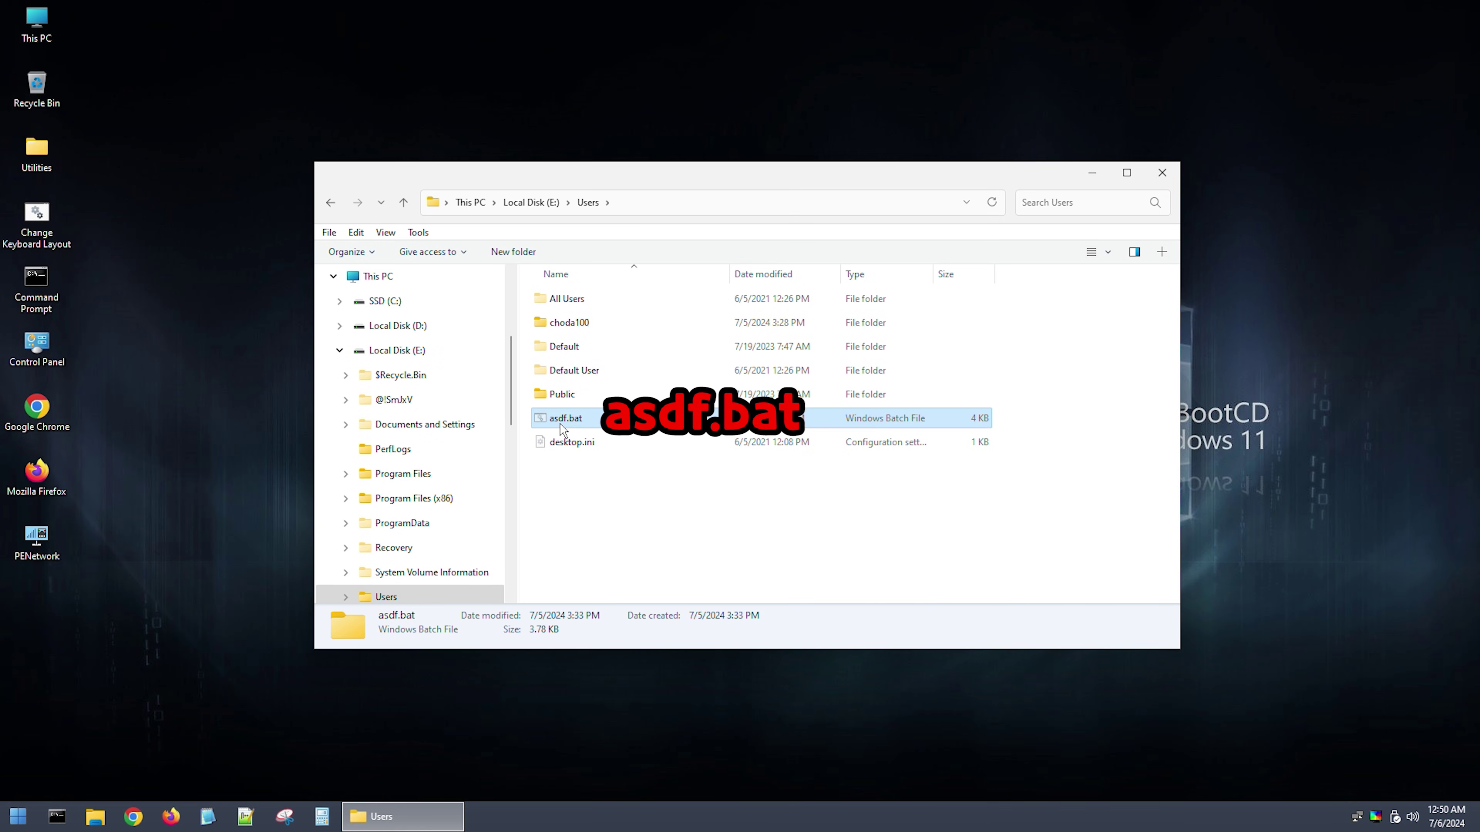
pyautogui.press('Delete')
pyautogui.press('Return')
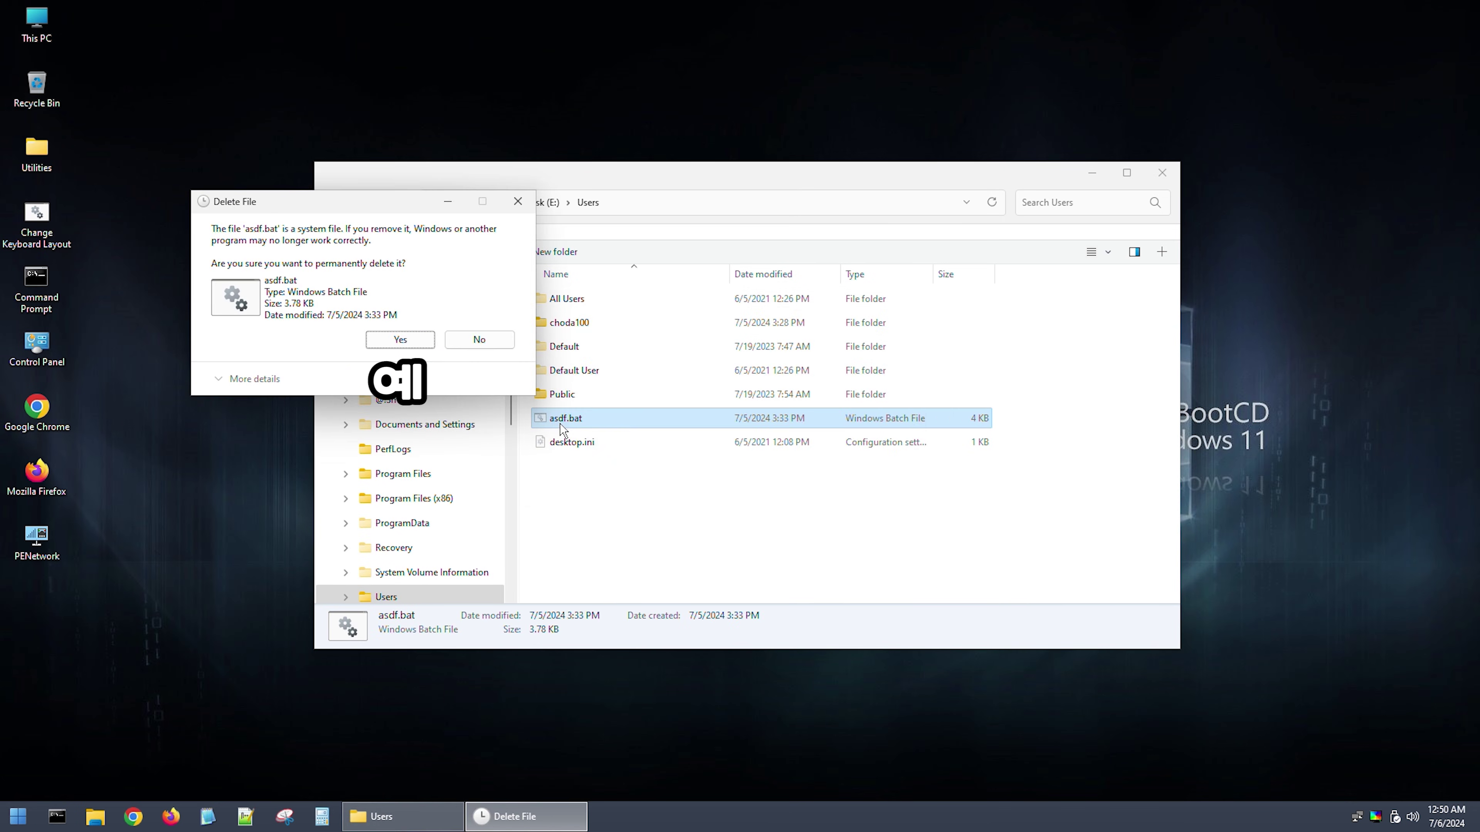
pyautogui.press('Return')
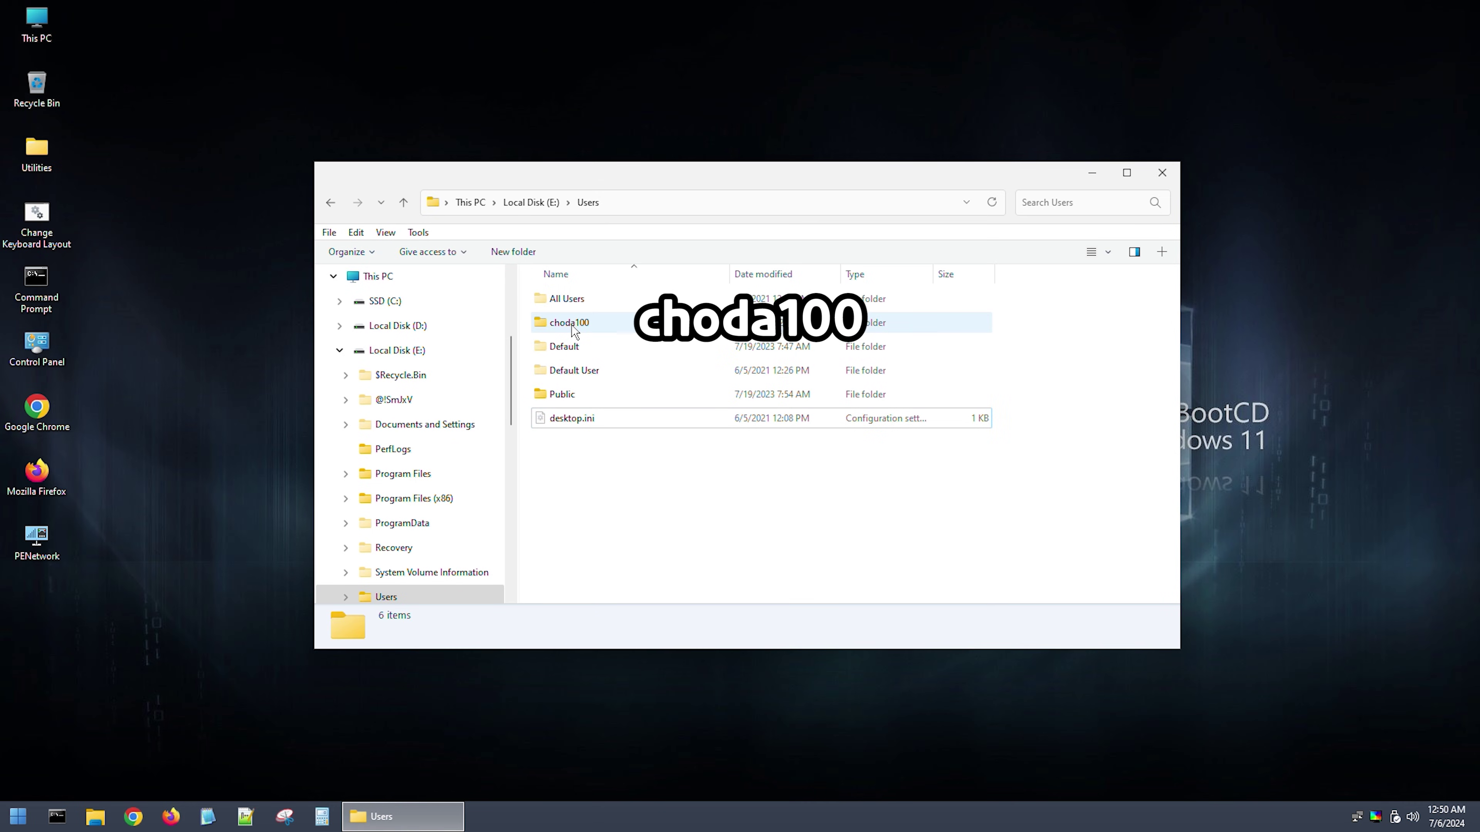
# Step: Permanently delete DEAD.bat and REGDEL.bat from the profile's AppData\Roaming folder
pyautogui.doubleClick(575, 331)
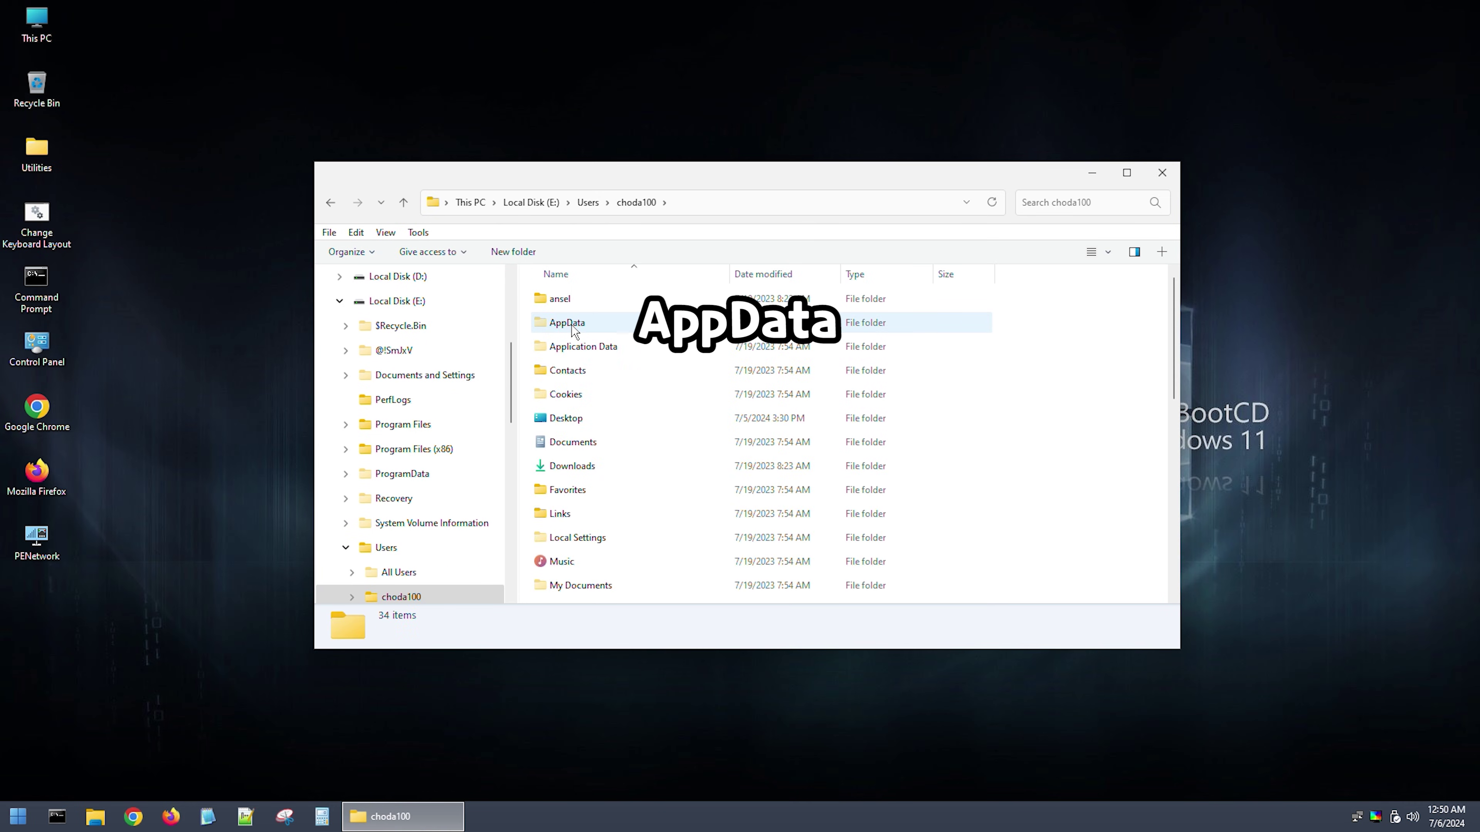
pyautogui.doubleClick(575, 331)
pyautogui.click(568, 351)
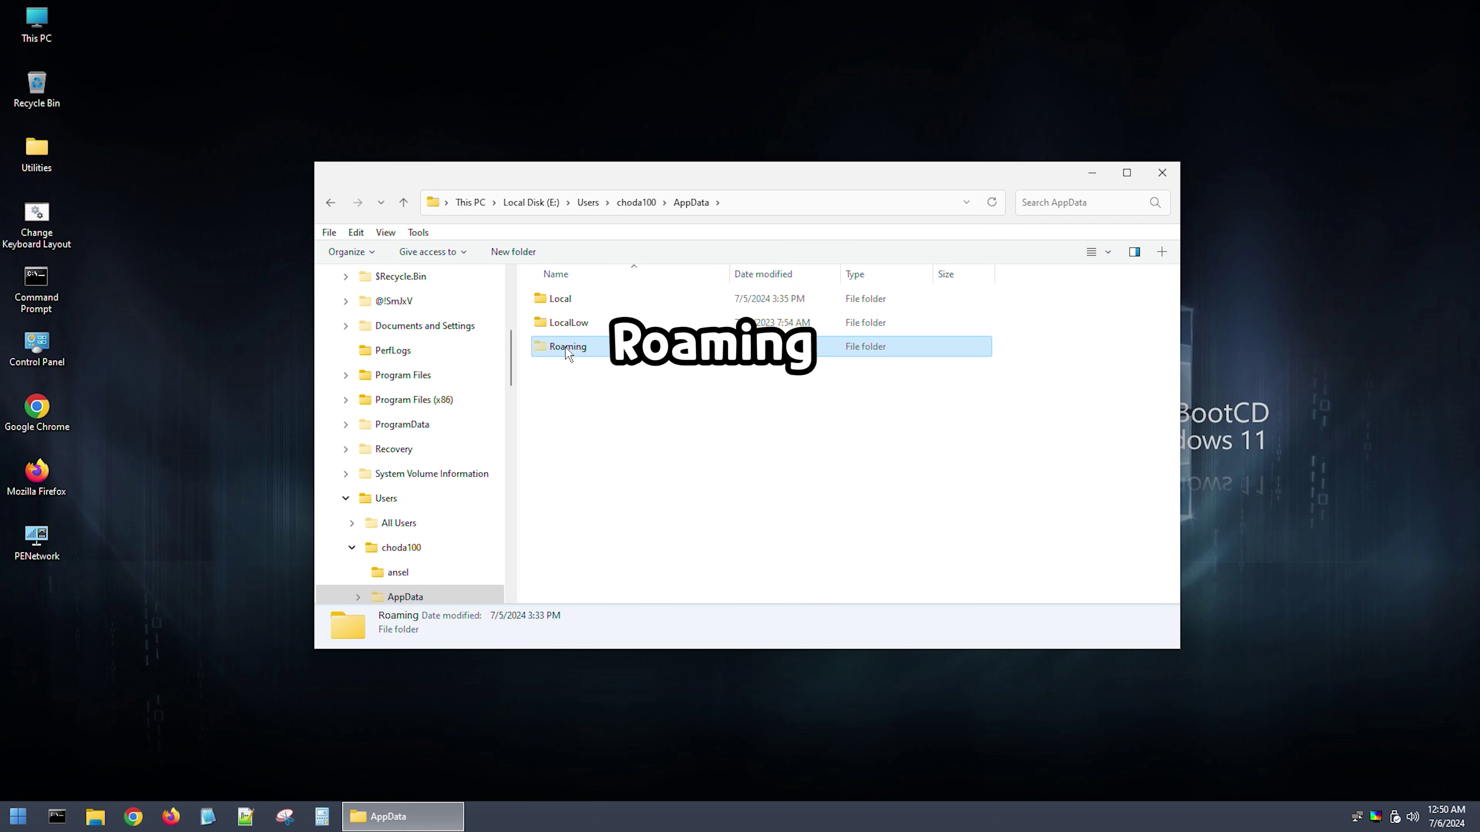
pyautogui.doubleClick(568, 347)
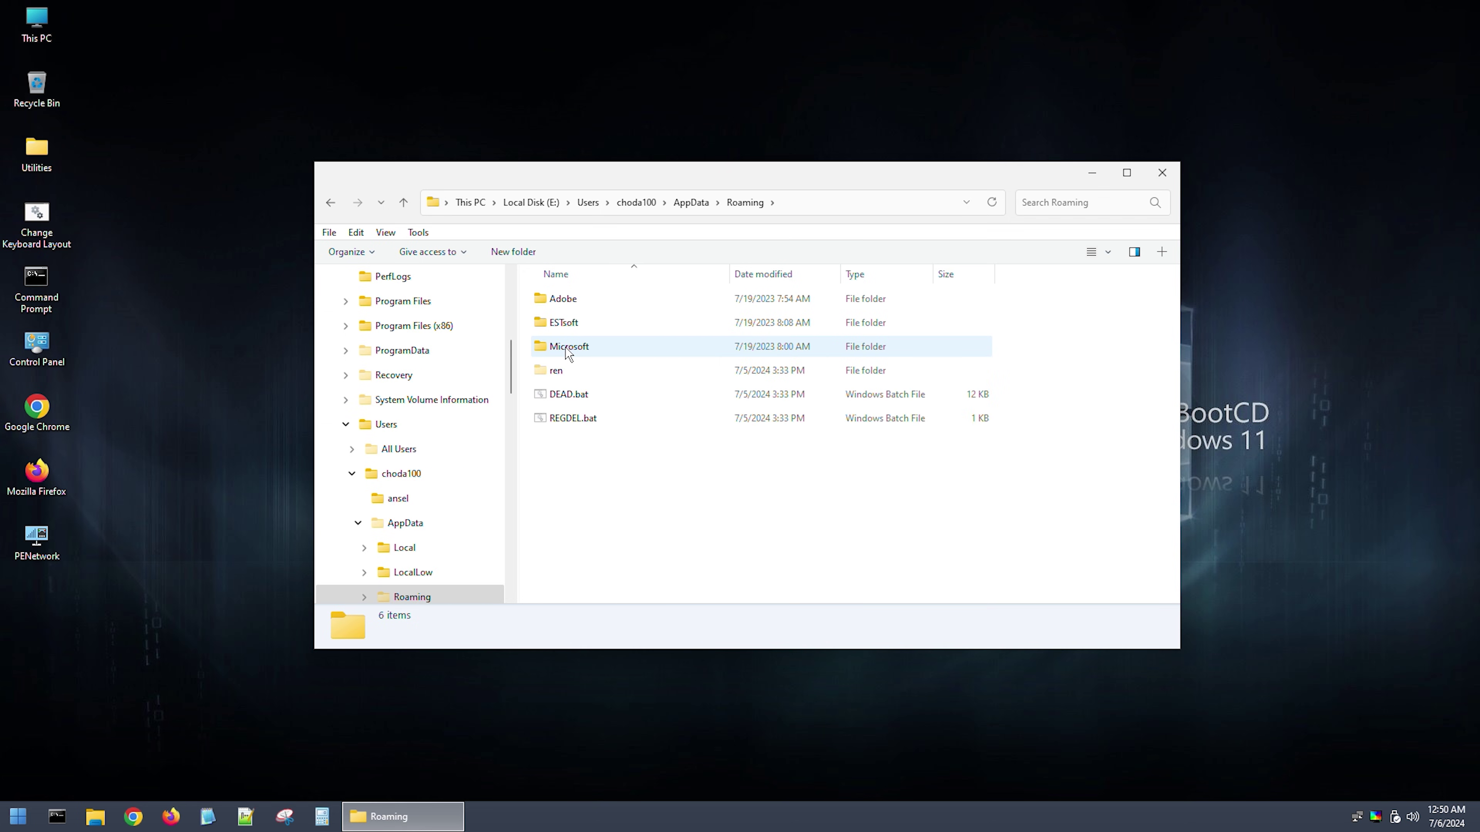
pyautogui.click(564, 402)
pyautogui.keyDown('shift'); pyautogui.click(563, 418); pyautogui.keyUp('shift')
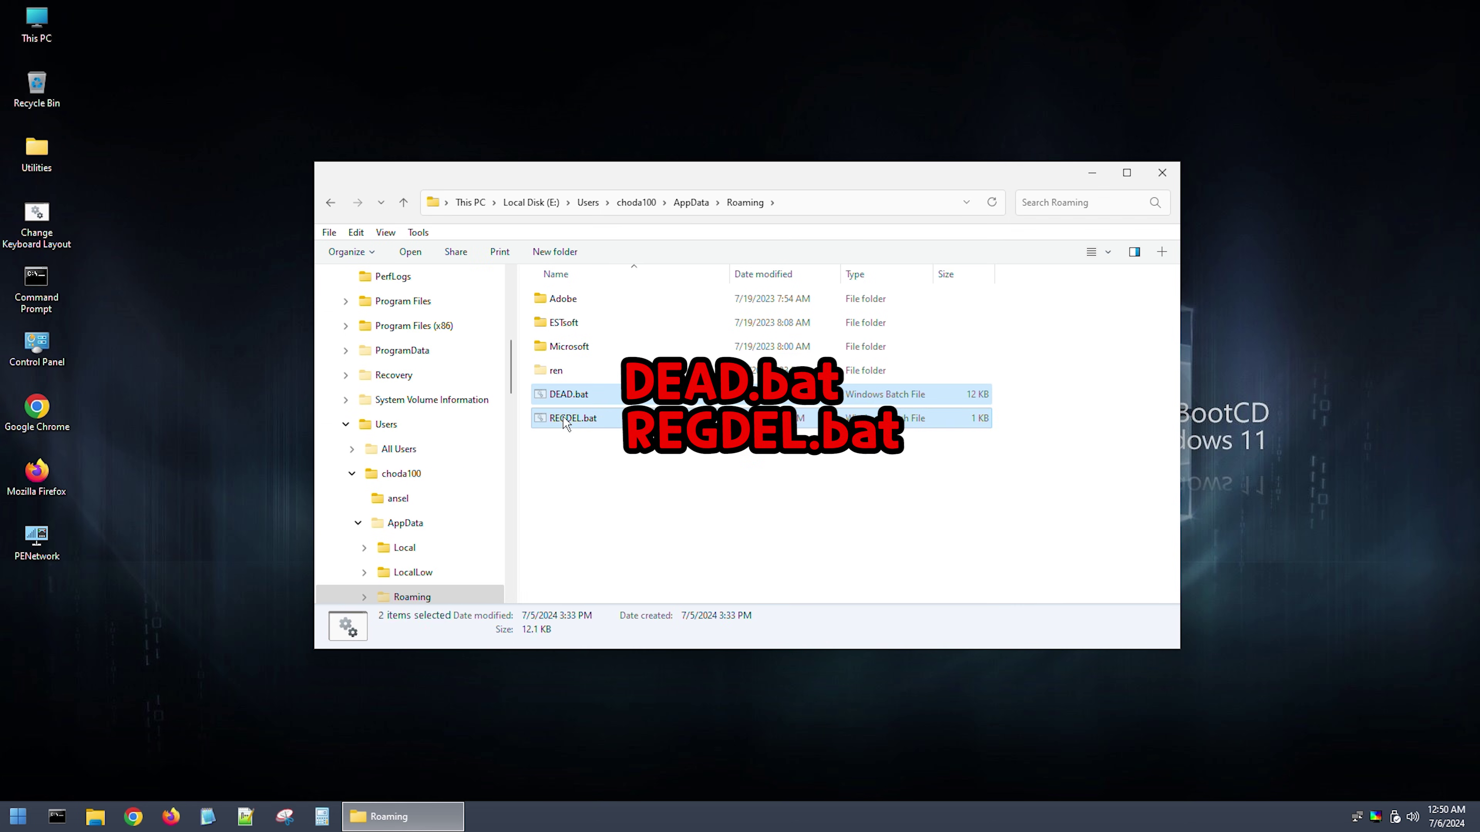
pyautogui.hotkey('shift', 'Delete')
pyautogui.press('Return')
pyautogui.hotkey('alt', 'y')
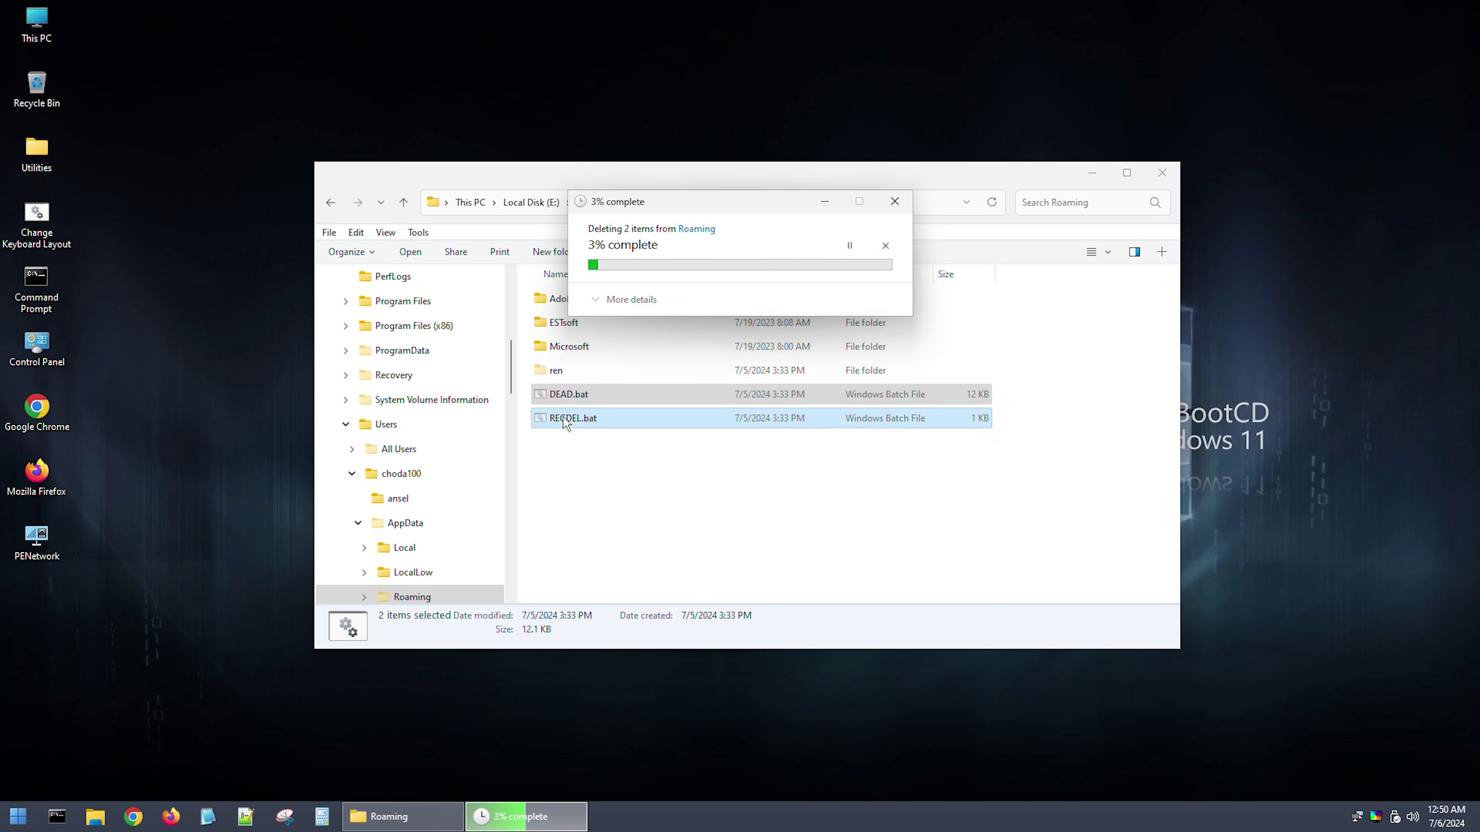
pyautogui.hotkey('alt', 'y')
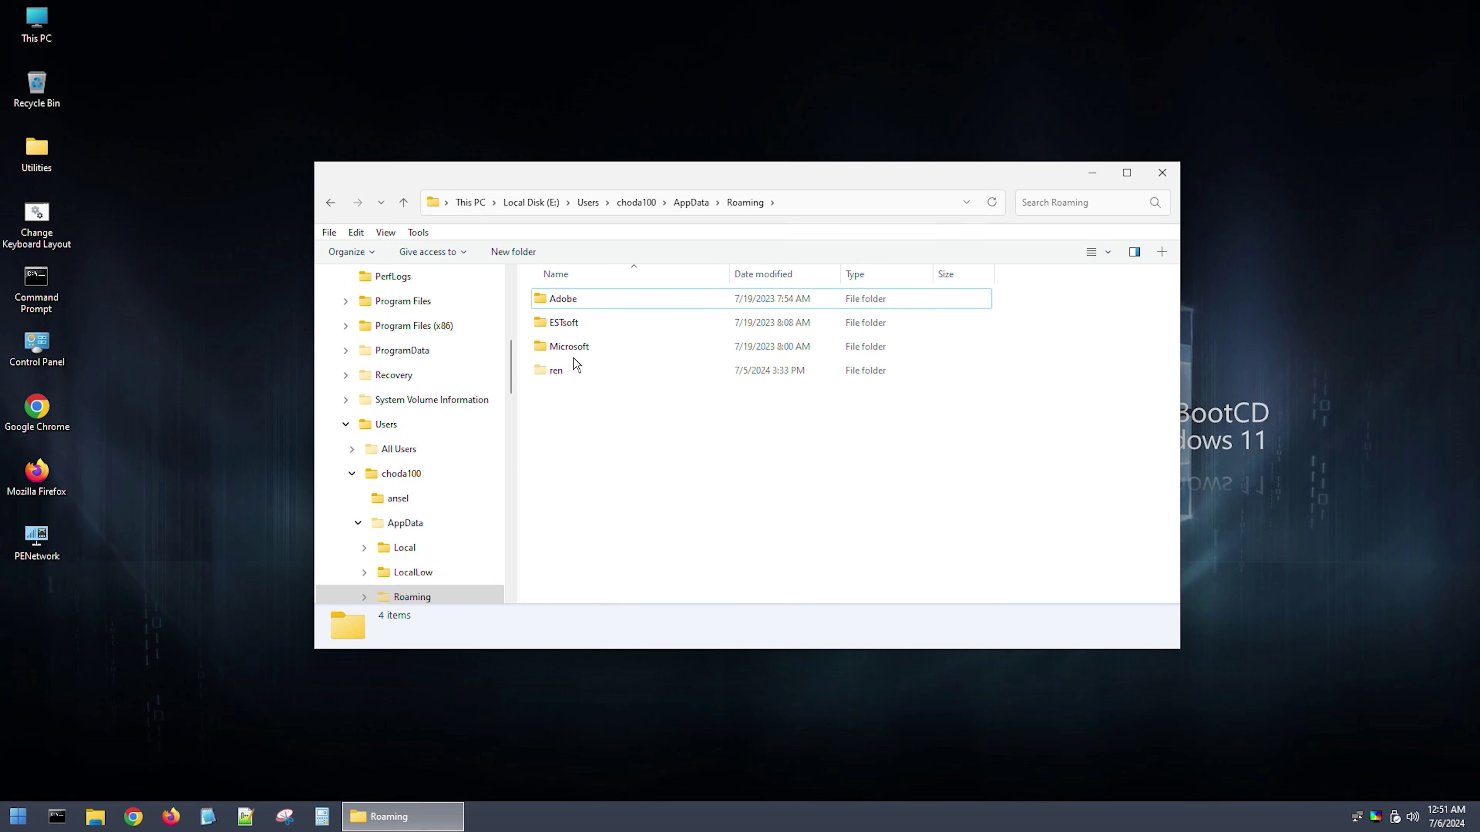
# Step: Navigate into Roaming's Microsoft\Windows\Start Menu folder
pyautogui.doubleClick(575, 353)
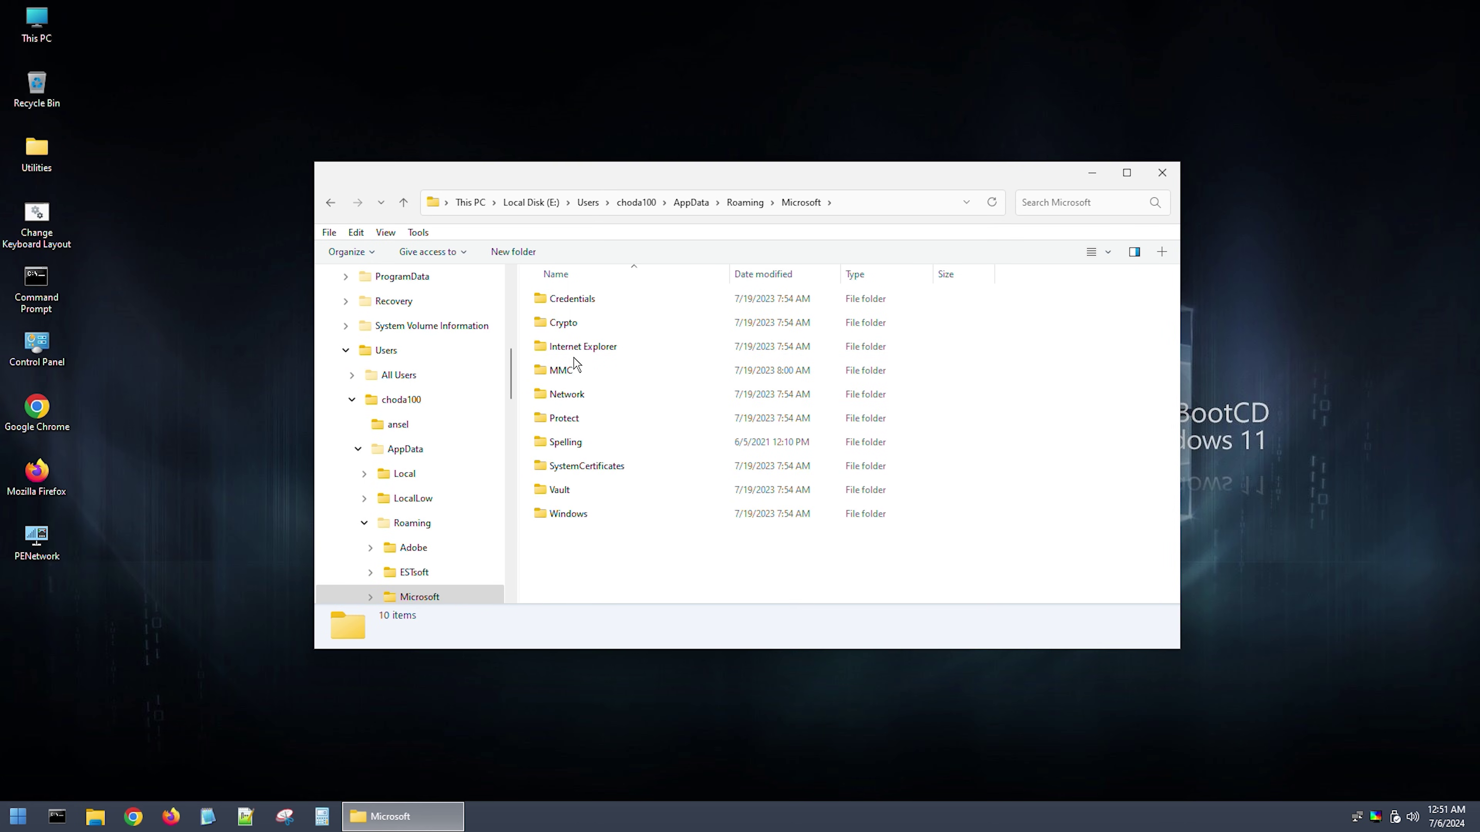
pyautogui.doubleClick(564, 521)
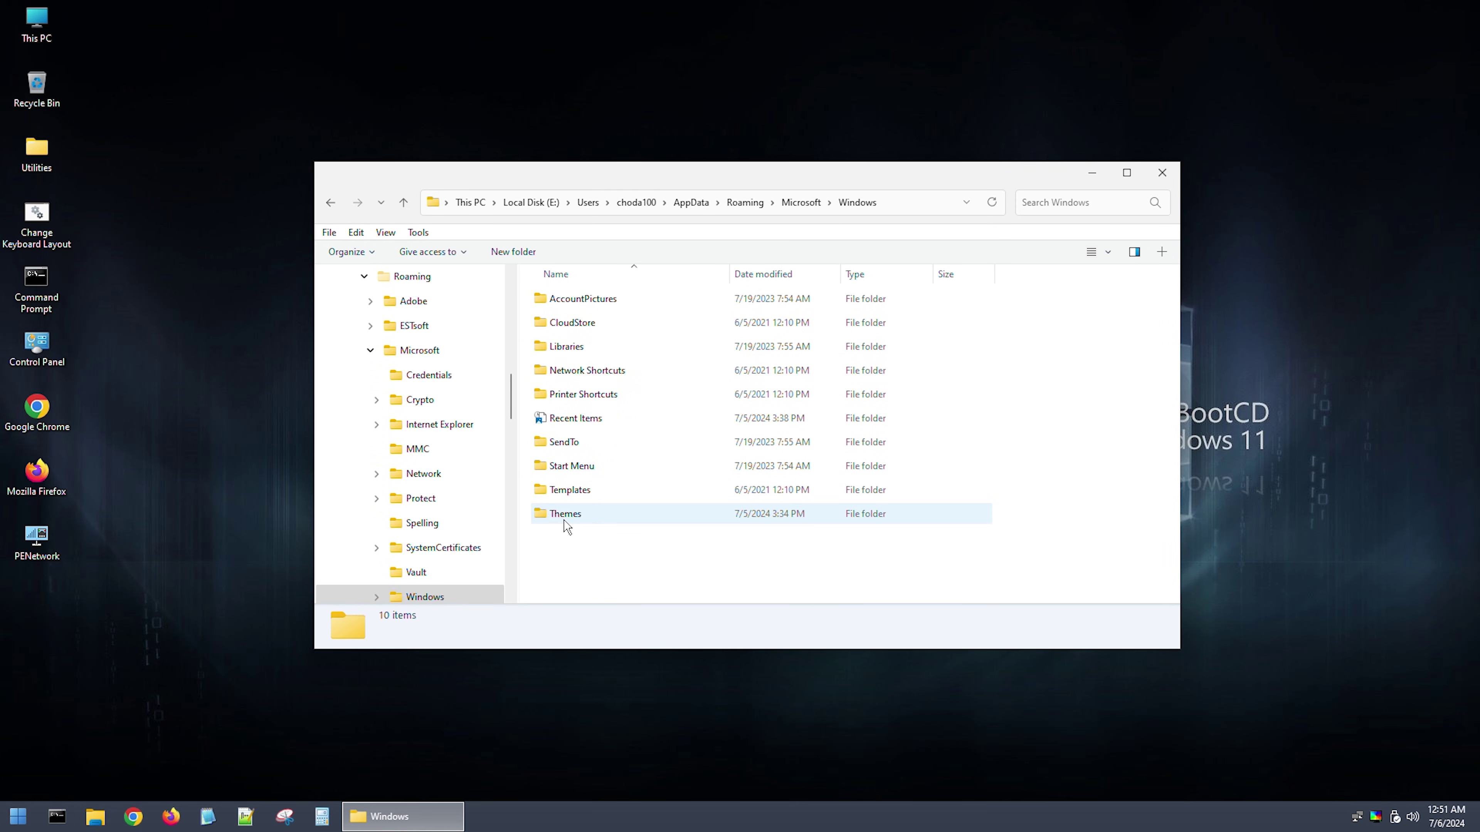
pyautogui.doubleClick(577, 470)
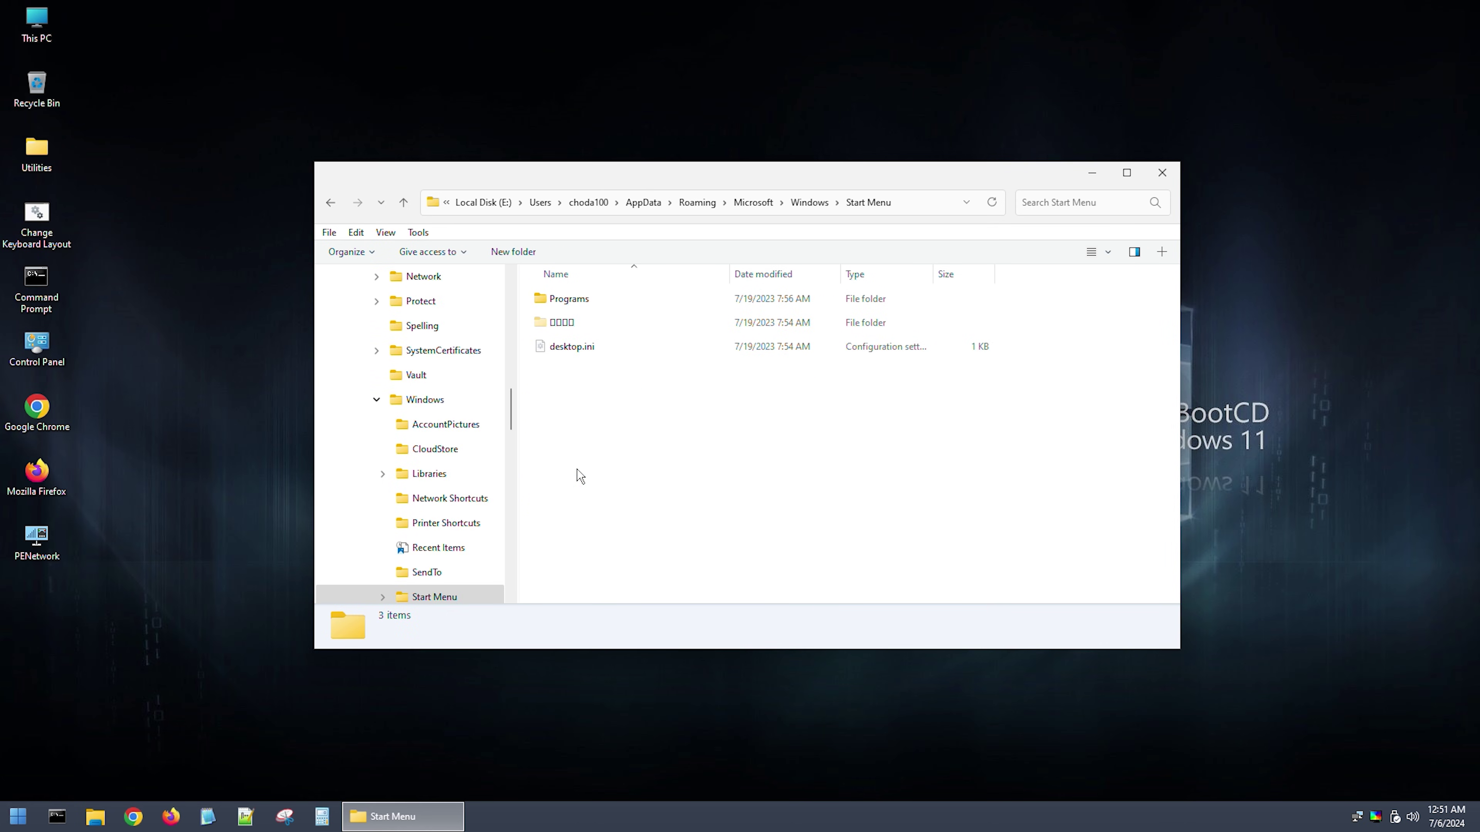
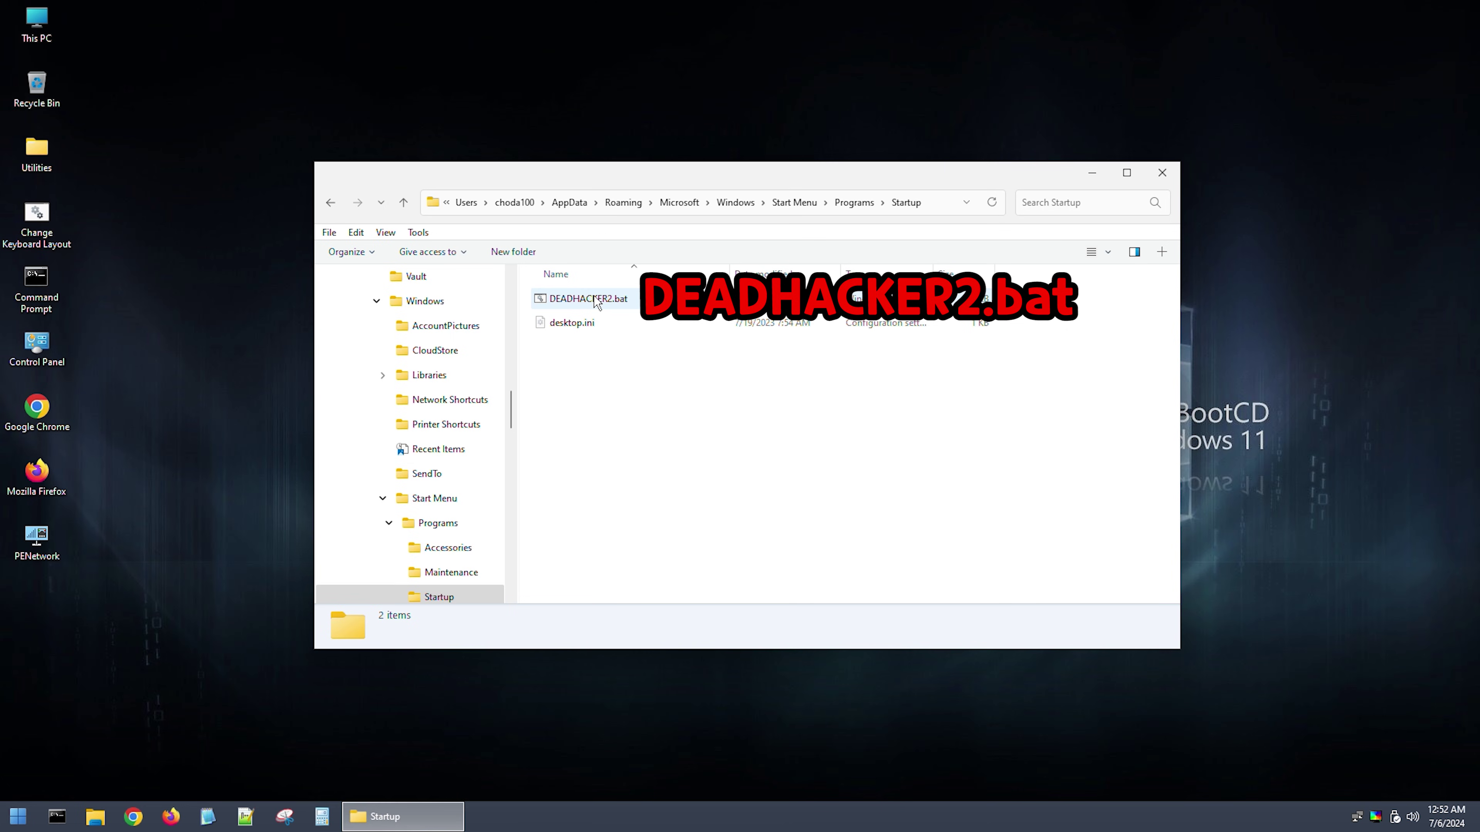
# Step: Permanently delete the malicious DEADHACKER2.bat from the Startup folder
pyautogui.click(596, 299)
pyautogui.press('Delete')
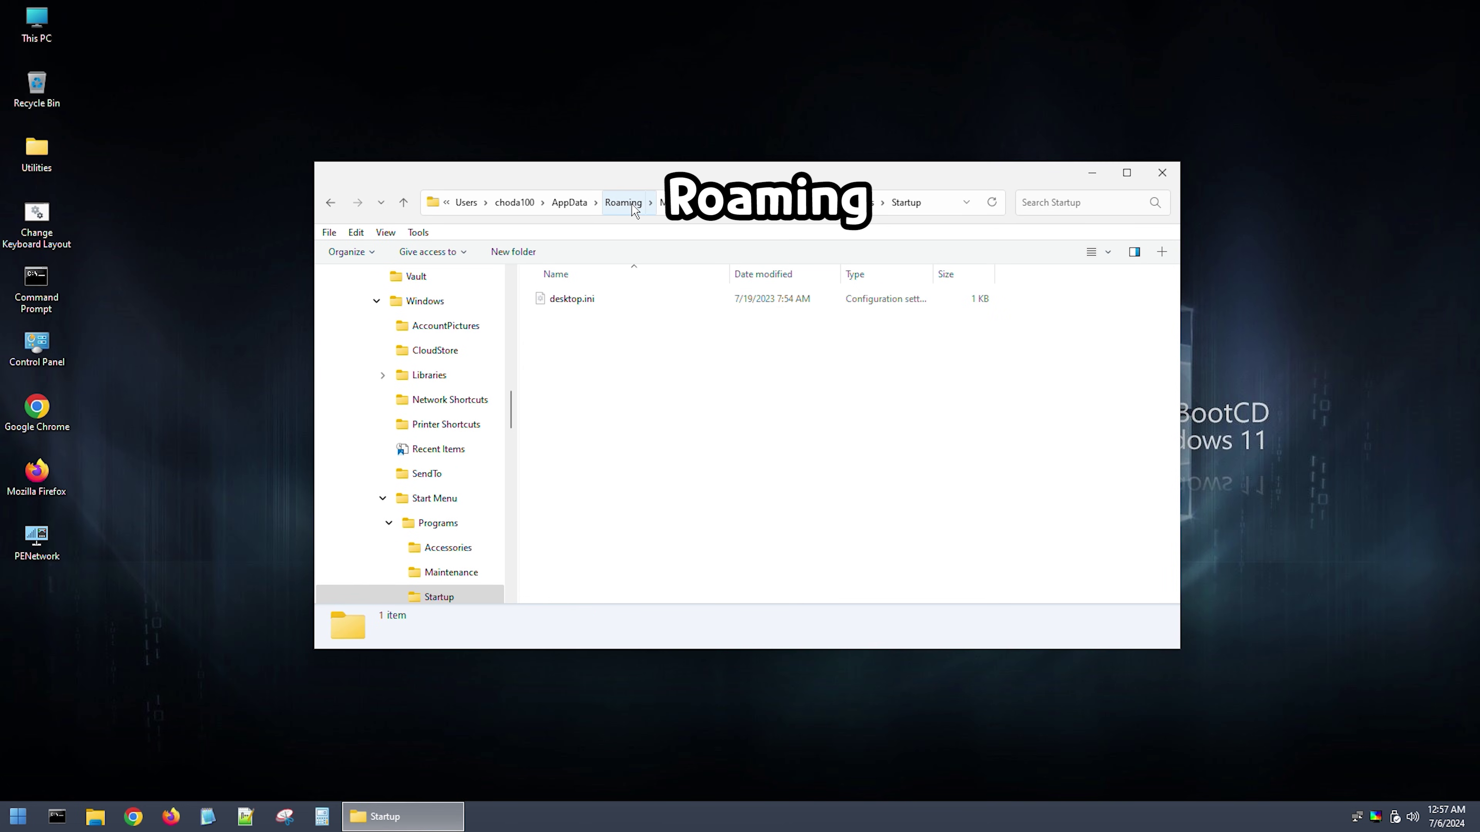
pyautogui.click(623, 203)
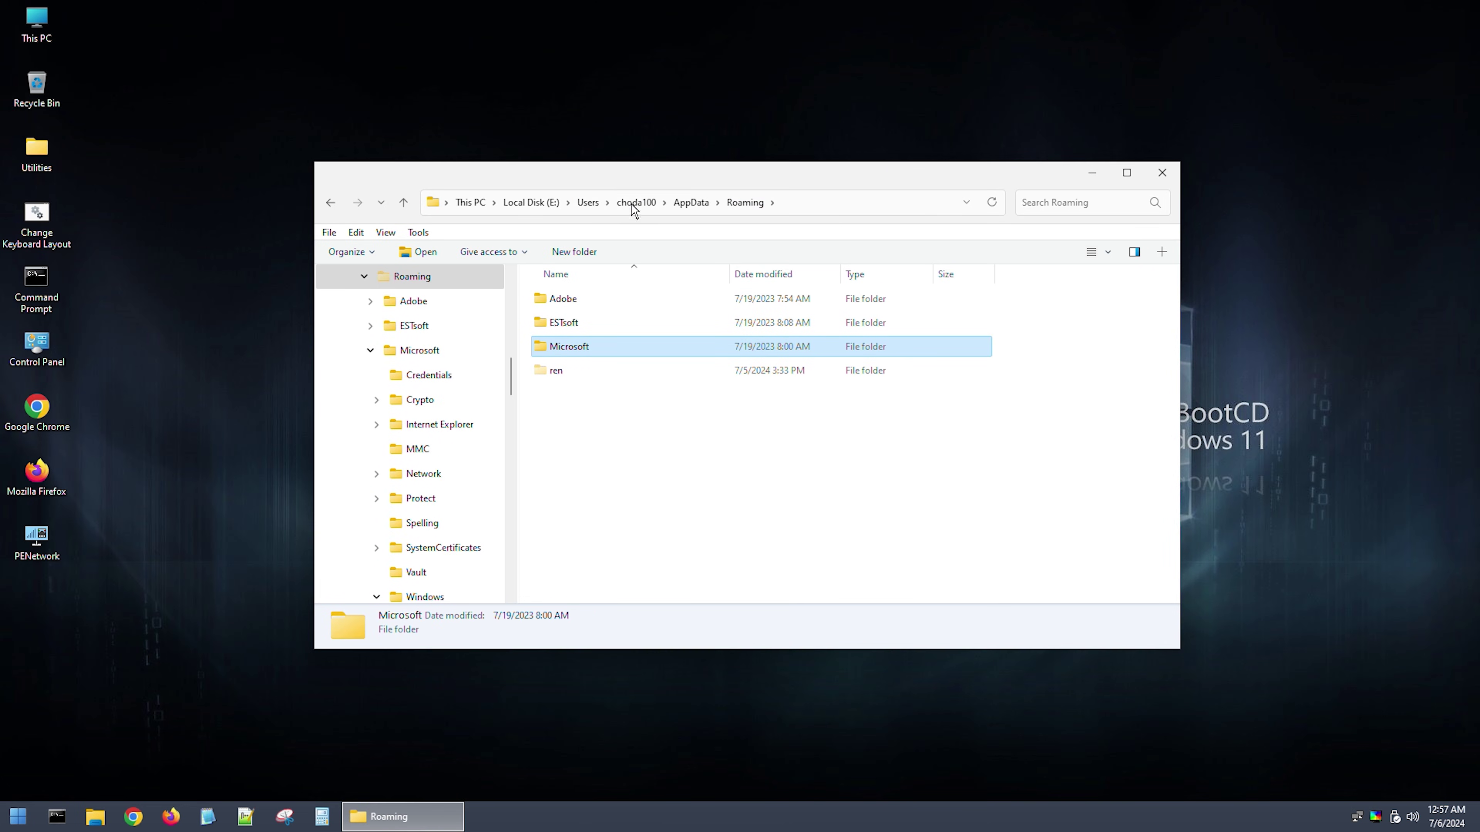
# Step: In Roaming\ren, permanently delete all 62 files except virusclear.bat
pyautogui.doubleClick(565, 376)
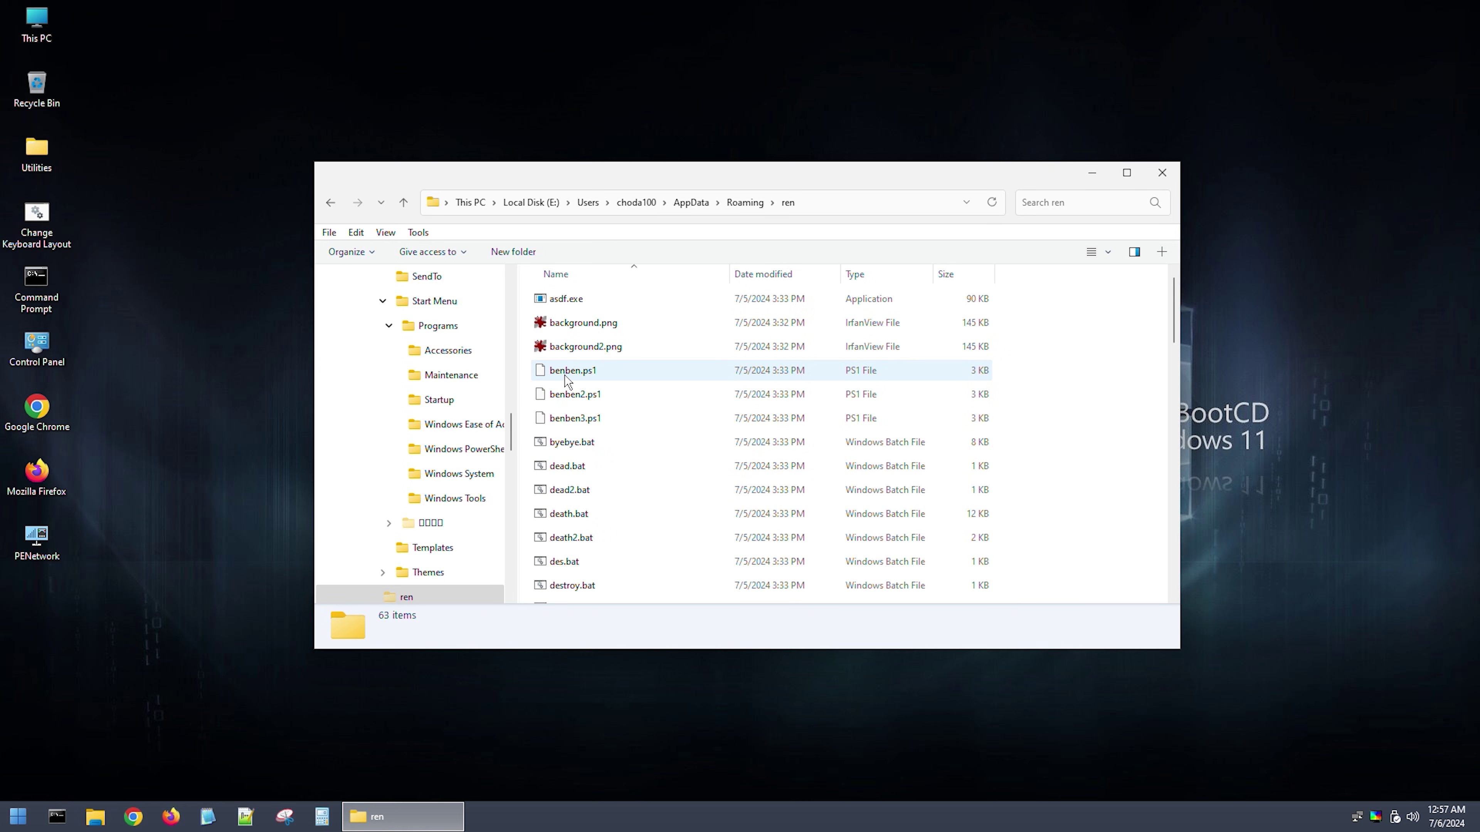
pyautogui.hotkey('ctrl', 'a')
pyautogui.scroll(-16, 563, 377)
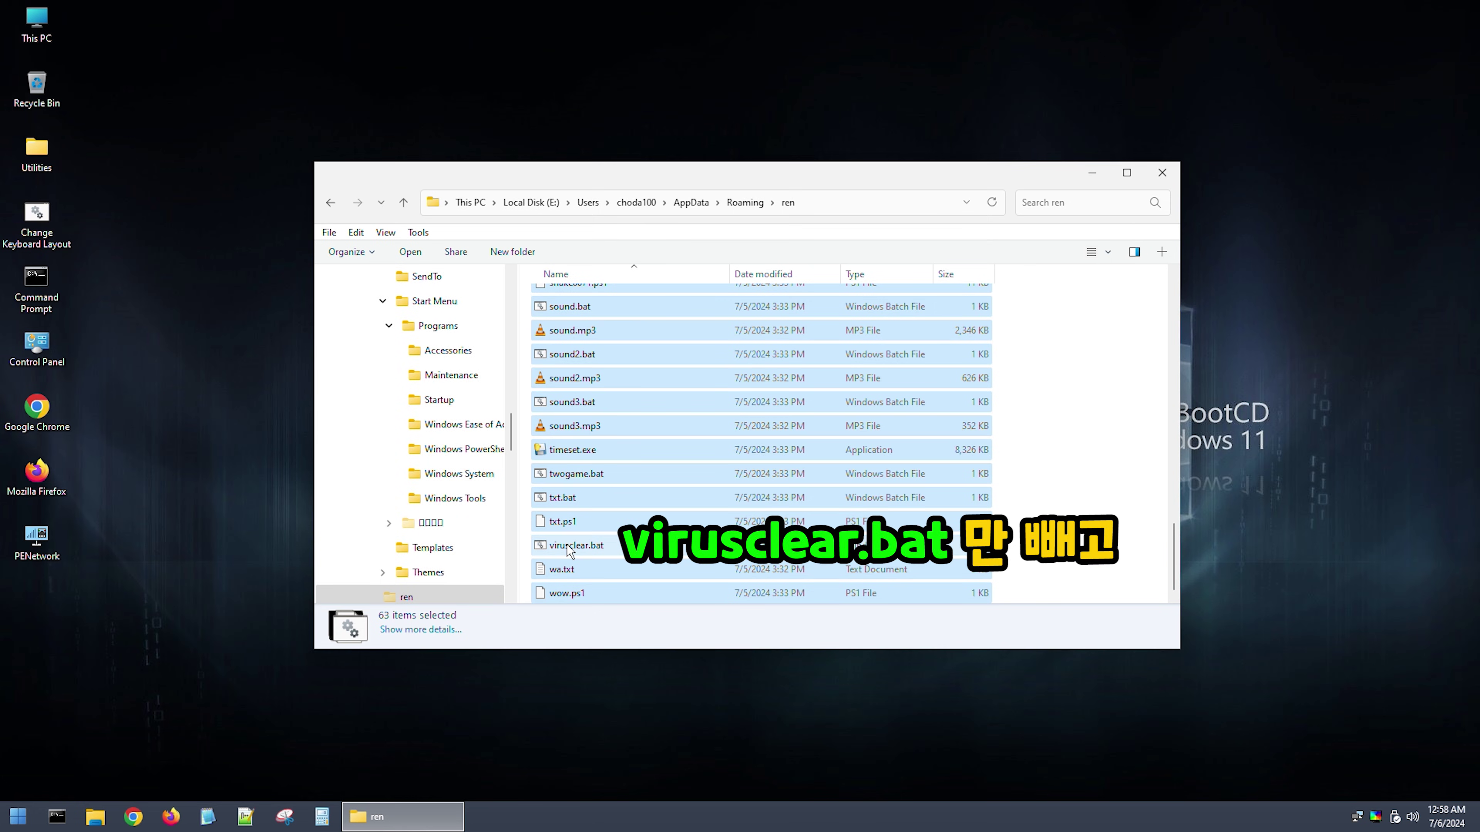
pyautogui.keyDown('ctrl'); pyautogui.click(567, 547); pyautogui.keyUp('ctrl')
pyautogui.hotkey('shift', 'Delete')
pyautogui.press('Return')
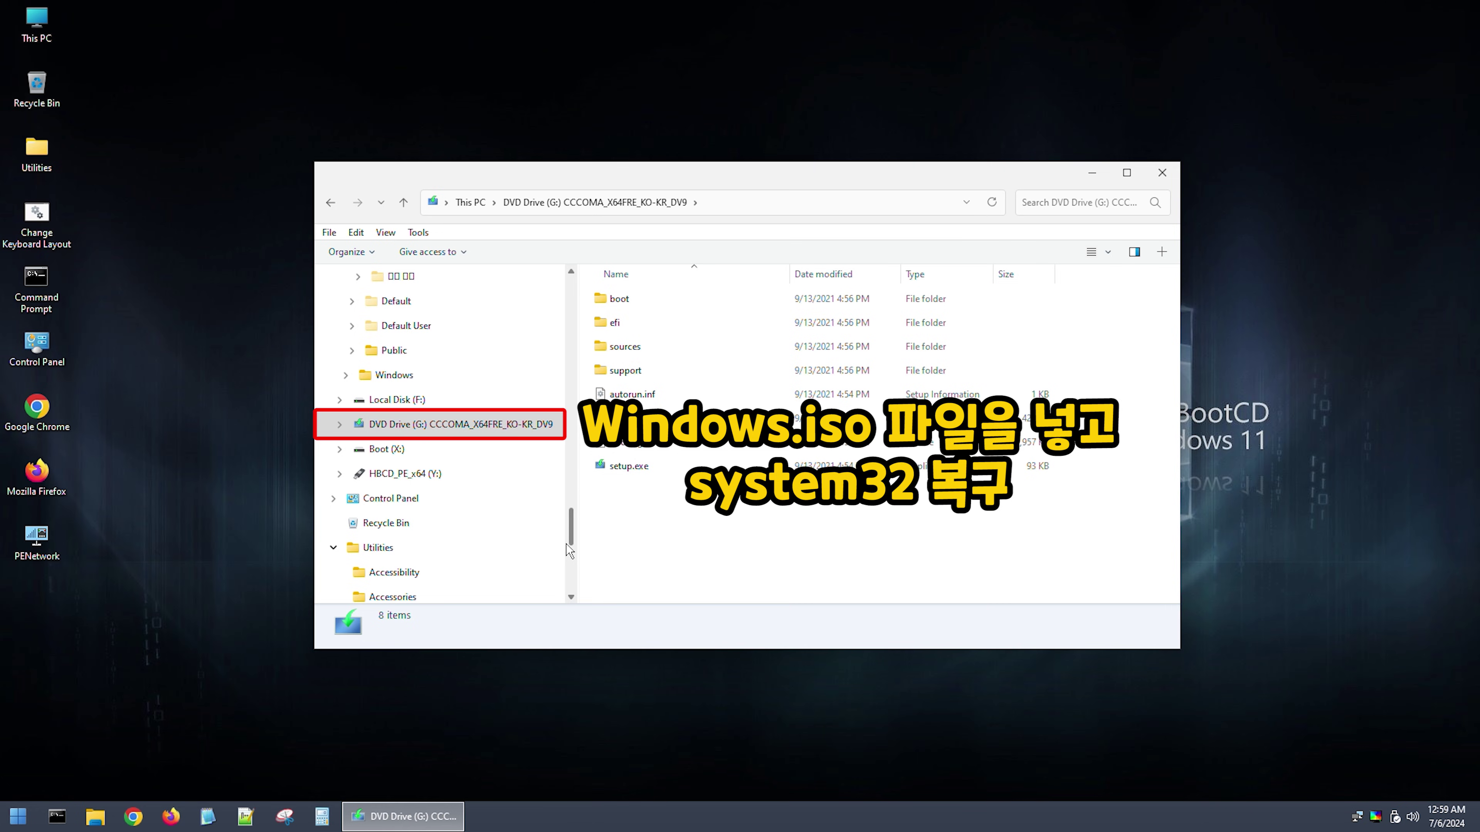
# Step: Open install.wim image 3 (Windows 11 Pro) in 7-Zip at Windows\System32 and select all items except config
pyautogui.doubleClick(647, 351)
pyautogui.write('install')
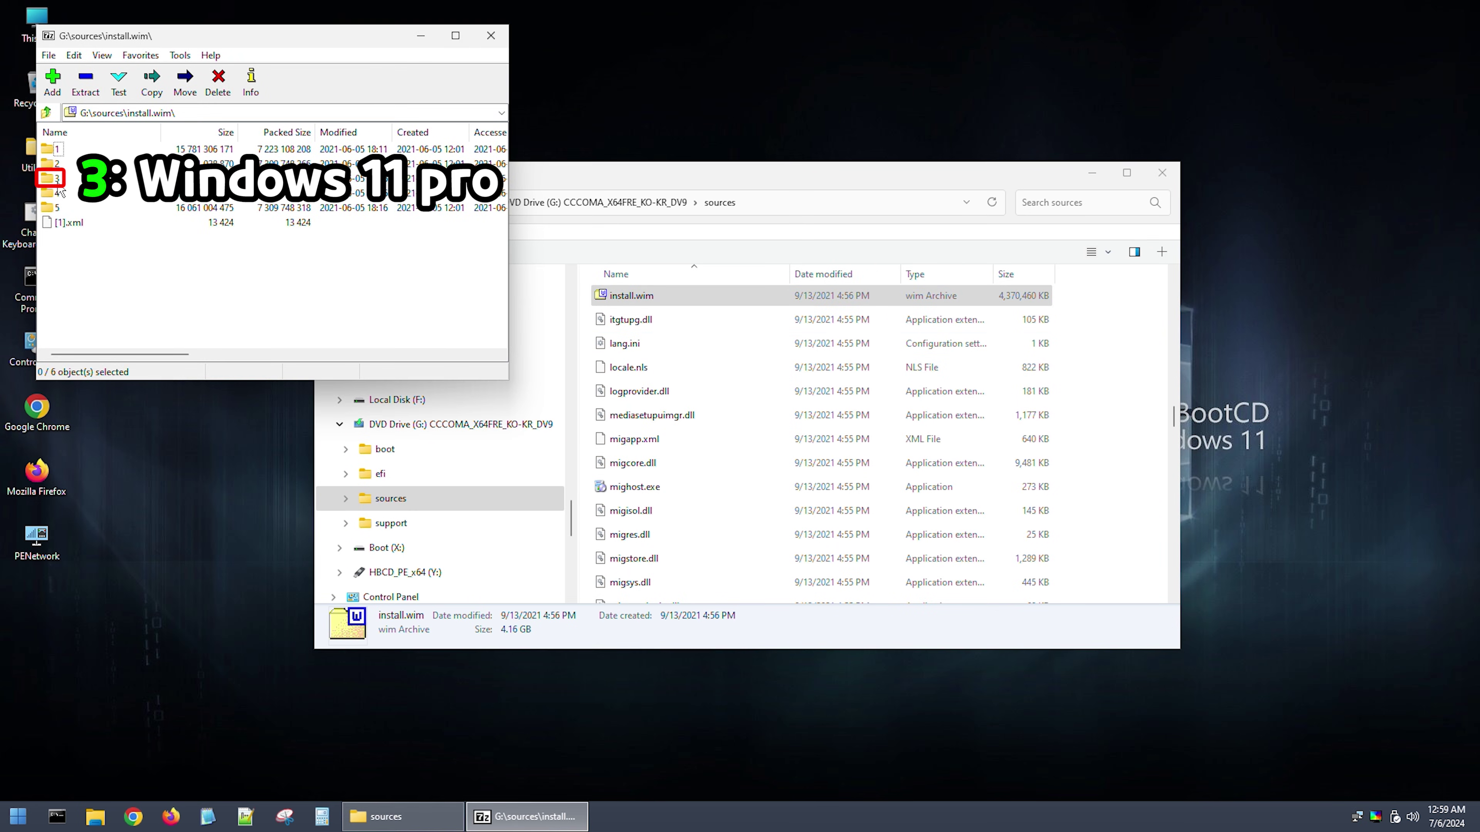
pyautogui.doubleClick(56, 178)
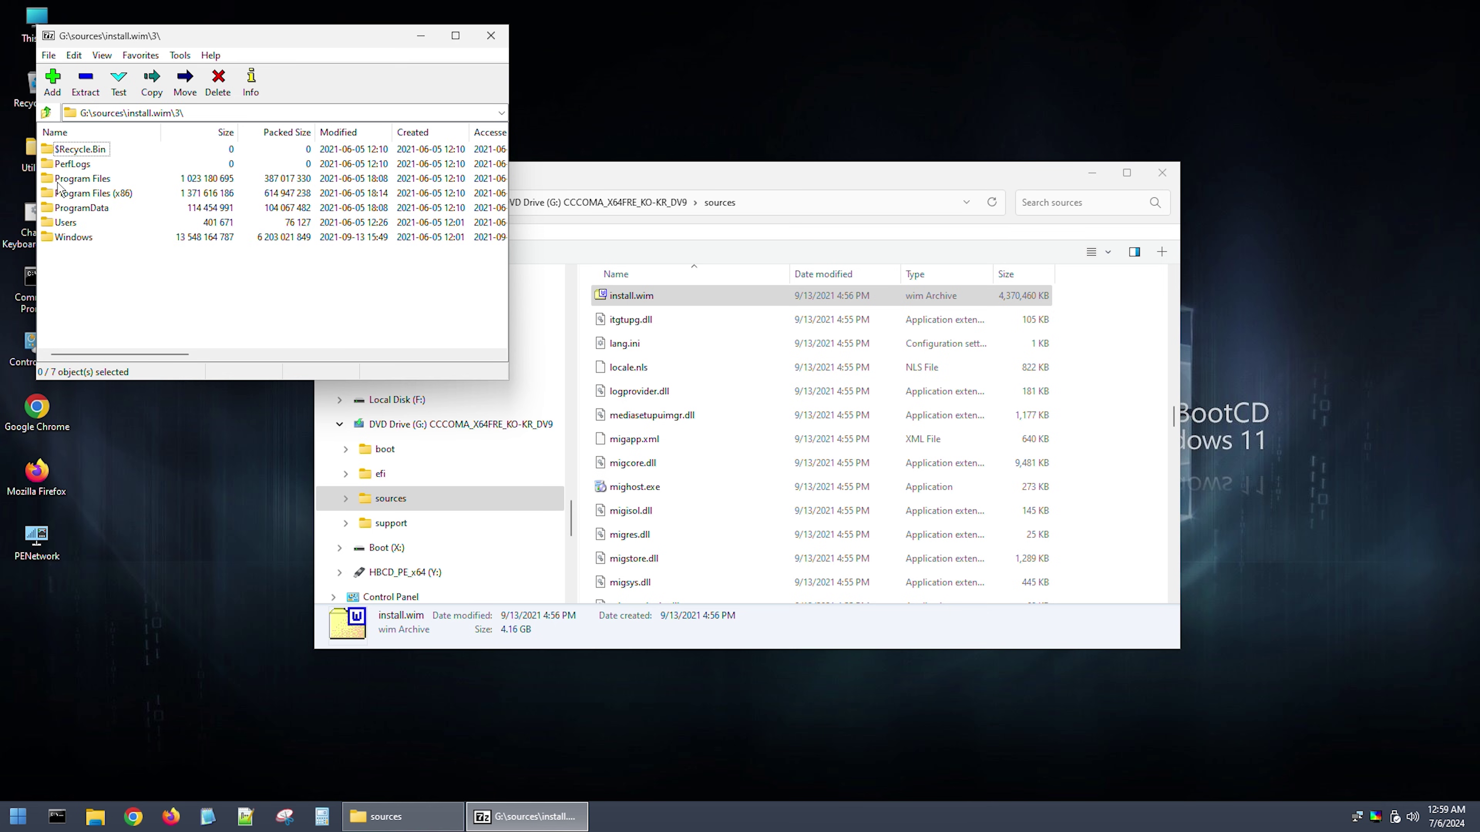
pyautogui.doubleClick(73, 236)
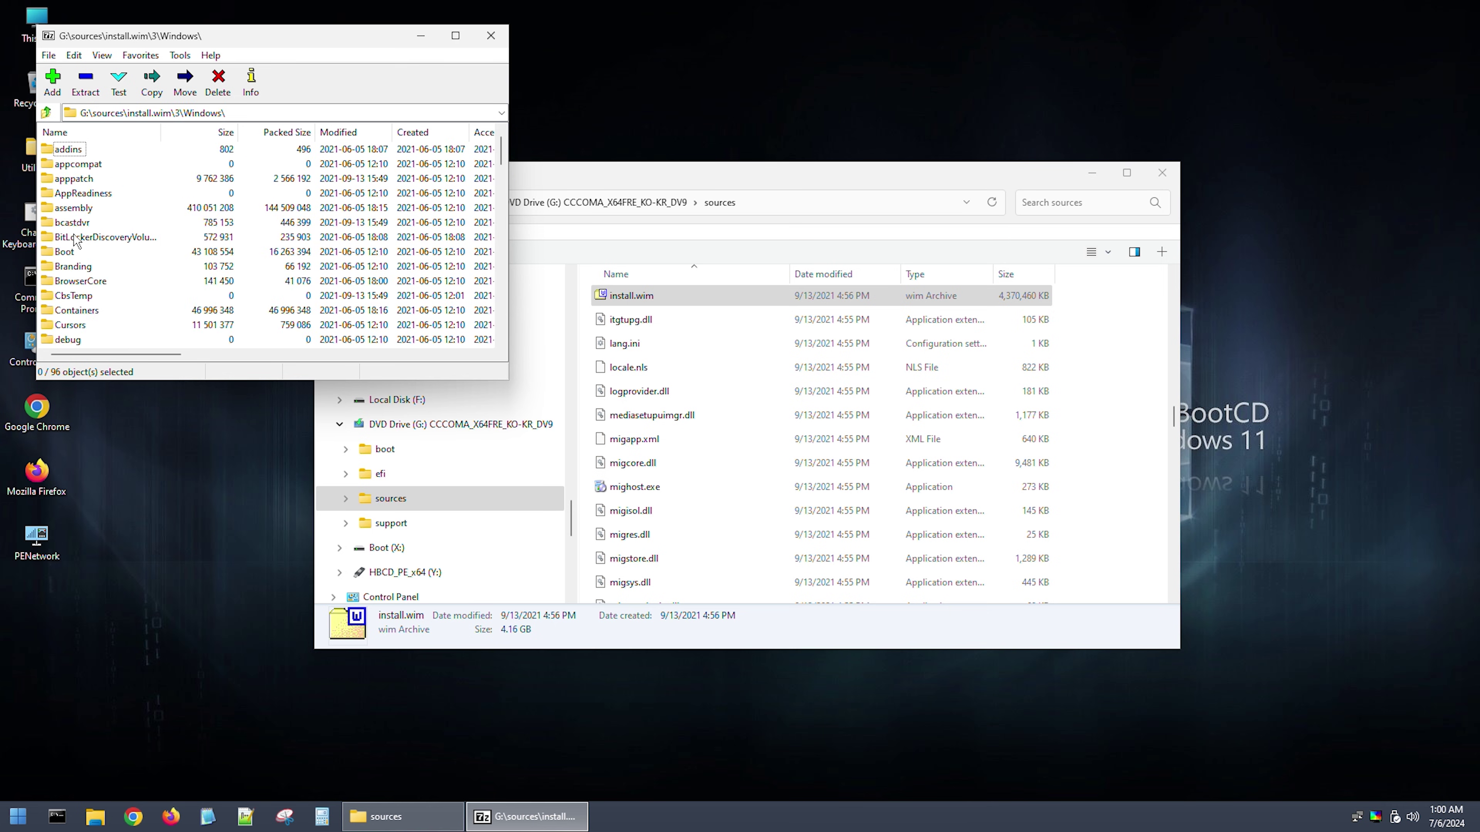
pyautogui.write('sy')
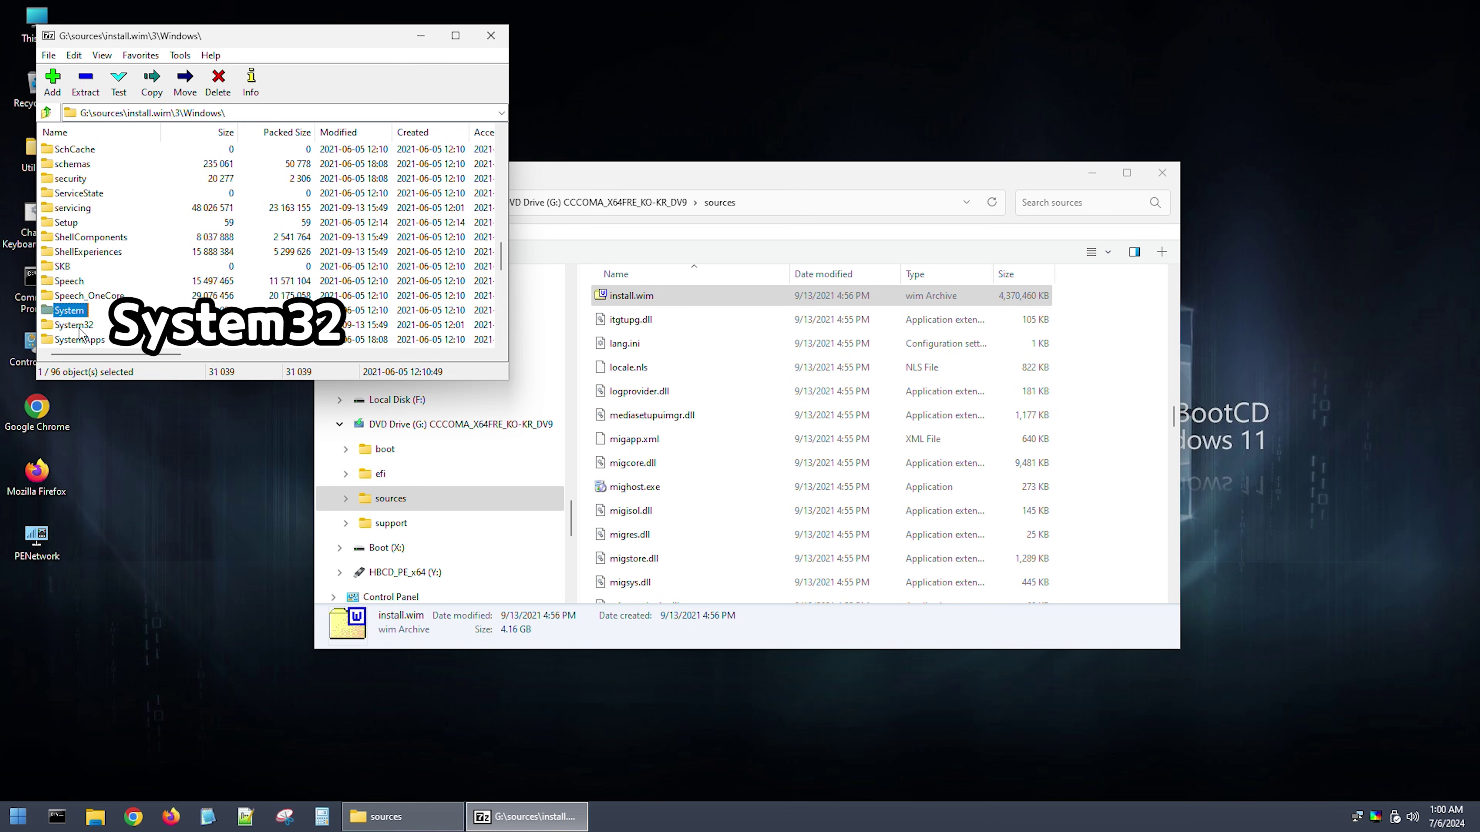
pyautogui.doubleClick(74, 325)
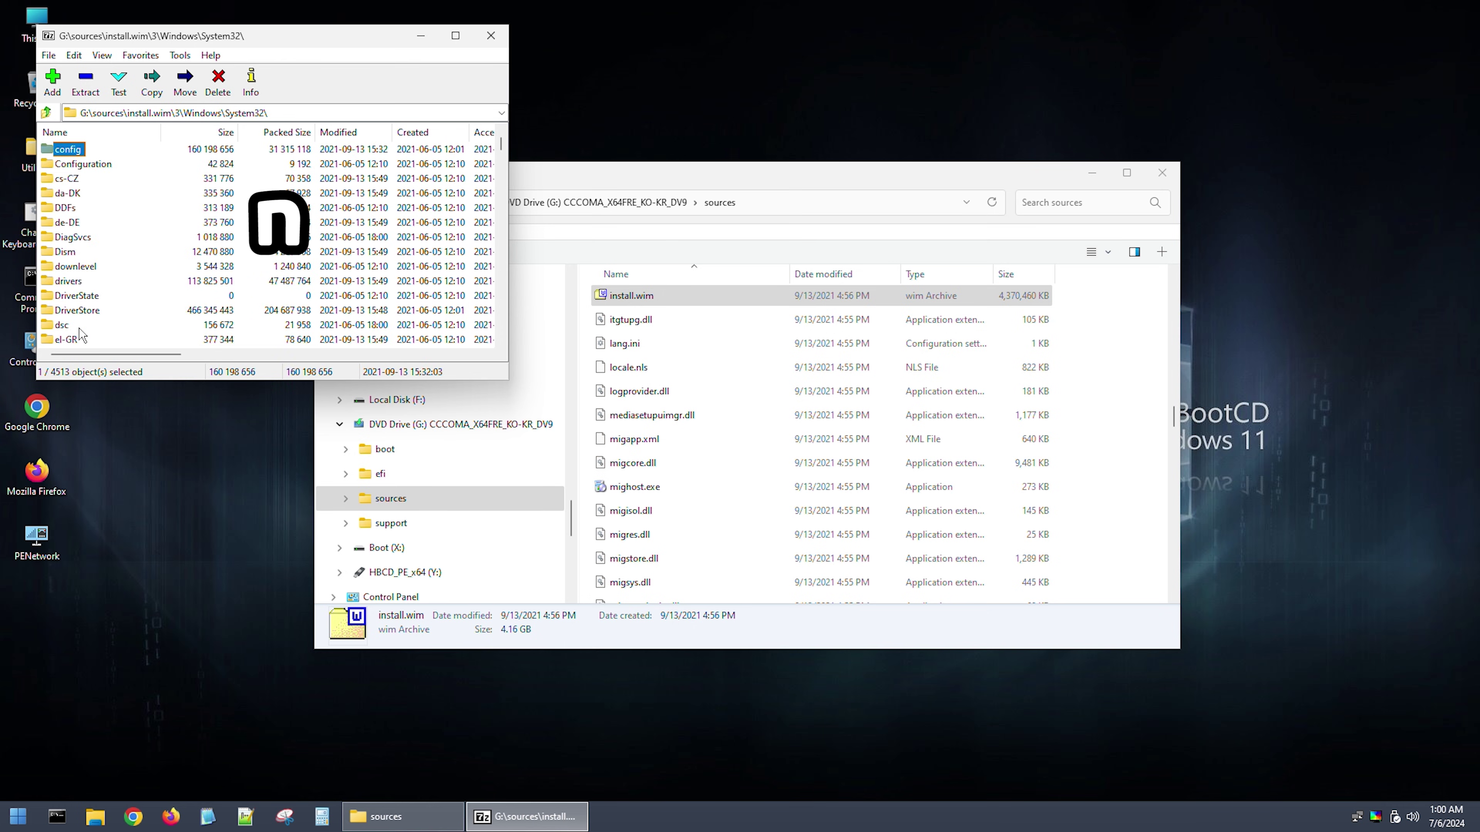
pyautogui.hotkey('ctrl', 'a')
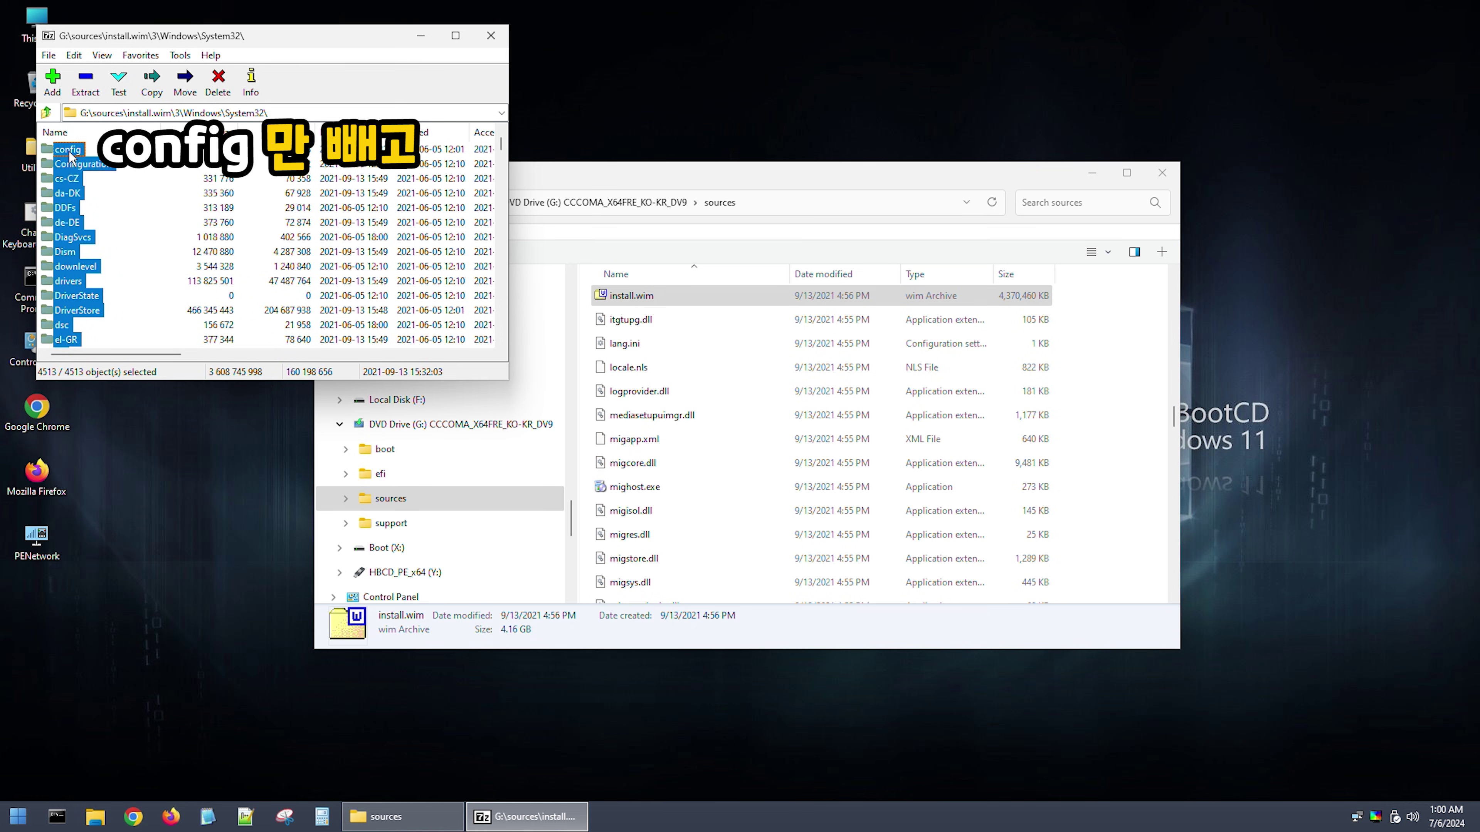
pyautogui.keyDown('ctrl'); pyautogui.click(70, 150); pyautogui.keyUp('ctrl')
# Step: Copy the selected System32 items to E:\Windows\System32, overwriting all existing files with Yes to All
pyautogui.rightClick(70, 163)
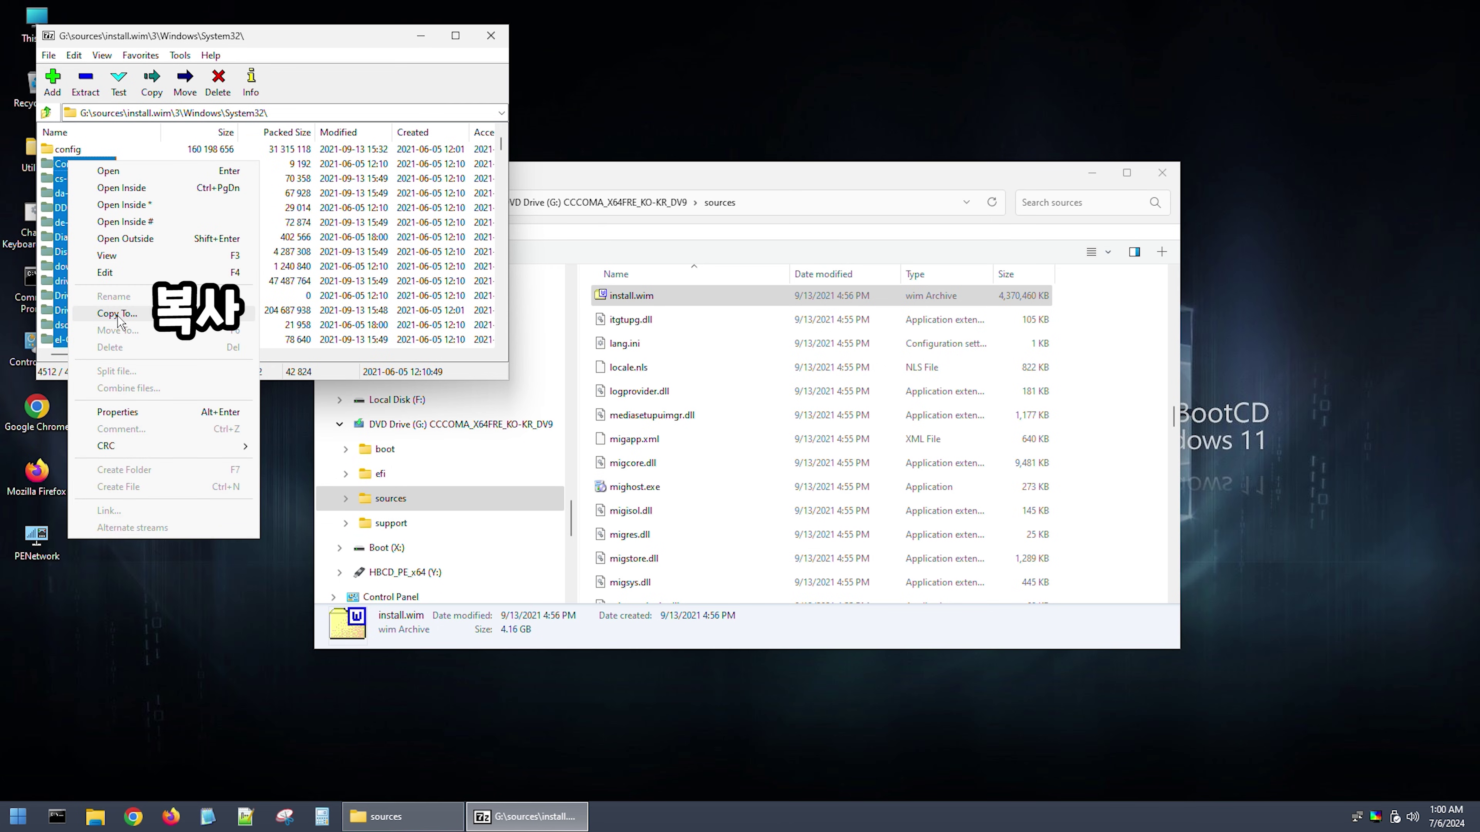
pyautogui.click(118, 315)
pyautogui.click(913, 342)
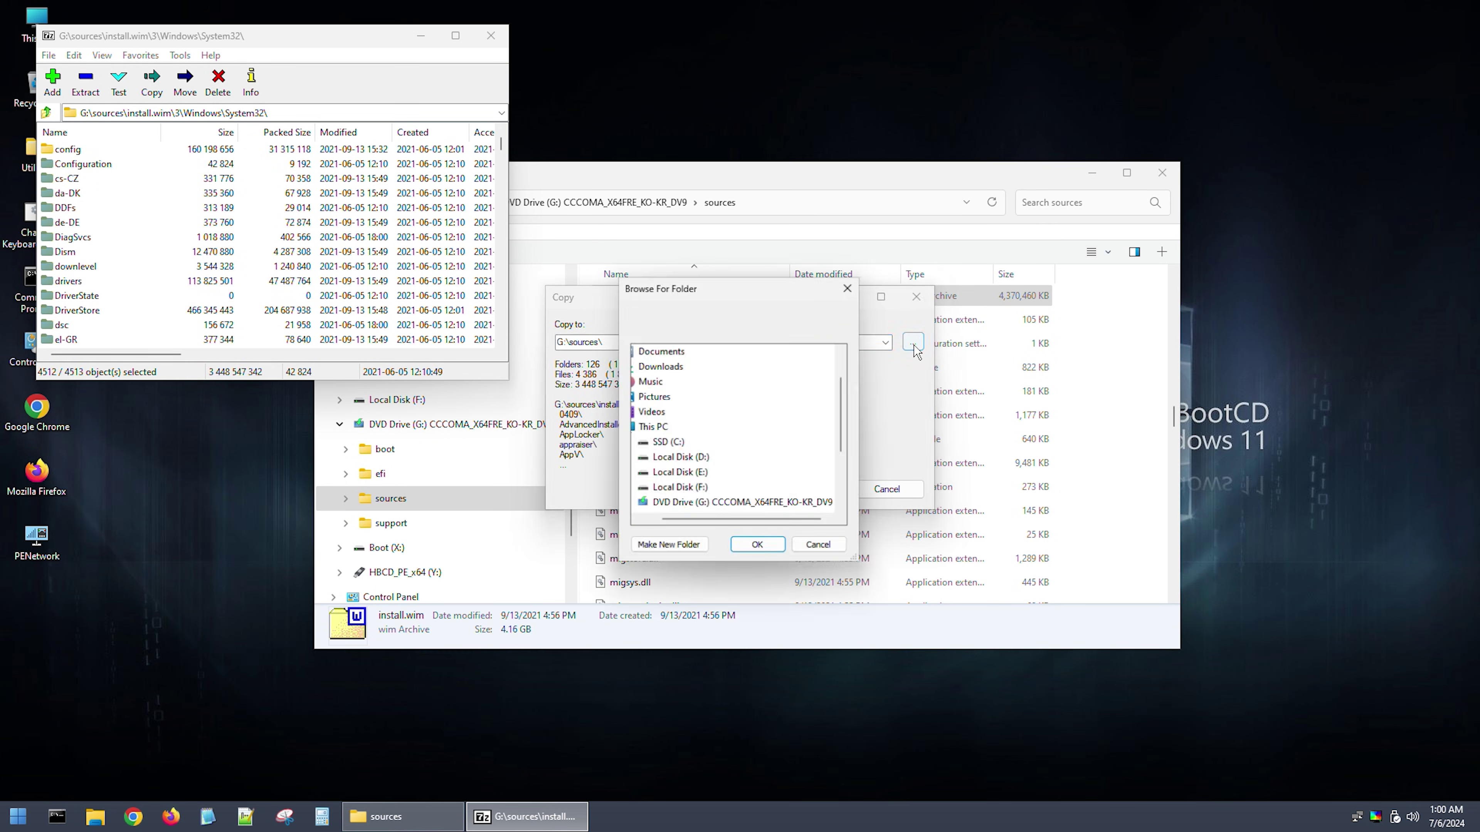
pyautogui.click(680, 473)
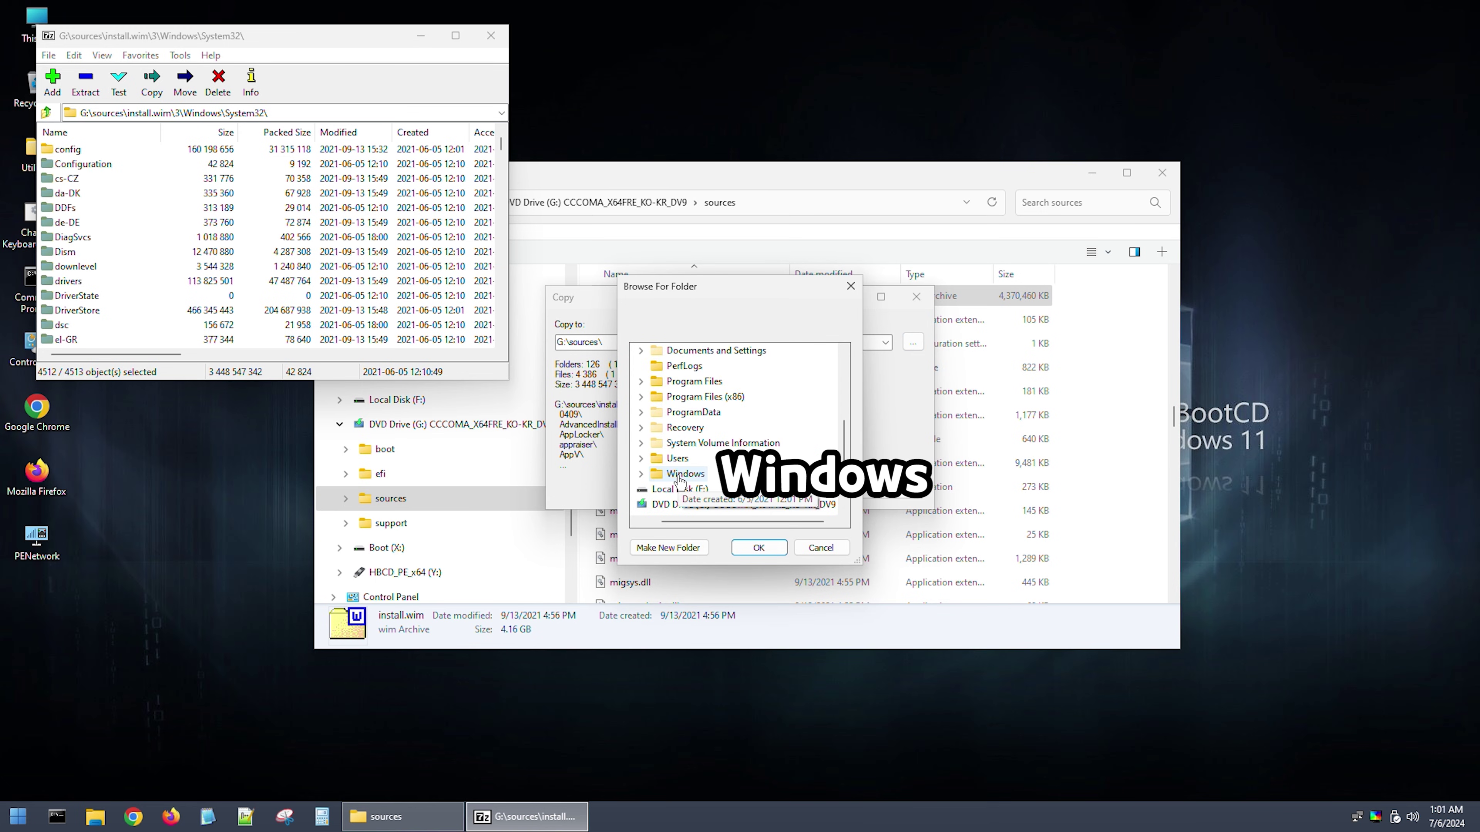
pyautogui.doubleClick(680, 473)
pyautogui.scroll(-10, 693, 444)
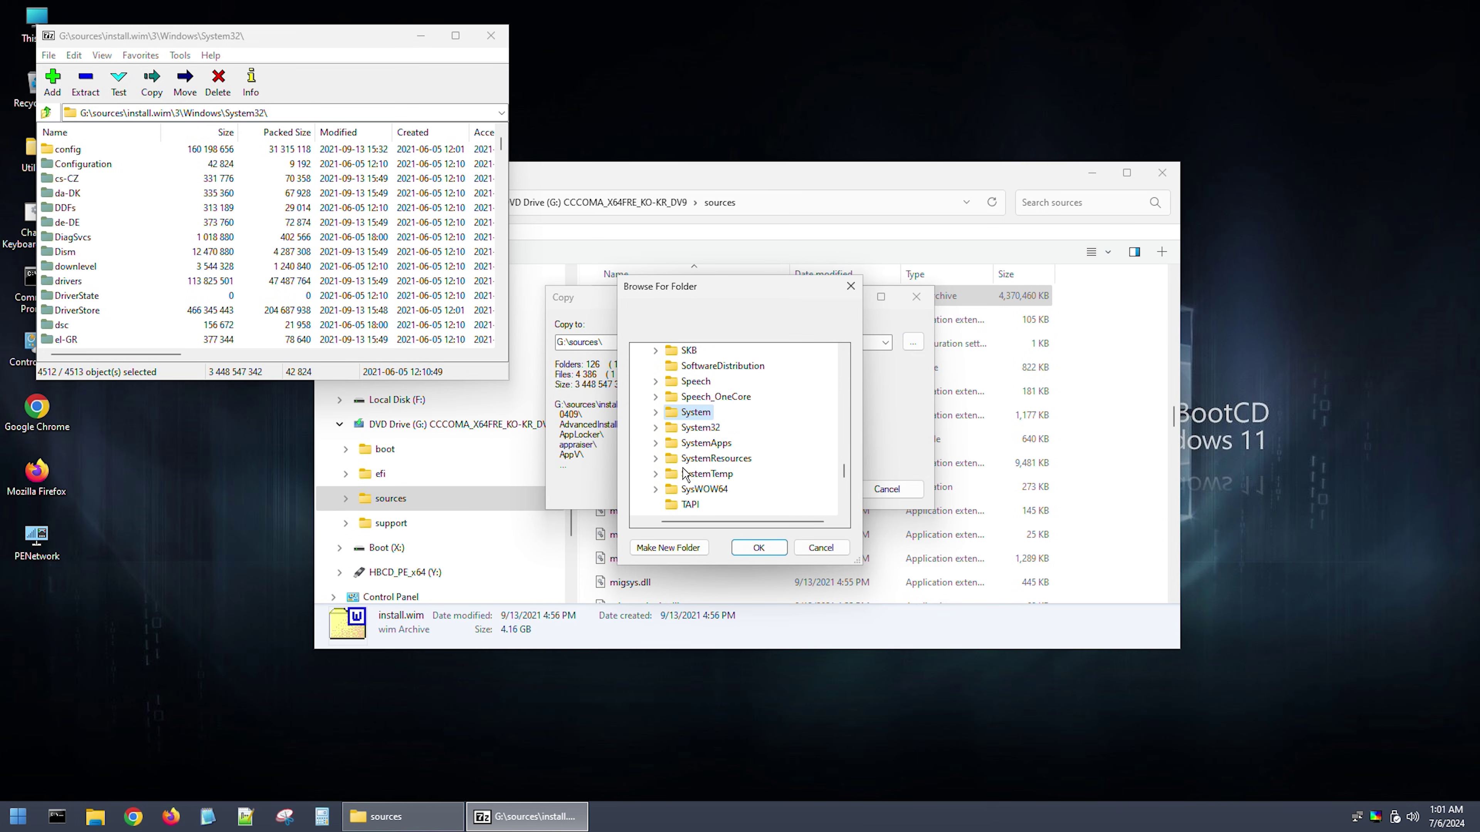
pyautogui.doubleClick(698, 431)
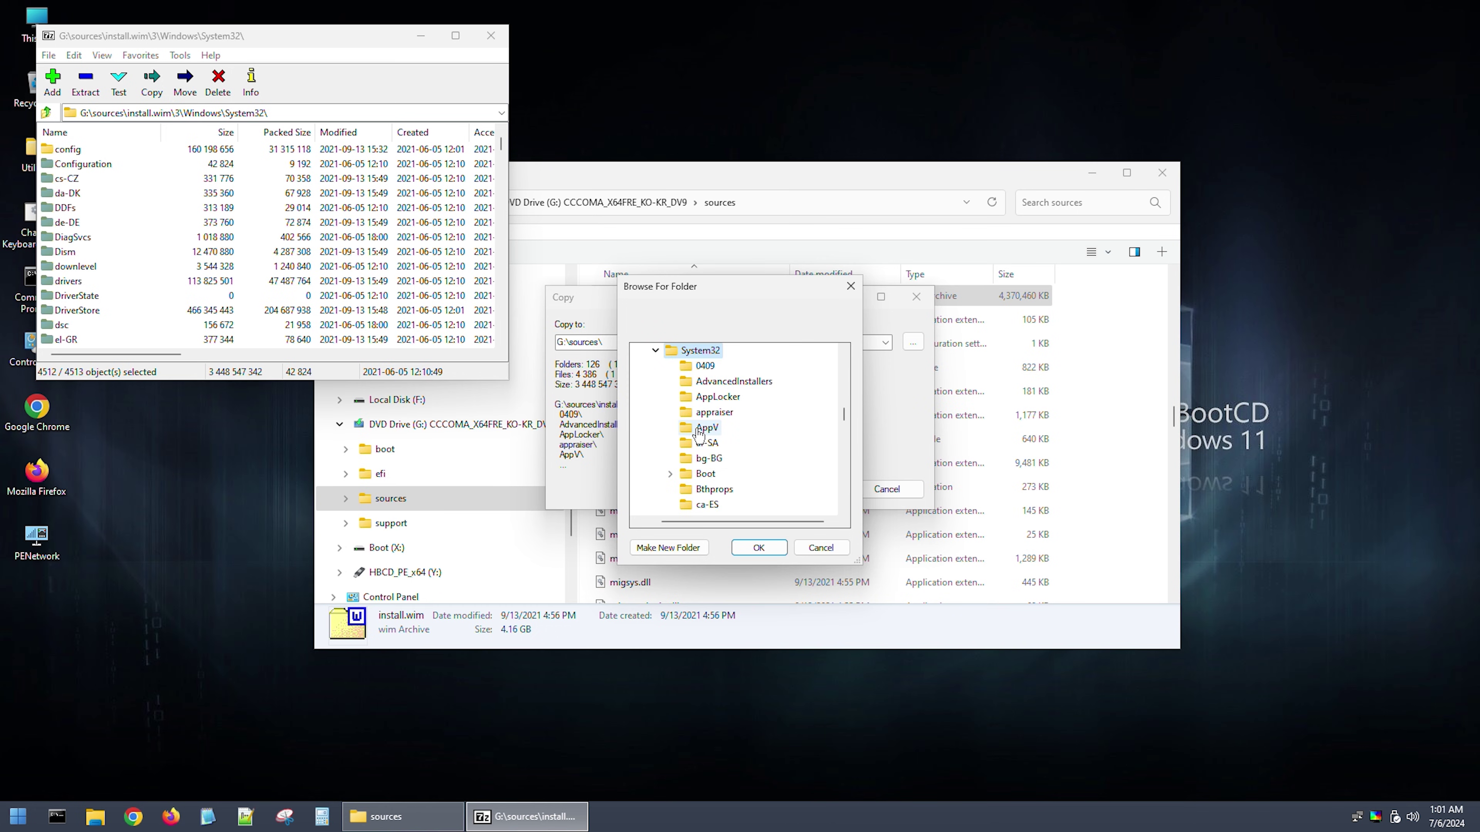
pyautogui.click(767, 550)
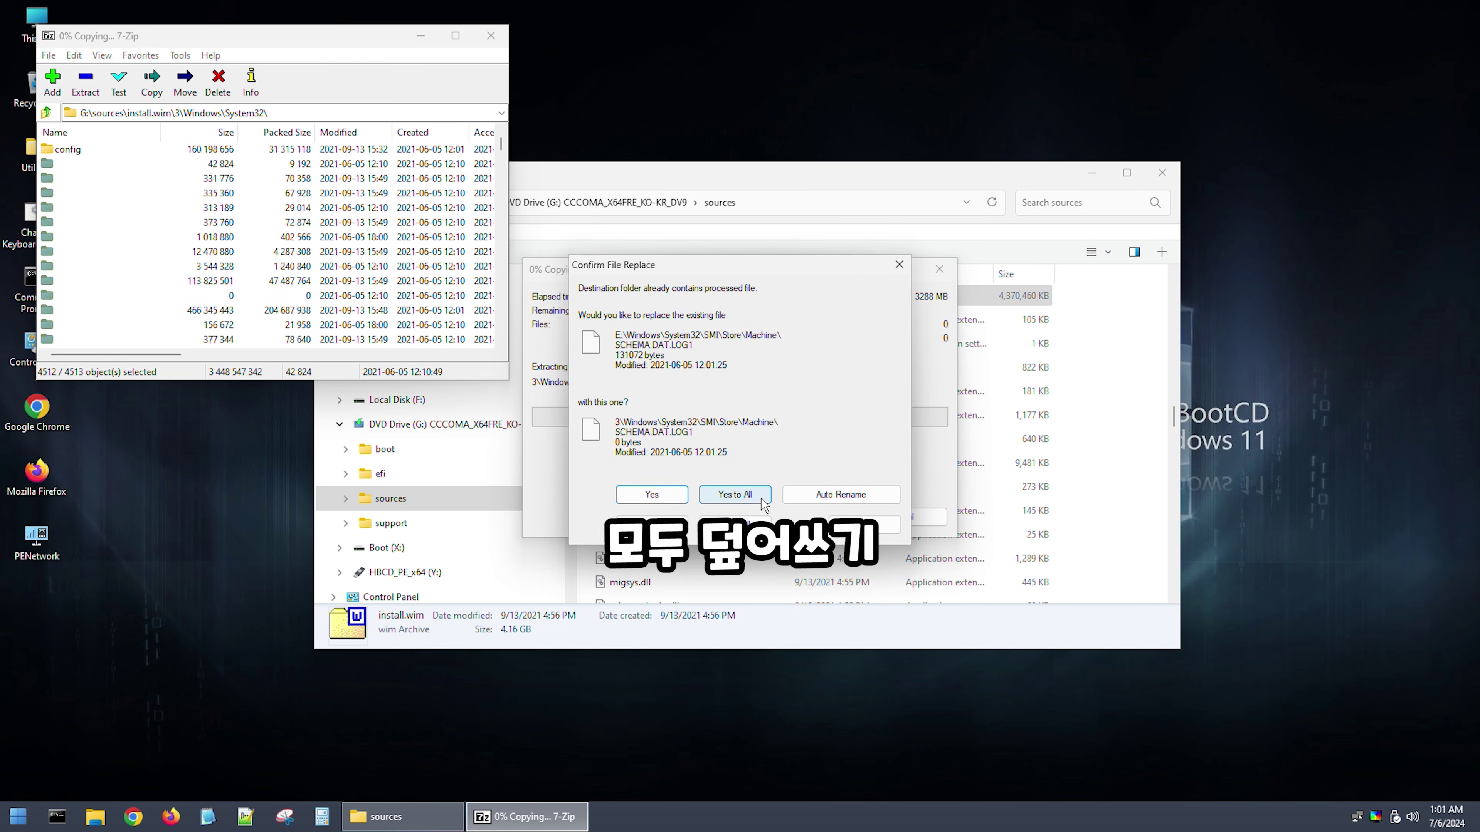
pyautogui.click(734, 495)
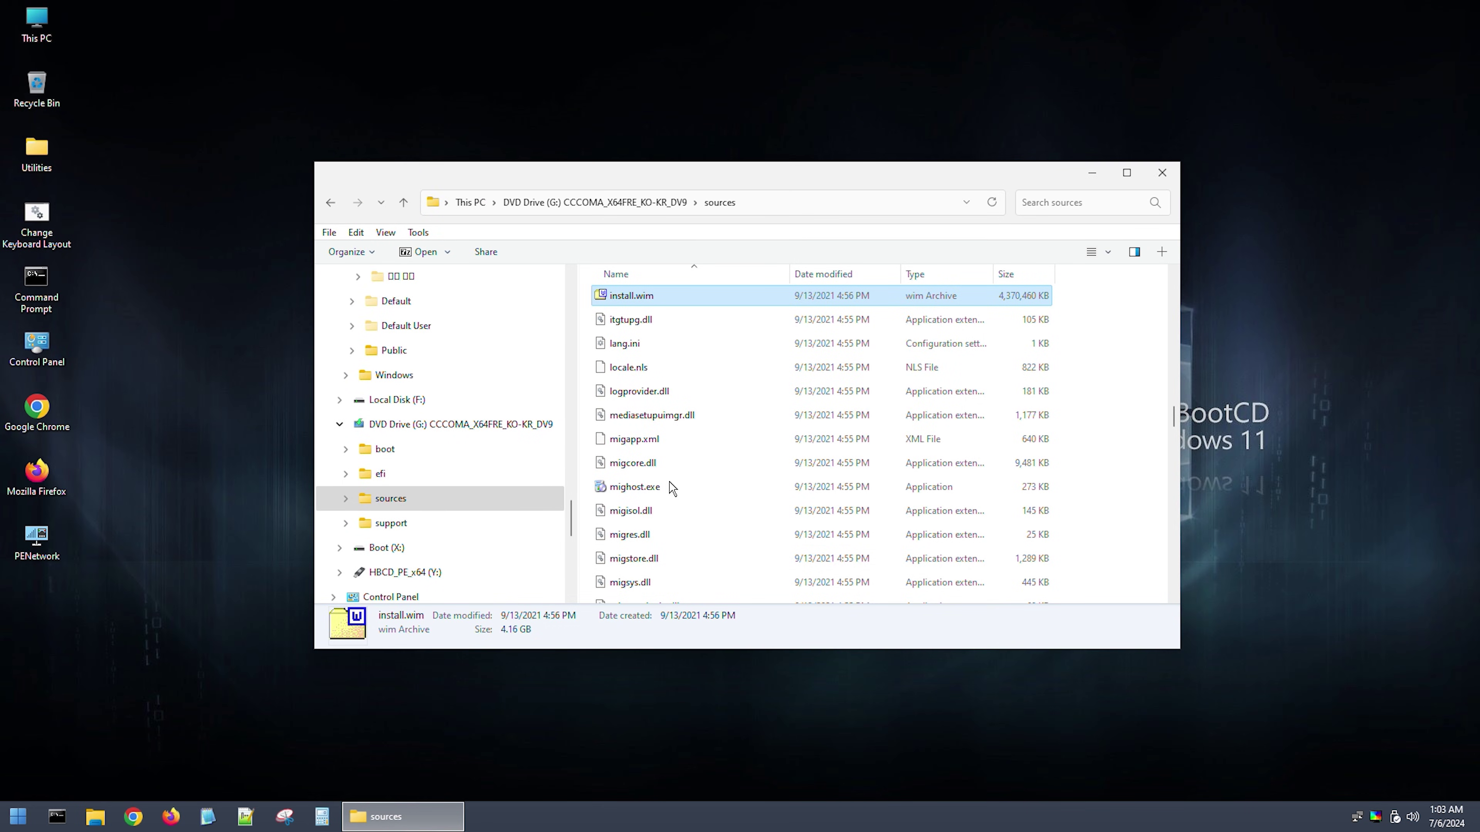
# Step: Run bootrec /fixmbr in an administrator Command Prompt
pyautogui.doubleClick(37, 278)
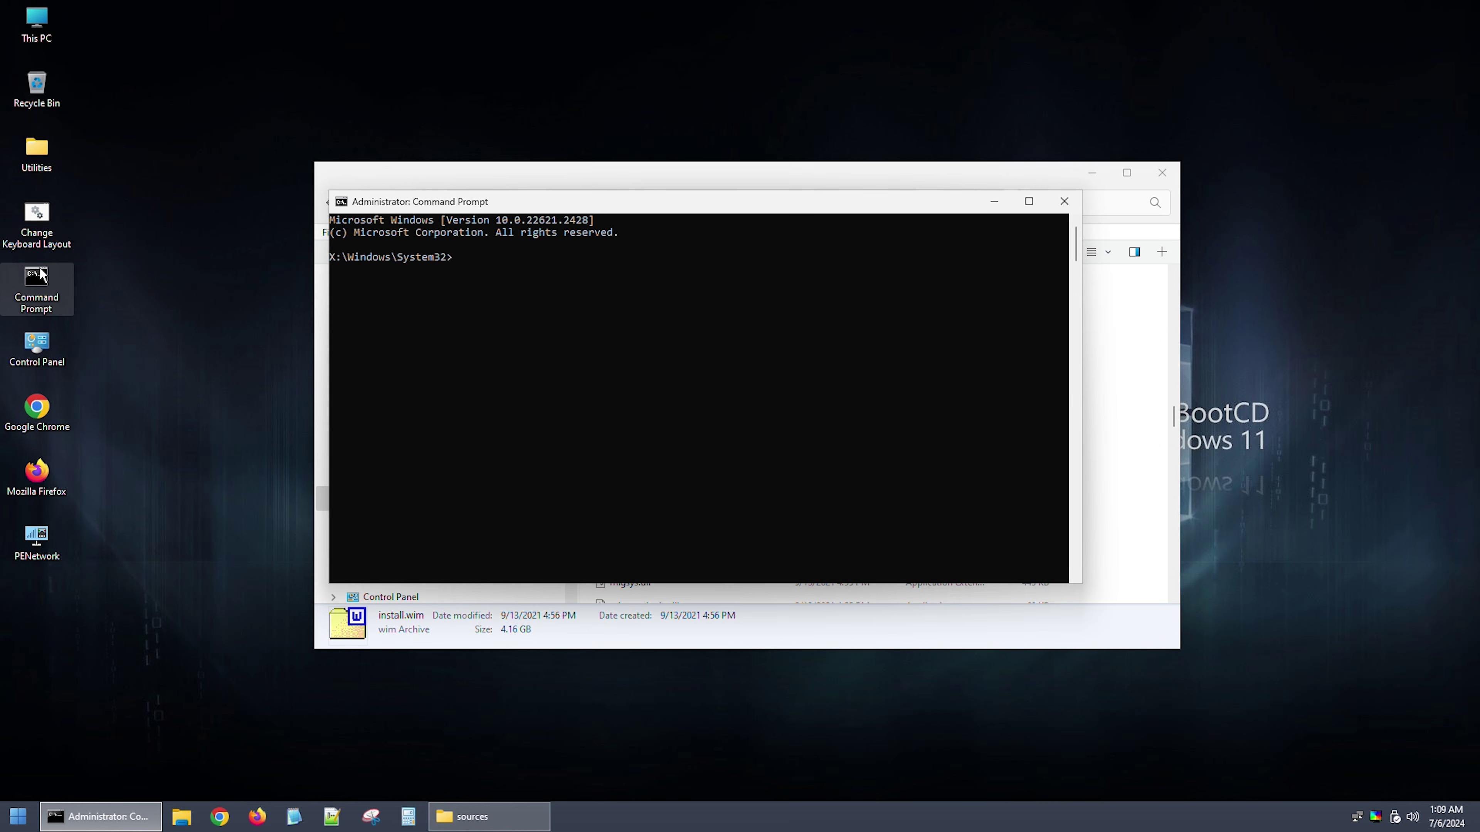
pyautogui.write('bootrec ')
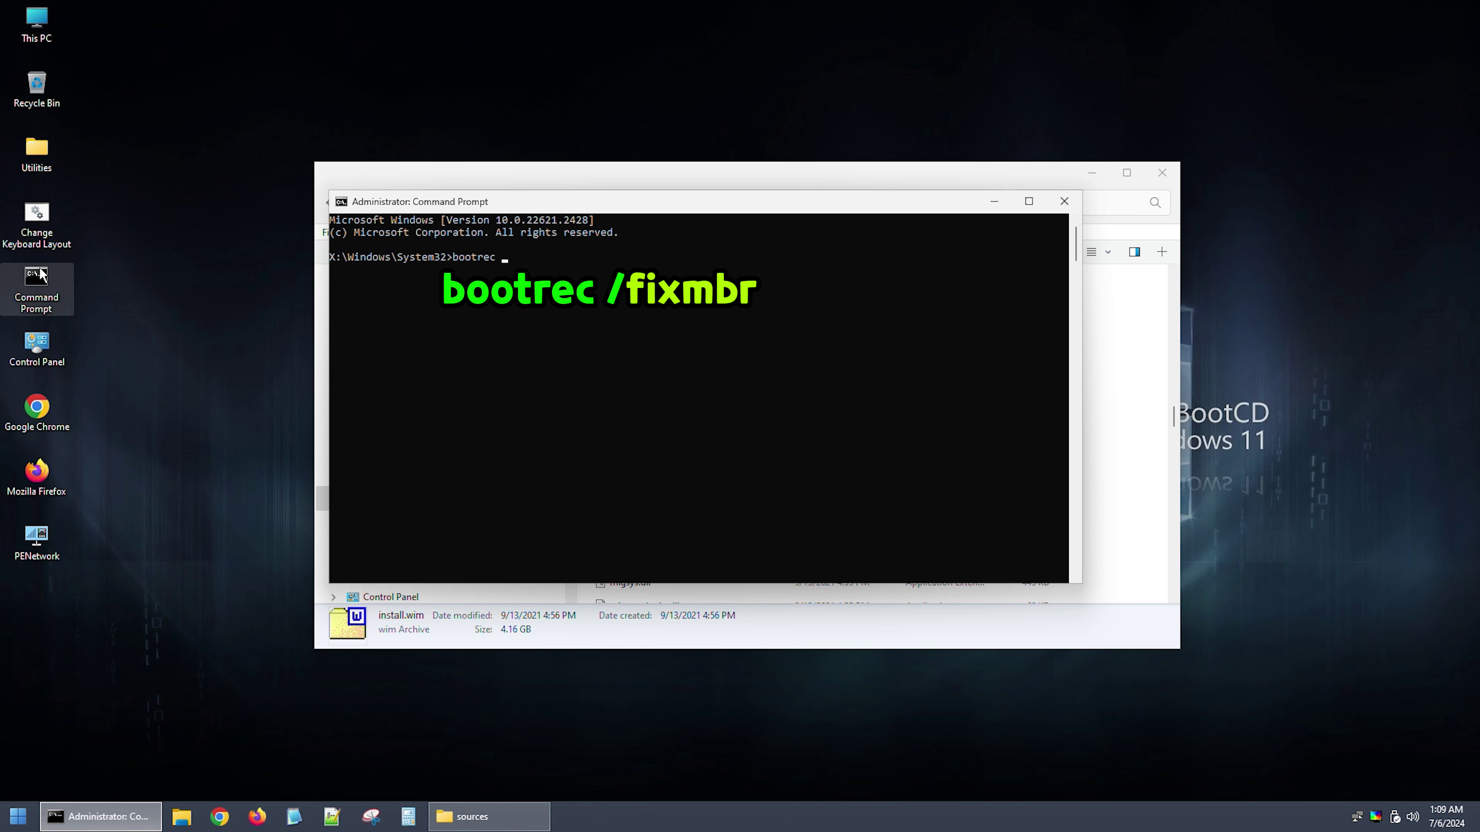
pyautogui.write('/fixmbr')
pyautogui.press('Return')
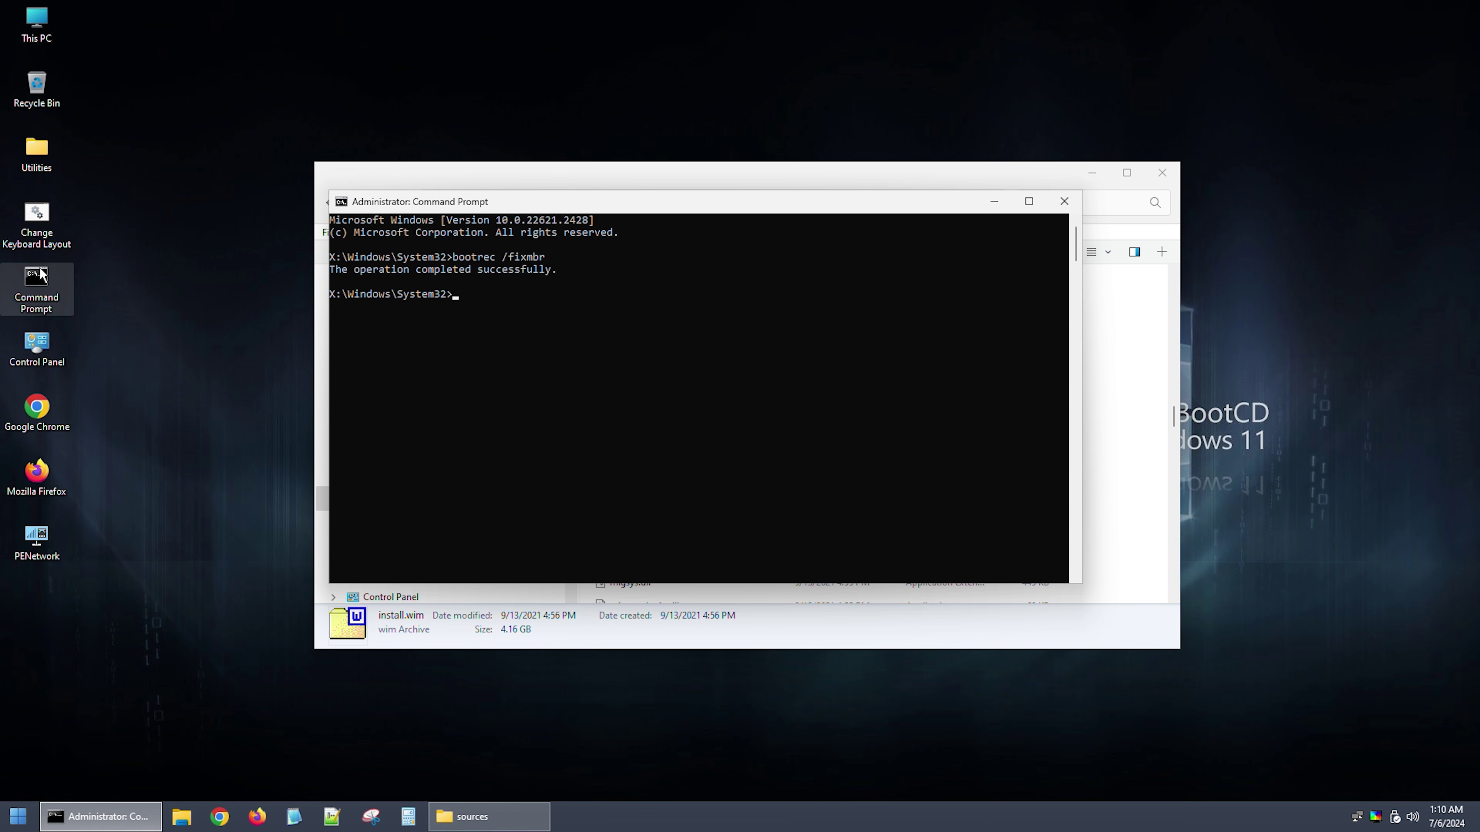
# Step: In diskpart, list the disks, select disk 0 and list its volumes
pyautogui.write('diskpart')
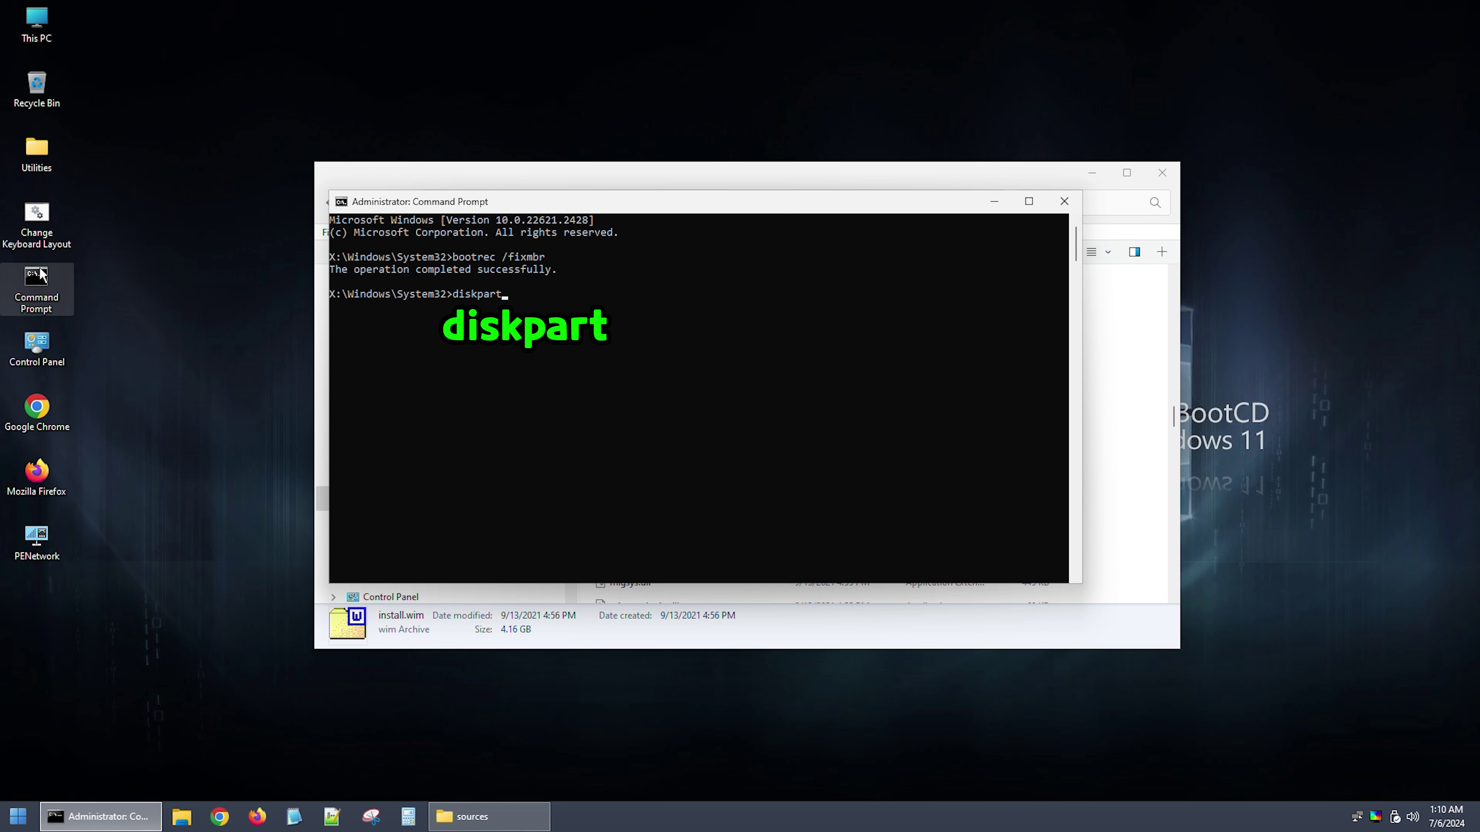
pyautogui.press('Return')
pyautogui.write('li')
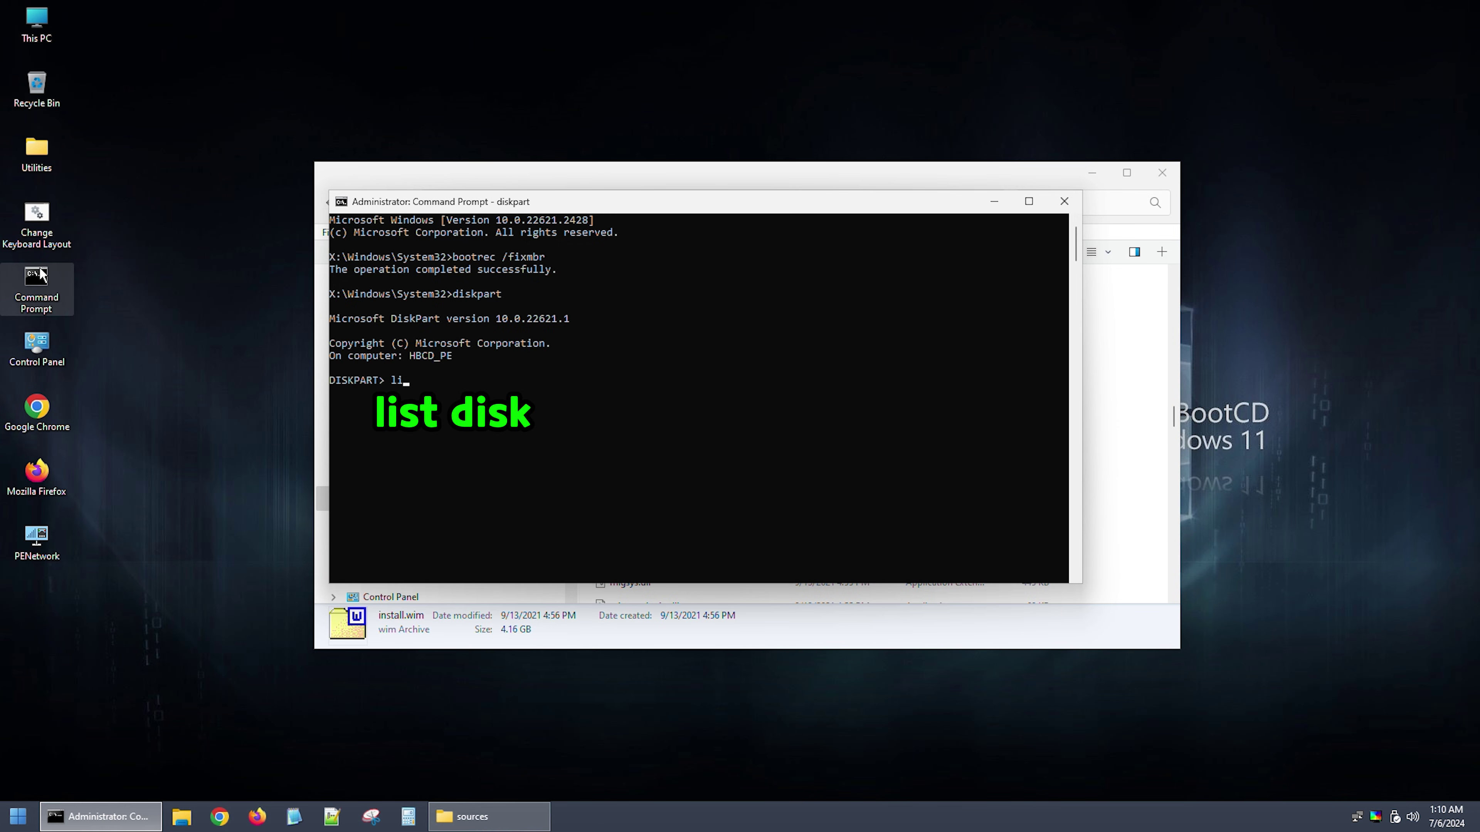
pyautogui.write('st disk')
pyautogui.press('Return')
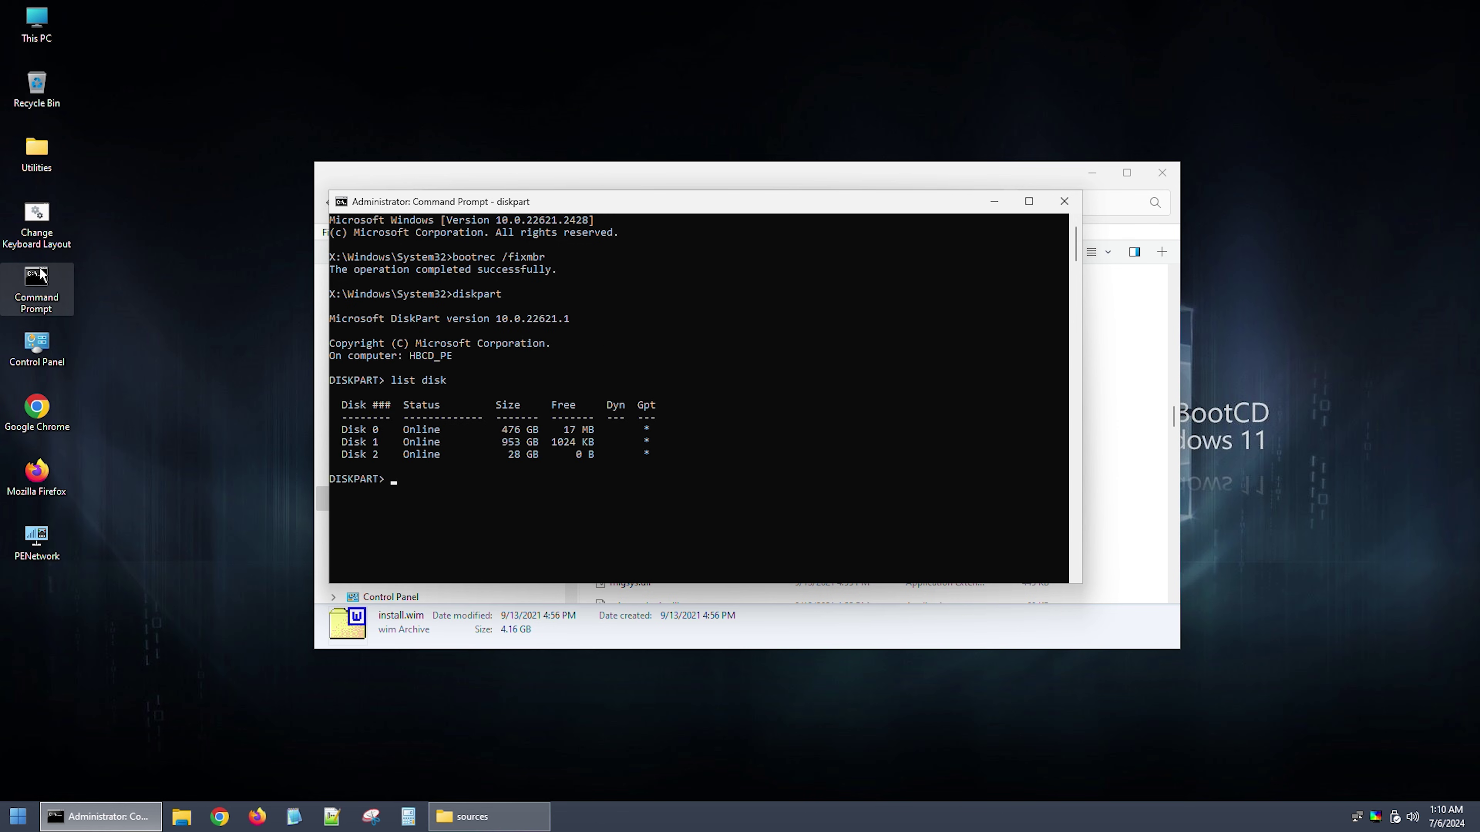
pyautogui.write('sel disk 0')
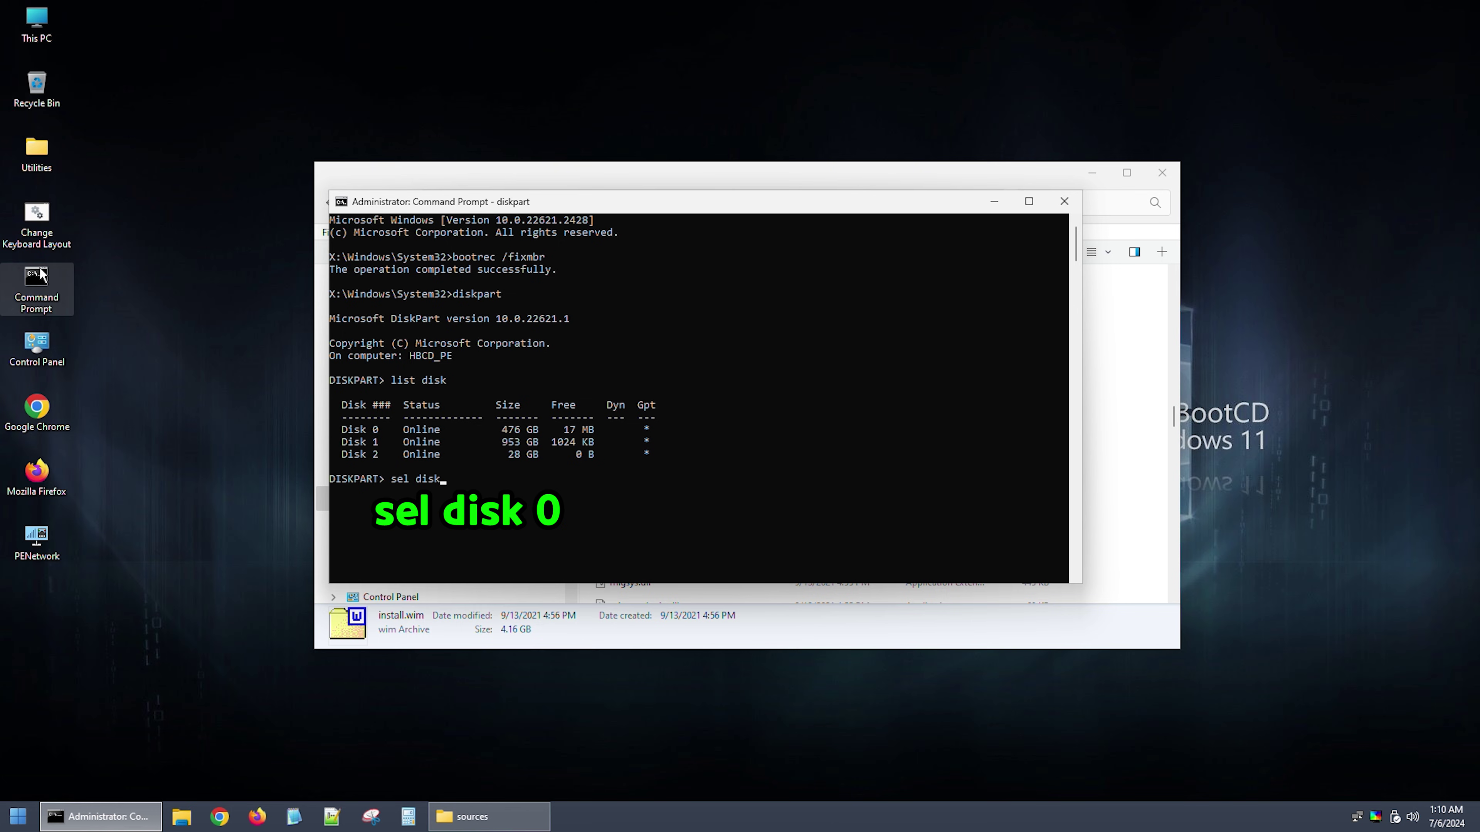
pyautogui.press('Return')
pyautogui.write('list vol')
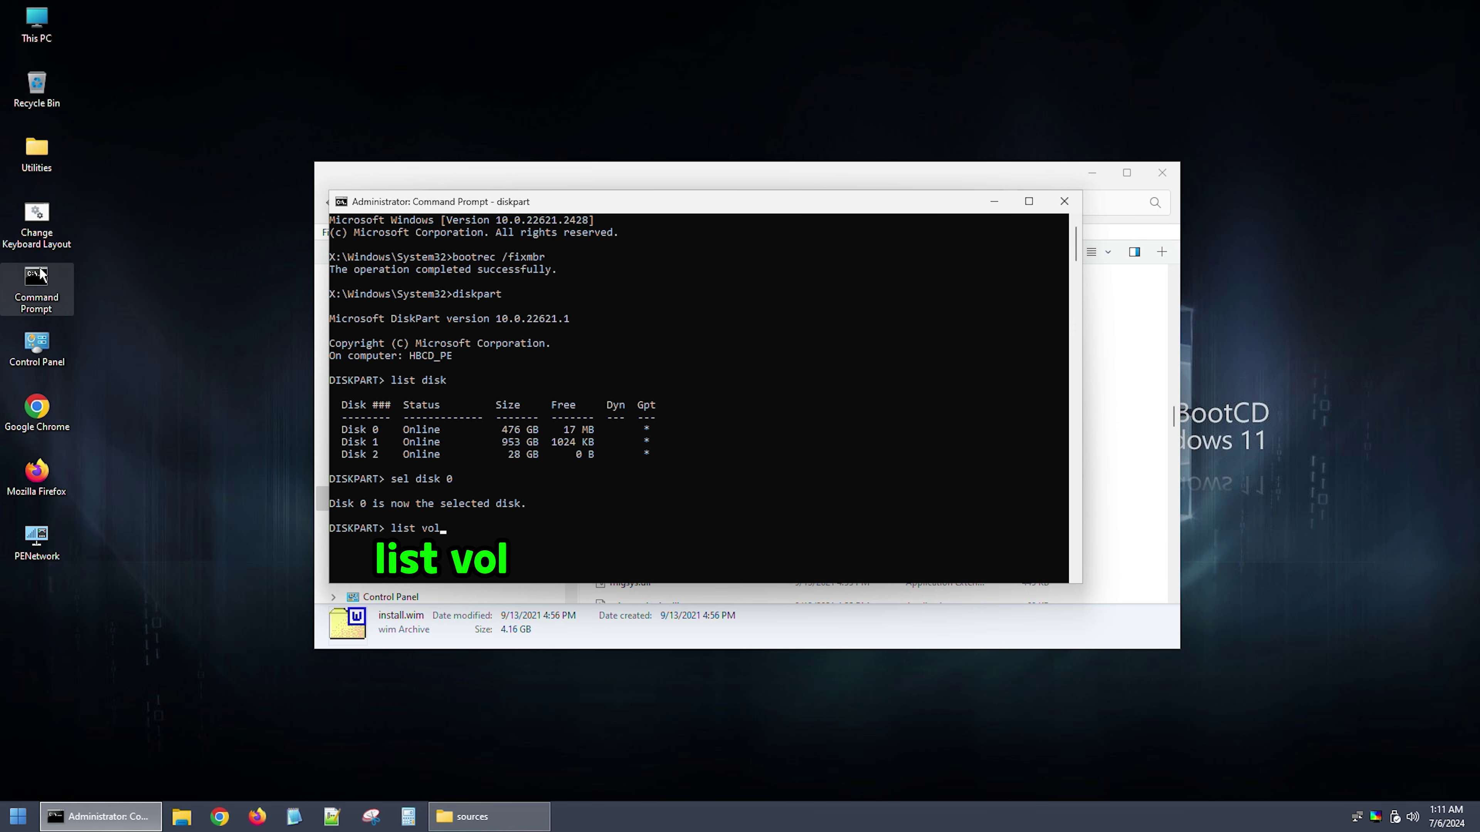
pyautogui.press('Return')
# Step: Exit diskpart and run bcdboot e:\windows /l ko-KR /s d: /f all, which fails with a BFSVC error
pyautogui.write('exit')
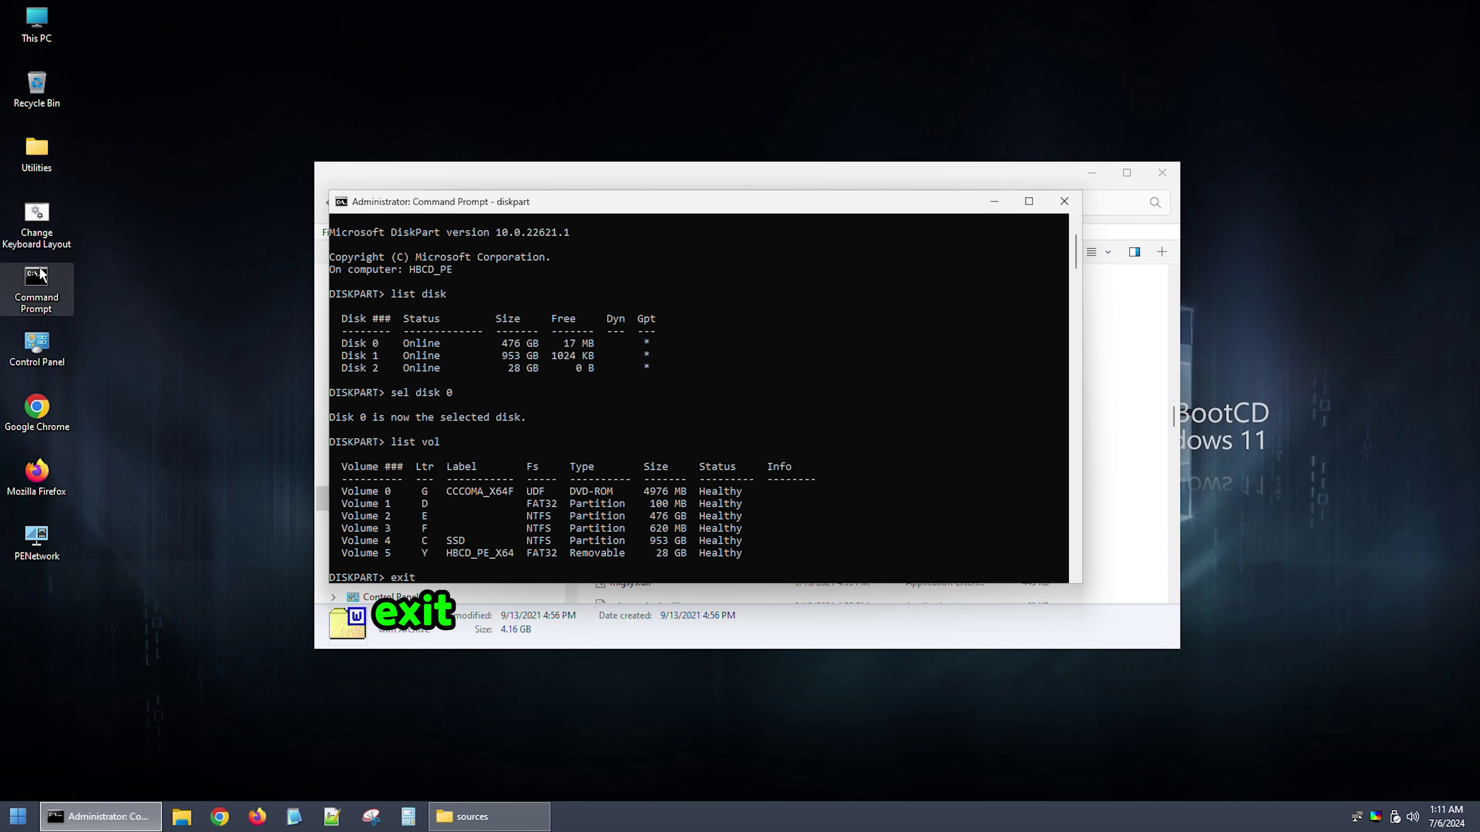
pyautogui.press('Return')
pyautogui.write('bcdboot e:\\windows /l ko-KR /s d: /f all')
pyautogui.press('Return')
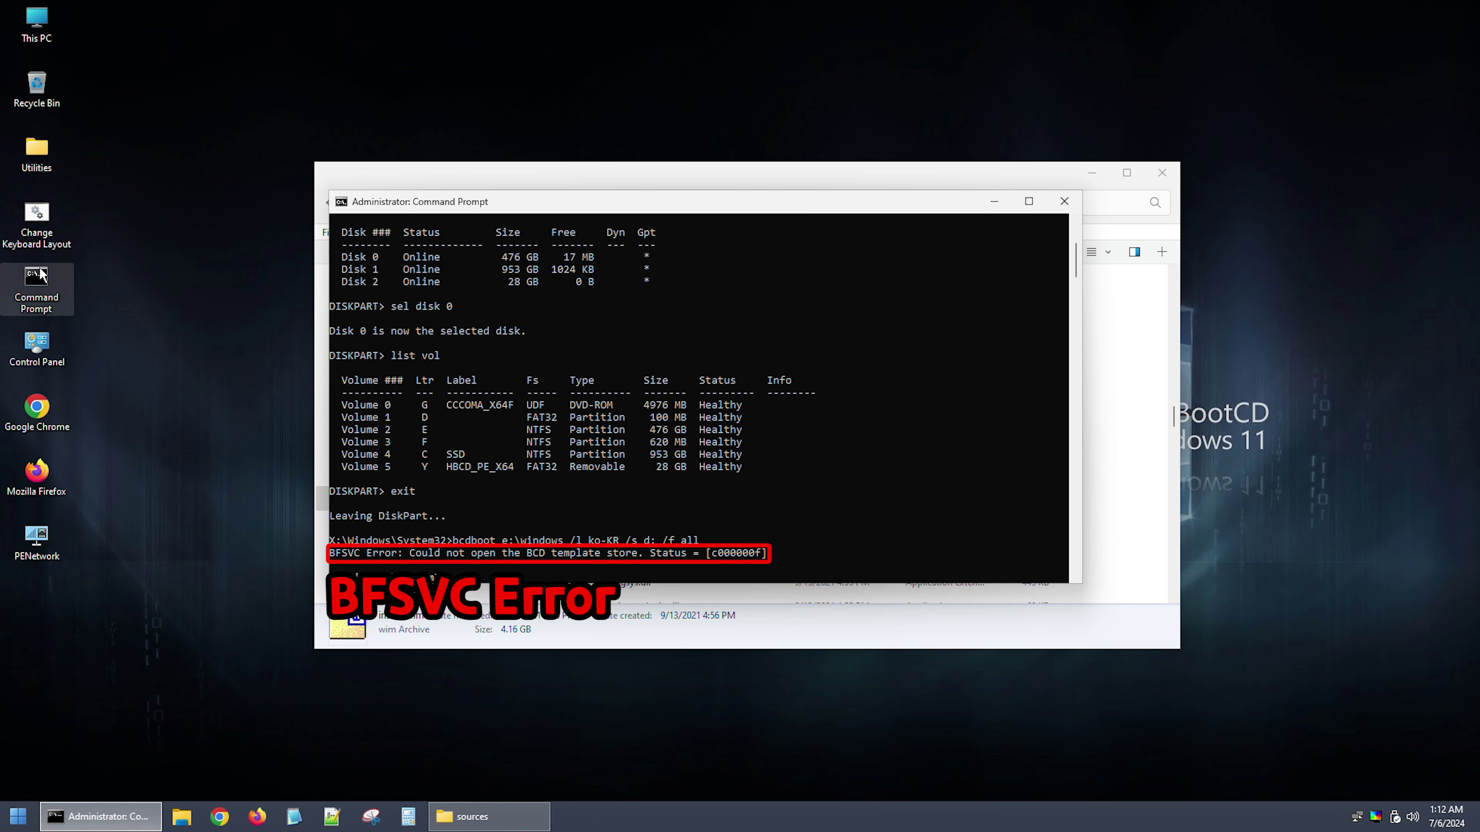
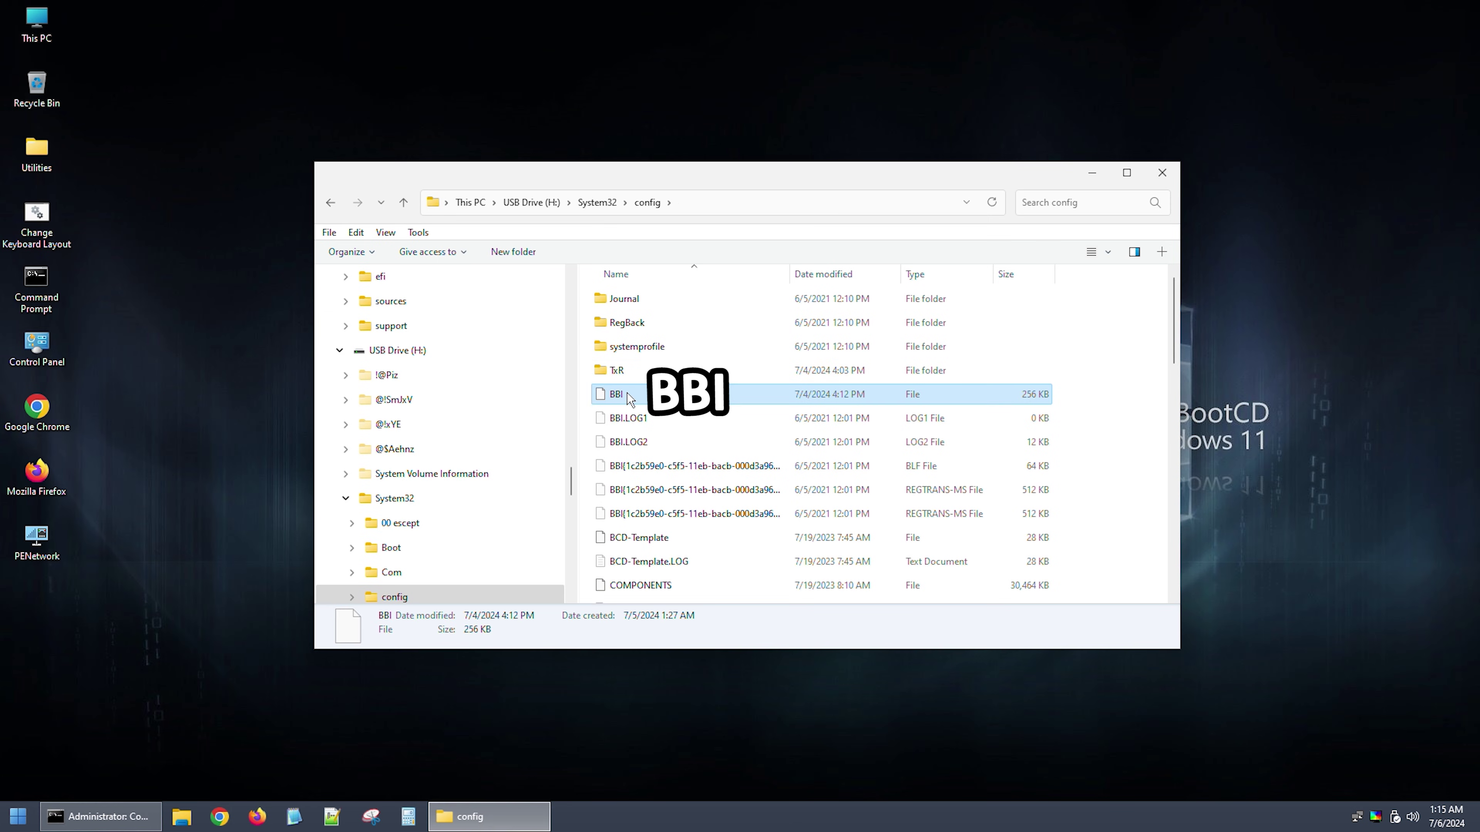
# Step: Add BCD-Template, COMPONENTS, DEFAULT and DRIVERS to the BBI selection in the config folder
pyautogui.keyDown('ctrl'); pyautogui.click(629, 538); pyautogui.keyUp('ctrl')
pyautogui.keyDown('ctrl'); pyautogui.click(633, 589); pyautogui.keyUp('ctrl')
pyautogui.scroll(-3, 638, 583)
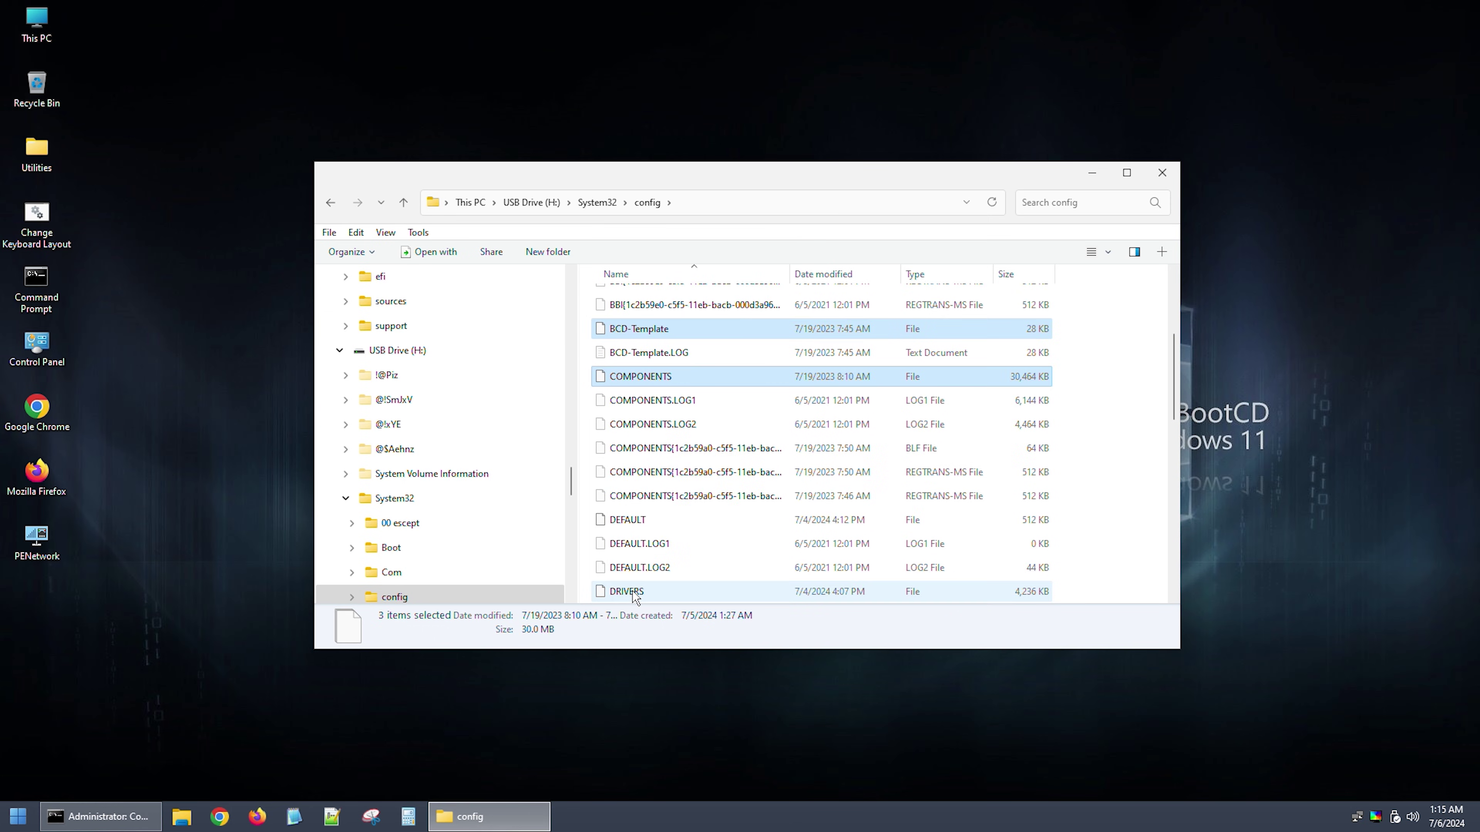
pyautogui.keyDown('ctrl'); pyautogui.click(643, 521); pyautogui.keyUp('ctrl')
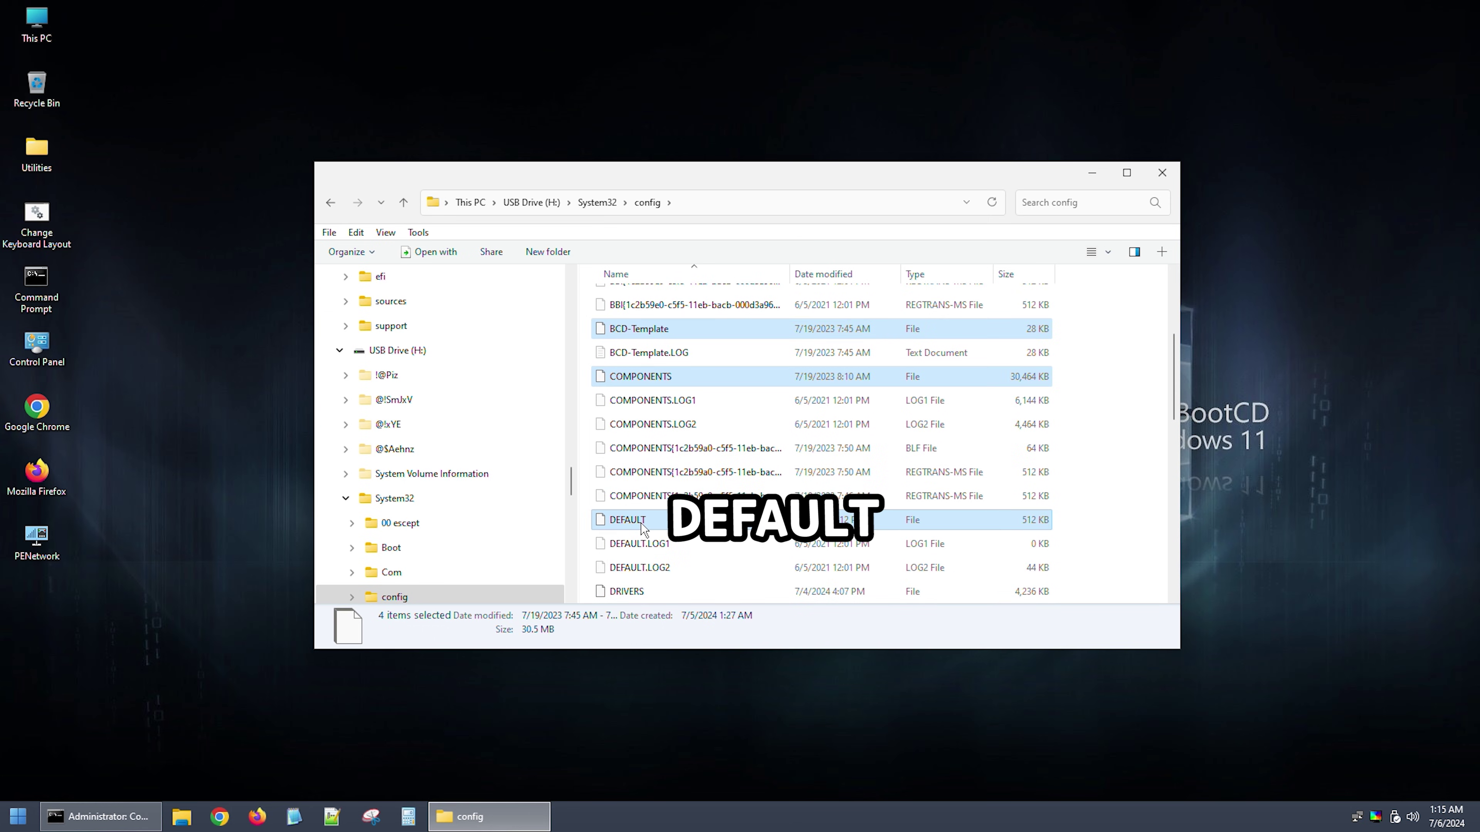
pyautogui.keyDown('ctrl'); pyautogui.click(642, 590); pyautogui.keyUp('ctrl')
pyautogui.scroll(-4, 644, 577)
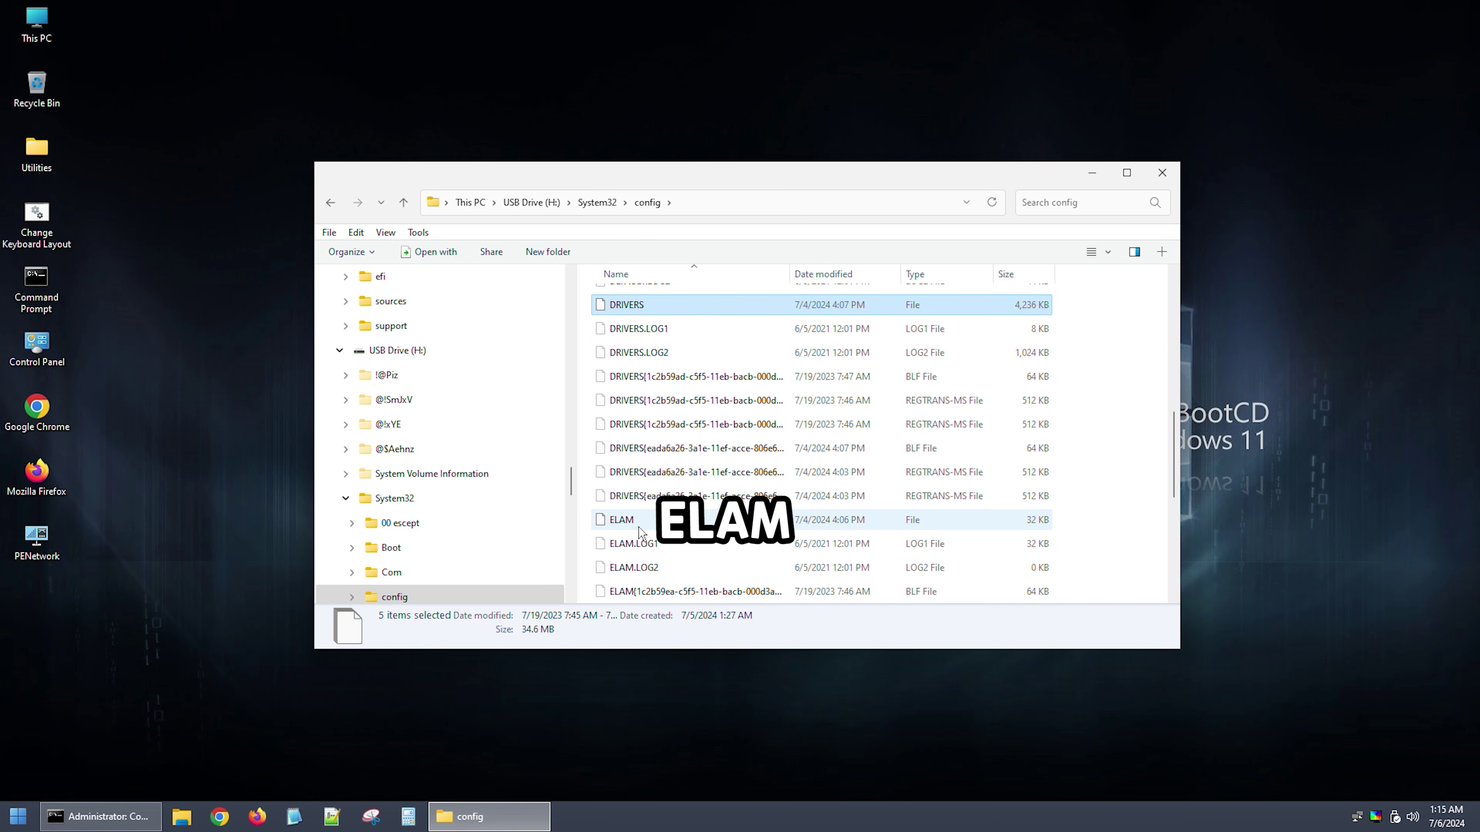
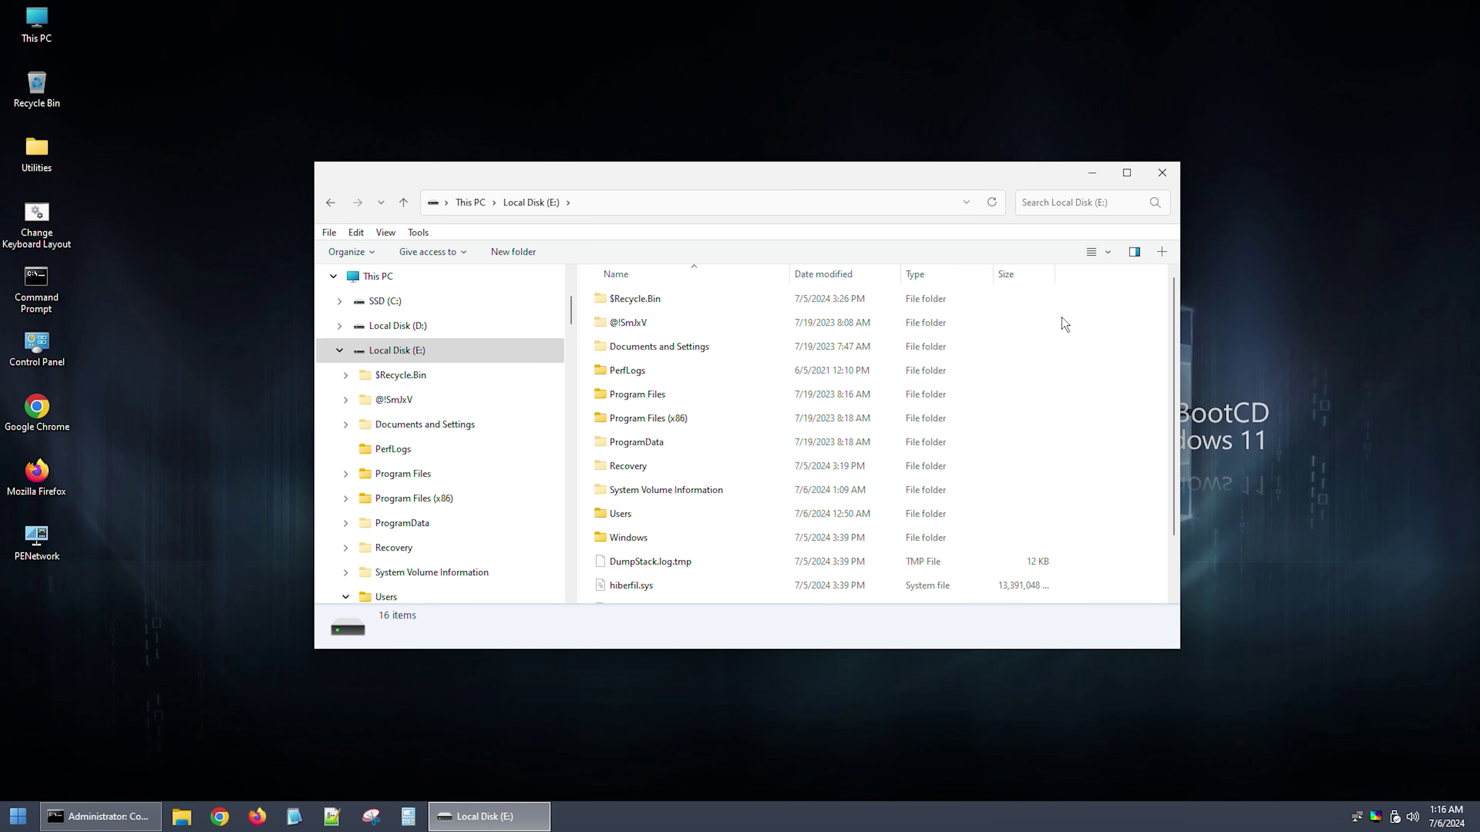
# Step: Open the Windows folder on drive E, then its System32 subfolder, using type-ahead 'sy'
pyautogui.doubleClick(629, 538)
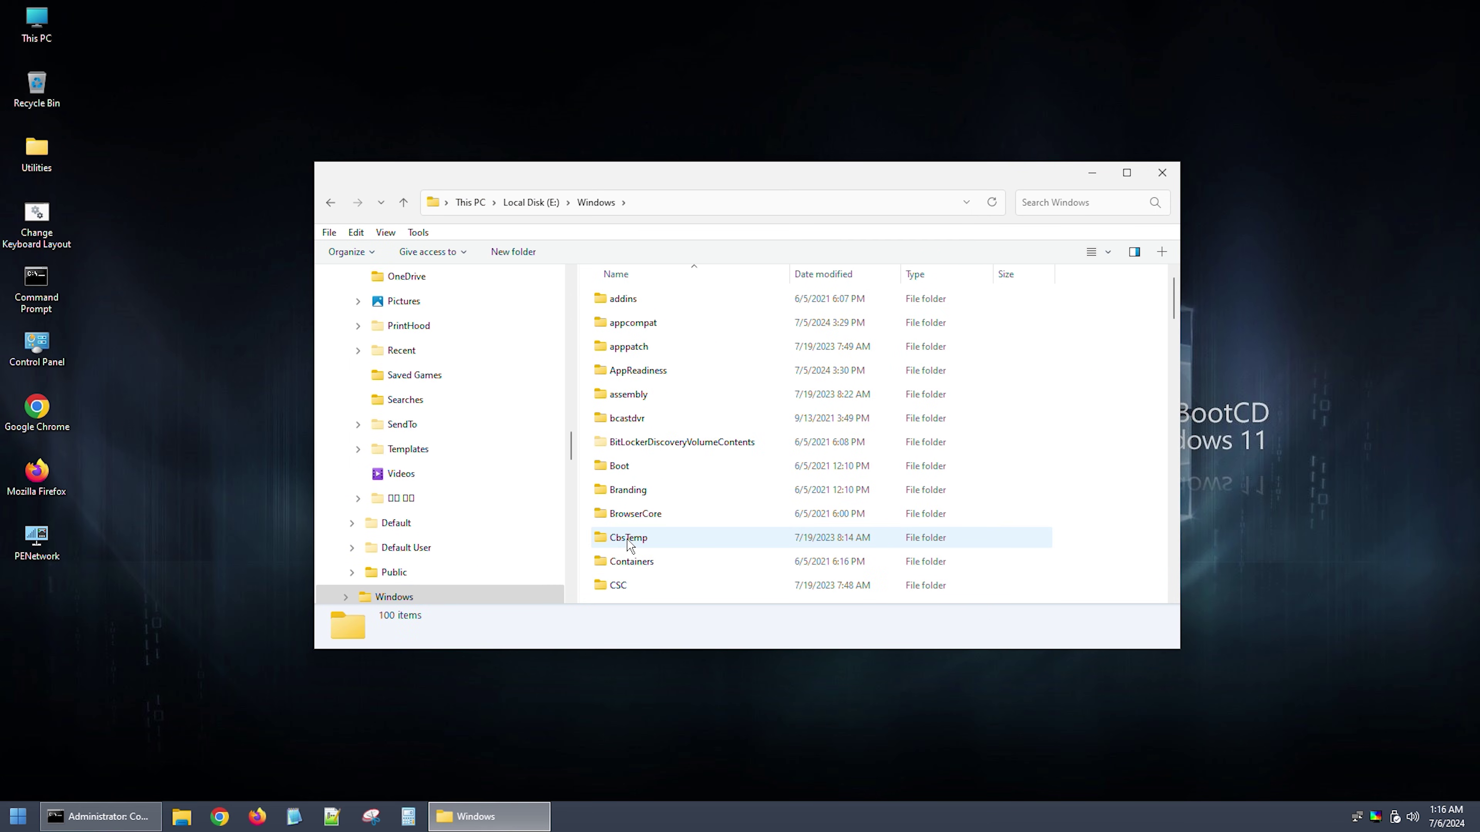
pyautogui.press('s')
pyautogui.press('y')
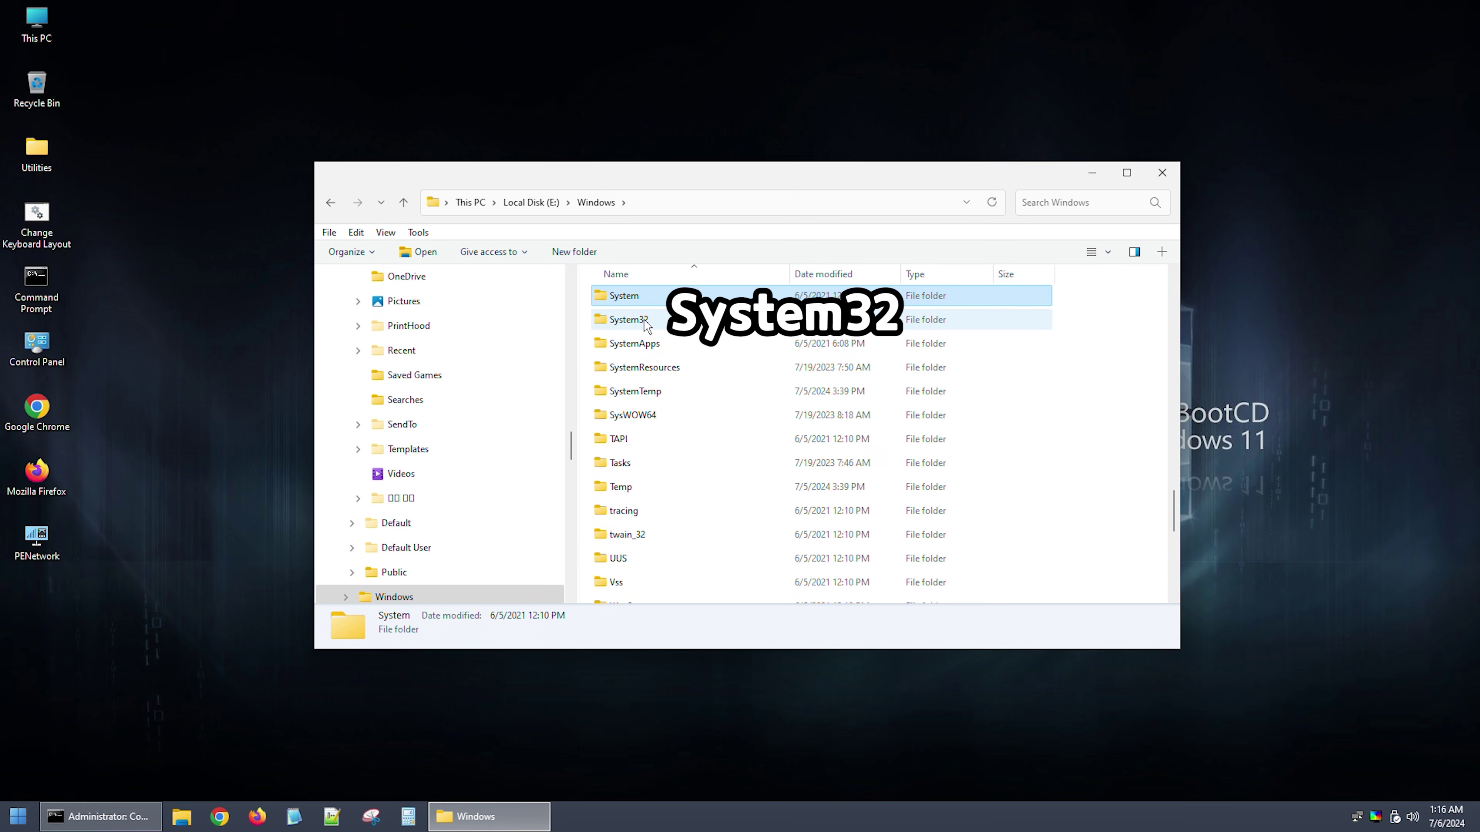
pyautogui.doubleClick(646, 321)
# Step: Select the config folder in System32 by typing 'con'
pyautogui.press('c')
pyautogui.press('o')
pyautogui.press('n')
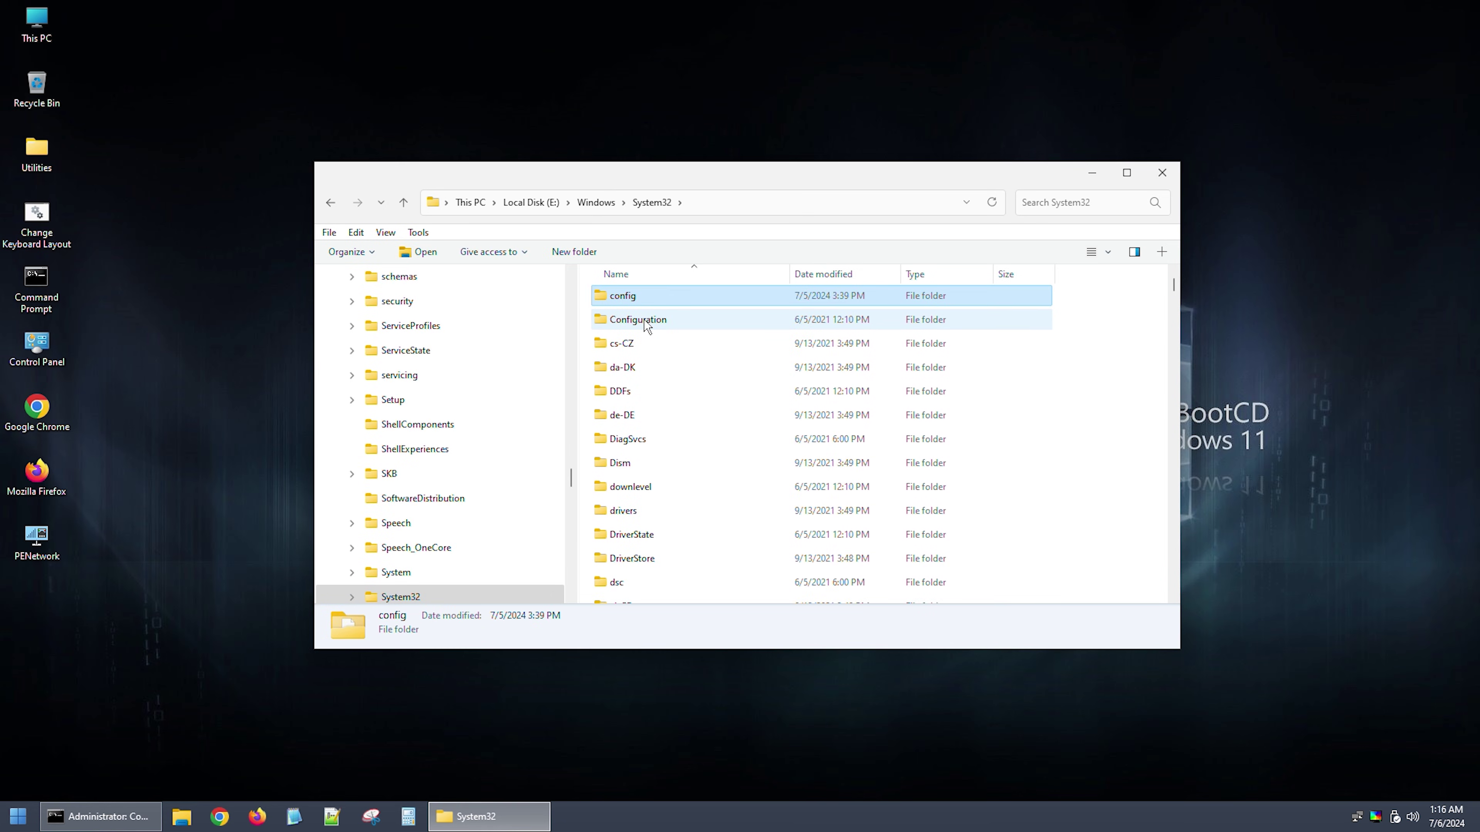
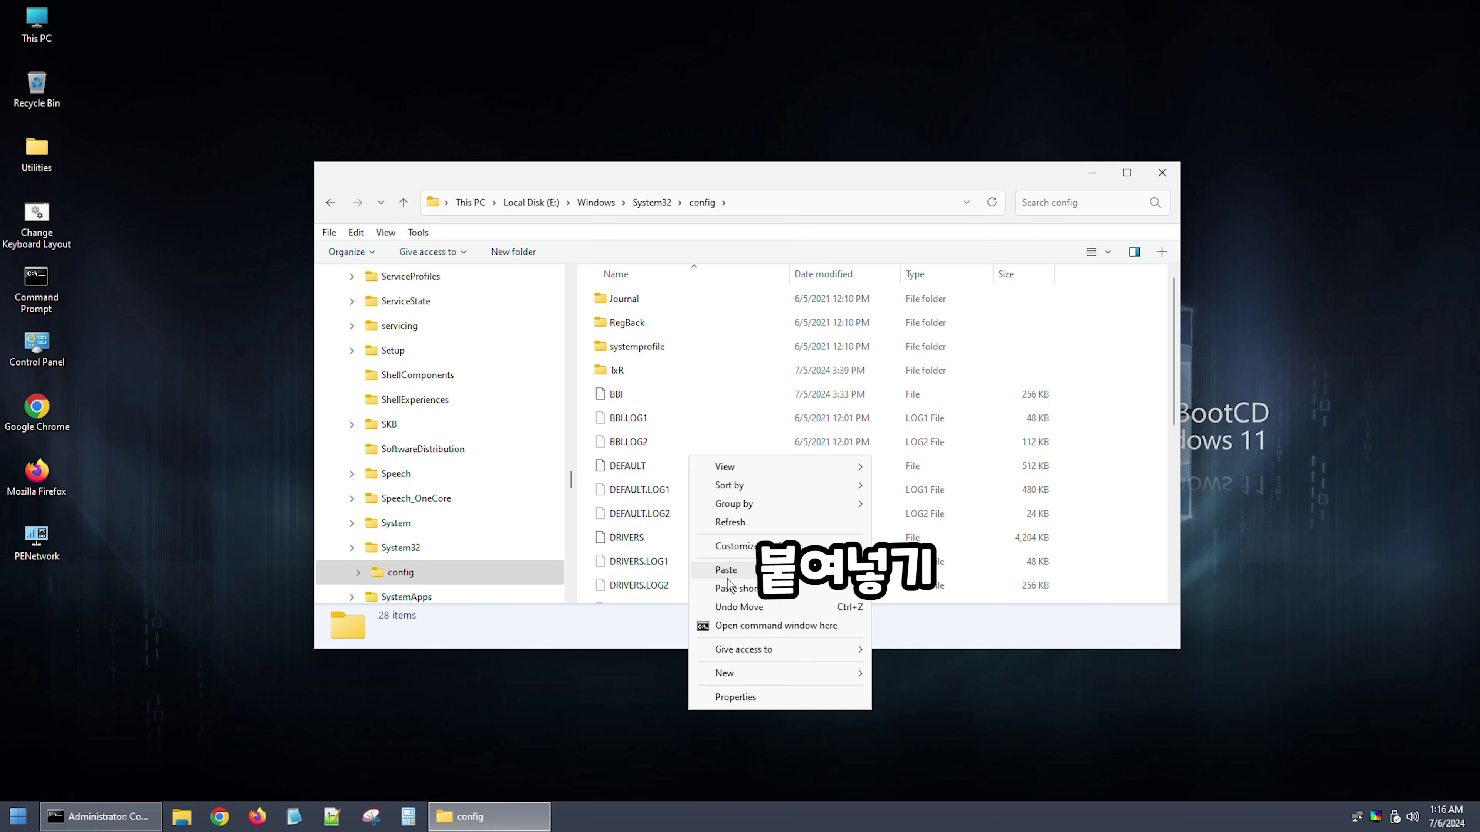
# Step: Paste the copied registry hives into config, replacing the existing files, then rerun bcdboot to recreate boot files
pyautogui.click(727, 577)
pyautogui.press('Return')
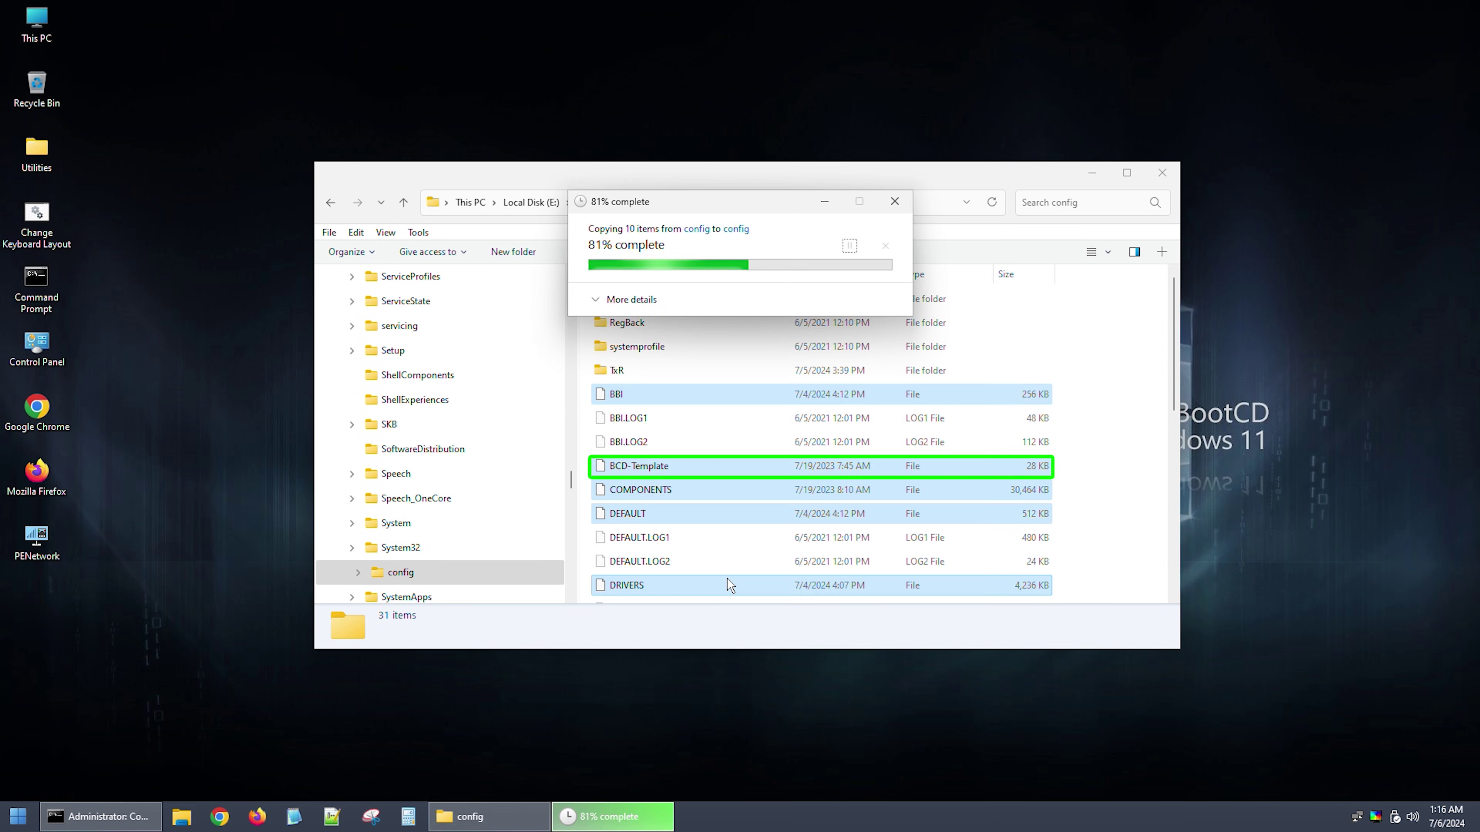
pyautogui.hotkey('alt', 'Tab')
pyautogui.press('Up')
pyautogui.press('Return')
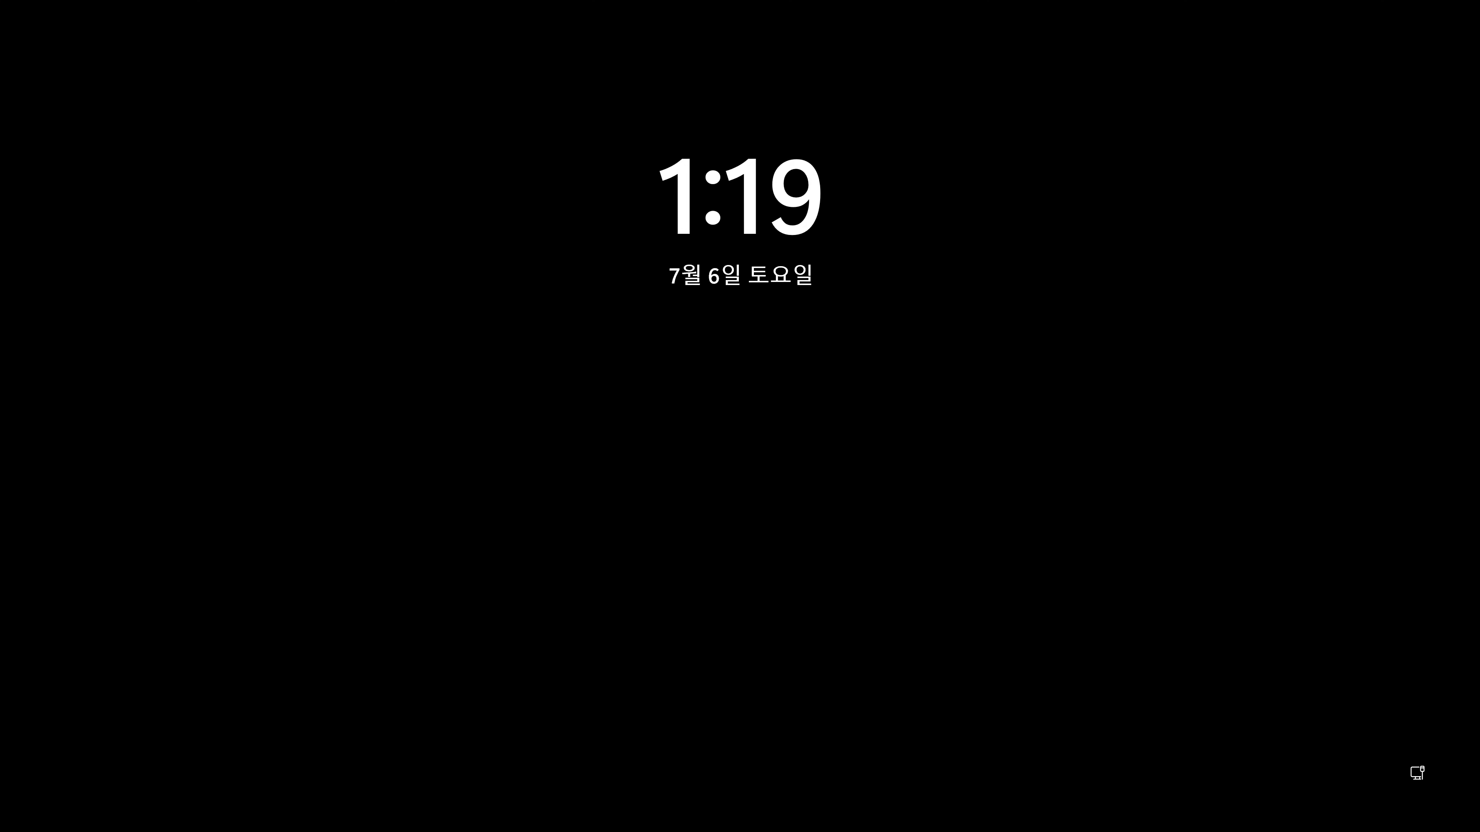
# Step: Sign in to Windows from the lock screen with the account password
pyautogui.press('Return')
pyautogui.press('Return')
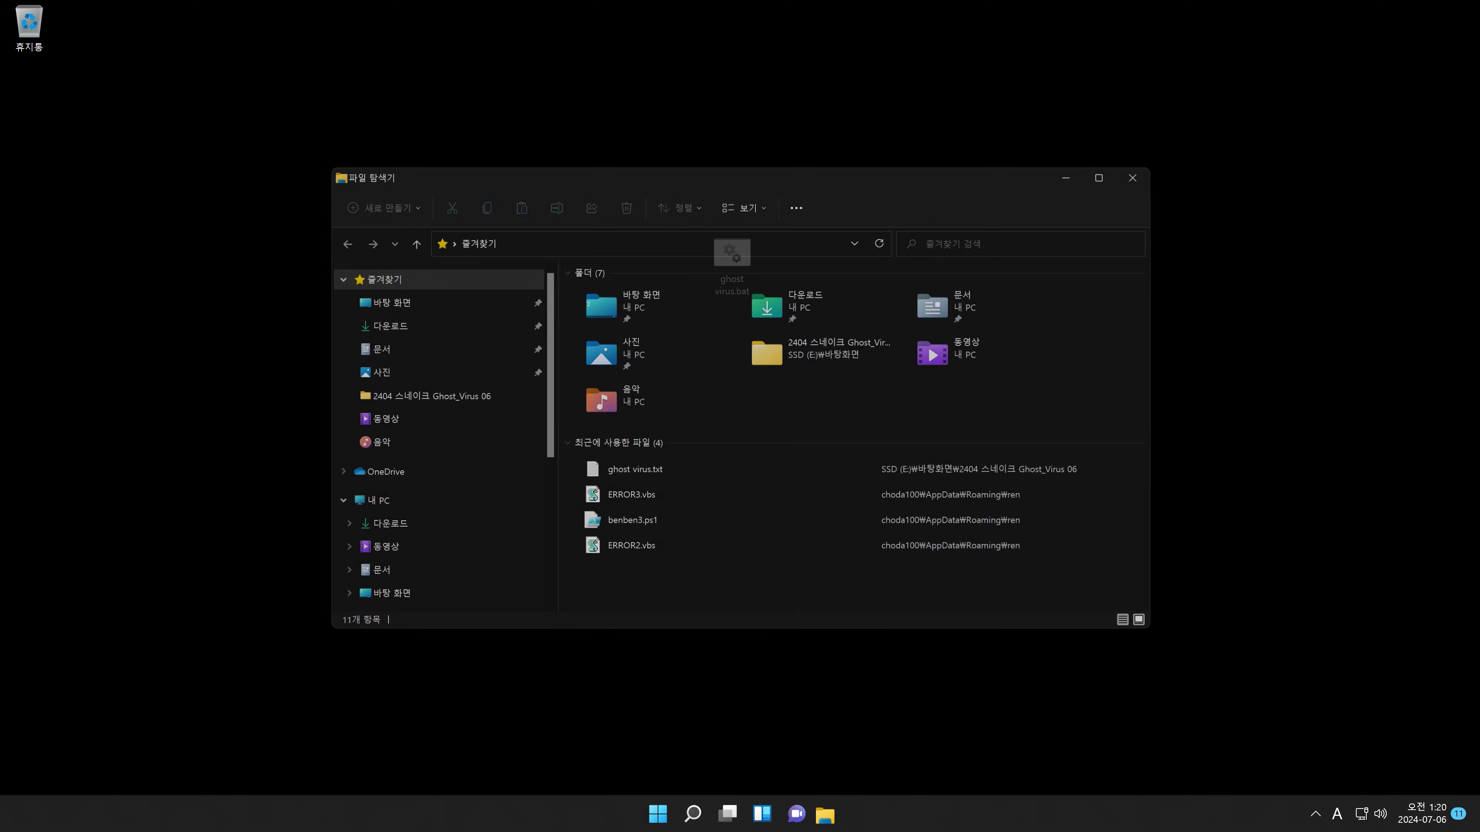
# Step: Go to %appdata%\ren in File Explorer and select virusclear.bat
pyautogui.click(728, 241)
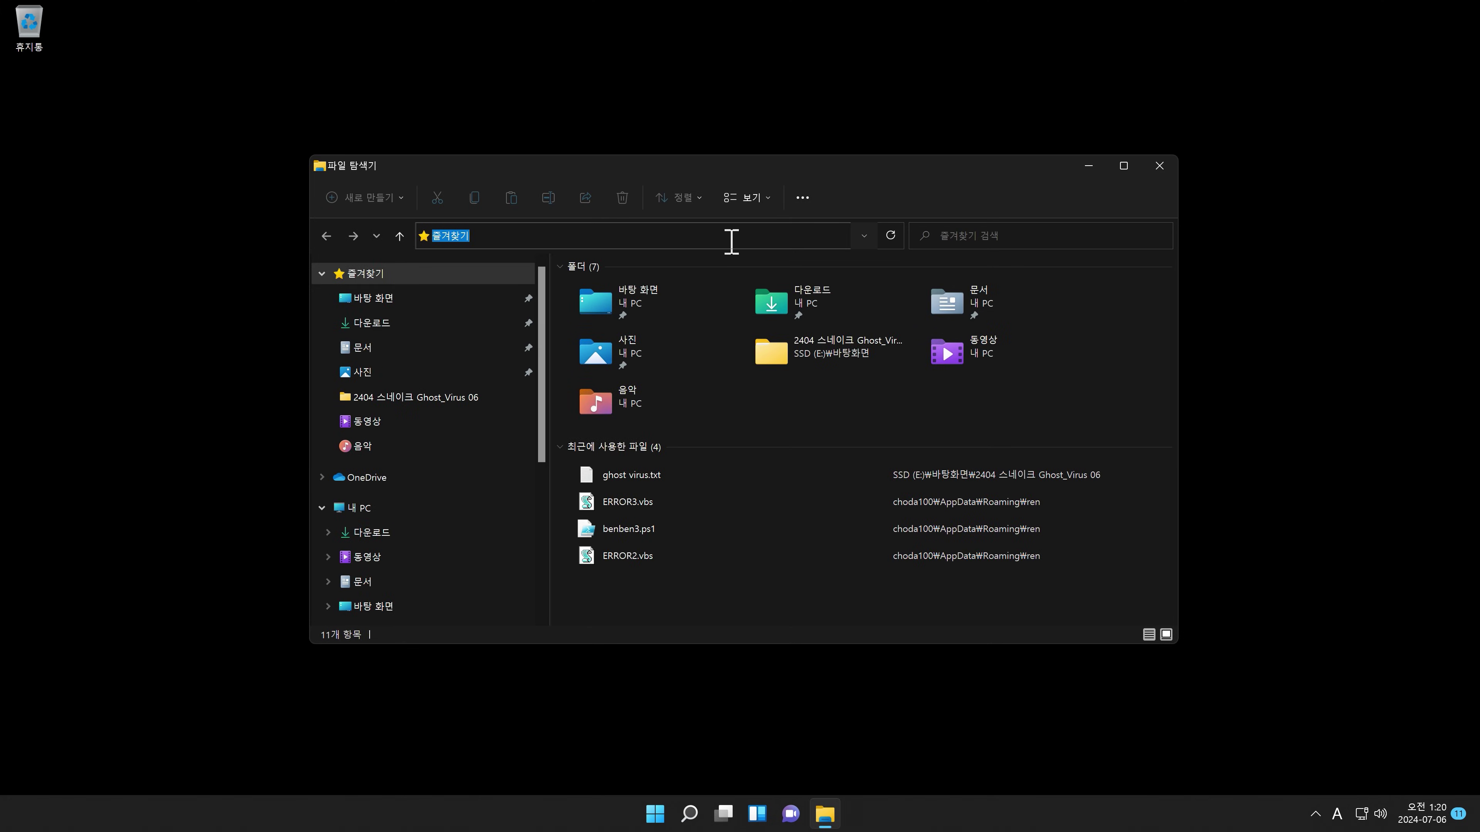
pyautogui.write('%appdata%\ren')
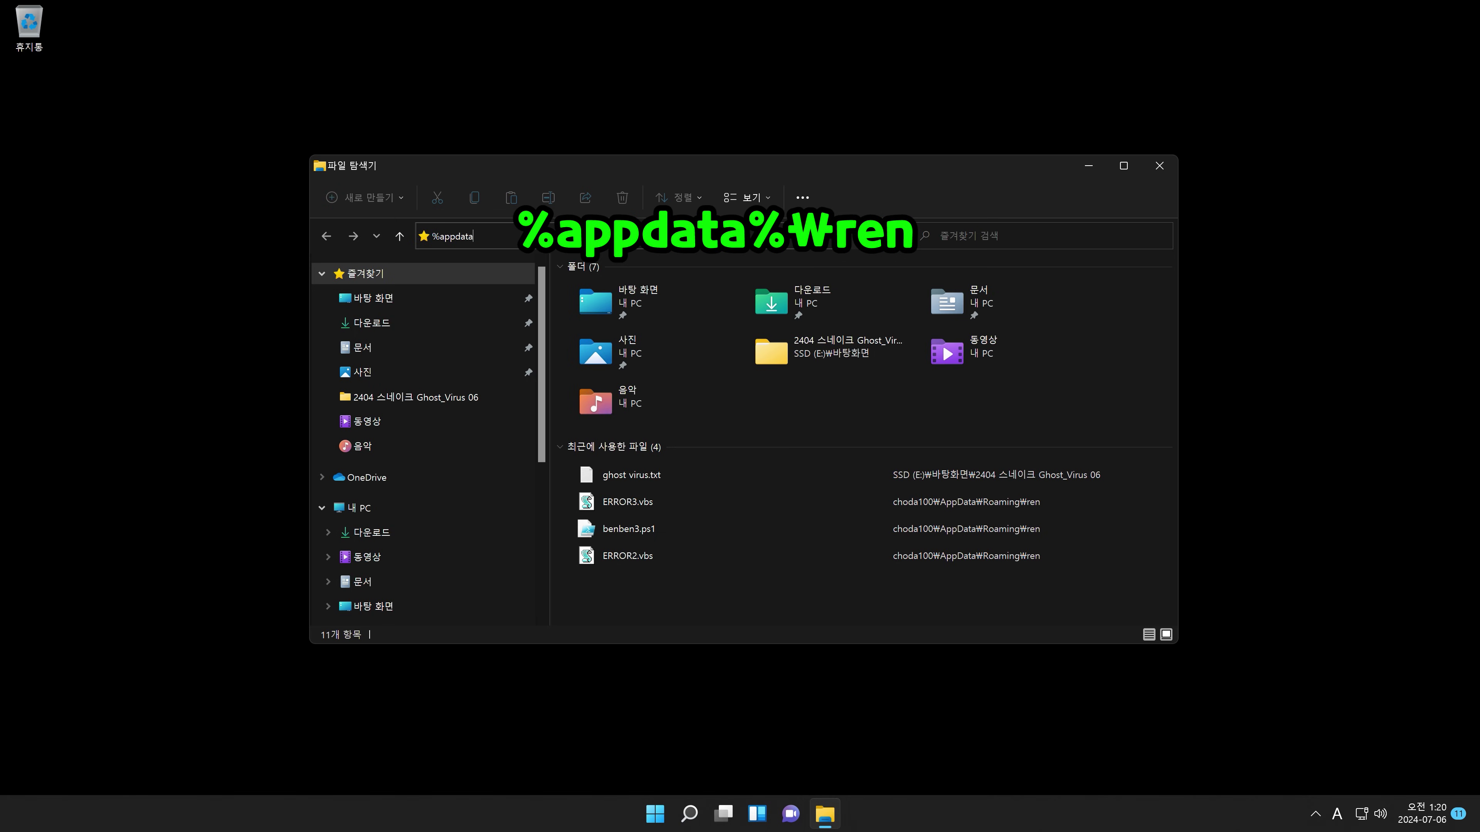
pyautogui.press('Return')
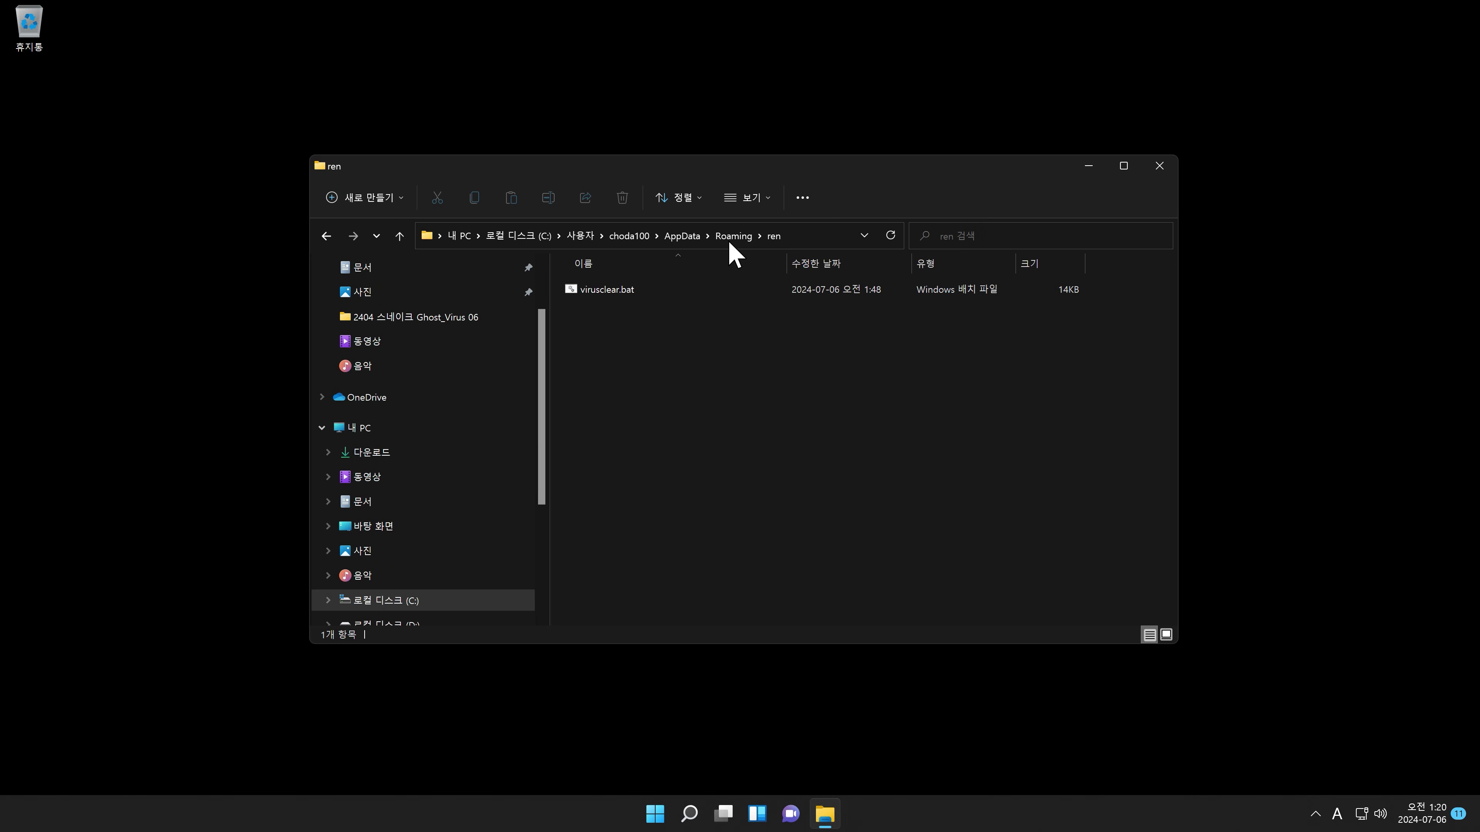
pyautogui.click(627, 294)
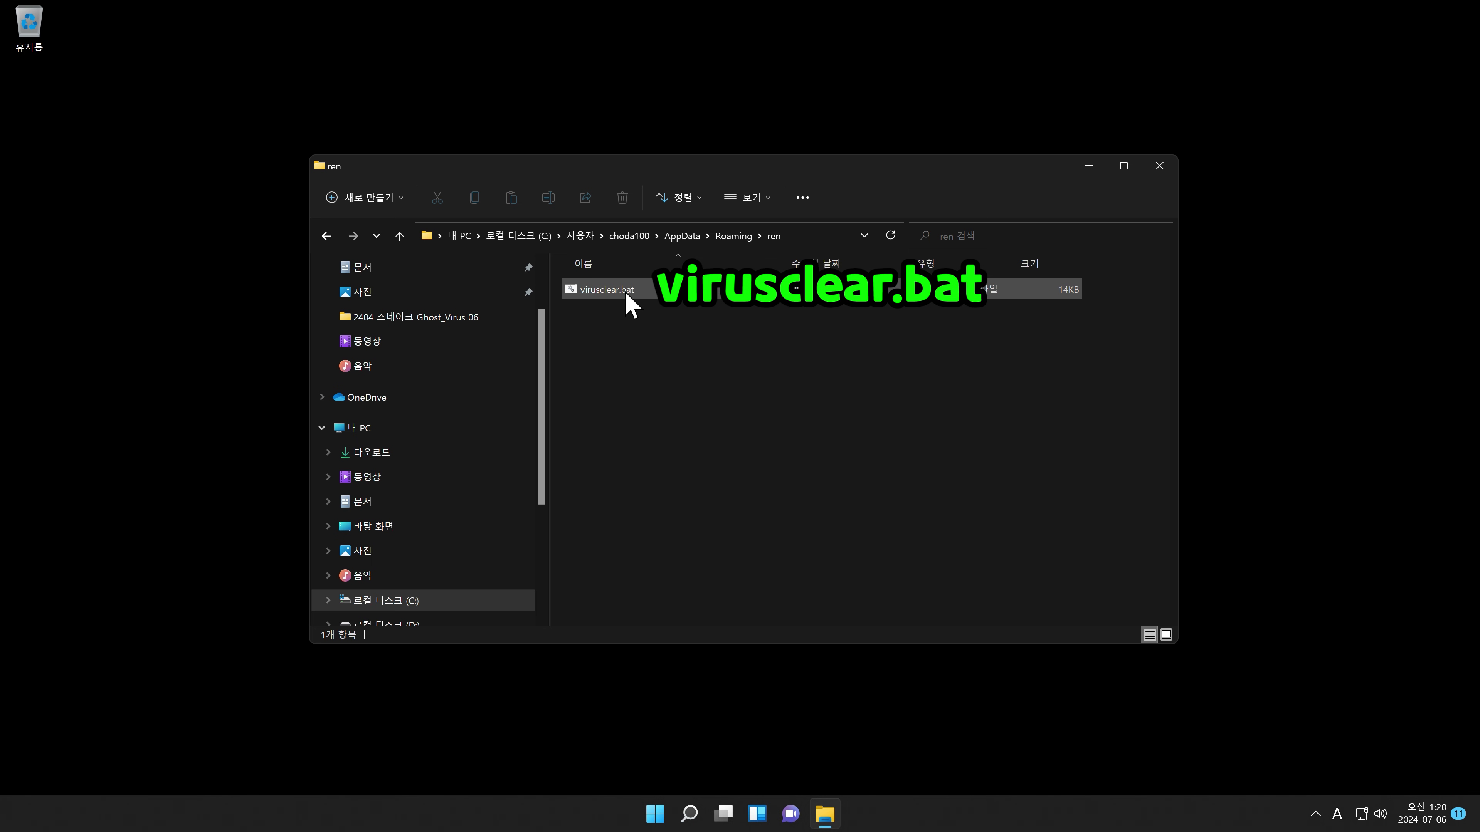
pyautogui.hotkey('shift', 'F10')
# Step: Edit virusclear.bat in Notepad, delete the wmic useraccount and net user rename lines, and save
pyautogui.click(629, 315)
pyautogui.scroll(-6, 628, 307)
pyautogui.moveTo(215, 401); pyautogui.dragTo(168, 370)
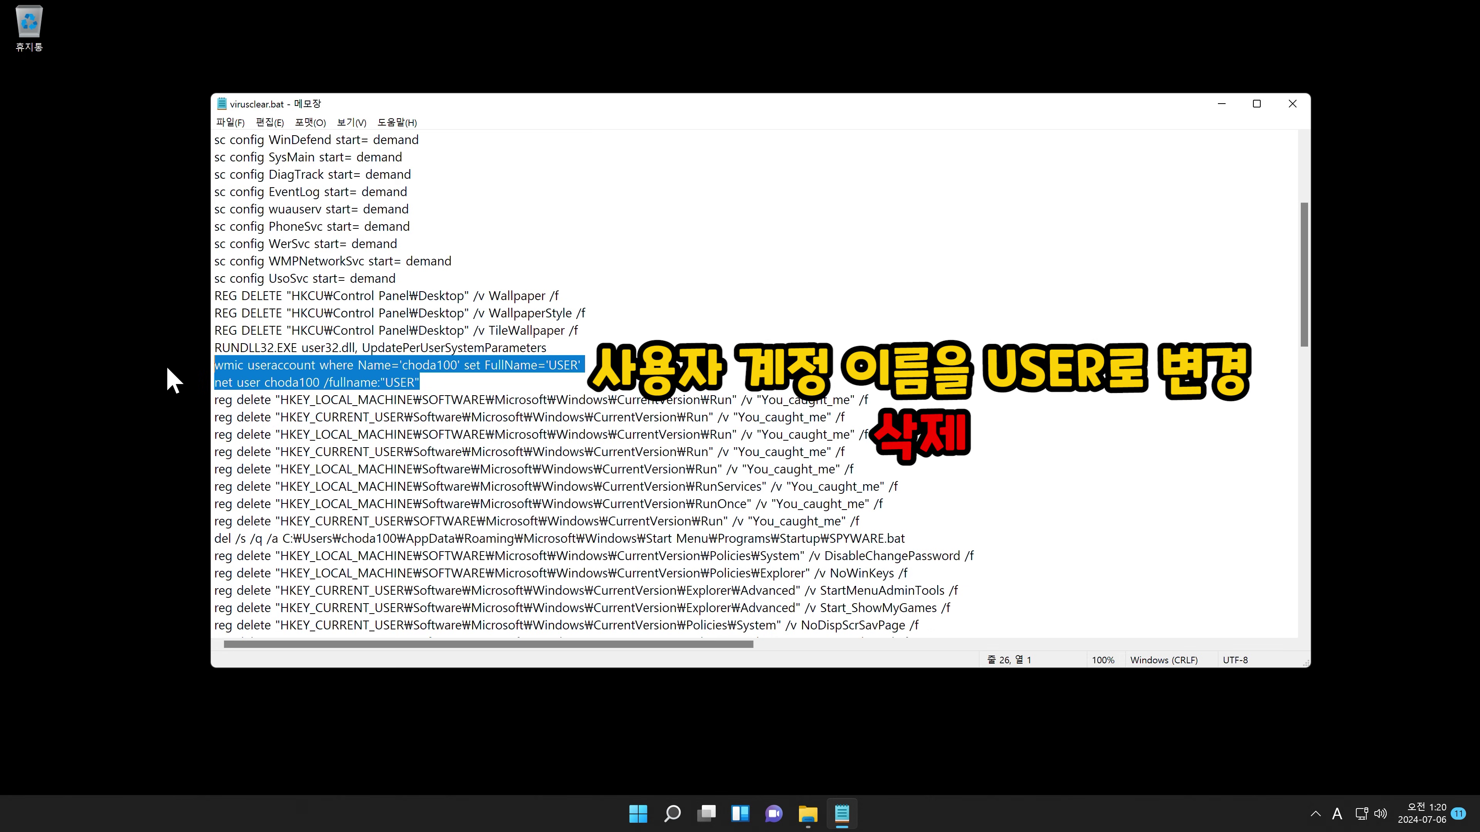
pyautogui.press('Delete')
pyautogui.hotkey('alt', 'f')
pyautogui.press('Down')
pyautogui.press('Down')
pyautogui.press('Down')
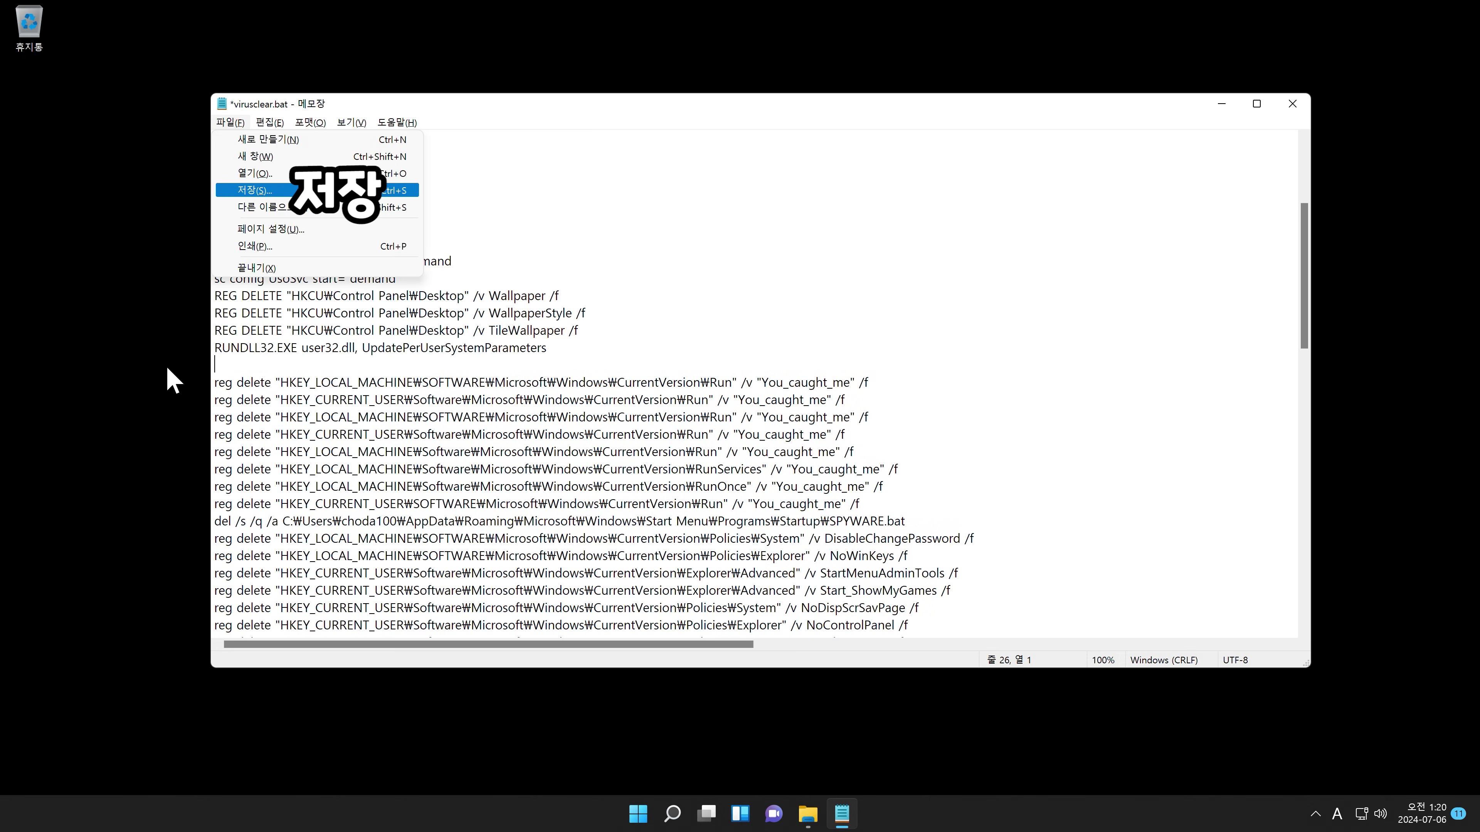
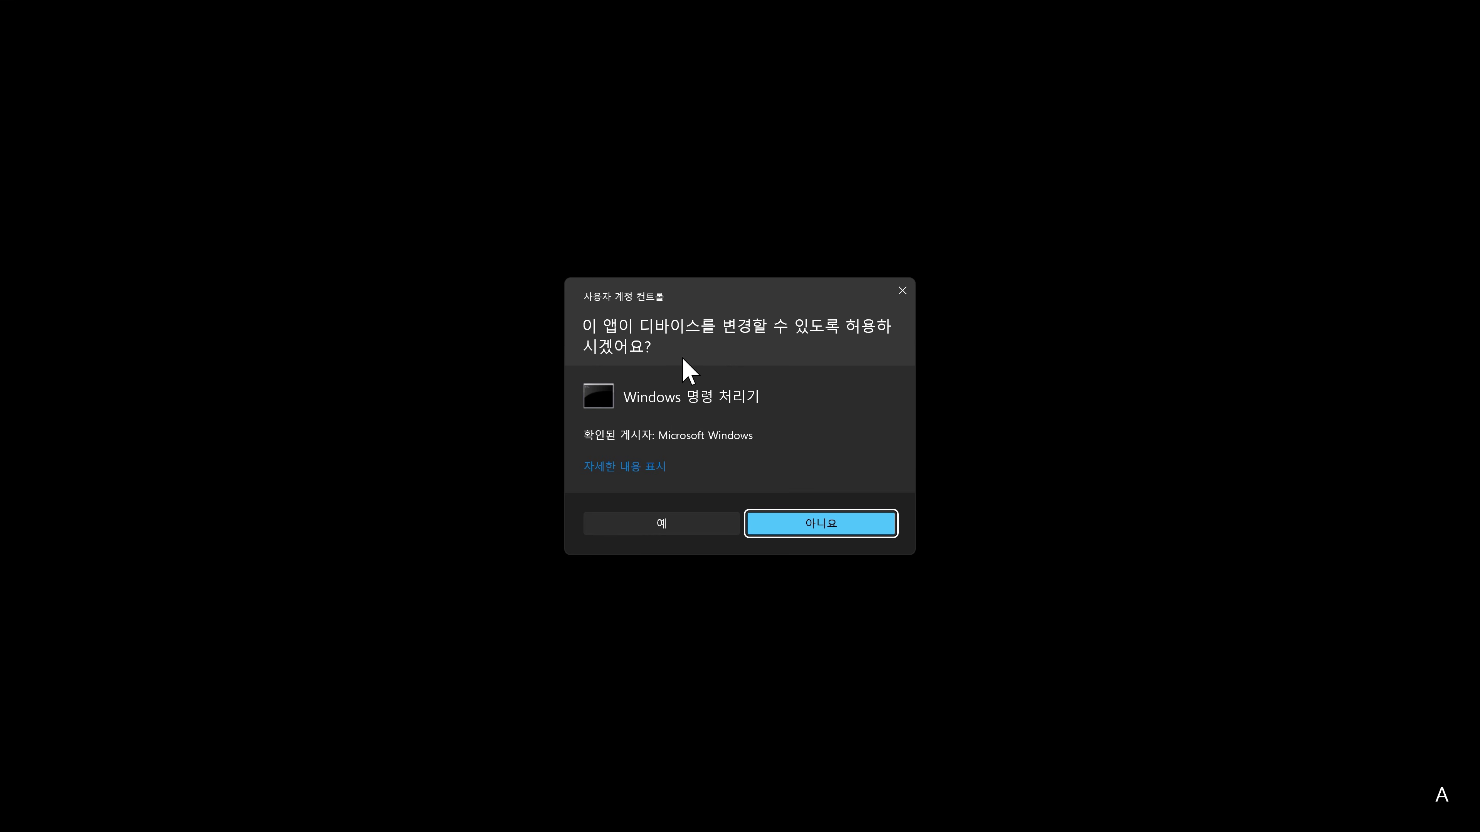
# Step: Grant the batch file administrator rights and let it continue past its pause to lock the PC
pyautogui.click(647, 526)
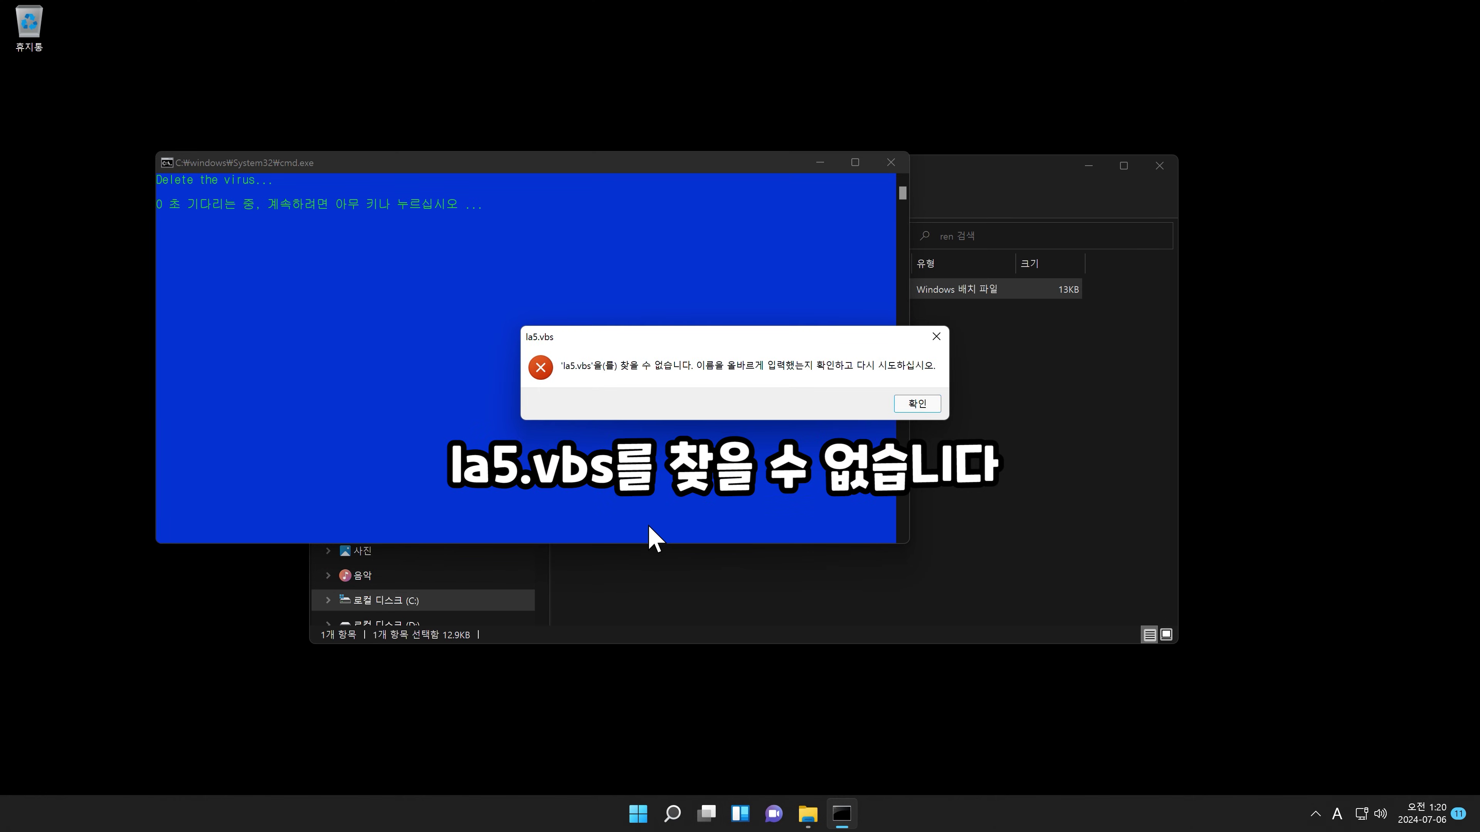
pyautogui.press('Return')
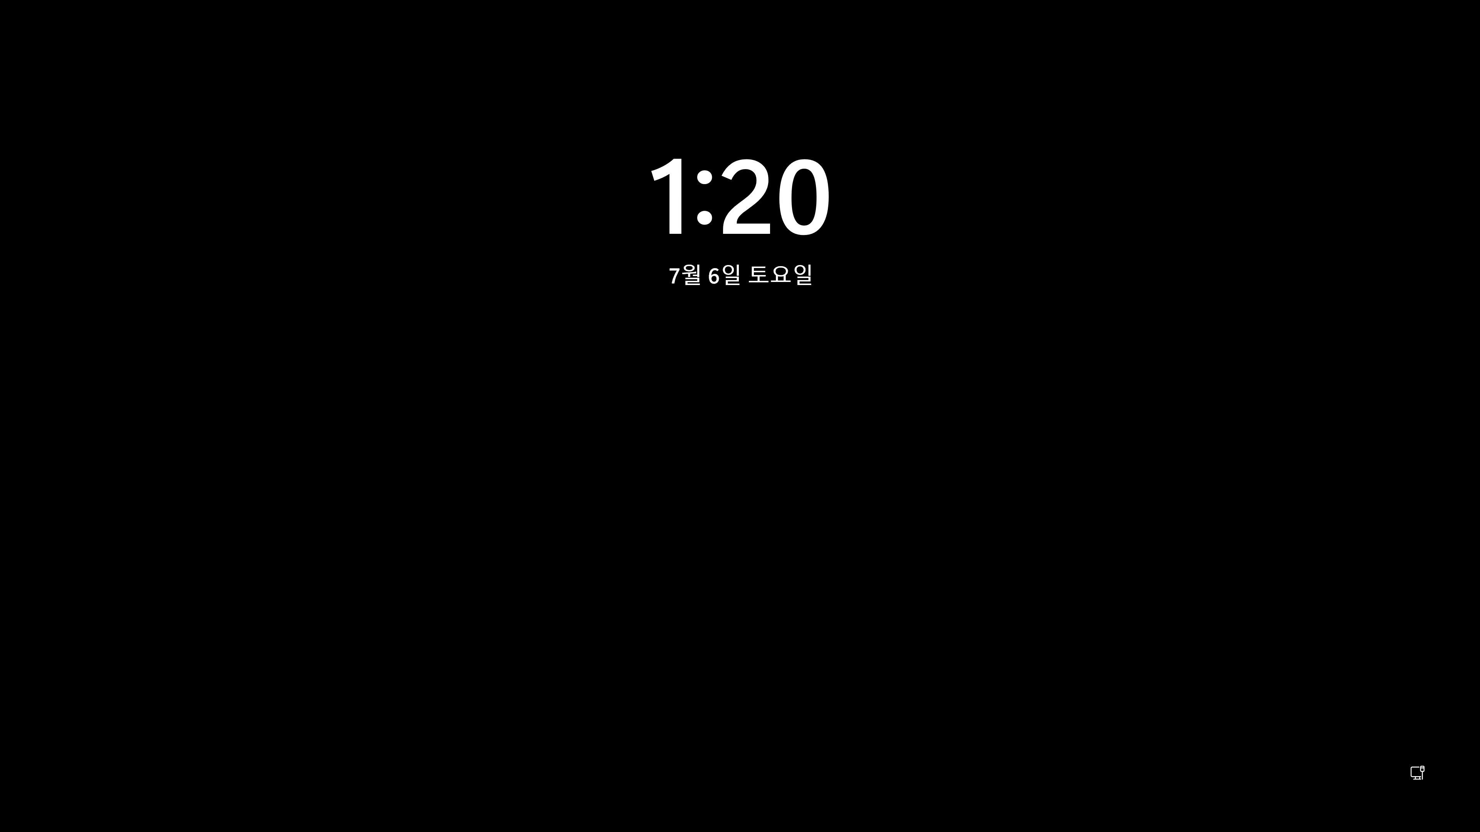
# Step: Dismiss the lock screen and sign back in with the account password
pyautogui.press('space')
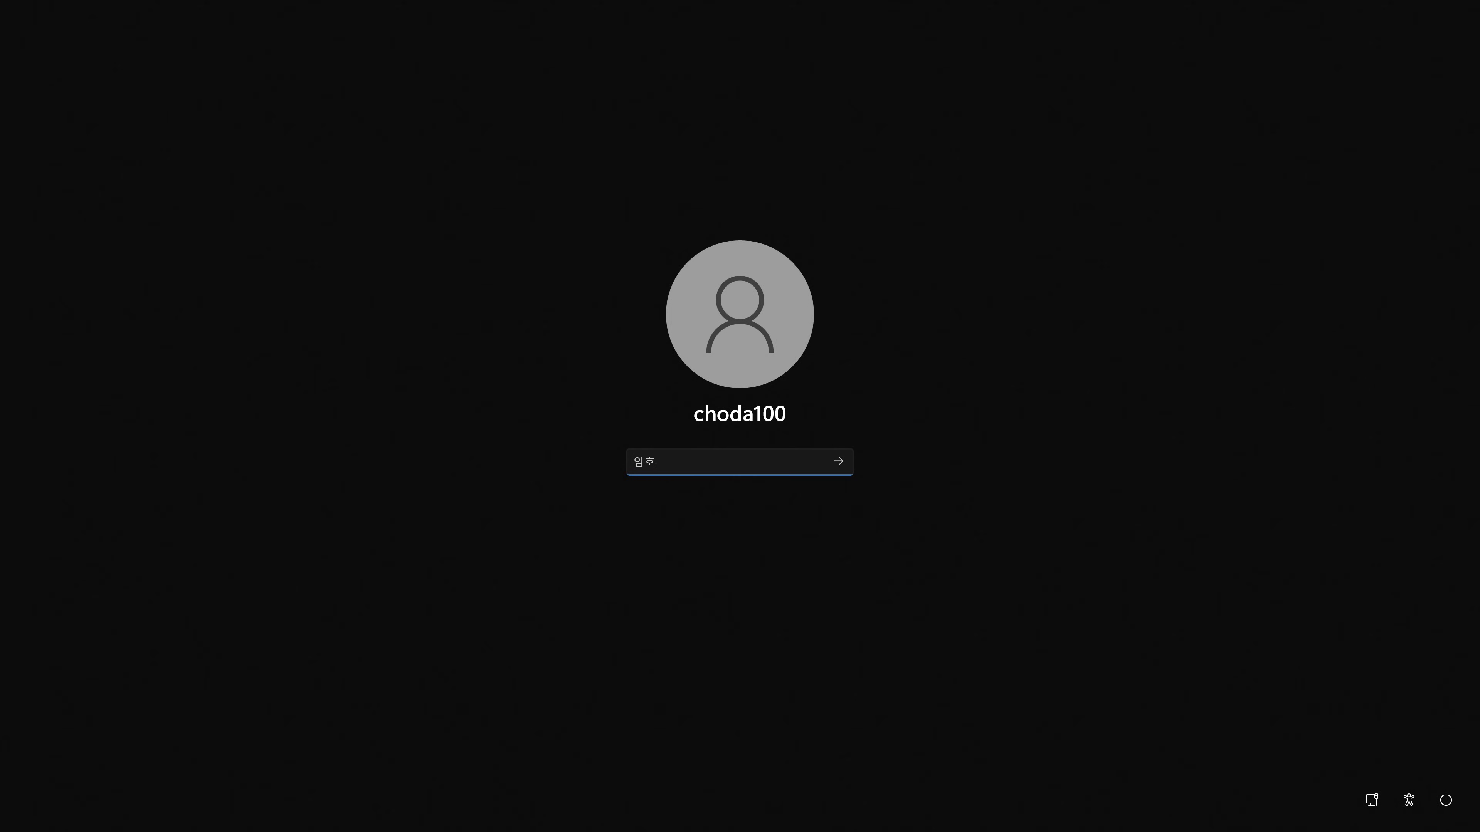
pyautogui.write('********')
pyautogui.press('Return')
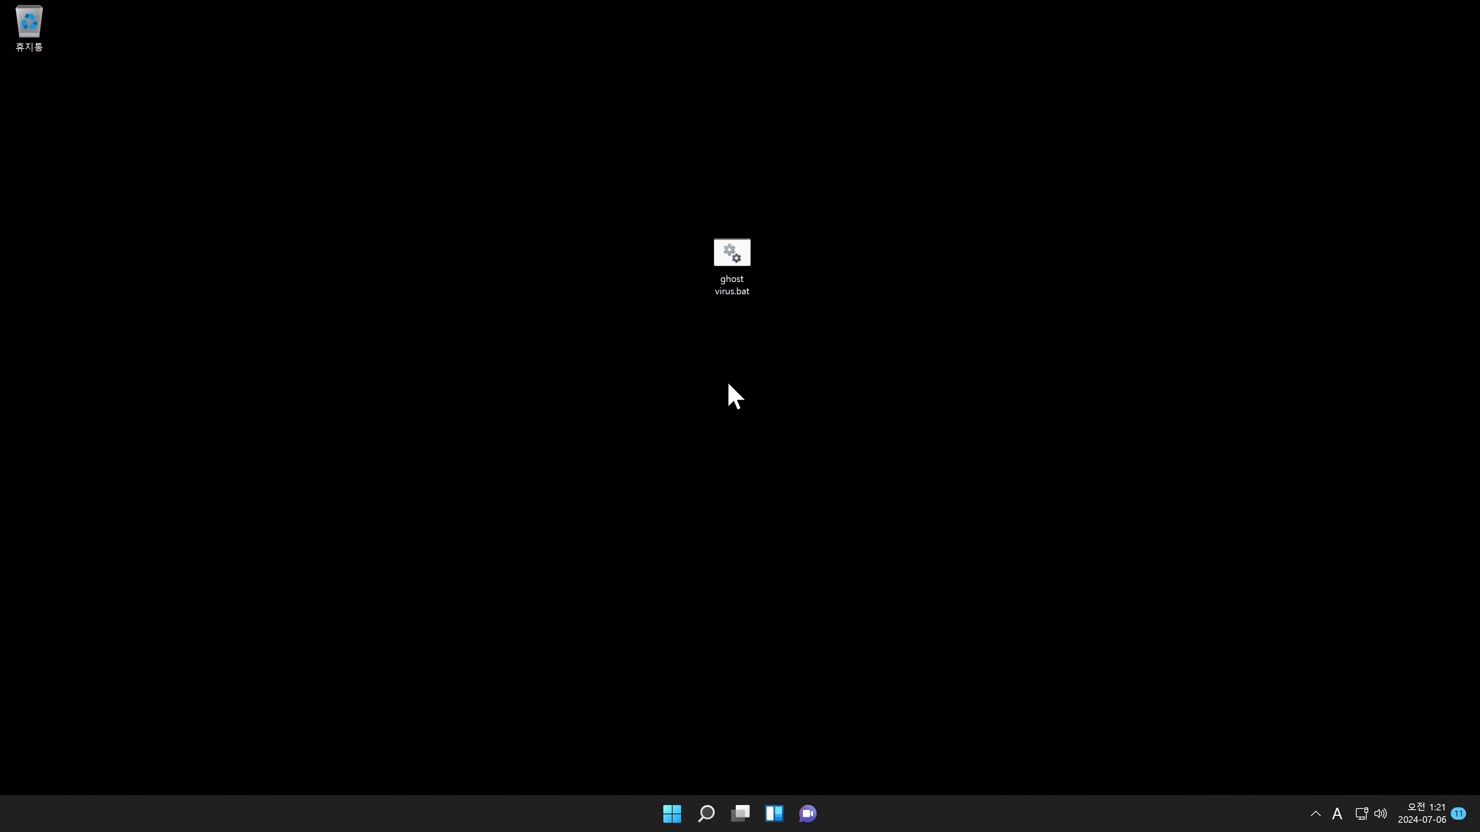
# Step: Apply the default dark Windows theme from the desktop's 개인 설정 page
pyautogui.rightClick(727, 382)
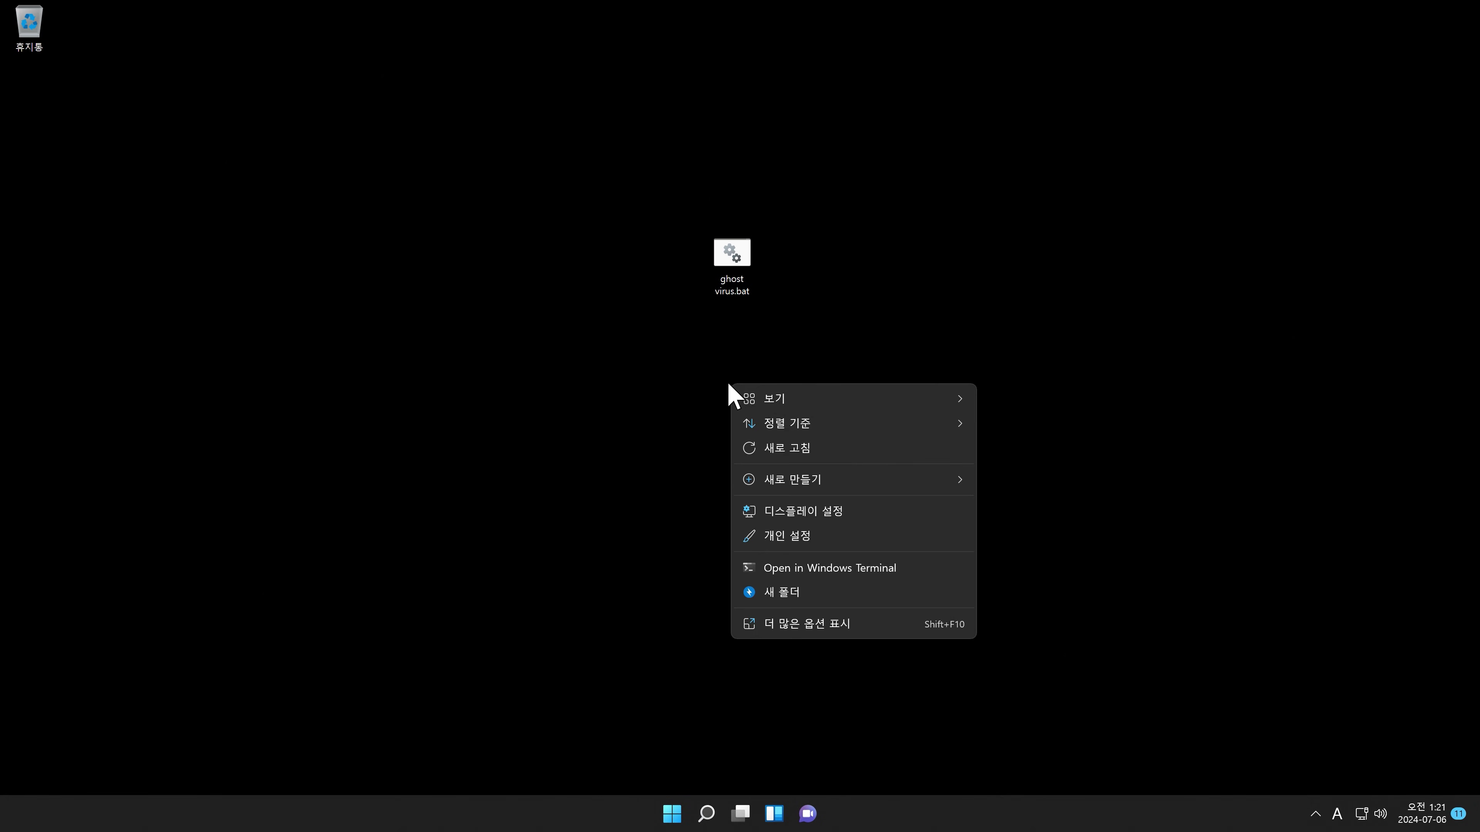
pyautogui.click(787, 535)
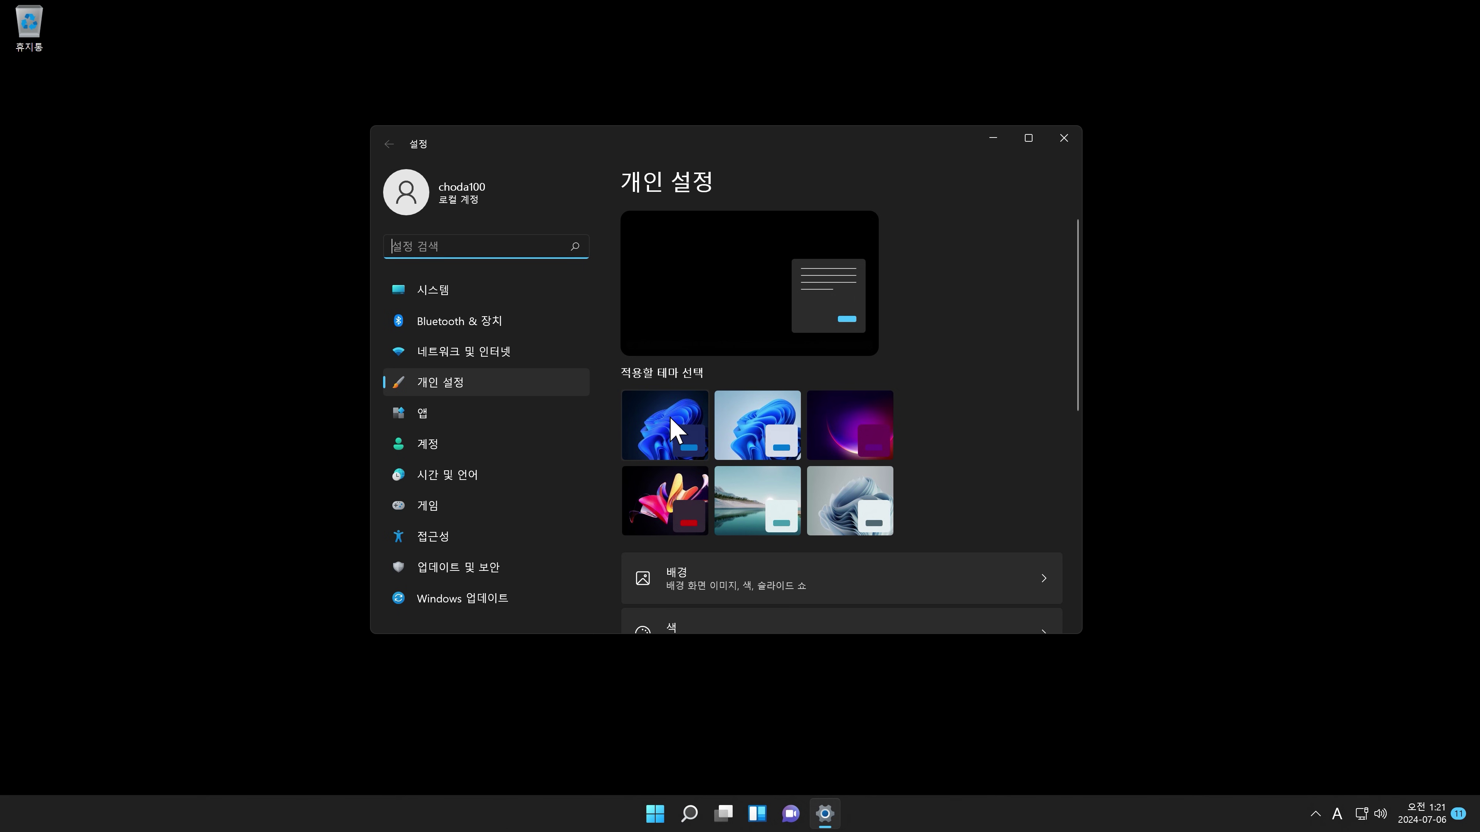
pyautogui.click(670, 416)
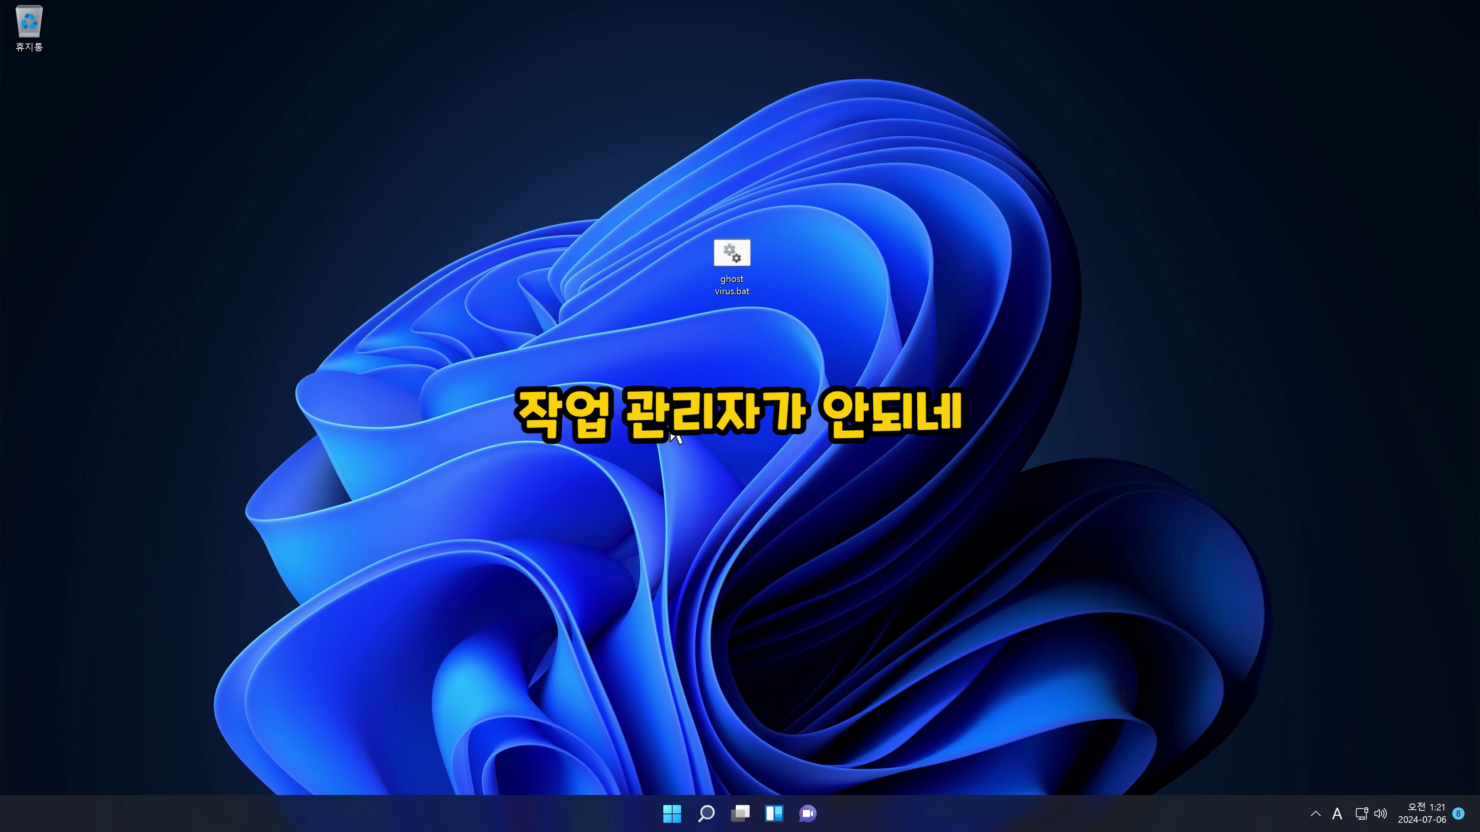
# Step: Launch regedit and search 'poli' to reach the Policies key under CurrentVersion
pyautogui.press('super+r')
pyautogui.write('regedit')
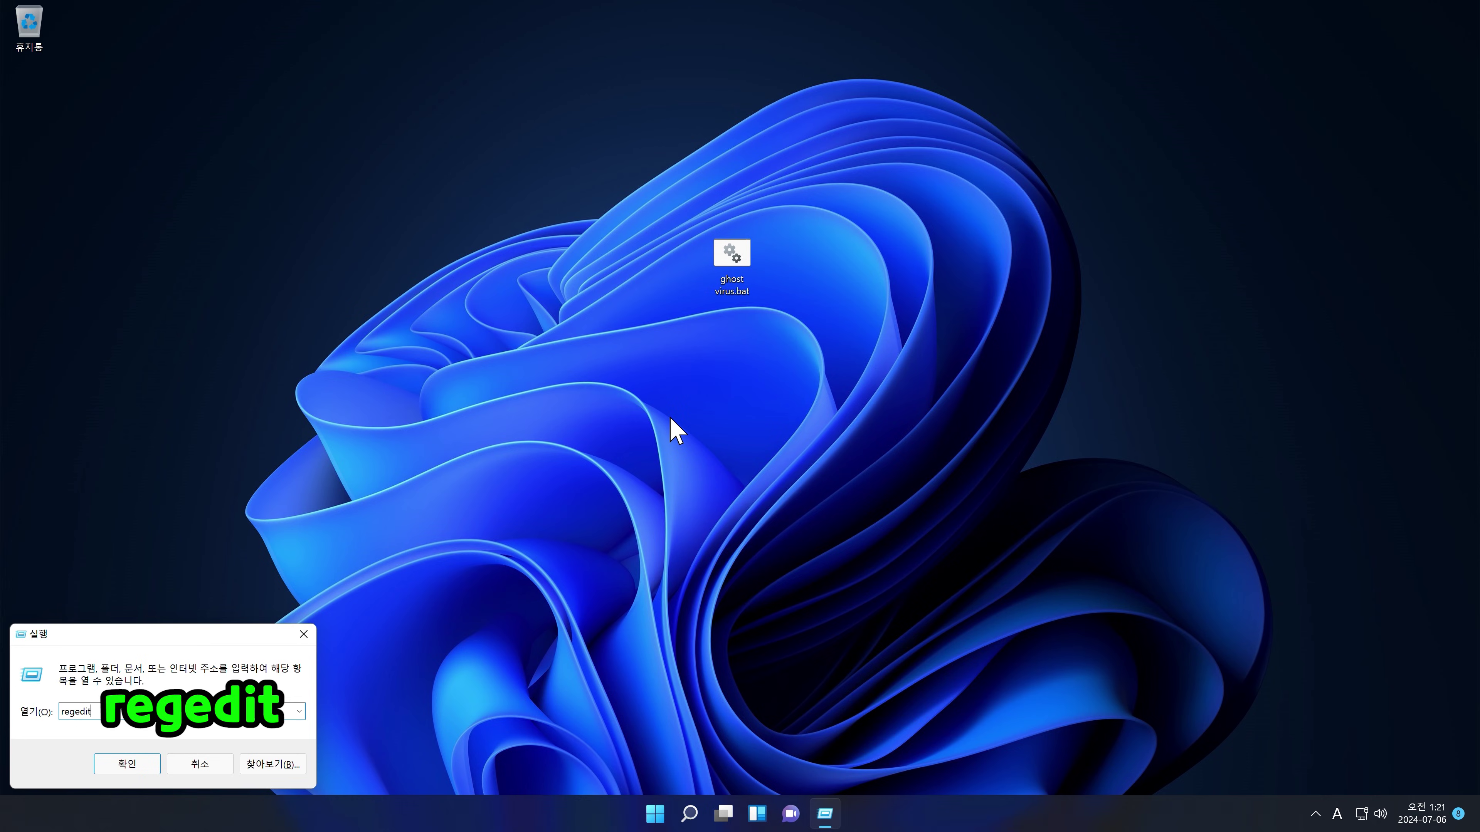
pyautogui.press('Return')
pyautogui.hotkey('ctrl', 'f')
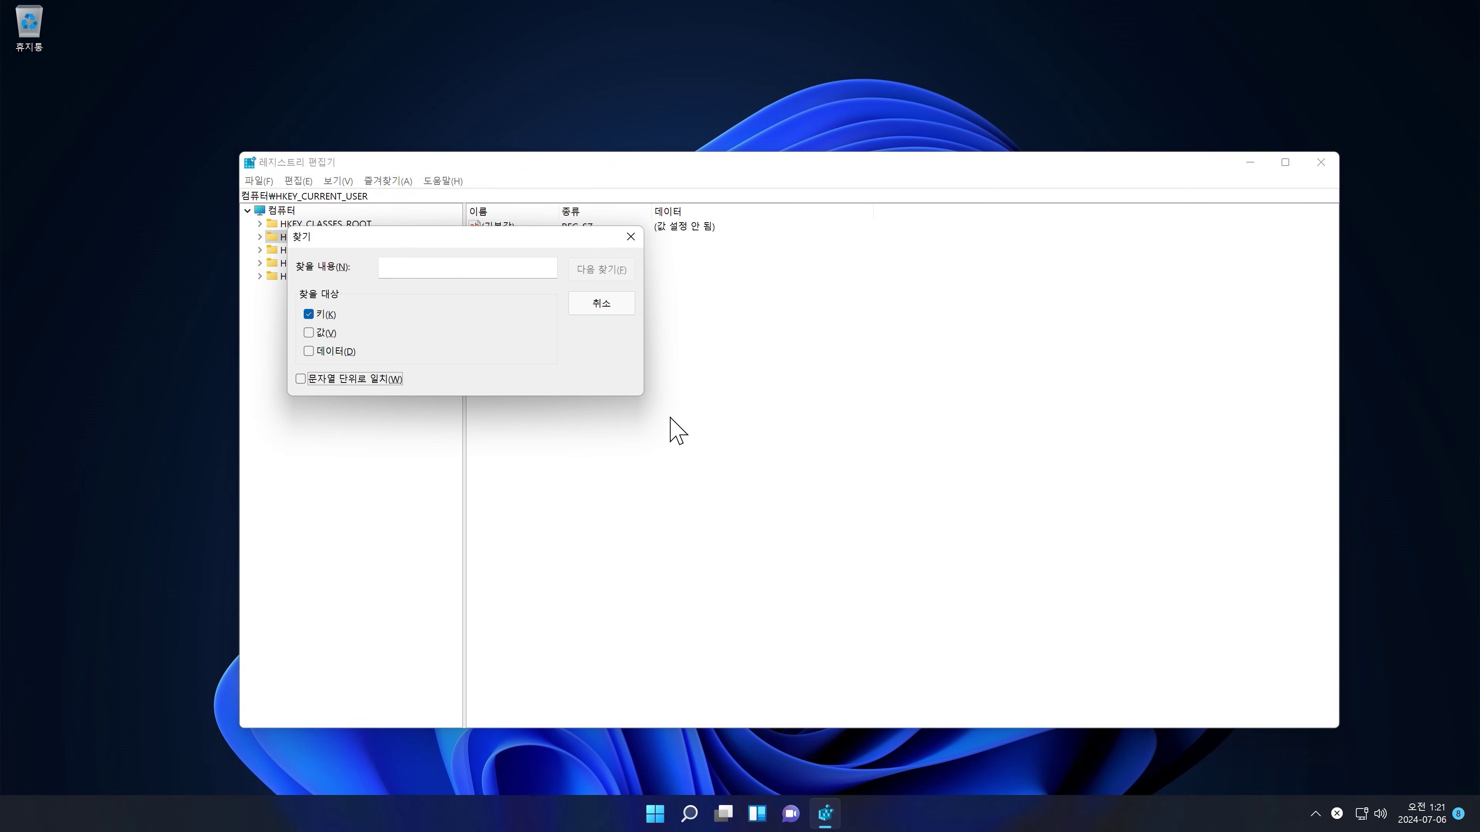
pyautogui.write('policies')
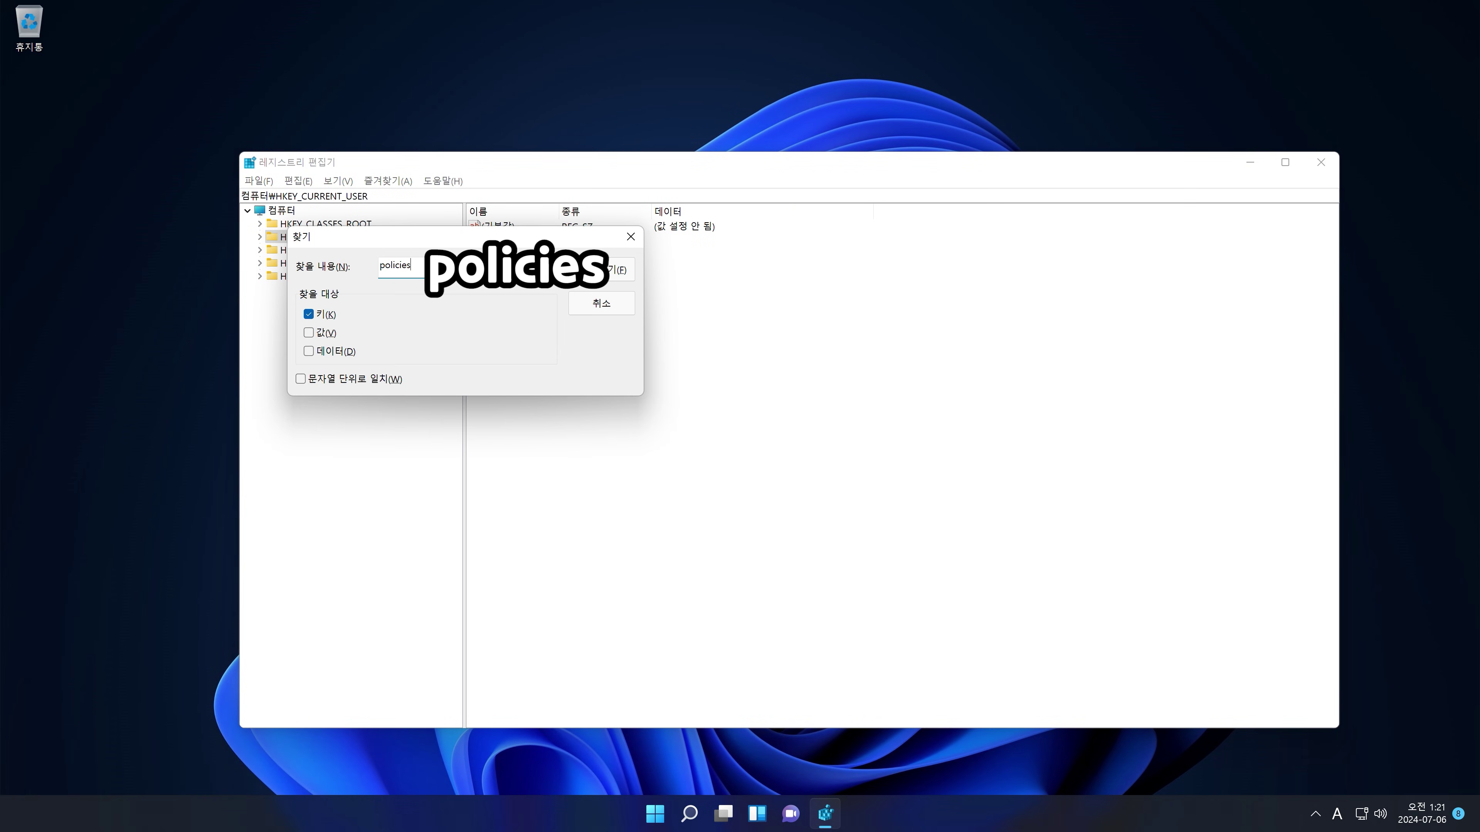
pyautogui.press('Return')
pyautogui.hotkey('ctrl', 'f')
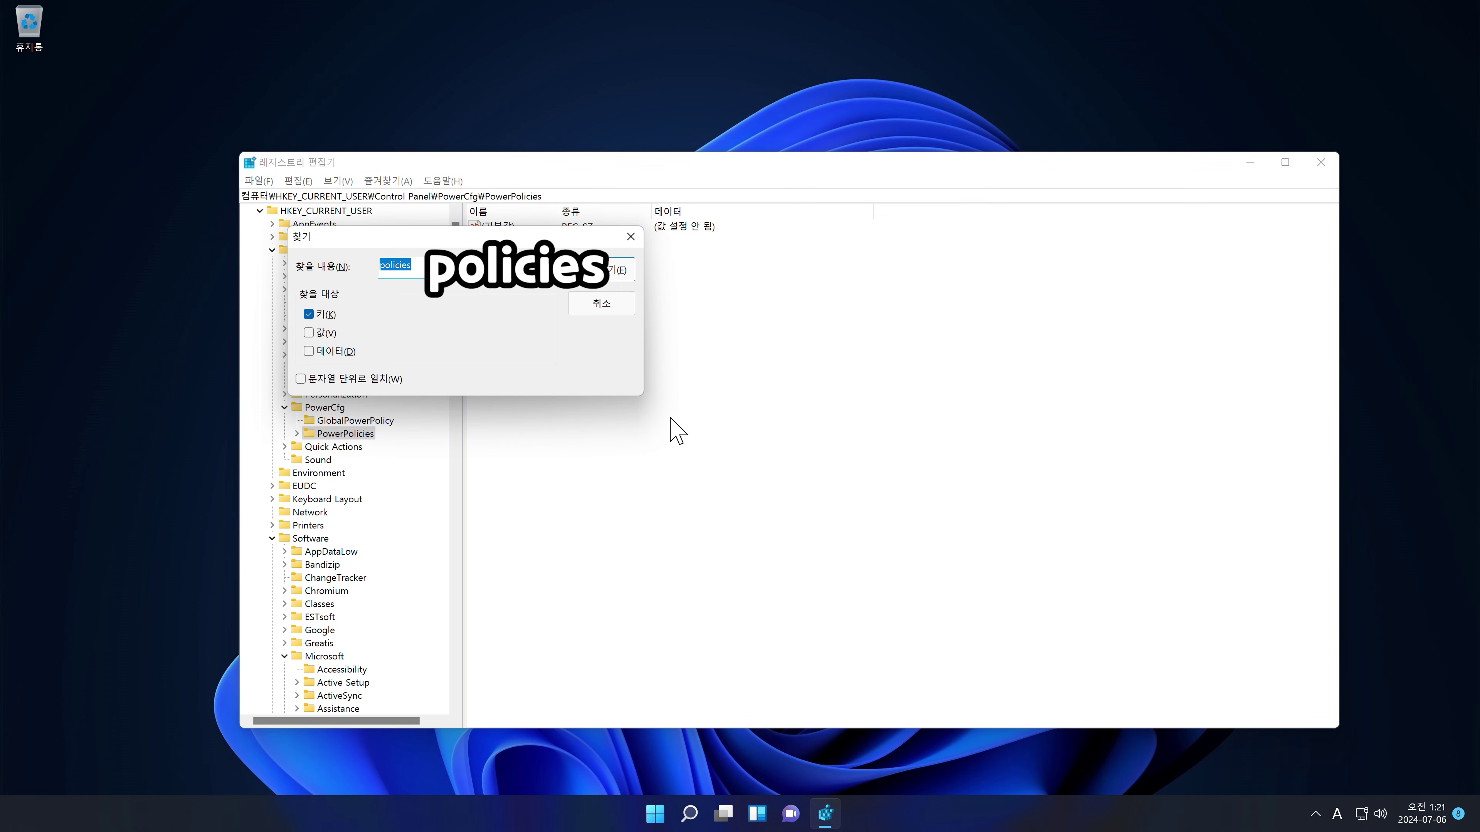
pyautogui.press('Return')
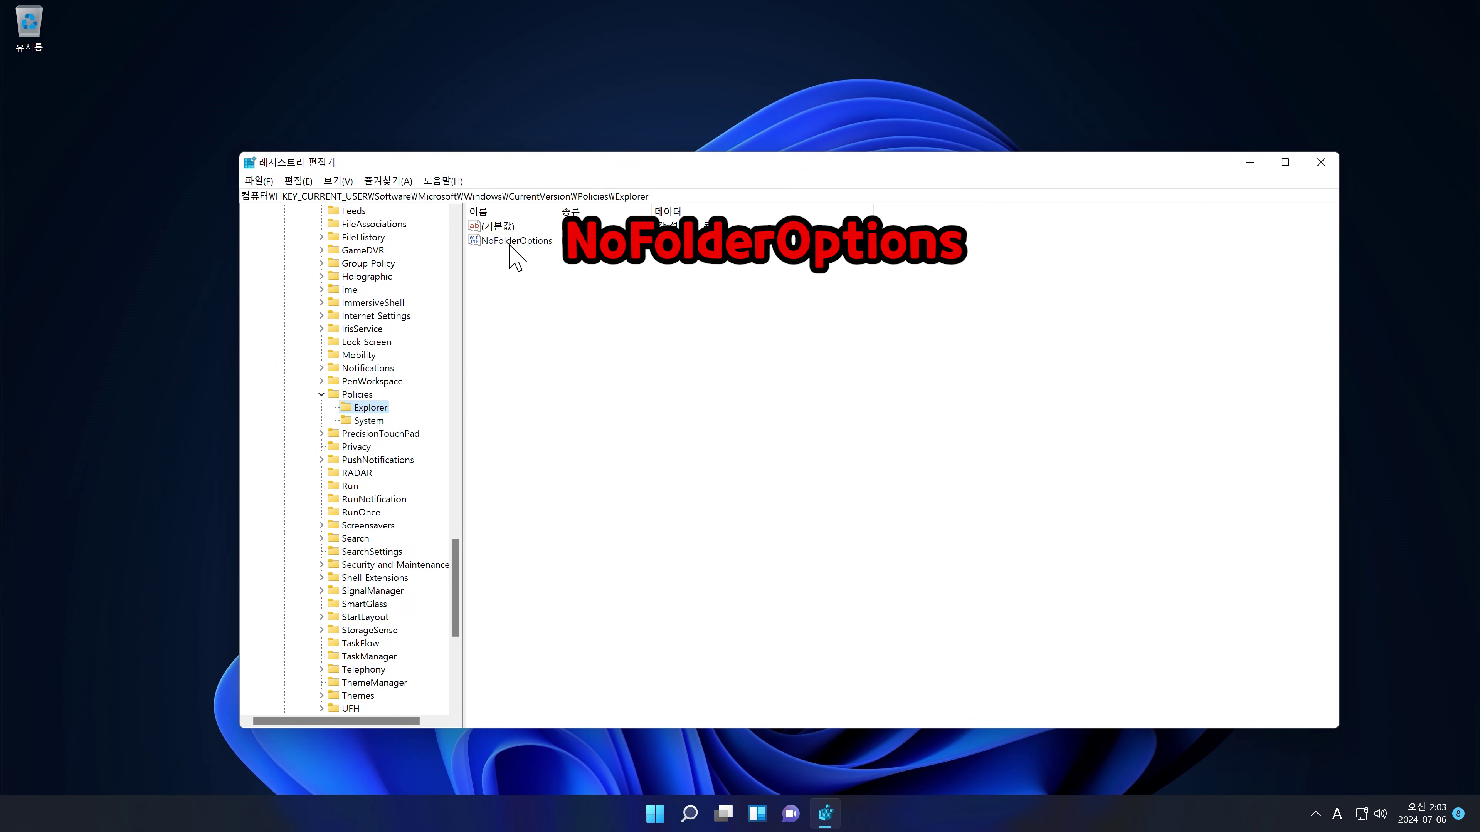
# Step: Delete the Explorer\NoFolderOptions and System\DisableTaskMgr policy values
pyautogui.rightClick(509, 244)
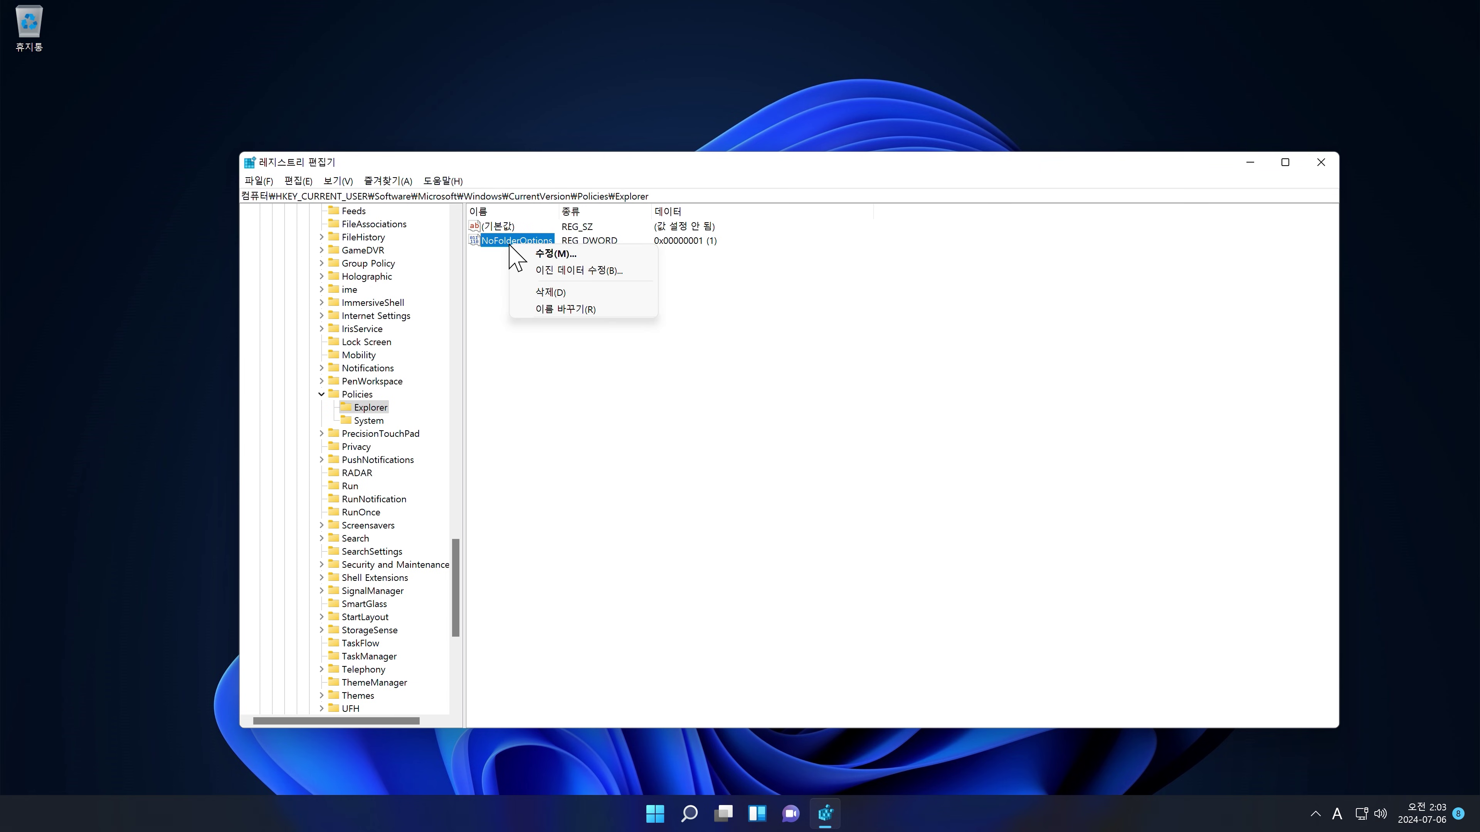
pyautogui.click(546, 293)
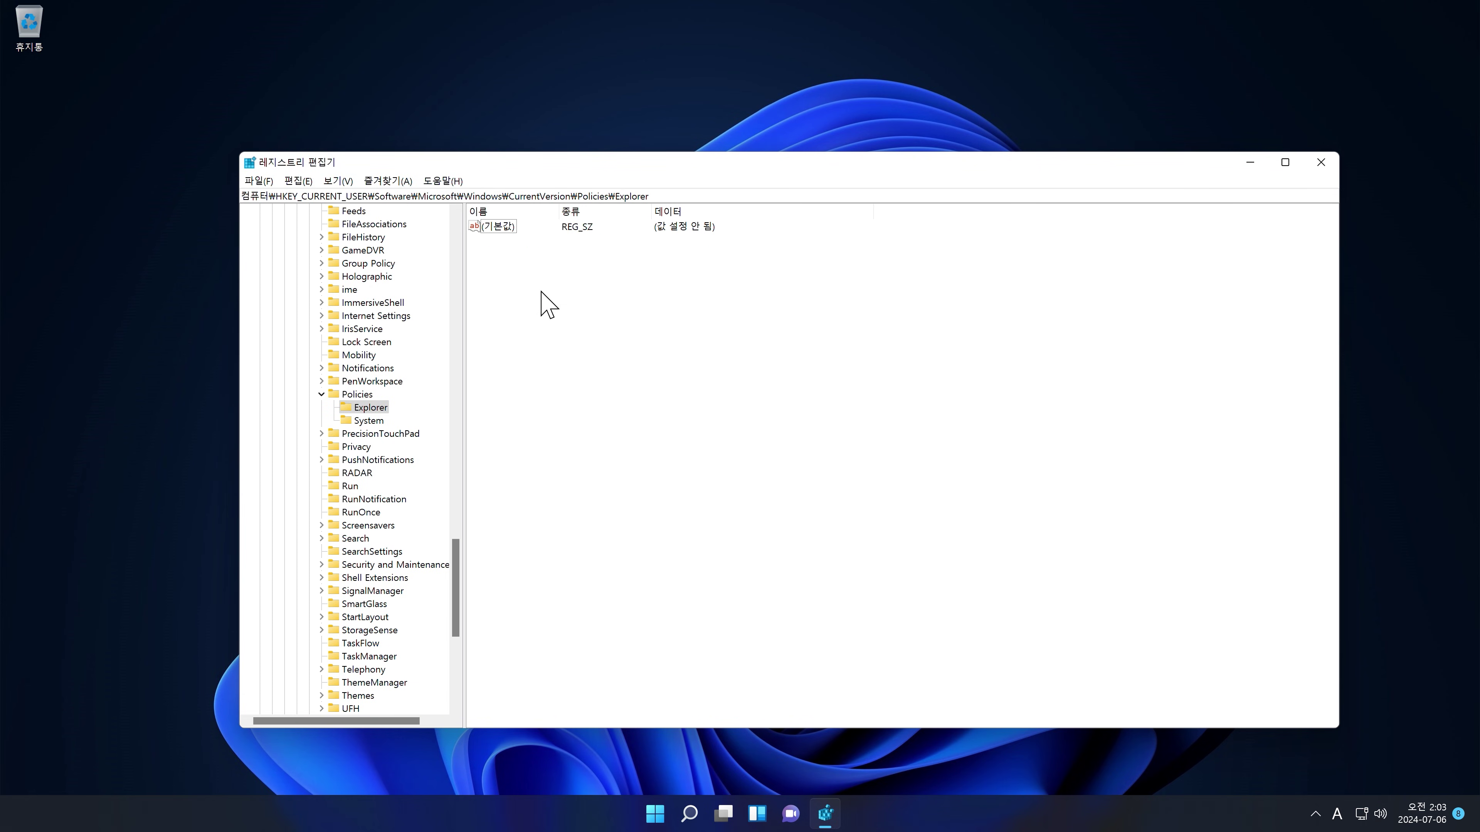
pyautogui.click(367, 420)
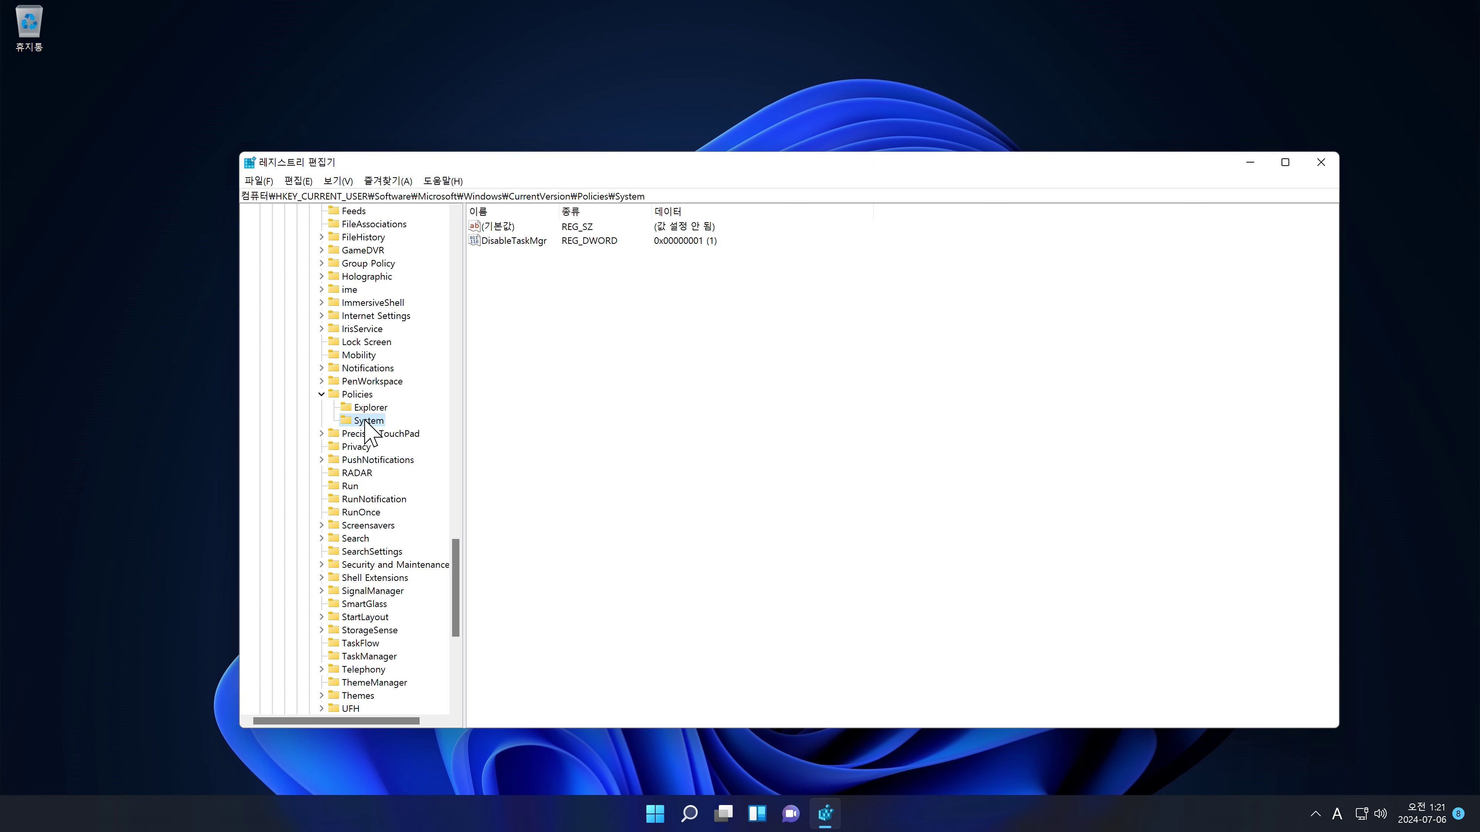
pyautogui.rightClick(518, 243)
pyautogui.click(544, 293)
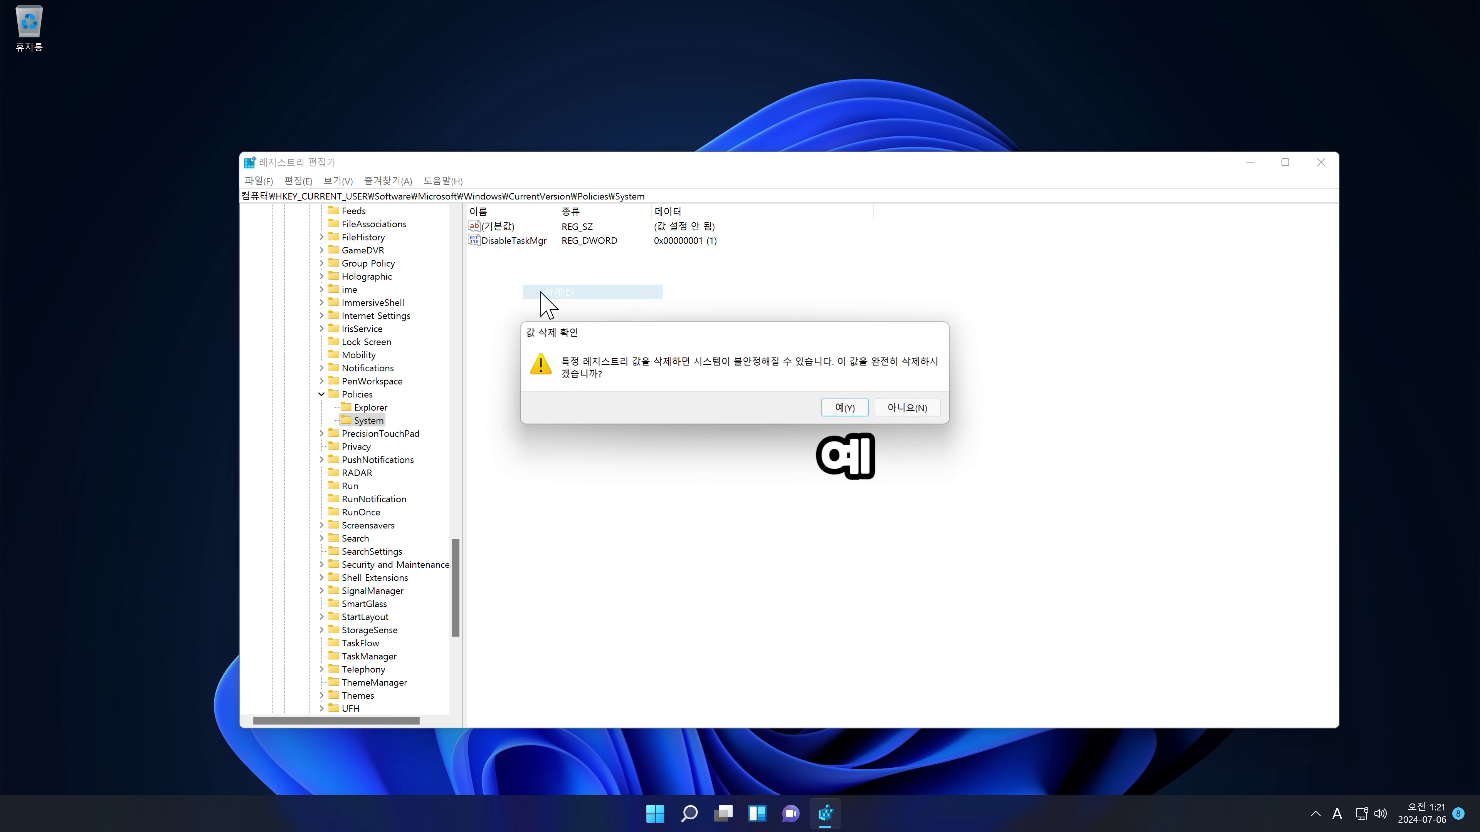
pyautogui.press('Return')
# Step: Close Registry Editor and confirm Task Manager opens again with Ctrl+Shift+Esc
pyautogui.hotkey('alt', 'F4')
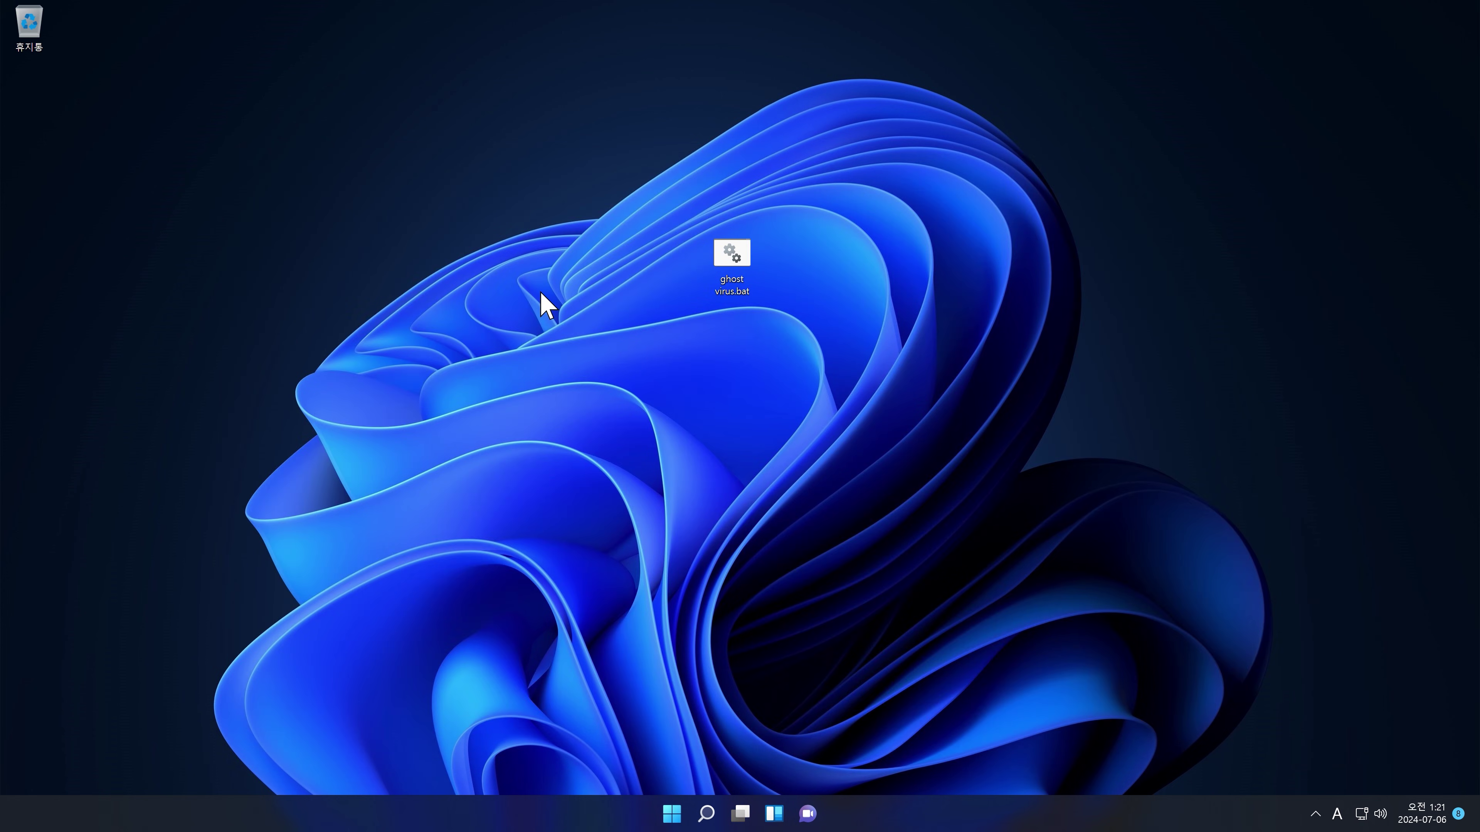
pyautogui.hotkey('ctrl', 'shift', 'Escape')
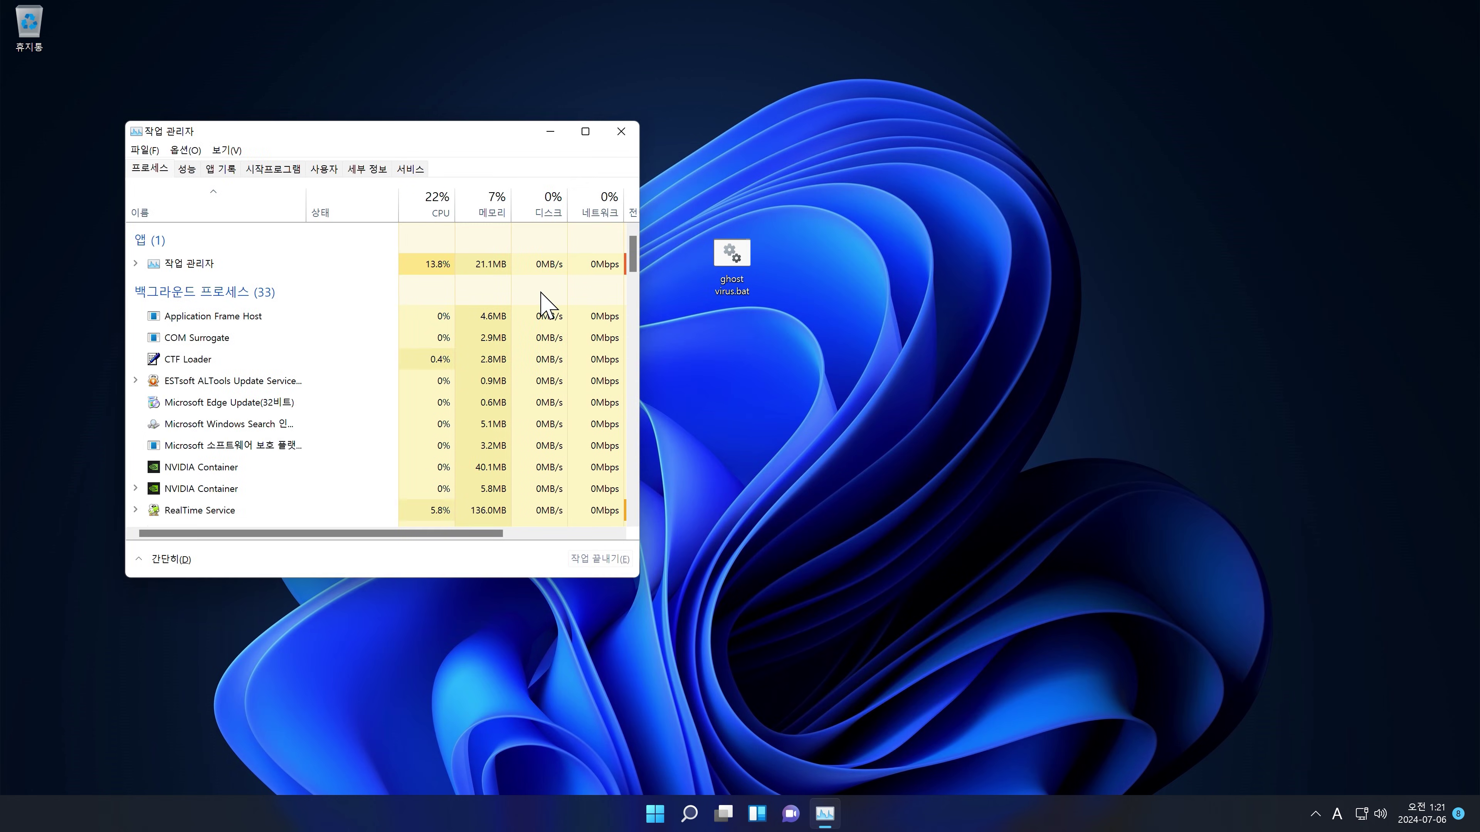
pyautogui.hotkey('alt', 'F4')
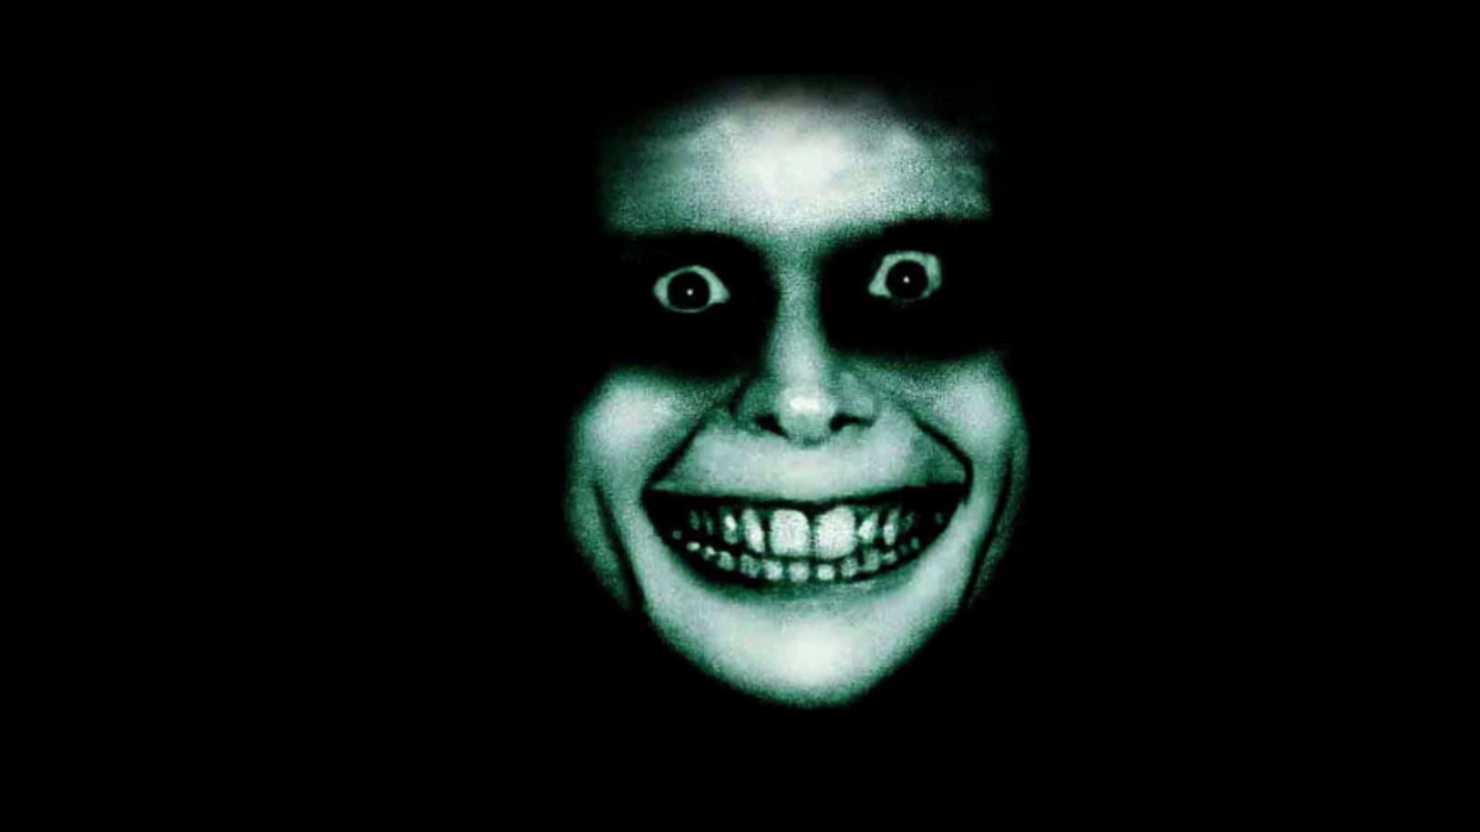